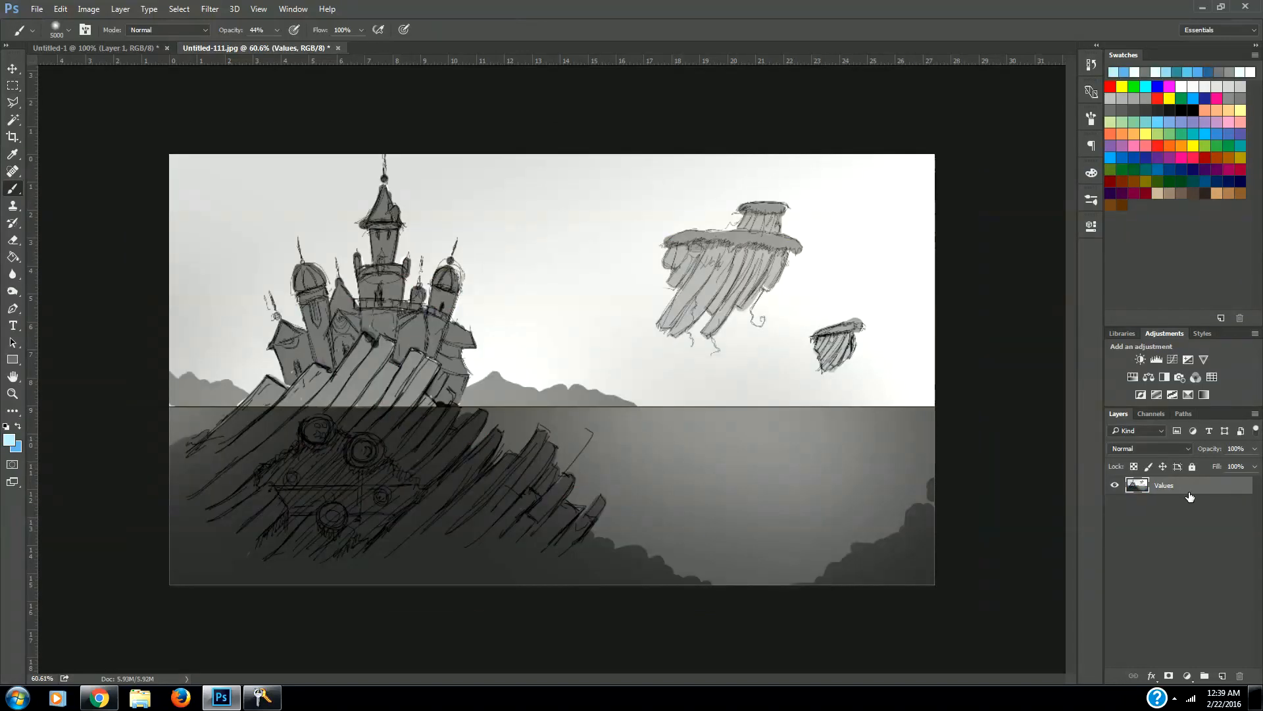
Add a new layer above the Values layer and name it Sky.
{"action": "left_click", "coordinate": [1222, 676]}
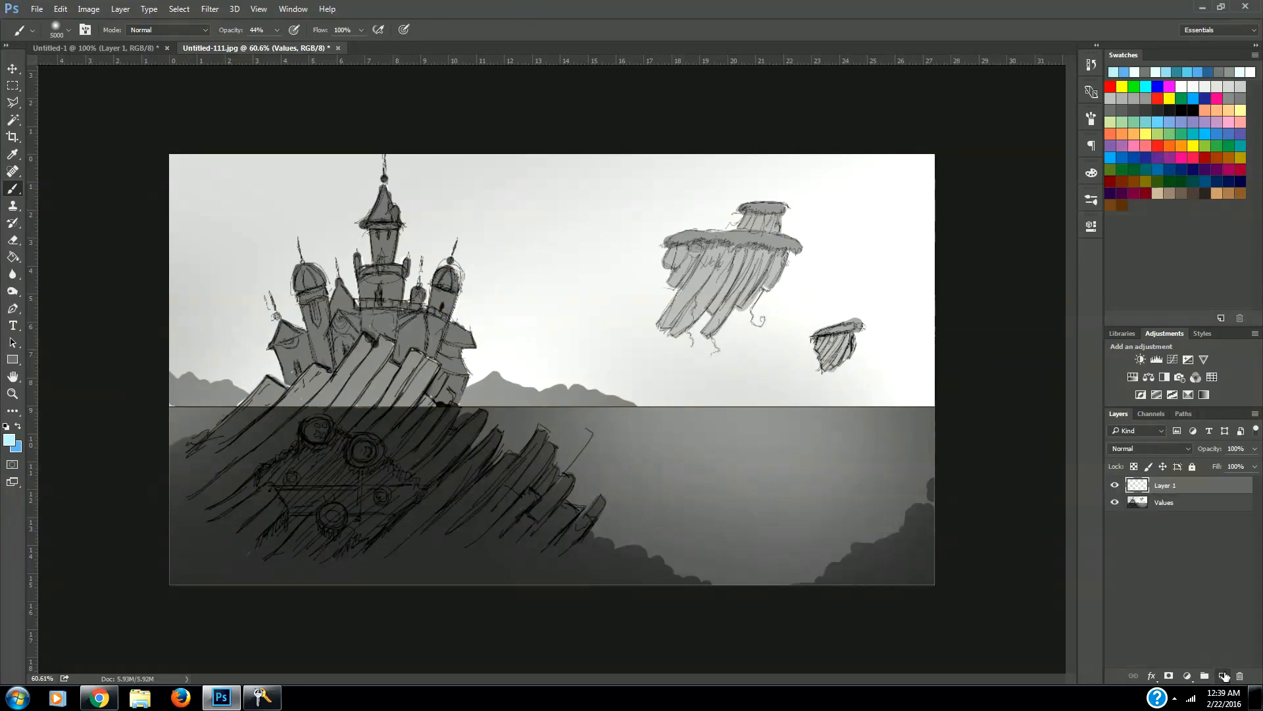
{"action": "double_click", "coordinate": [1166, 485]}
{"action": "type", "text": "Sky"}
{"action": "left_click", "coordinate": [1162, 561]}
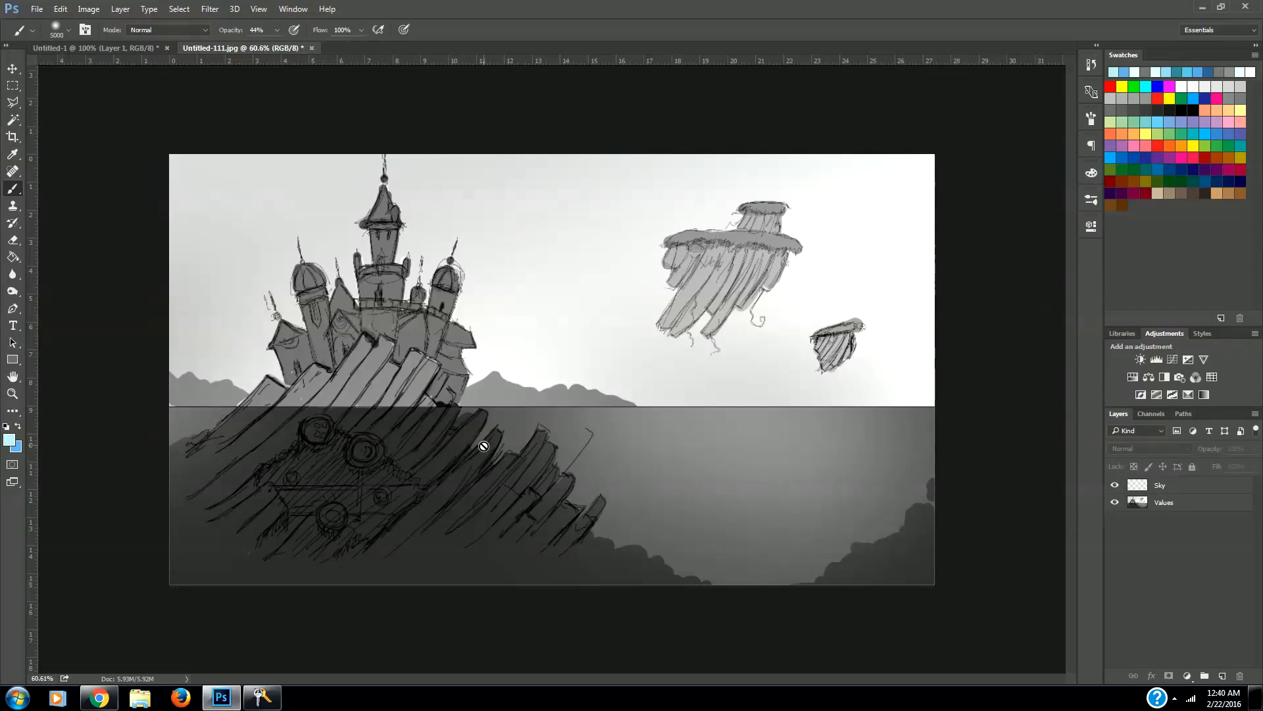
Fill the whole Sky layer with sky blue 67afe1 using the Paint Bucket tool.
{"action": "left_click", "coordinate": [13, 257]}
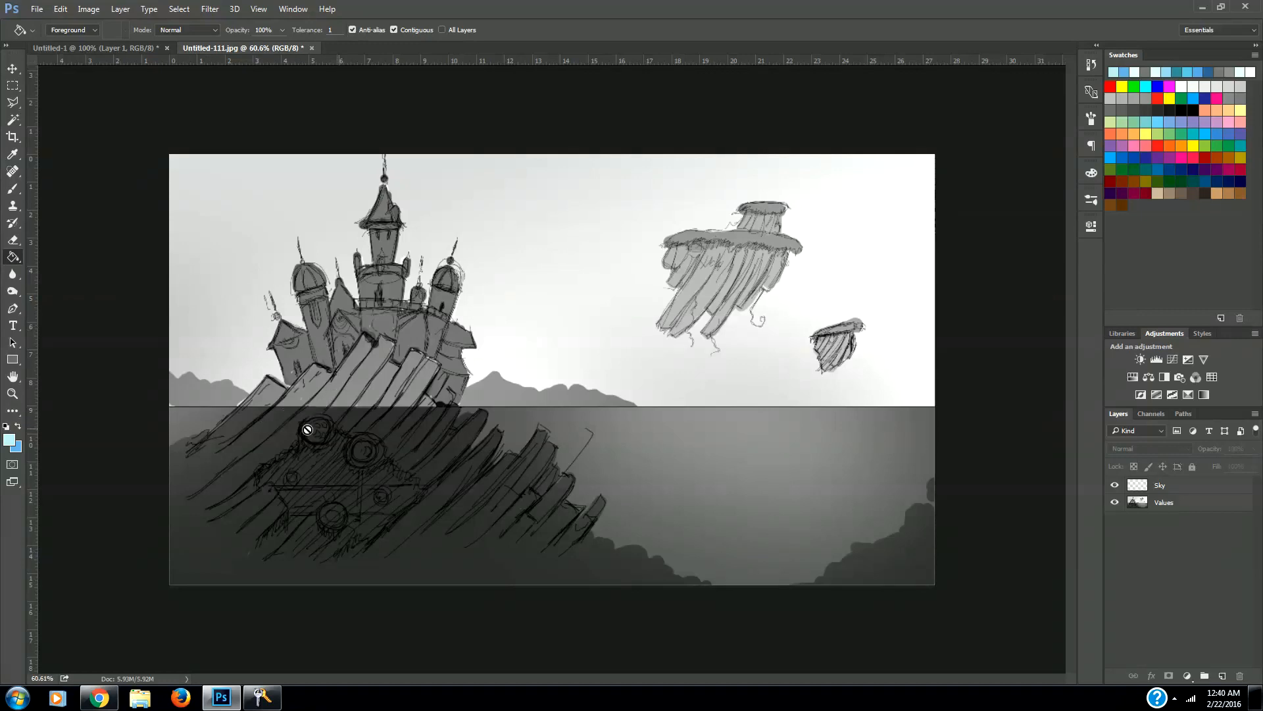
{"action": "left_click", "coordinate": [1196, 490]}
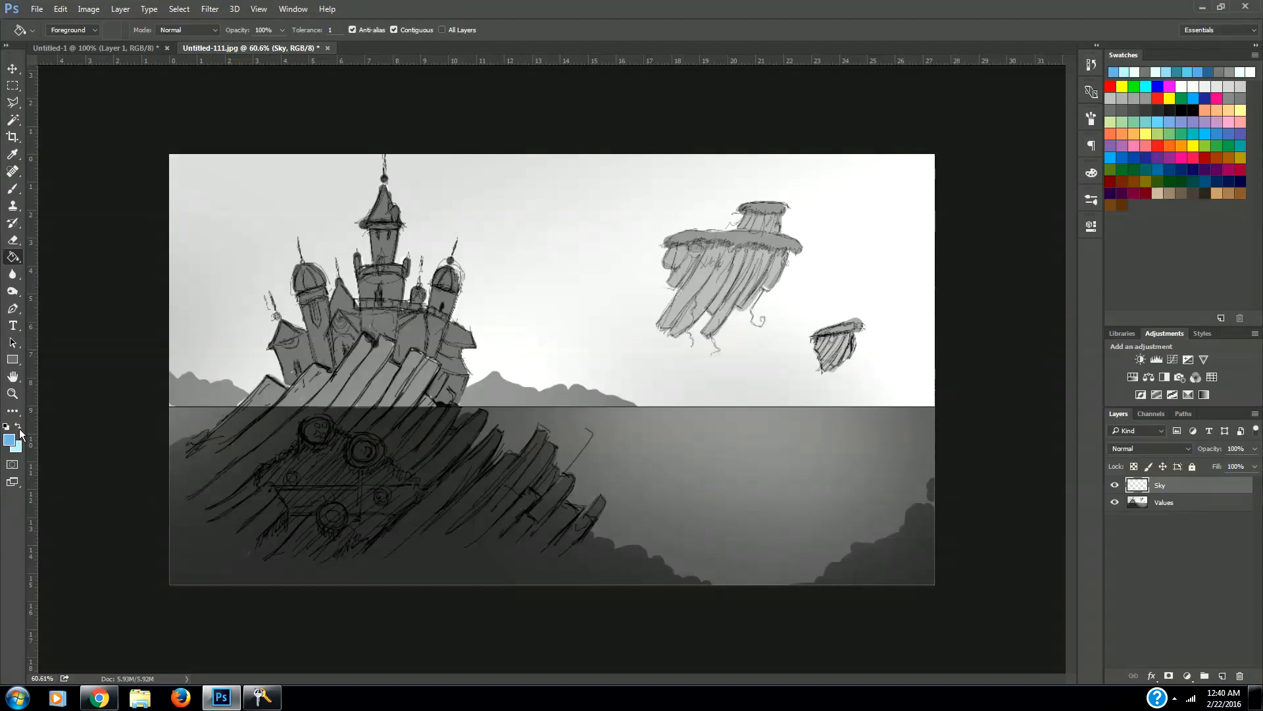
{"action": "left_click", "coordinate": [11, 442]}
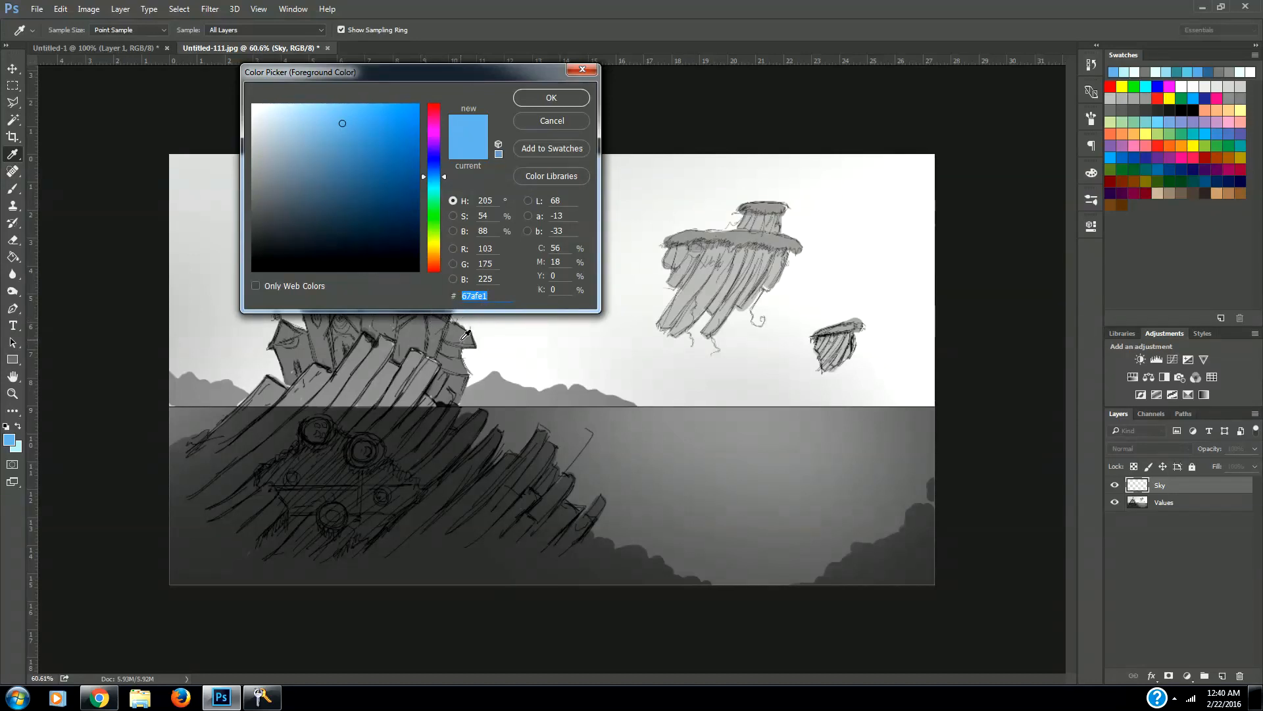
{"action": "left_click", "coordinate": [554, 101]}
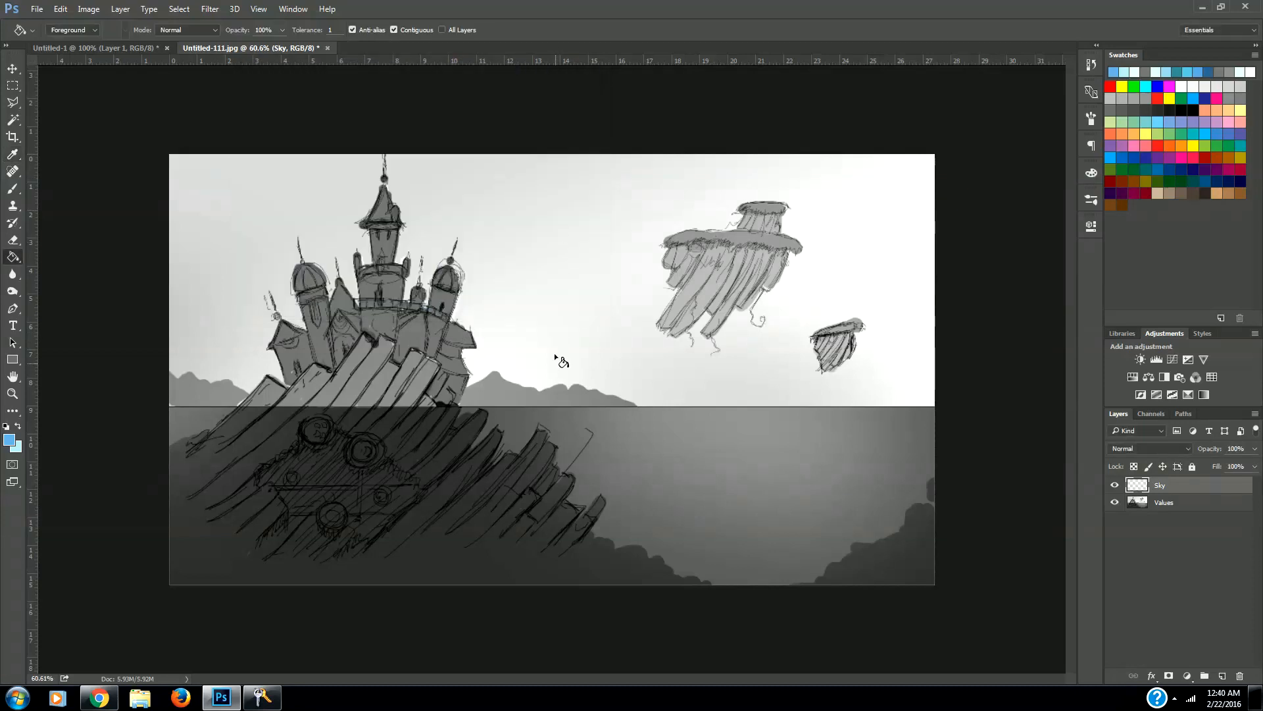
{"action": "left_click", "coordinate": [567, 374]}
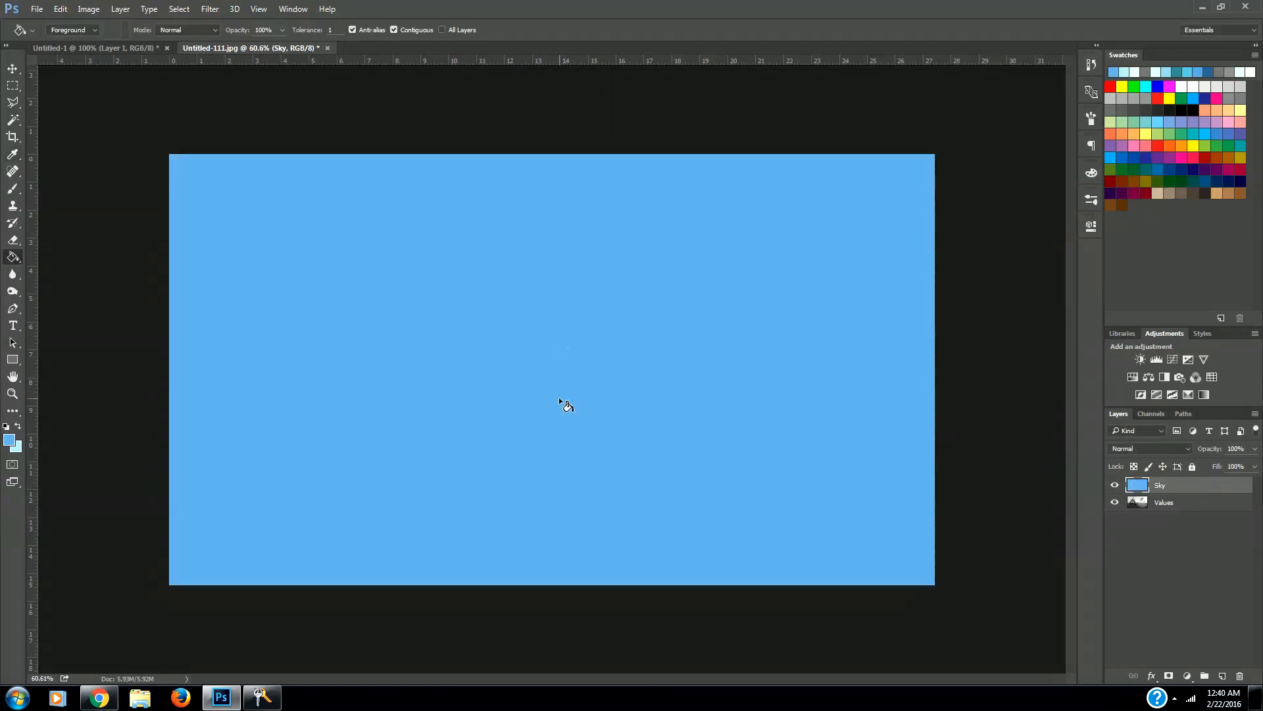
Swap the colours so that light cyan b5e8e9 is the foreground colour.
{"action": "left_click", "coordinate": [19, 427]}
{"action": "left_click", "coordinate": [10, 441]}
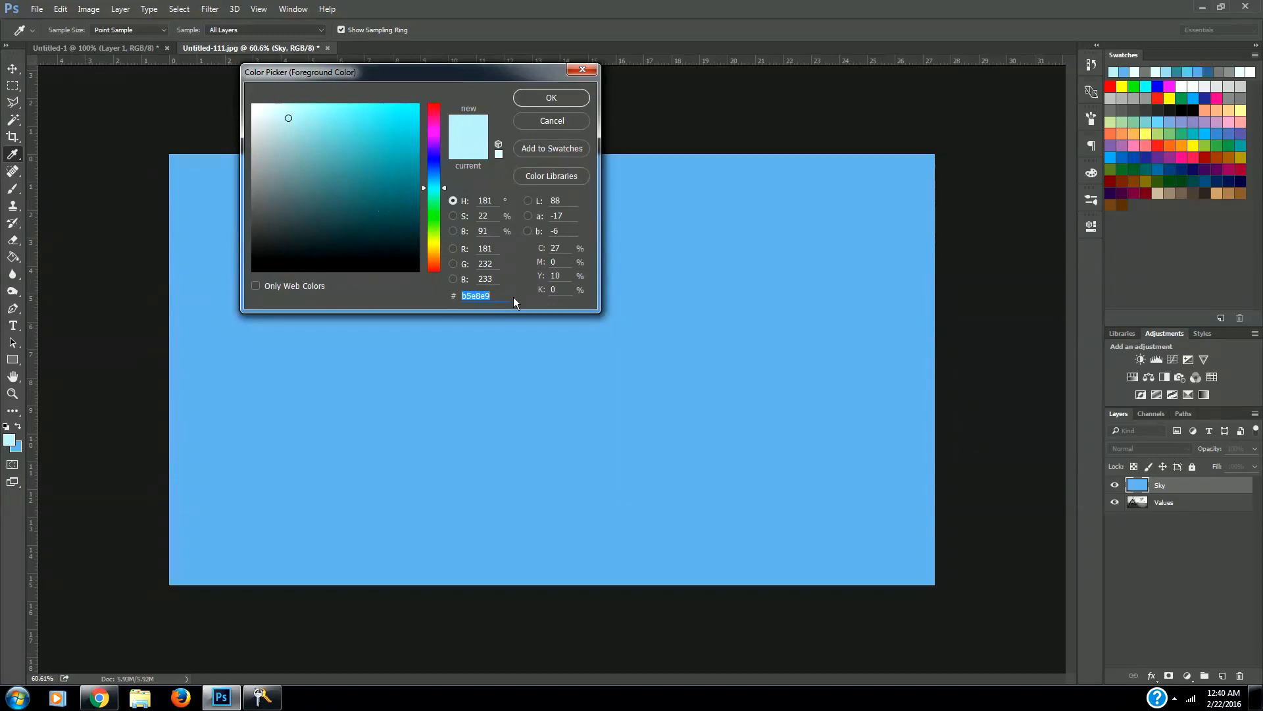
{"action": "key", "text": "g"}
{"action": "left_click", "coordinate": [562, 100]}
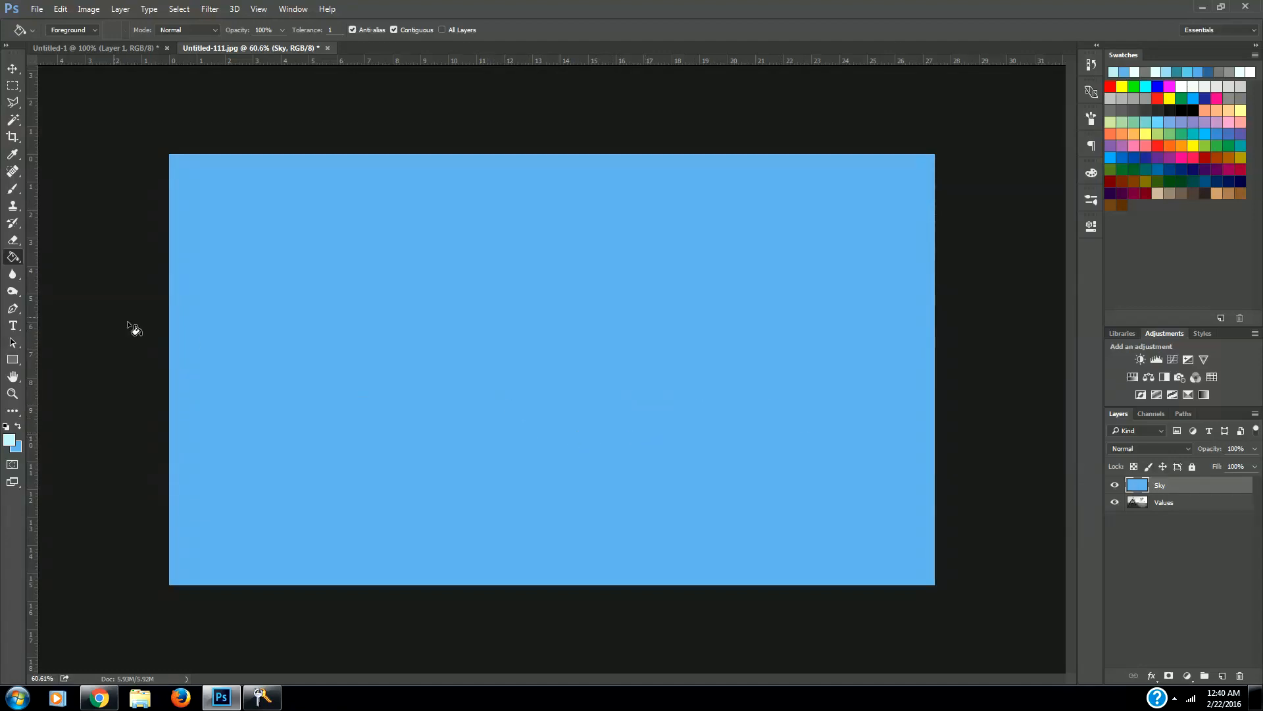
Set the soft round brush to a size of 800 px.
{"action": "key", "text": "b"}
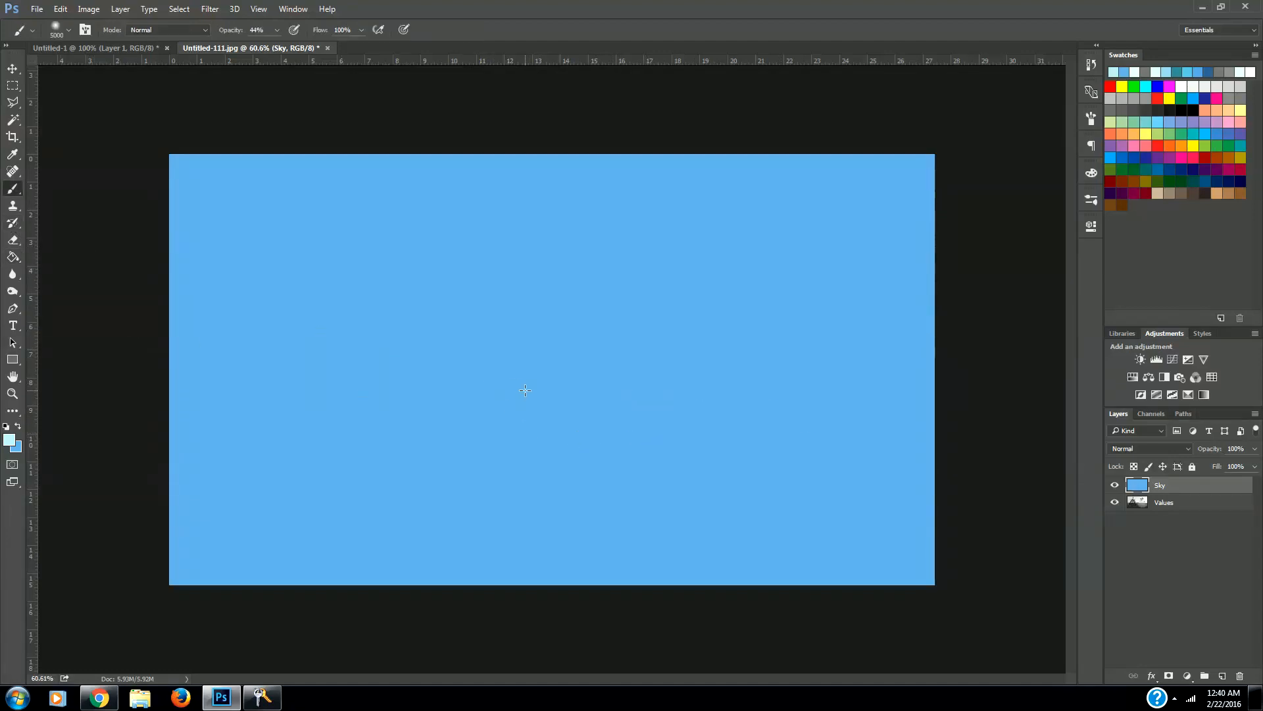
{"action": "left_click", "coordinate": [1092, 118]}
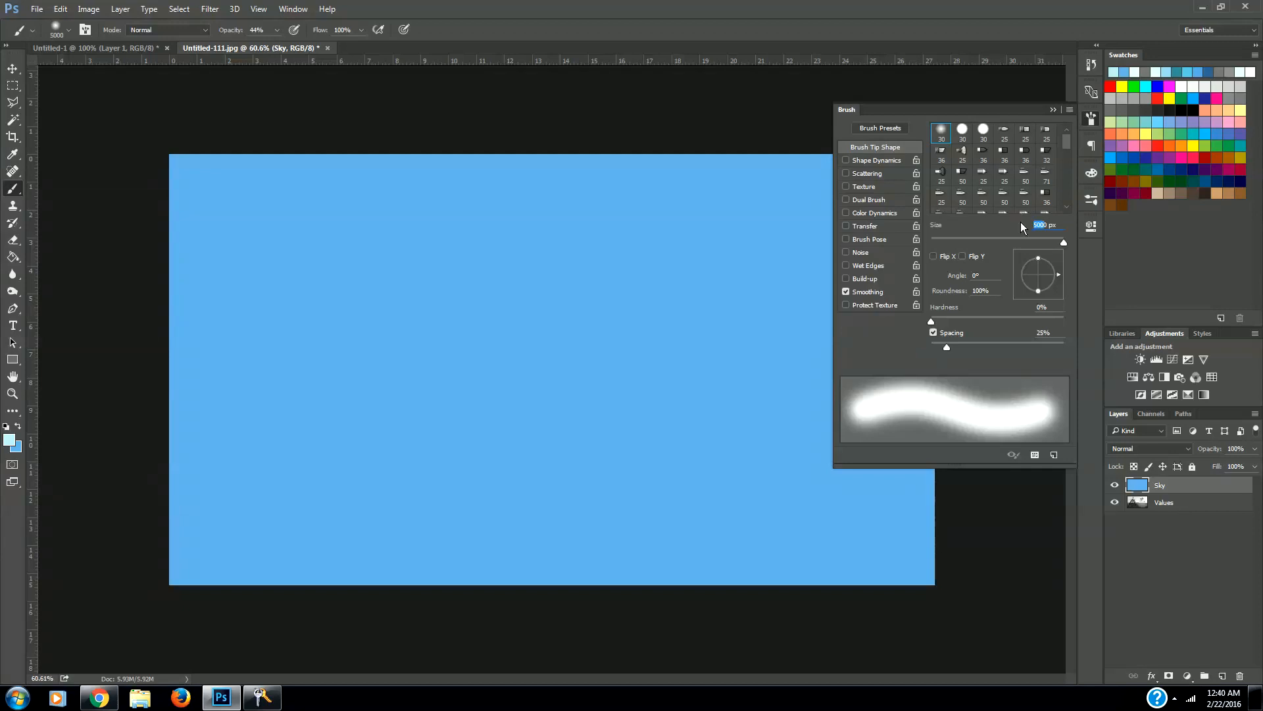
{"action": "type", "text": "150"}
{"action": "double_click", "coordinate": [1044, 224]}
{"action": "type", "text": "800"}
{"action": "left_click", "coordinate": [1091, 122]}
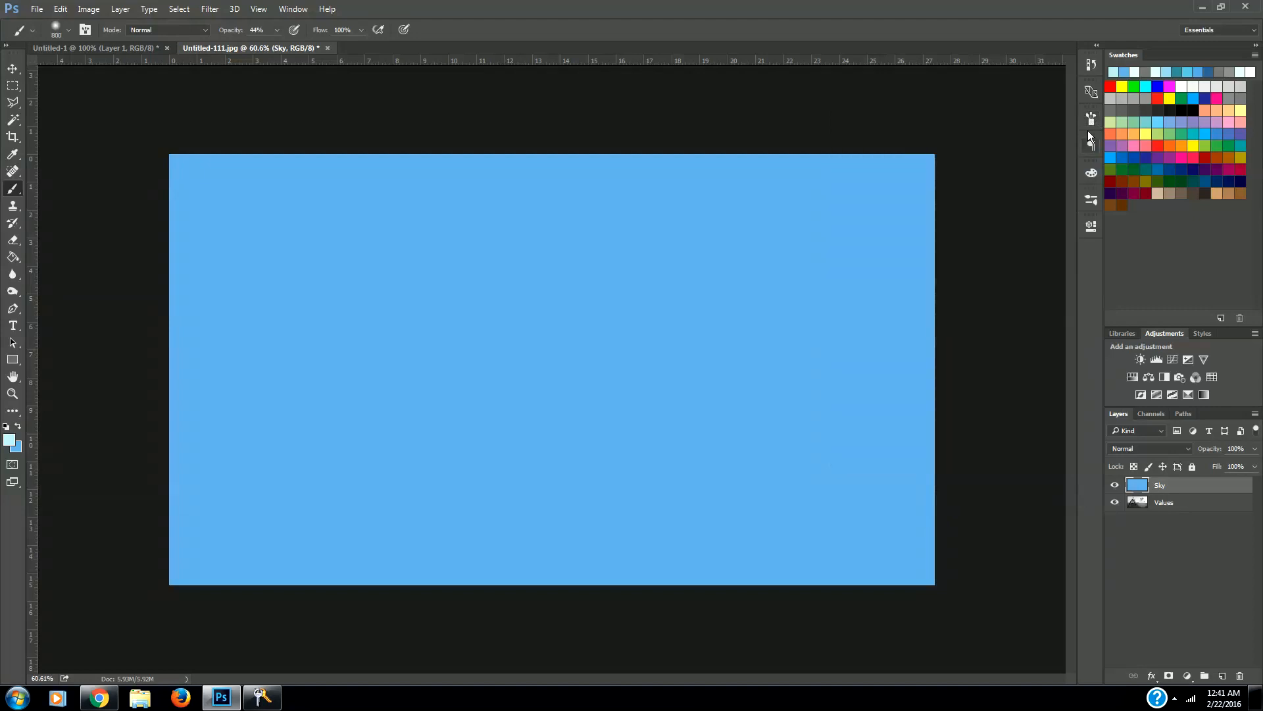
Try lowering the opacity of the Sky layer.
{"action": "left_click", "coordinate": [1255, 448]}
{"action": "left_click_drag", "start_coordinate": [1254, 464], "coordinate": [1220, 467]}
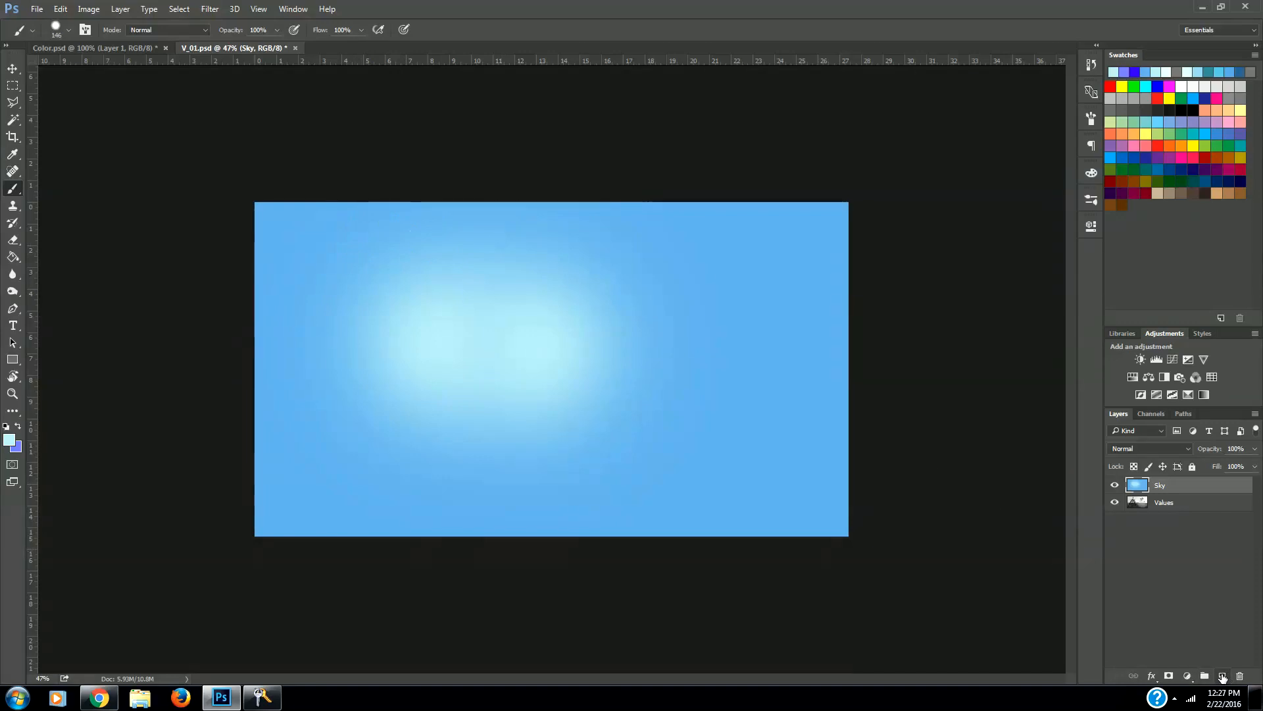
Add a new layer above the Sky layer and name it Clouds.
{"action": "left_click", "coordinate": [1223, 676]}
{"action": "double_click", "coordinate": [1166, 486]}
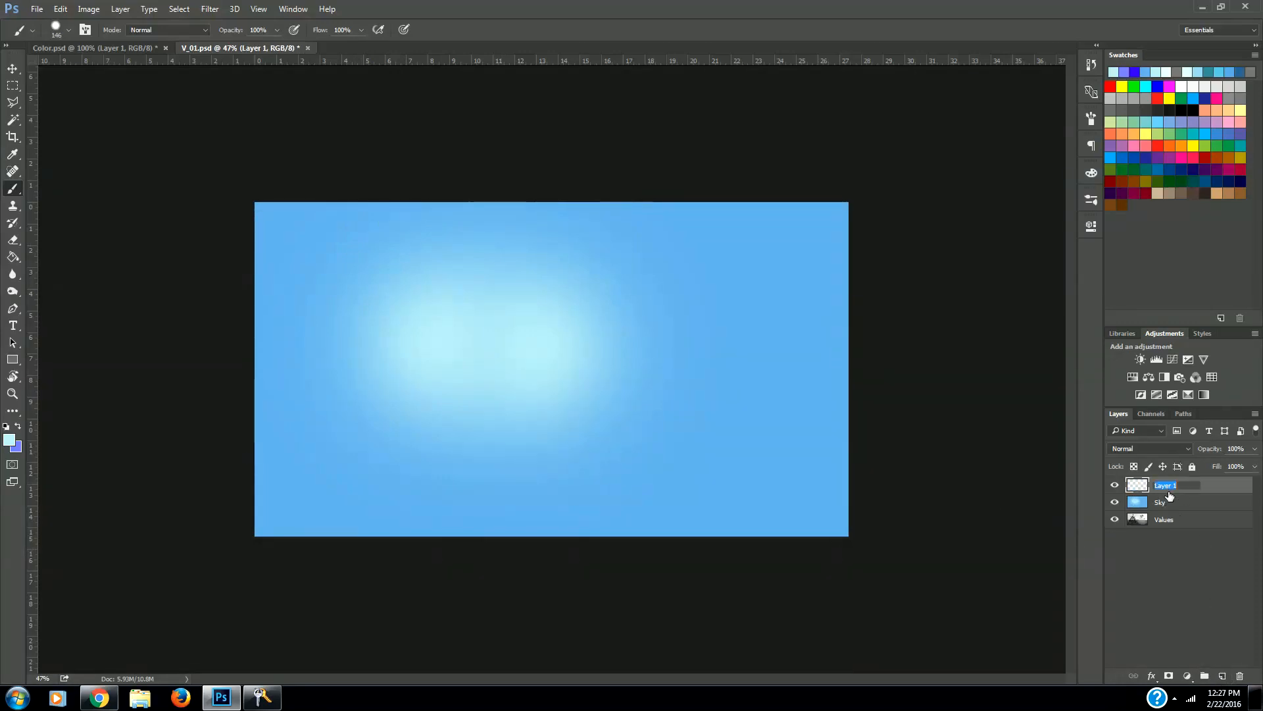
{"action": "type", "text": "Clouds"}
{"action": "key", "text": "Return"}
Paint a puffy light cyan cloud band across the full canvas width on the Clouds layer and lower the layer's opacity to 23%.
{"action": "left_click_drag", "start_coordinate": [474, 372], "coordinate": [482, 375]}
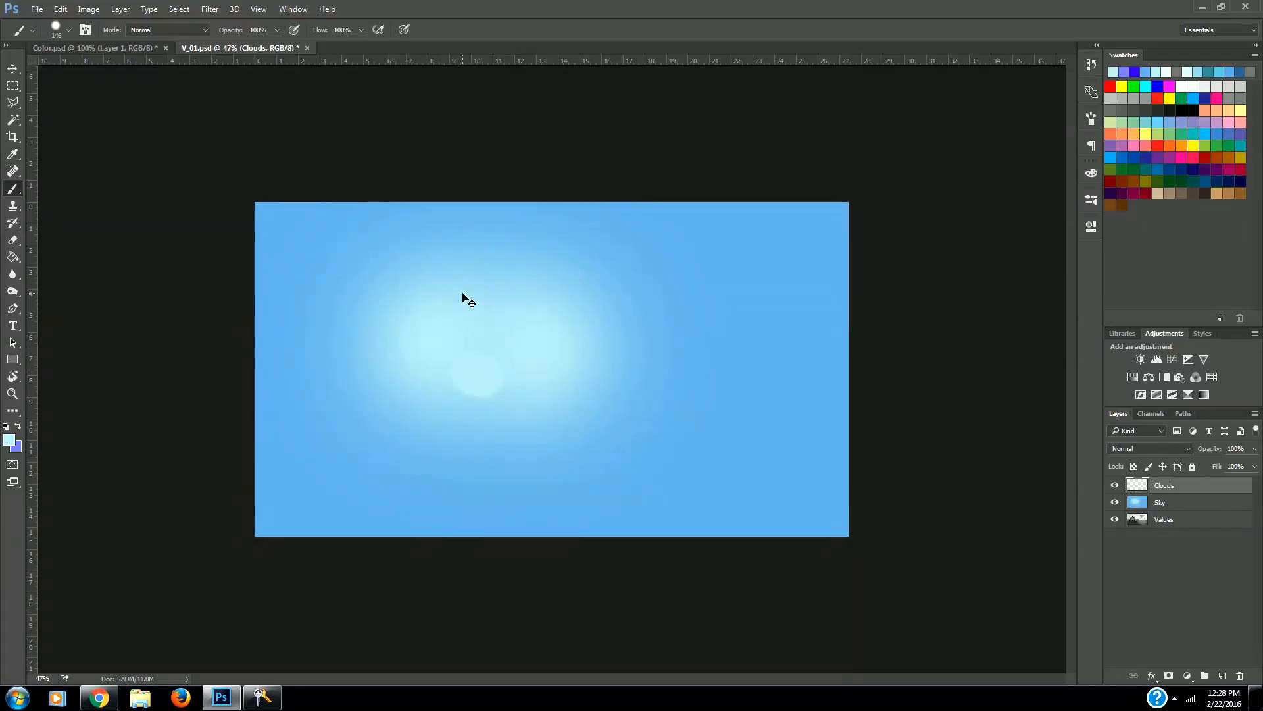
{"action": "key", "text": "ctrl+z"}
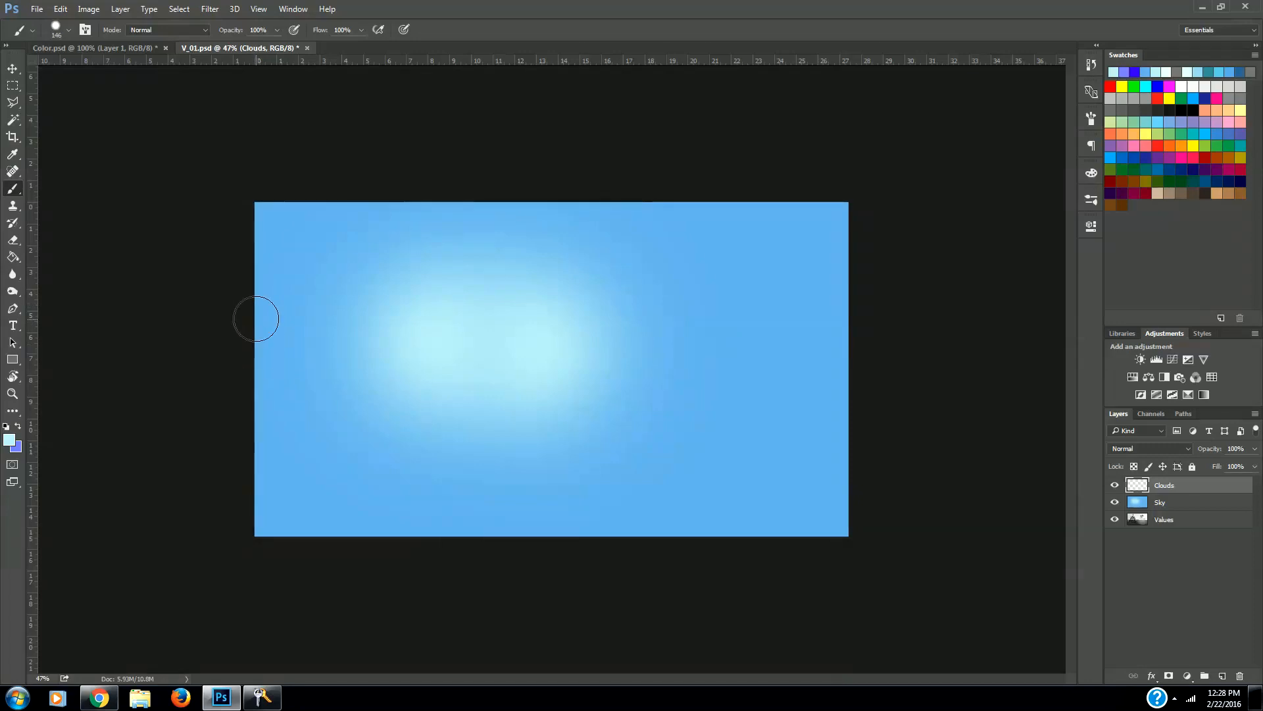
{"action": "mouse_move", "coordinate": [258, 321]}
{"action": "left_mouse_down"}
{"action": "mouse_move", "coordinate": [291, 367]}
{"action": "mouse_move", "coordinate": [287, 379]}
{"action": "mouse_move", "coordinate": [260, 379]}
{"action": "mouse_move", "coordinate": [300, 401]}
{"action": "mouse_move", "coordinate": [315, 401]}
{"action": "mouse_move", "coordinate": [319, 371]}
{"action": "mouse_move", "coordinate": [355, 403]}
{"action": "mouse_move", "coordinate": [353, 347]}
{"action": "mouse_move", "coordinate": [381, 345]}
{"action": "mouse_move", "coordinate": [410, 377]}
{"action": "mouse_move", "coordinate": [370, 378]}
{"action": "mouse_move", "coordinate": [400, 420]}
{"action": "mouse_move", "coordinate": [412, 397]}
{"action": "mouse_move", "coordinate": [407, 314]}
{"action": "mouse_move", "coordinate": [391, 299]}
{"action": "mouse_move", "coordinate": [422, 300]}
{"action": "mouse_move", "coordinate": [424, 335]}
{"action": "mouse_move", "coordinate": [455, 343]}
{"action": "mouse_move", "coordinate": [445, 305]}
{"action": "mouse_move", "coordinate": [409, 323]}
{"action": "mouse_move", "coordinate": [494, 331]}
{"action": "mouse_move", "coordinate": [490, 348]}
{"action": "mouse_move", "coordinate": [532, 291]}
{"action": "mouse_move", "coordinate": [564, 337]}
{"action": "mouse_move", "coordinate": [536, 335]}
{"action": "mouse_move", "coordinate": [529, 361]}
{"action": "mouse_move", "coordinate": [559, 378]}
{"action": "mouse_move", "coordinate": [586, 355]}
{"action": "mouse_move", "coordinate": [617, 387]}
{"action": "mouse_move", "coordinate": [592, 408]}
{"action": "mouse_move", "coordinate": [541, 372]}
{"action": "mouse_move", "coordinate": [379, 395]}
{"action": "mouse_move", "coordinate": [431, 406]}
{"action": "mouse_move", "coordinate": [474, 391]}
{"action": "mouse_move", "coordinate": [475, 403]}
{"action": "mouse_move", "coordinate": [562, 395]}
{"action": "mouse_move", "coordinate": [595, 420]}
{"action": "mouse_move", "coordinate": [588, 427]}
{"action": "mouse_move", "coordinate": [574, 410]}
{"action": "mouse_move", "coordinate": [655, 399]}
{"action": "mouse_move", "coordinate": [636, 351]}
{"action": "mouse_move", "coordinate": [670, 393]}
{"action": "mouse_move", "coordinate": [701, 385]}
{"action": "mouse_move", "coordinate": [719, 438]}
{"action": "mouse_move", "coordinate": [633, 433]}
{"action": "mouse_move", "coordinate": [696, 355]}
{"action": "mouse_move", "coordinate": [759, 437]}
{"action": "mouse_move", "coordinate": [807, 415]}
{"action": "mouse_move", "coordinate": [831, 369]}
{"action": "mouse_move", "coordinate": [855, 431]}
{"action": "mouse_move", "coordinate": [799, 419]}
{"action": "left_mouse_up"}
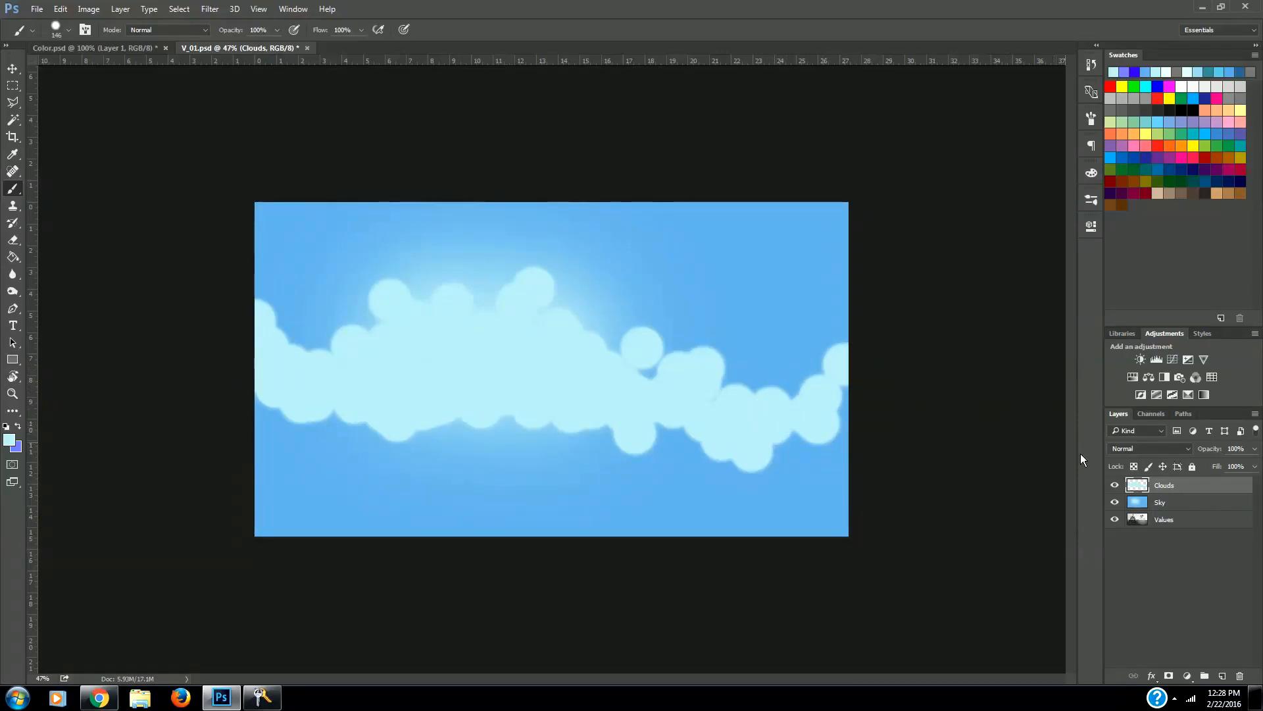
{"action": "left_click", "coordinate": [1256, 448]}
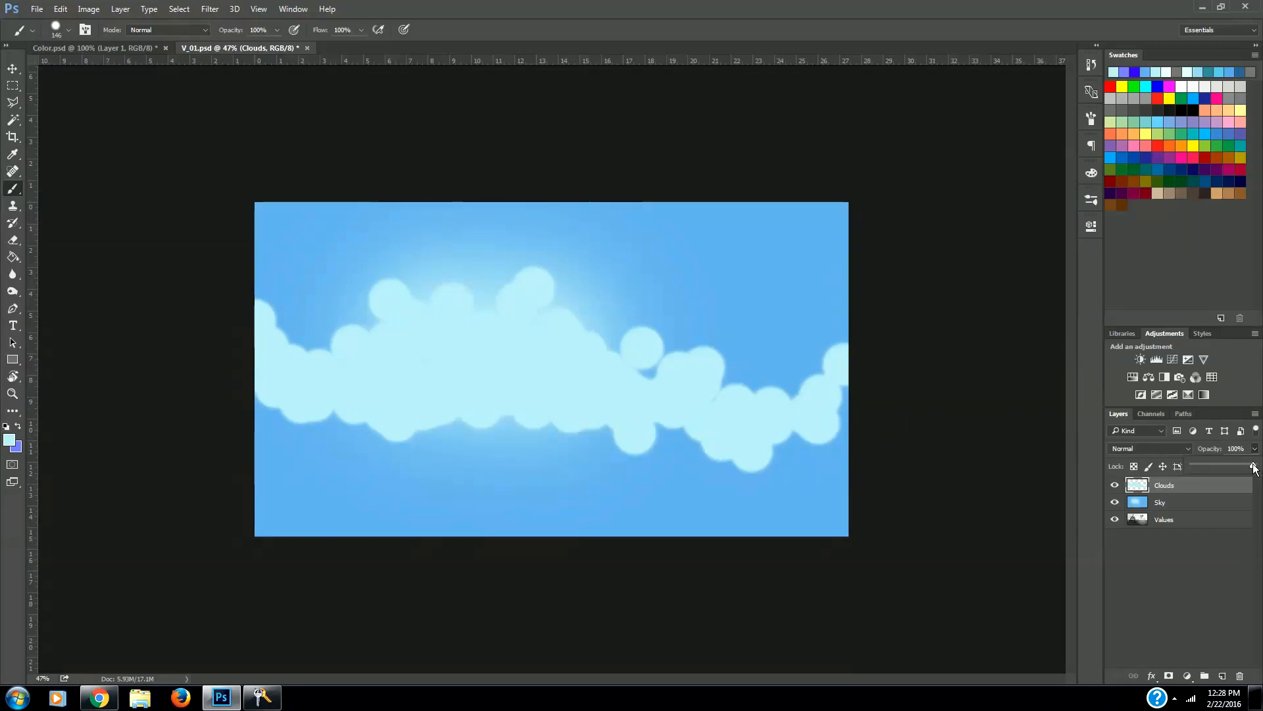
{"action": "left_click_drag", "start_coordinate": [1254, 467], "coordinate": [1207, 465]}
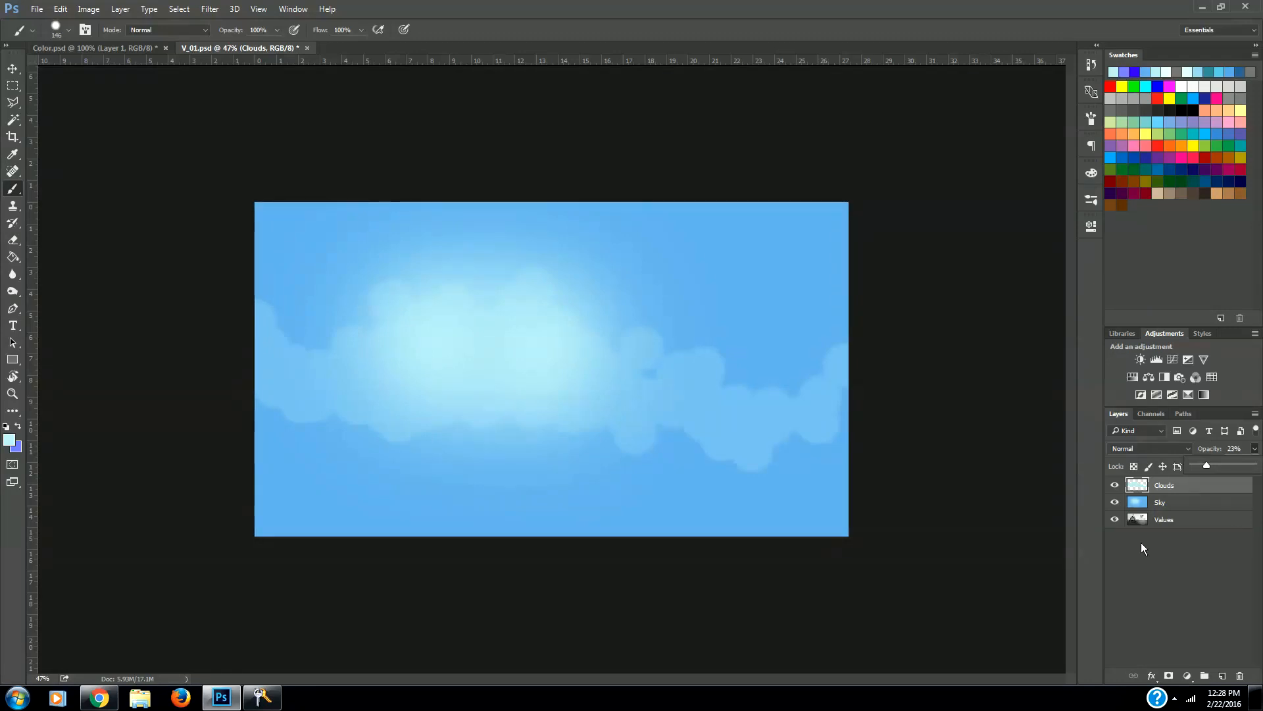
On a new layer, paint a second light cyan cloud band overlapping the first and lower the layer's opacity to 26%.
{"action": "left_click", "coordinate": [1223, 676]}
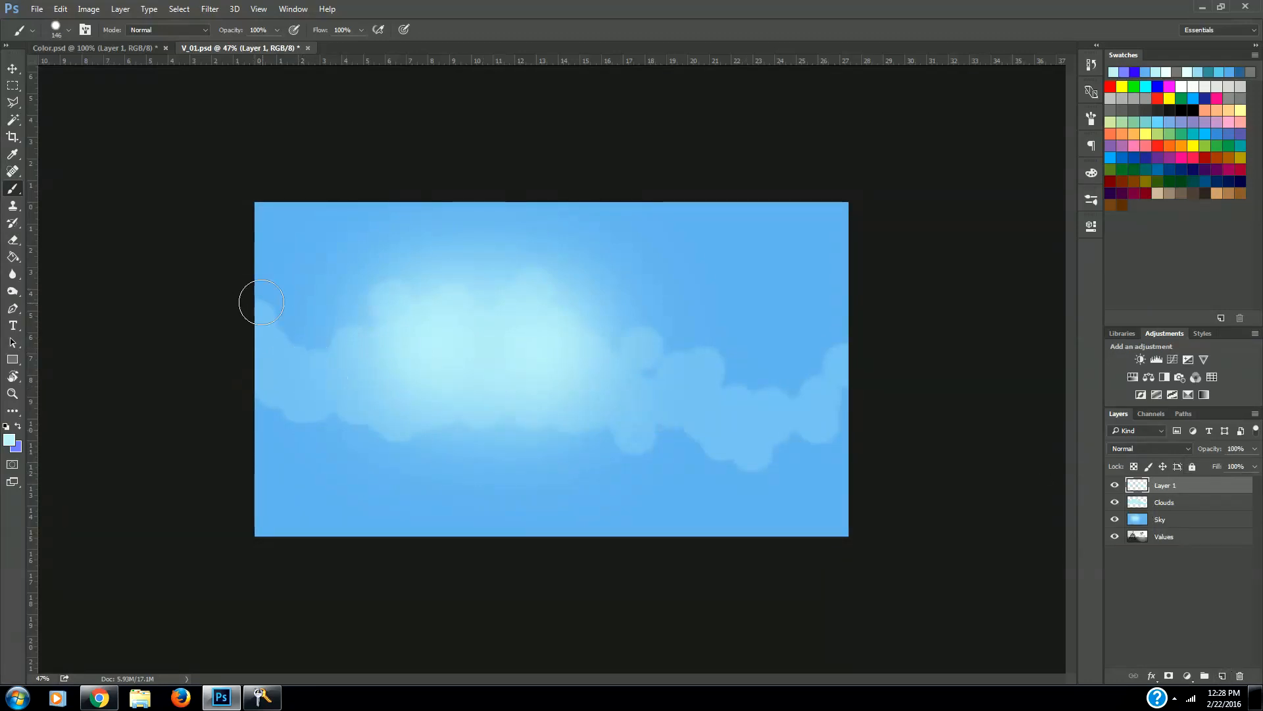
{"action": "left_click", "coordinate": [267, 276]}
{"action": "left_click", "coordinate": [280, 304]}
{"action": "mouse_move", "coordinate": [259, 331]}
{"action": "left_mouse_down"}
{"action": "mouse_move", "coordinate": [305, 359]}
{"action": "mouse_move", "coordinate": [290, 408]}
{"action": "mouse_move", "coordinate": [346, 399]}
{"action": "mouse_move", "coordinate": [358, 380]}
{"action": "mouse_move", "coordinate": [426, 412]}
{"action": "mouse_move", "coordinate": [419, 361]}
{"action": "mouse_move", "coordinate": [447, 331]}
{"action": "mouse_move", "coordinate": [448, 296]}
{"action": "mouse_move", "coordinate": [466, 284]}
{"action": "mouse_move", "coordinate": [522, 348]}
{"action": "mouse_move", "coordinate": [606, 328]}
{"action": "mouse_move", "coordinate": [629, 340]}
{"action": "mouse_move", "coordinate": [600, 288]}
{"action": "left_mouse_up"}
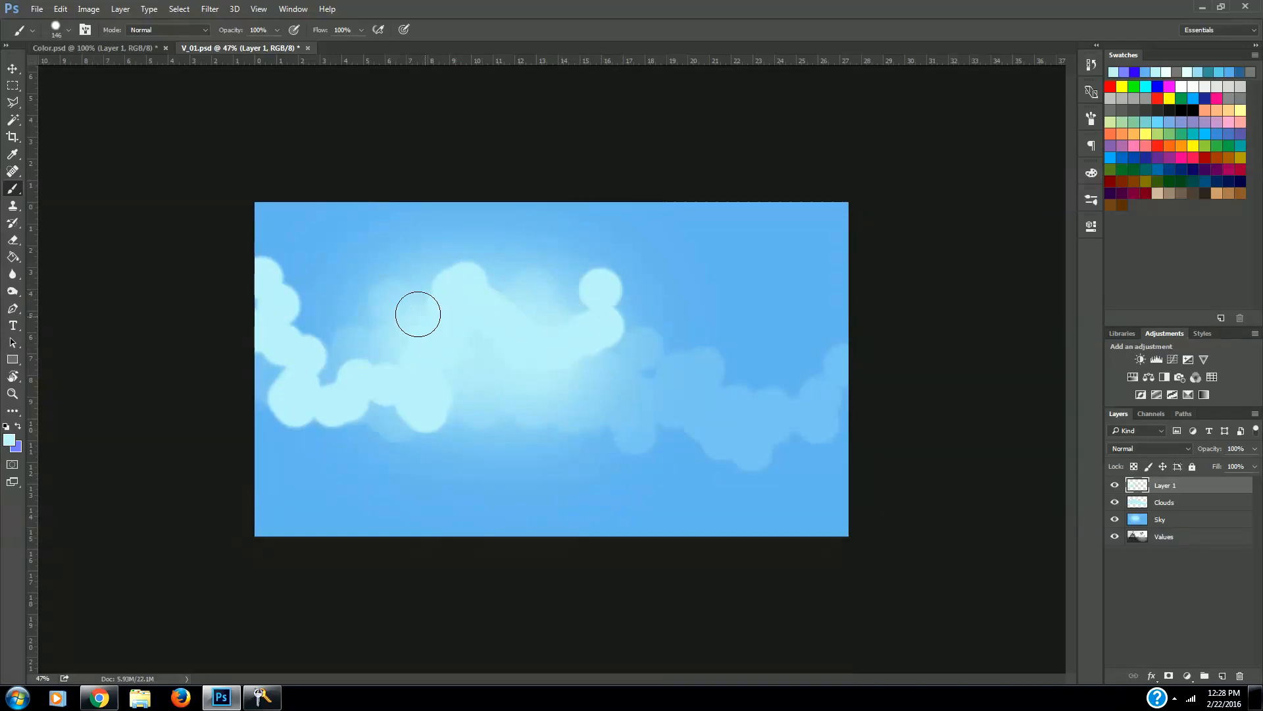
{"action": "left_click", "coordinate": [417, 307]}
{"action": "left_click", "coordinate": [613, 350]}
{"action": "left_click", "coordinate": [590, 306]}
{"action": "left_click", "coordinate": [604, 388]}
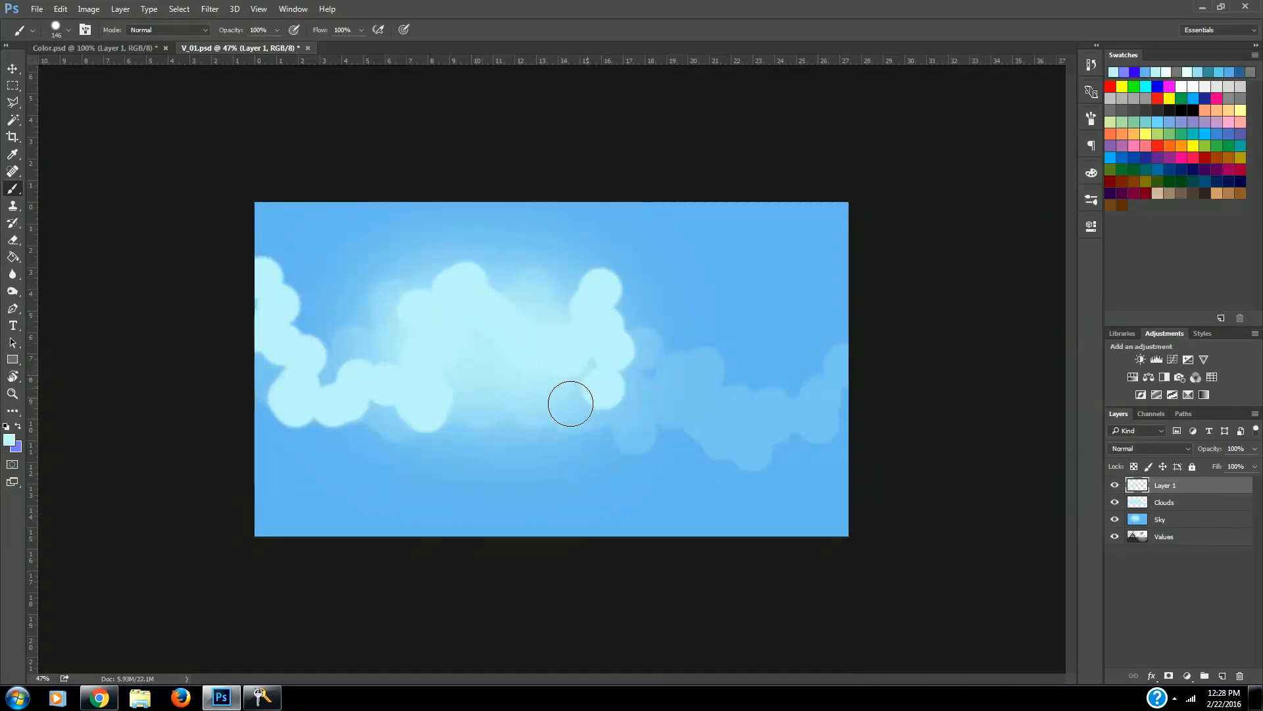
{"action": "left_click", "coordinate": [550, 404]}
{"action": "mouse_move", "coordinate": [505, 355]}
{"action": "left_mouse_down"}
{"action": "mouse_move", "coordinate": [479, 373]}
{"action": "mouse_move", "coordinate": [451, 356]}
{"action": "mouse_move", "coordinate": [477, 390]}
{"action": "mouse_move", "coordinate": [459, 386]}
{"action": "mouse_move", "coordinate": [495, 349]}
{"action": "mouse_move", "coordinate": [551, 388]}
{"action": "mouse_move", "coordinate": [641, 410]}
{"action": "mouse_move", "coordinate": [626, 370]}
{"action": "mouse_move", "coordinate": [649, 362]}
{"action": "mouse_move", "coordinate": [667, 411]}
{"action": "mouse_move", "coordinate": [723, 442]}
{"action": "mouse_move", "coordinate": [723, 461]}
{"action": "mouse_move", "coordinate": [784, 376]}
{"action": "mouse_move", "coordinate": [787, 423]}
{"action": "mouse_move", "coordinate": [773, 389]}
{"action": "mouse_move", "coordinate": [811, 417]}
{"action": "mouse_move", "coordinate": [824, 404]}
{"action": "mouse_move", "coordinate": [850, 431]}
{"action": "mouse_move", "coordinate": [733, 451]}
{"action": "mouse_move", "coordinate": [652, 428]}
{"action": "left_mouse_up"}
{"action": "left_click", "coordinate": [1255, 448]}
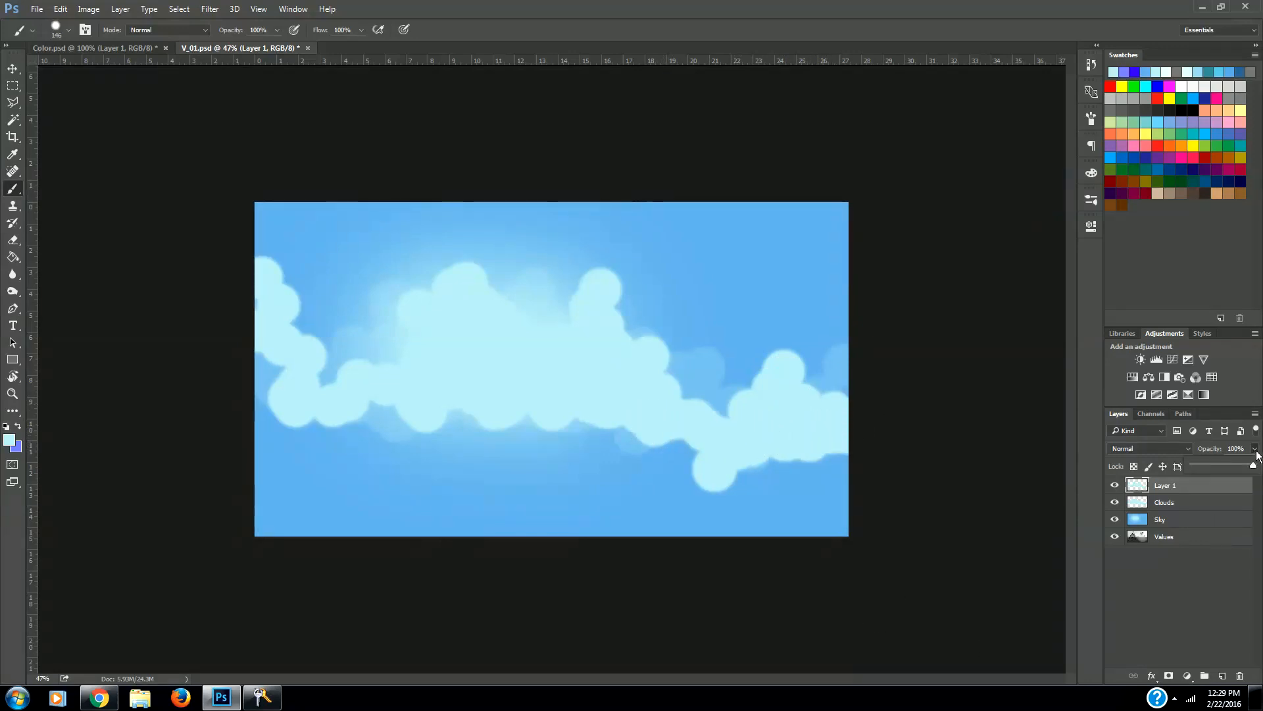
{"action": "left_click_drag", "start_coordinate": [1255, 465], "coordinate": [1208, 466]}
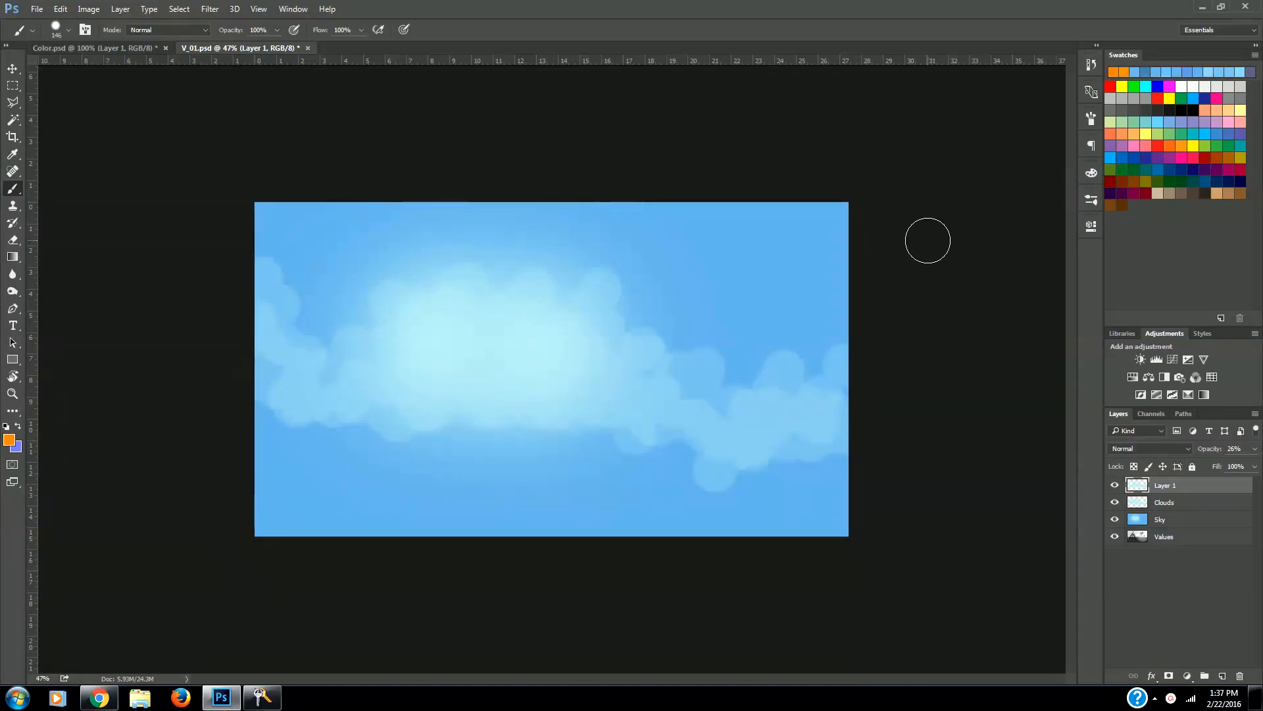
Merge the two cloud layers into one and toggle the merged layer's visibility off and on.
{"action": "left_click", "coordinate": [1182, 503], "text": "shift"}
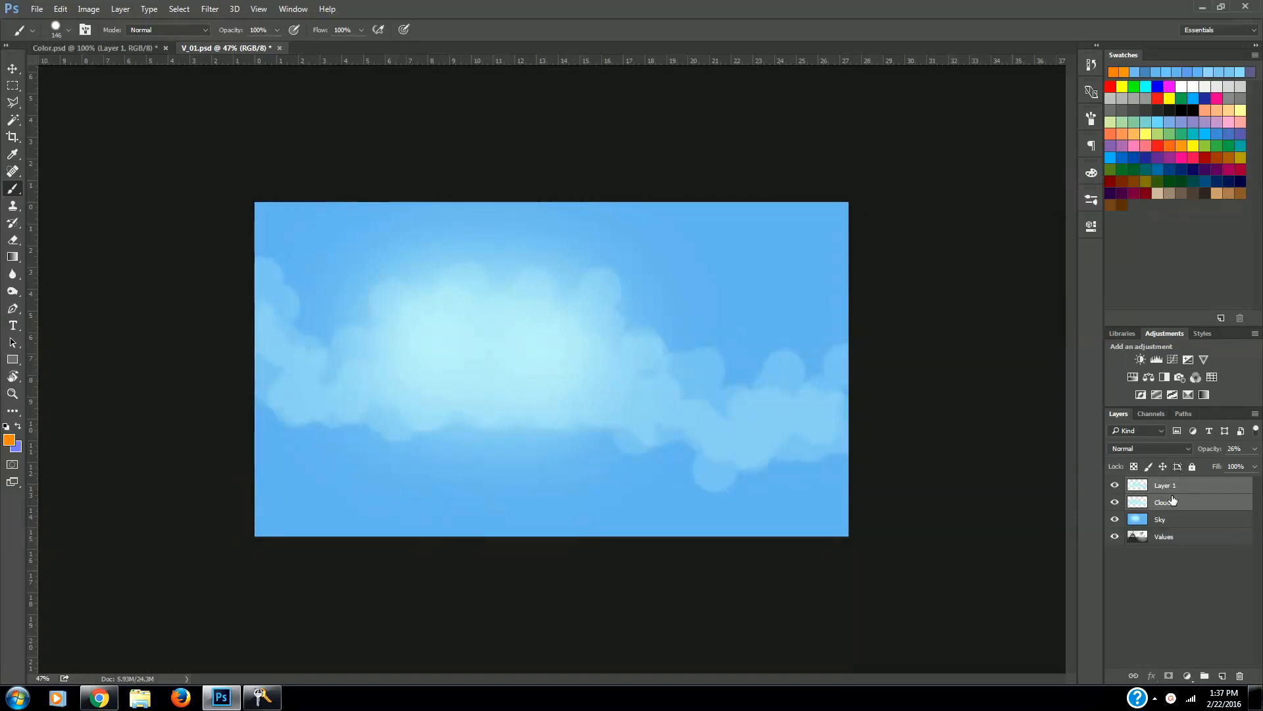
{"action": "right_click", "coordinate": [1161, 492]}
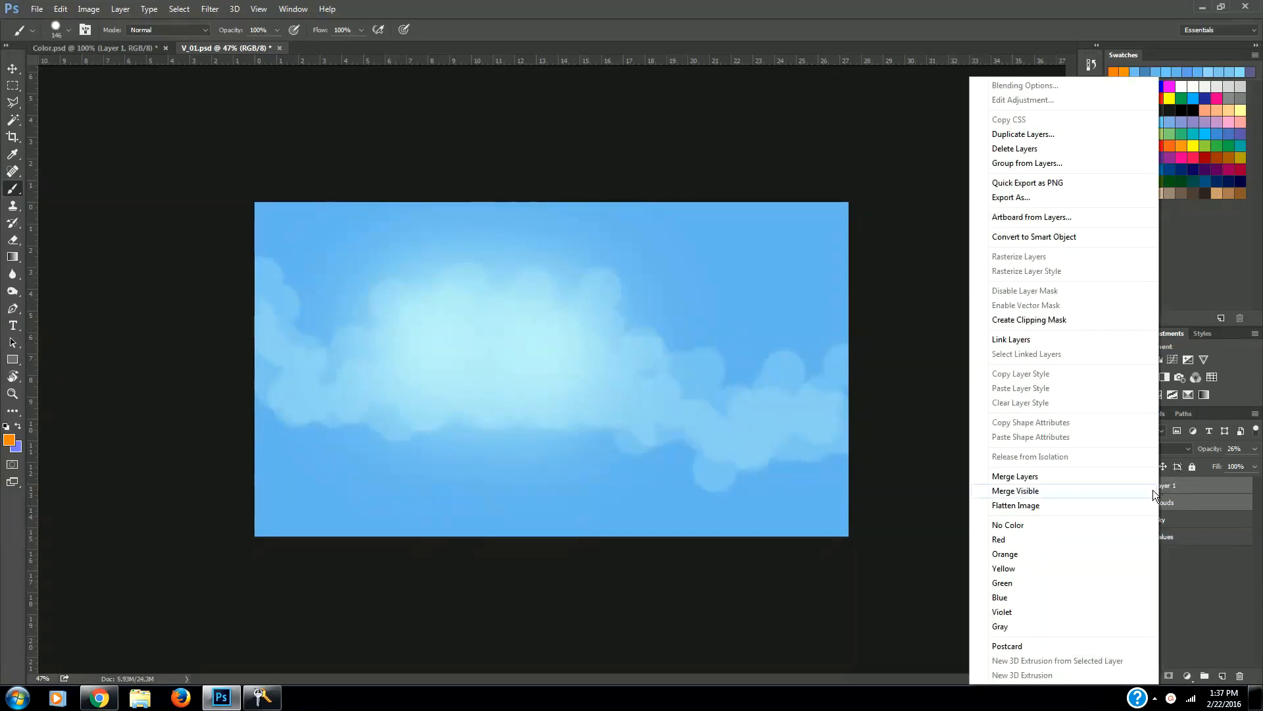
{"action": "left_click", "coordinate": [1038, 476]}
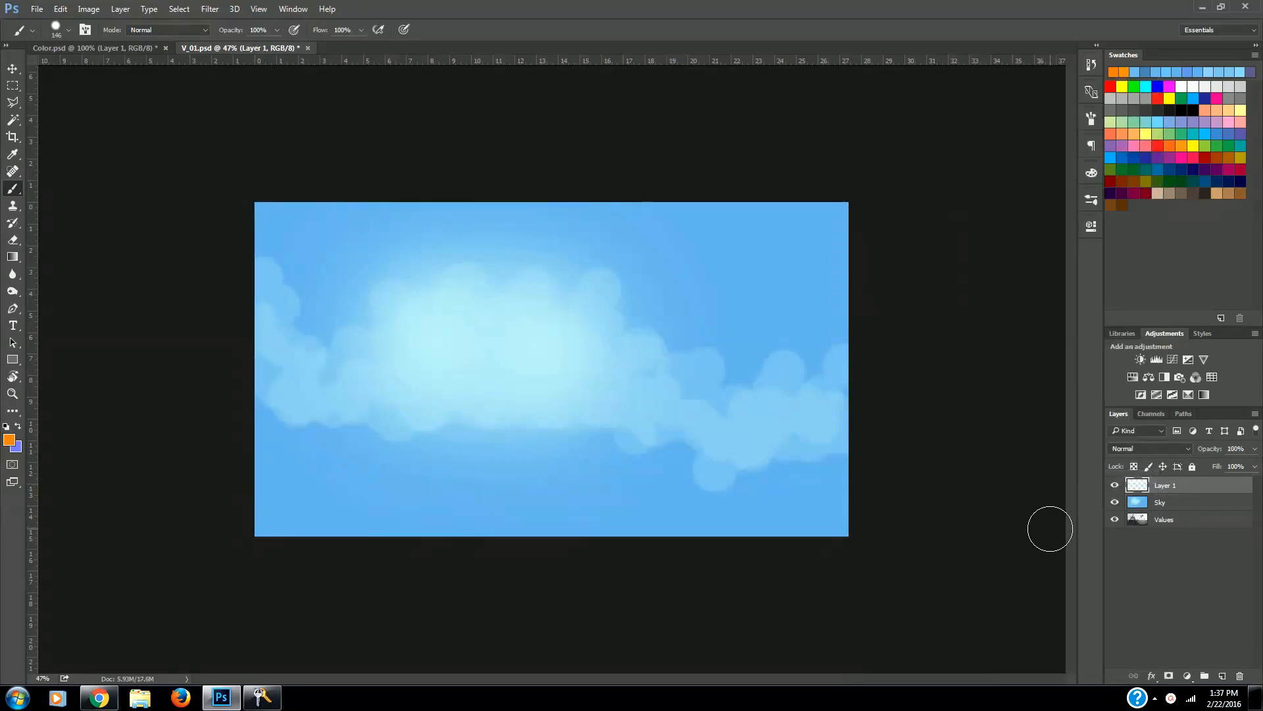
{"action": "left_click", "coordinate": [1115, 486]}
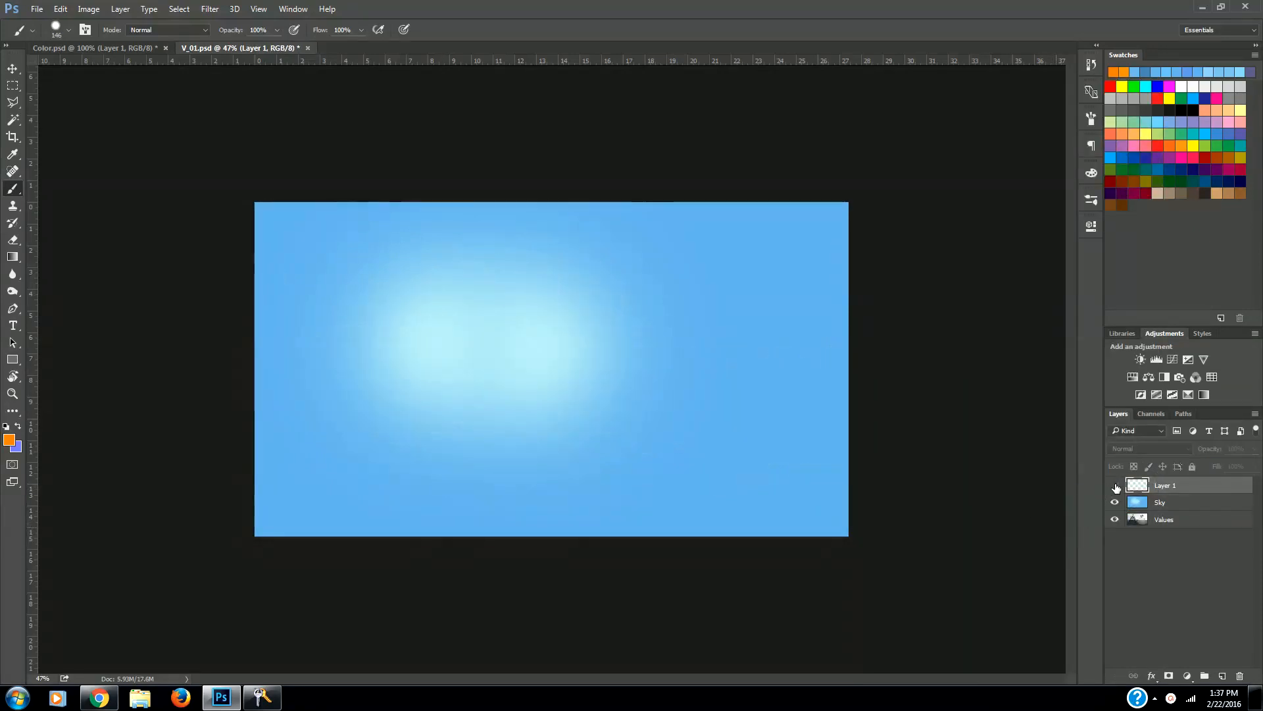
{"action": "left_click", "coordinate": [1114, 485]}
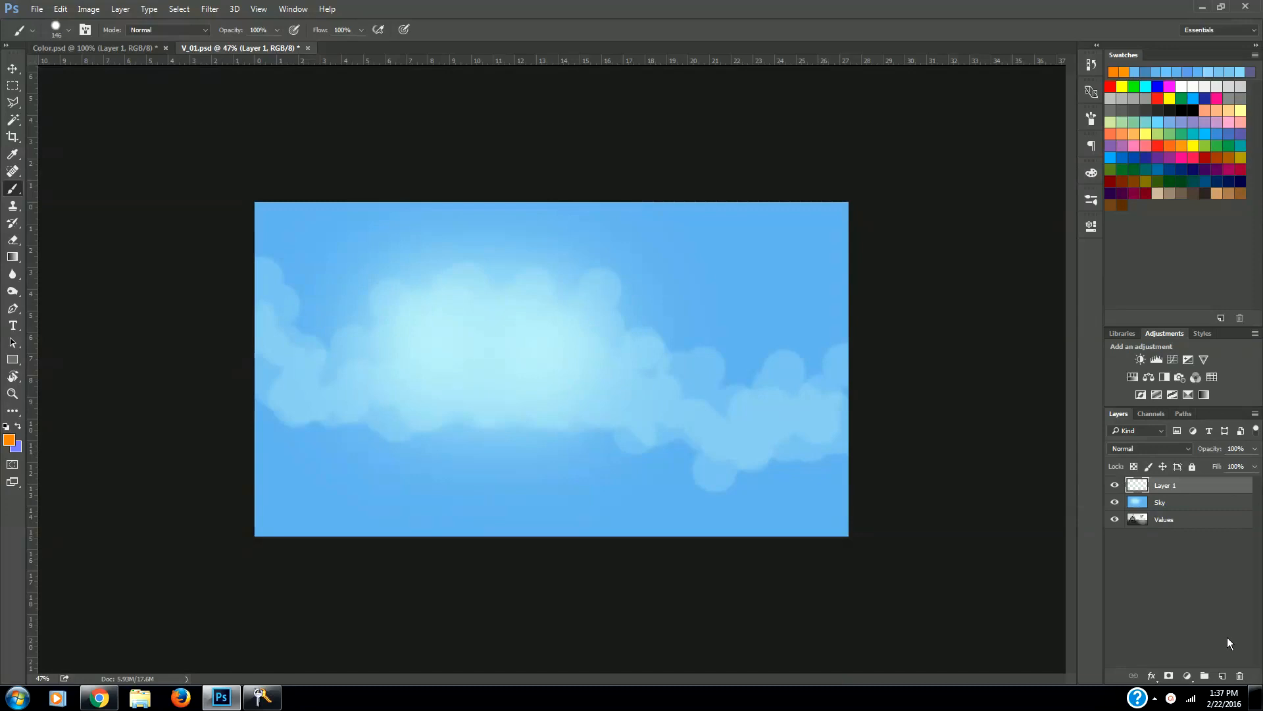
Add a new layer above the merged clouds and name it Mountains.
{"action": "left_click", "coordinate": [1222, 676]}
{"action": "double_click", "coordinate": [1163, 485]}
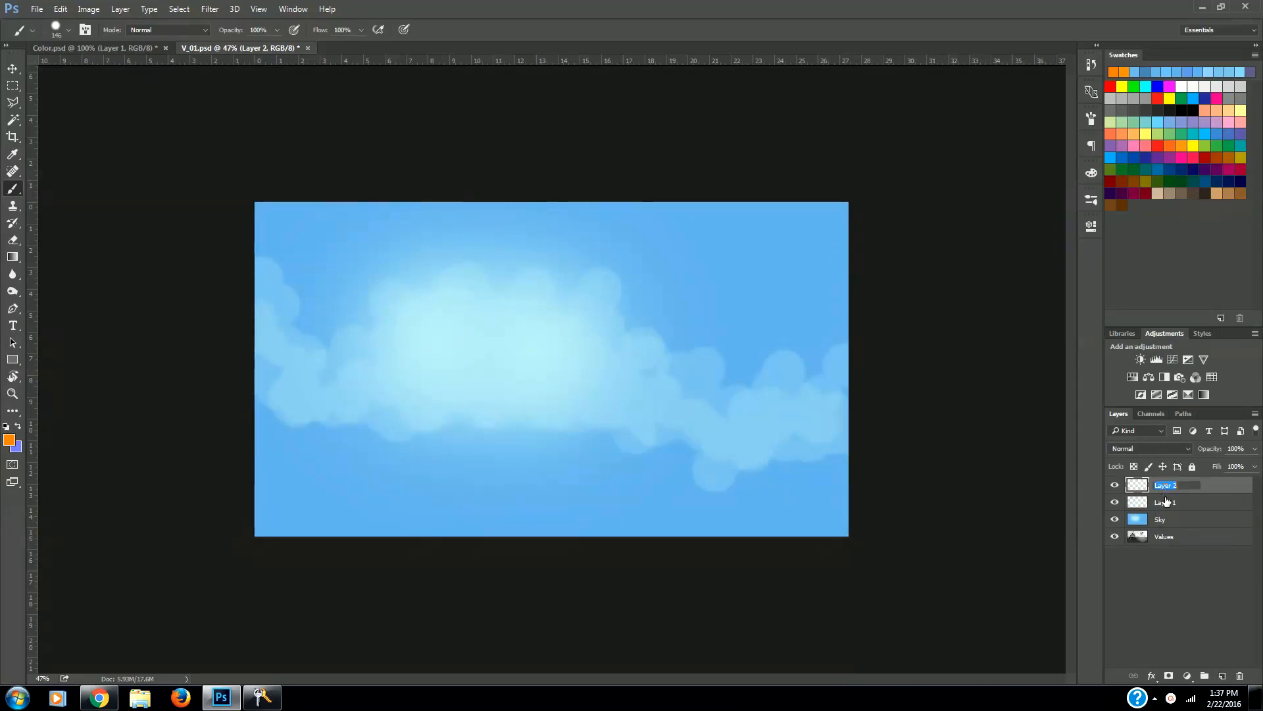
{"action": "type", "text": "M"}
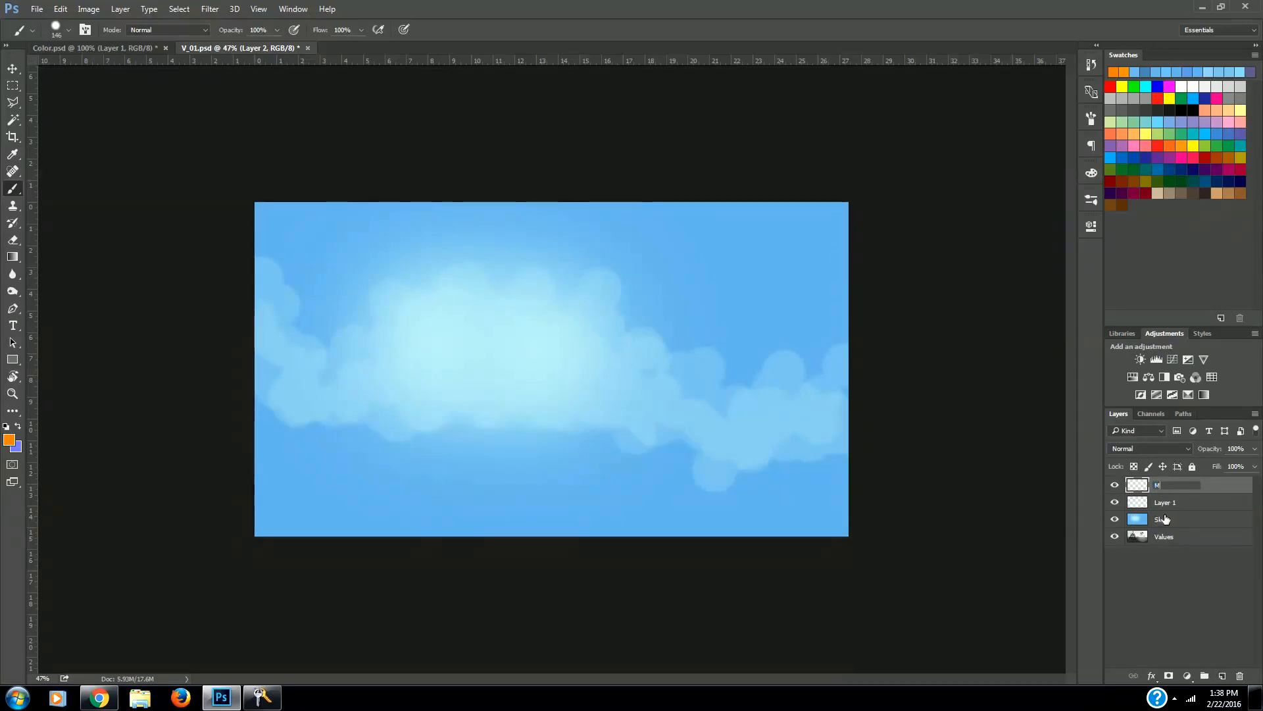
{"action": "type", "text": "ountains"}
{"action": "key", "text": "Return"}
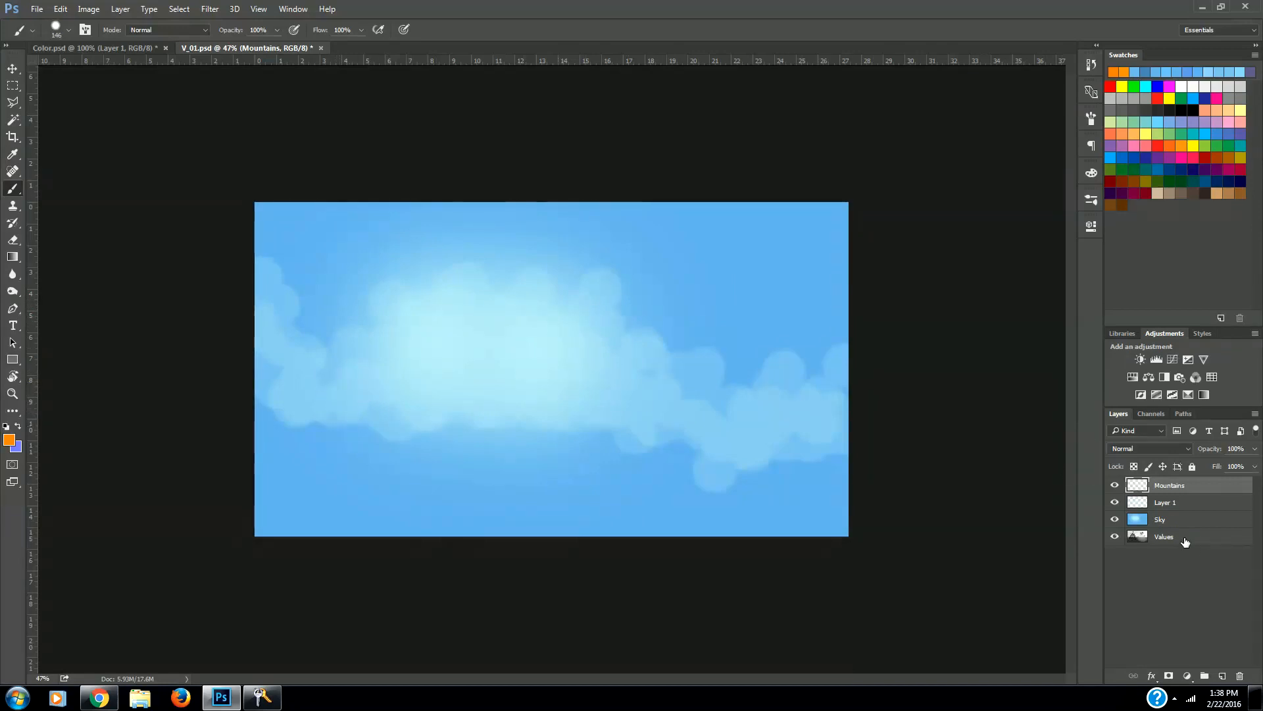
Move the Values layer to the top of the layer stack and set its blend mode to Multiply.
{"action": "left_click_drag", "start_coordinate": [1185, 542], "coordinate": [1188, 476]}
{"action": "left_click", "coordinate": [1144, 448]}
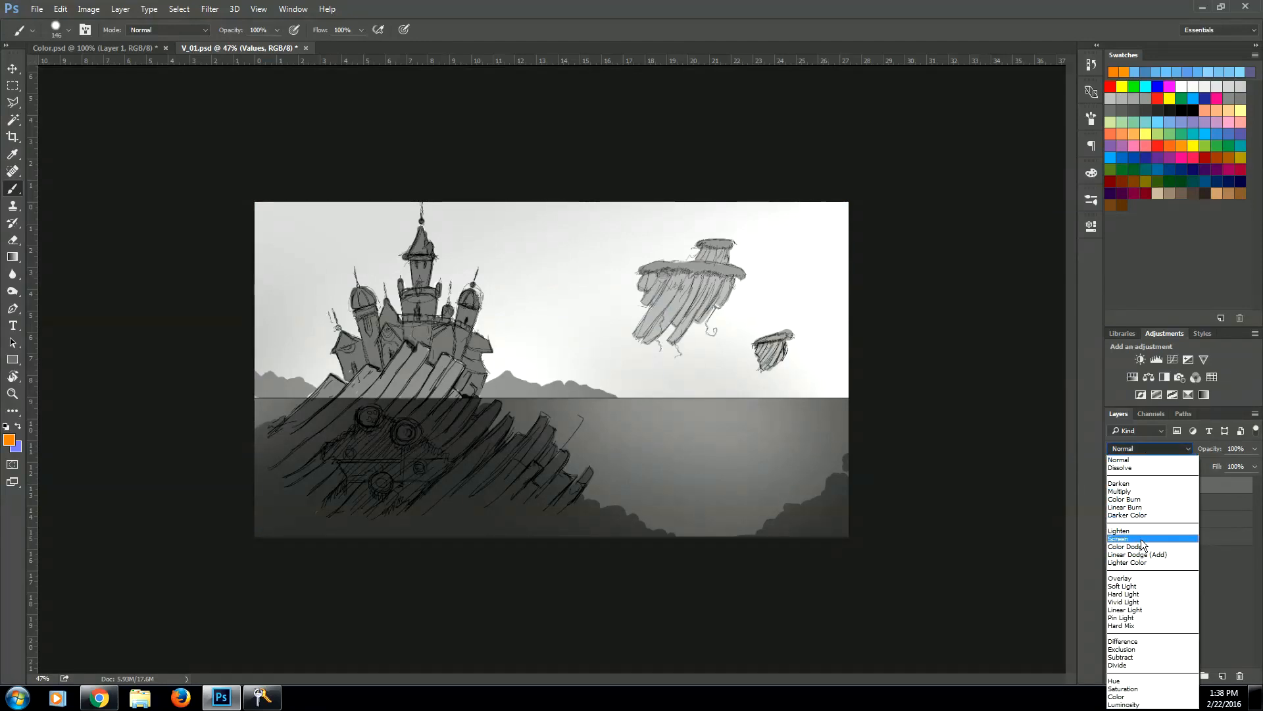
{"action": "left_click", "coordinate": [1142, 492]}
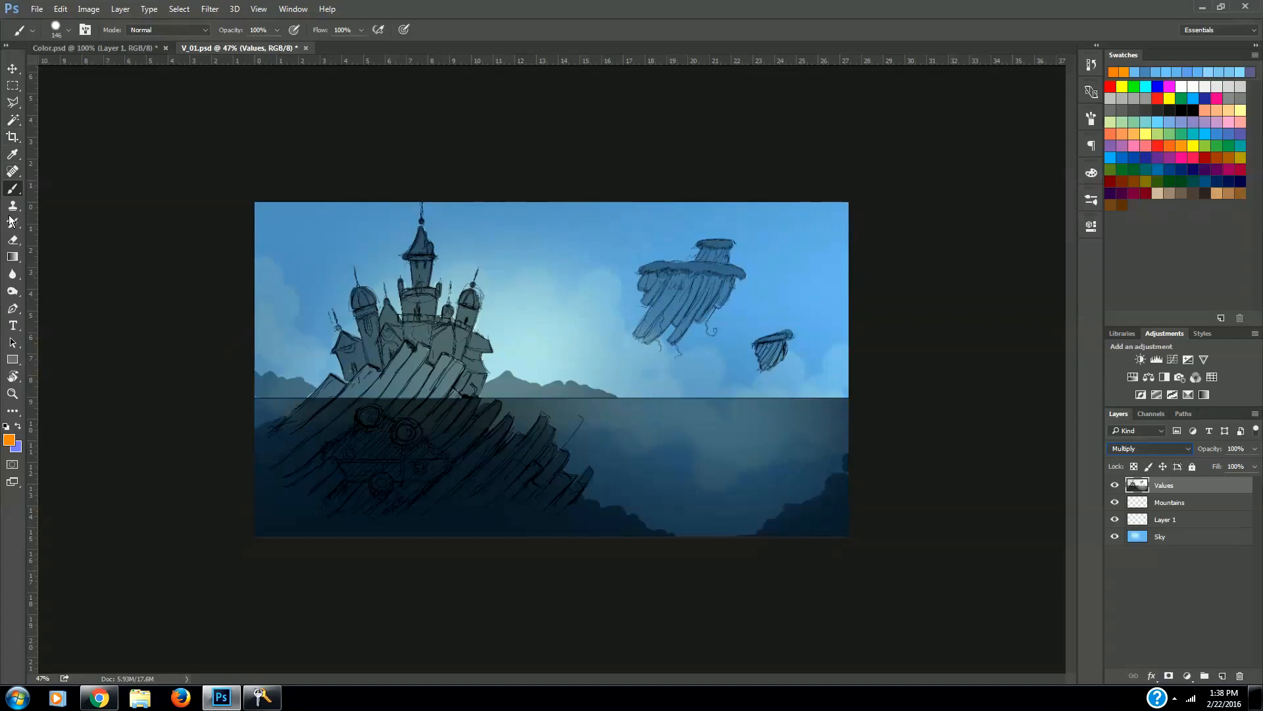
Outline the distant mountain range behind the castle with the Polygonal Lasso, closing the selection beyond the canvas's left edge.
{"action": "left_click", "coordinate": [12, 102]}
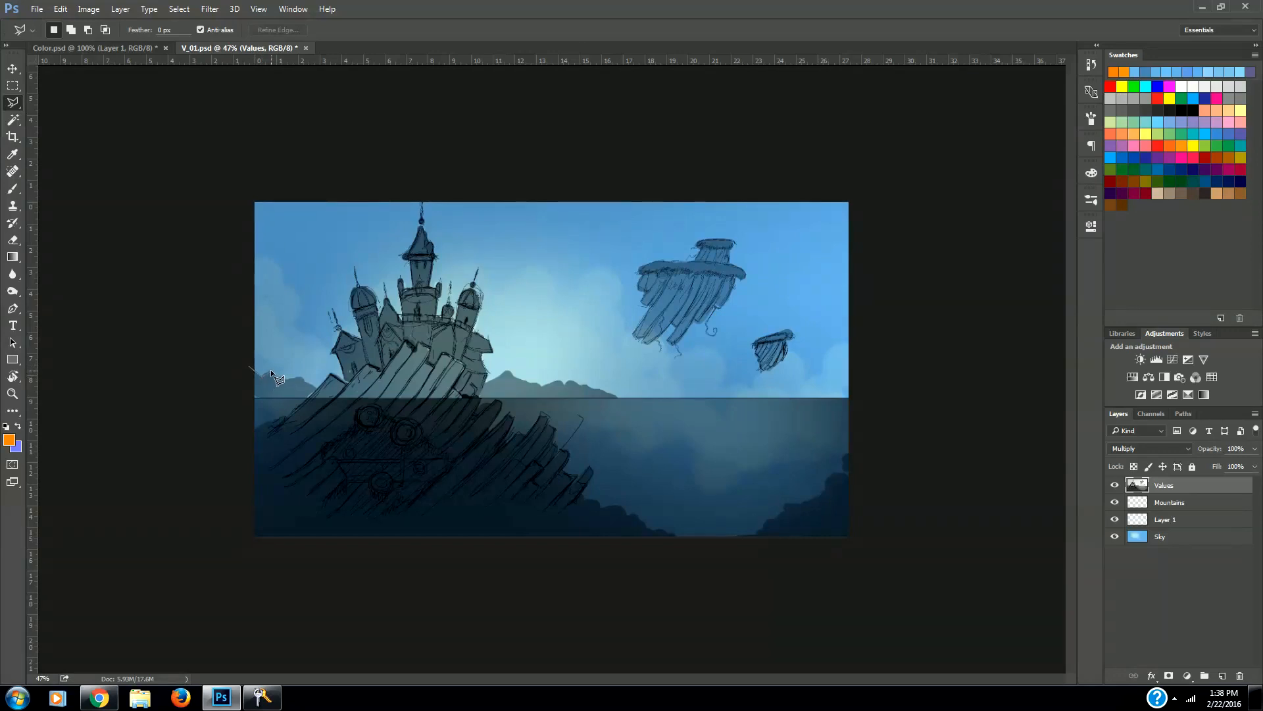
{"action": "left_click", "coordinate": [322, 389]}
{"action": "left_click", "coordinate": [674, 412]}
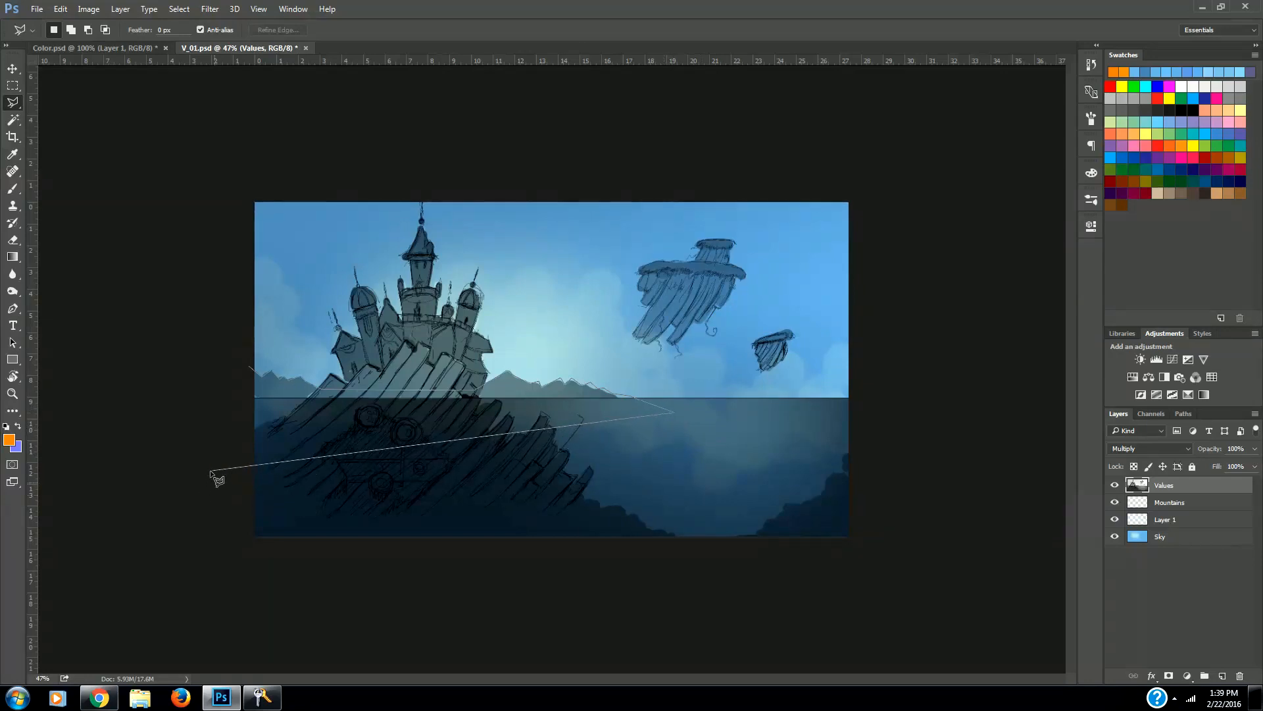
{"action": "left_click", "coordinate": [211, 470]}
{"action": "left_click", "coordinate": [250, 367]}
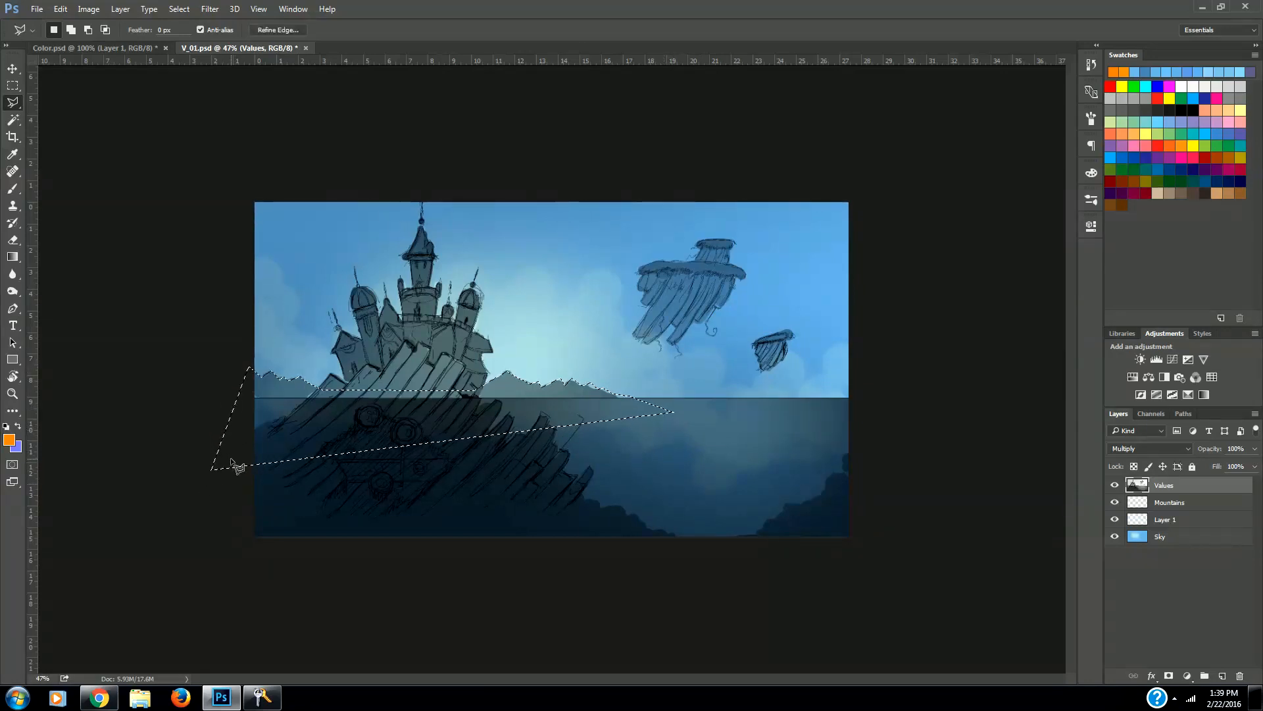
Make the Mountains layer active, sample the upper sky blue and darken the foreground colour to #4e84a9.
{"action": "left_click", "coordinate": [1174, 505]}
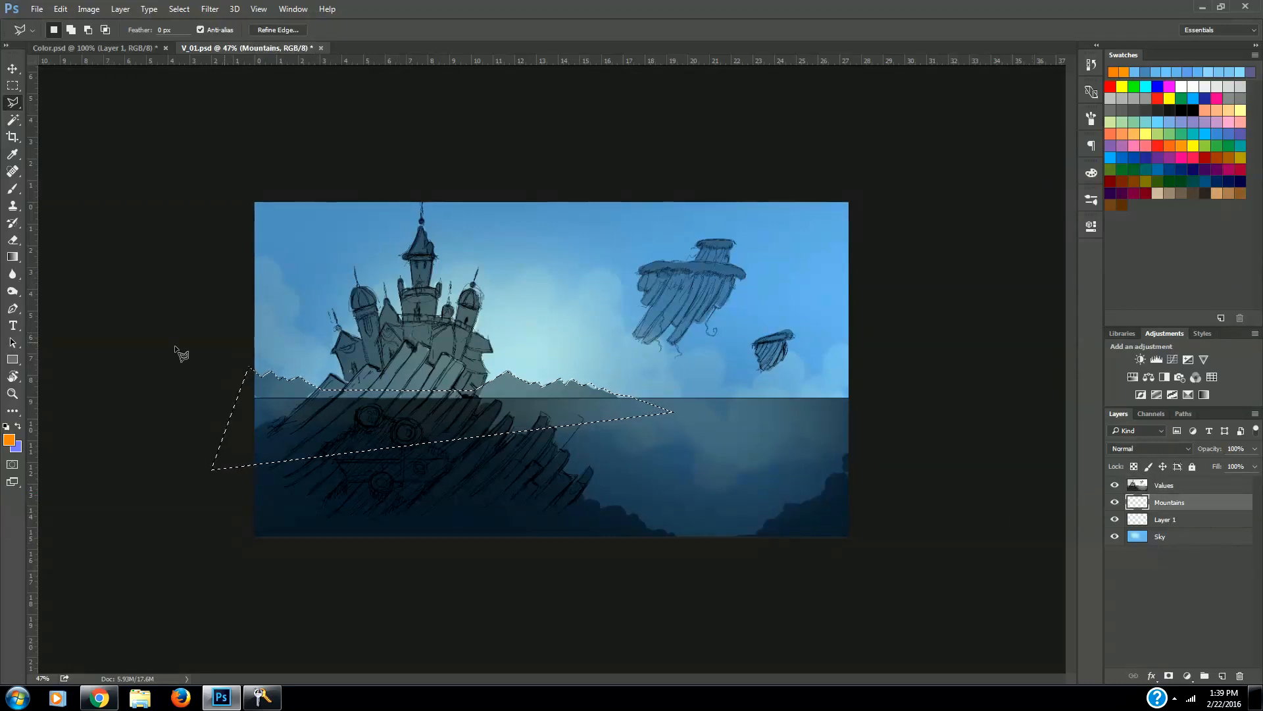
{"action": "key", "text": "i"}
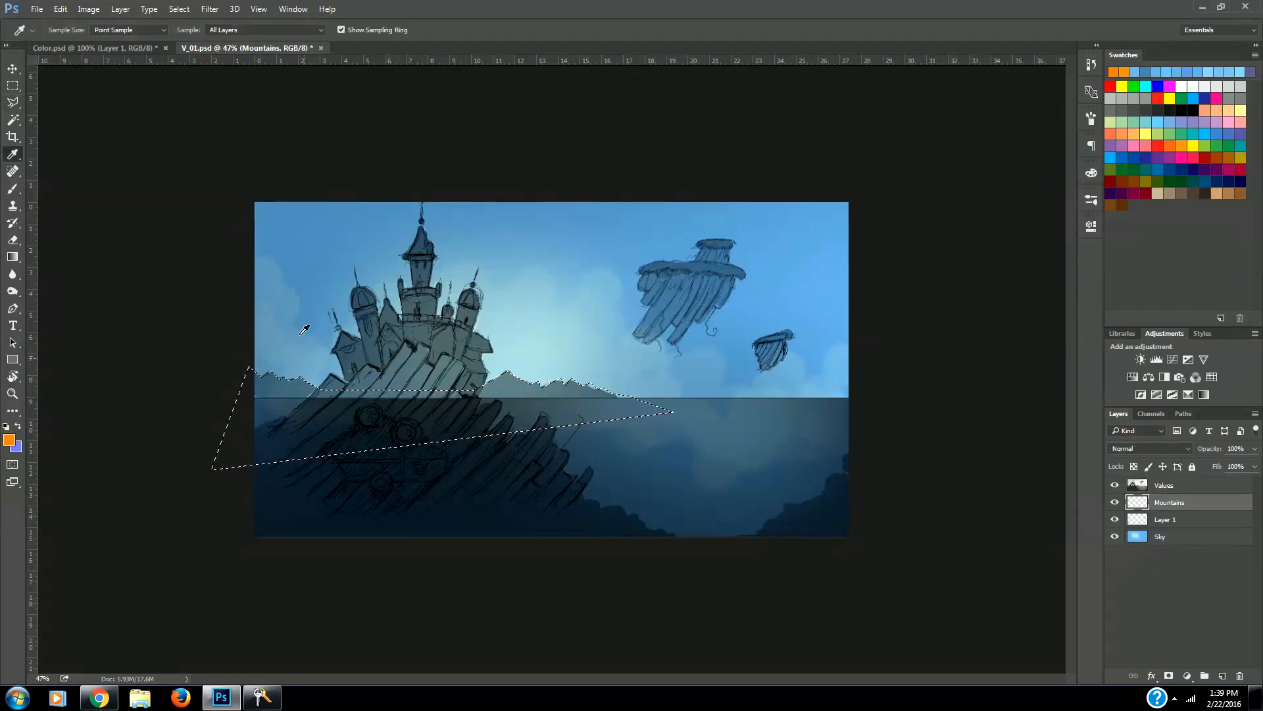
{"action": "left_click", "coordinate": [270, 214]}
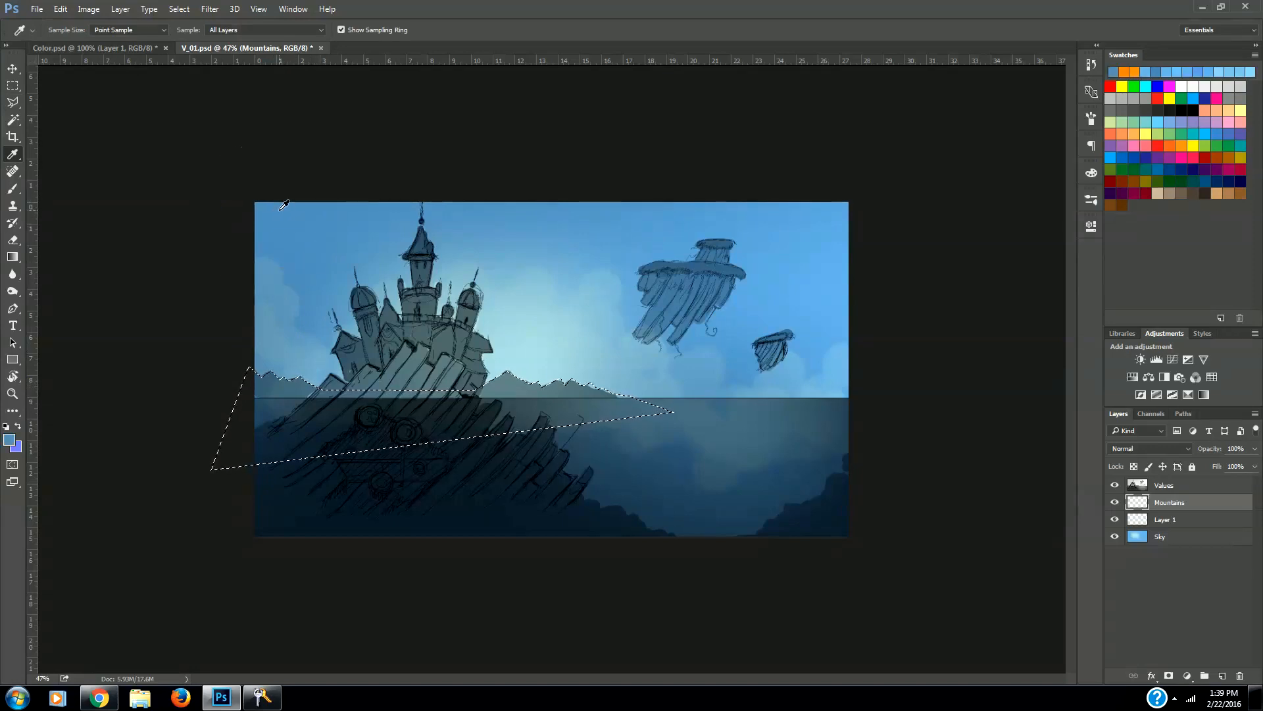
{"action": "left_click", "coordinate": [10, 440]}
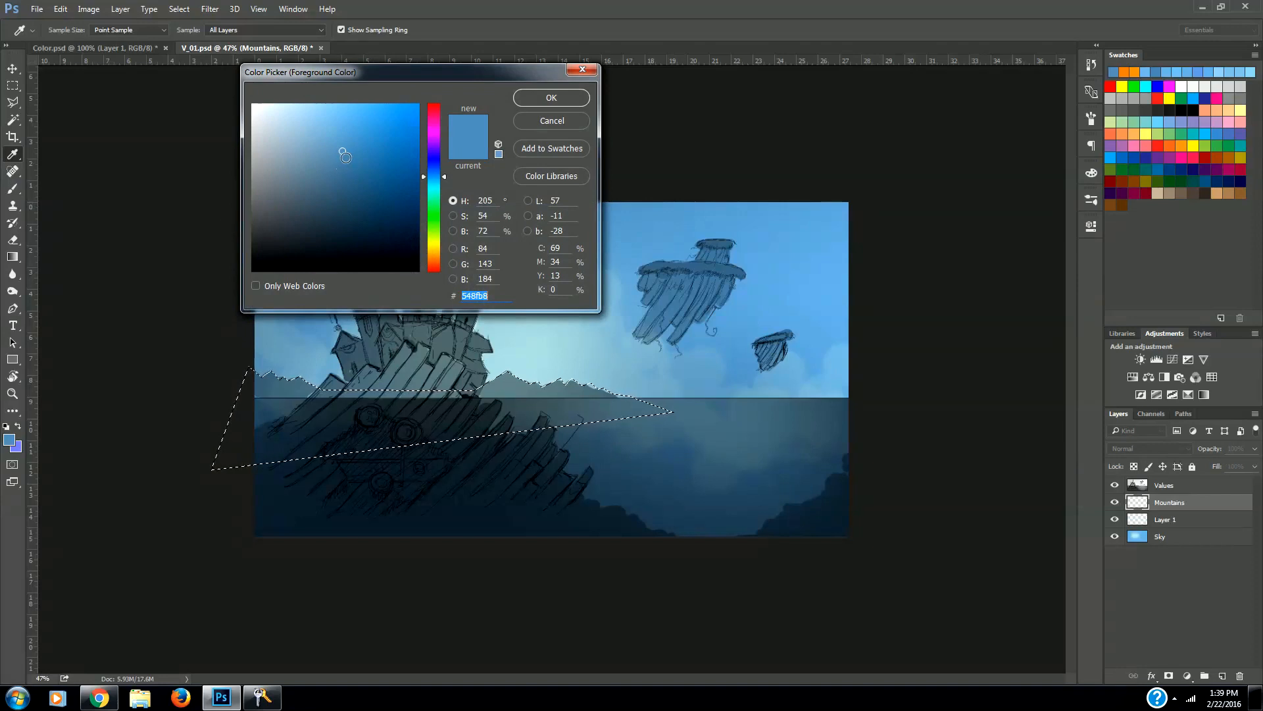
{"action": "left_click", "coordinate": [342, 160]}
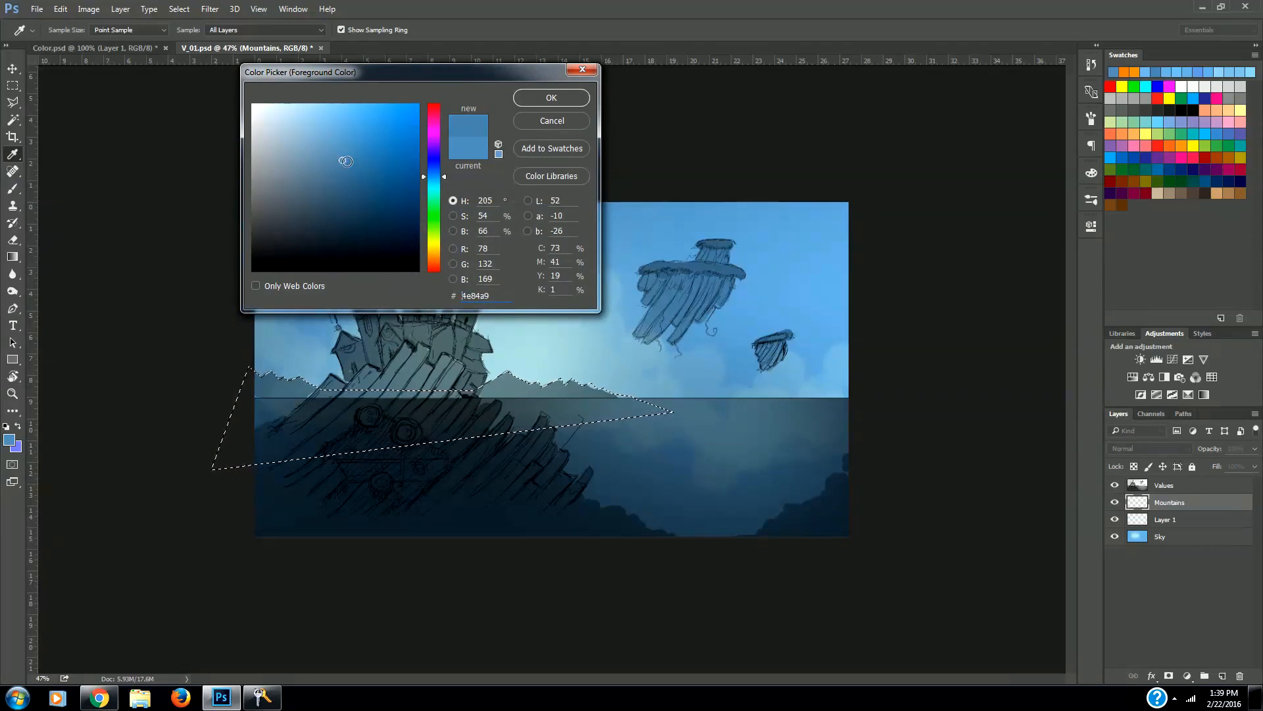
{"action": "left_click", "coordinate": [552, 98]}
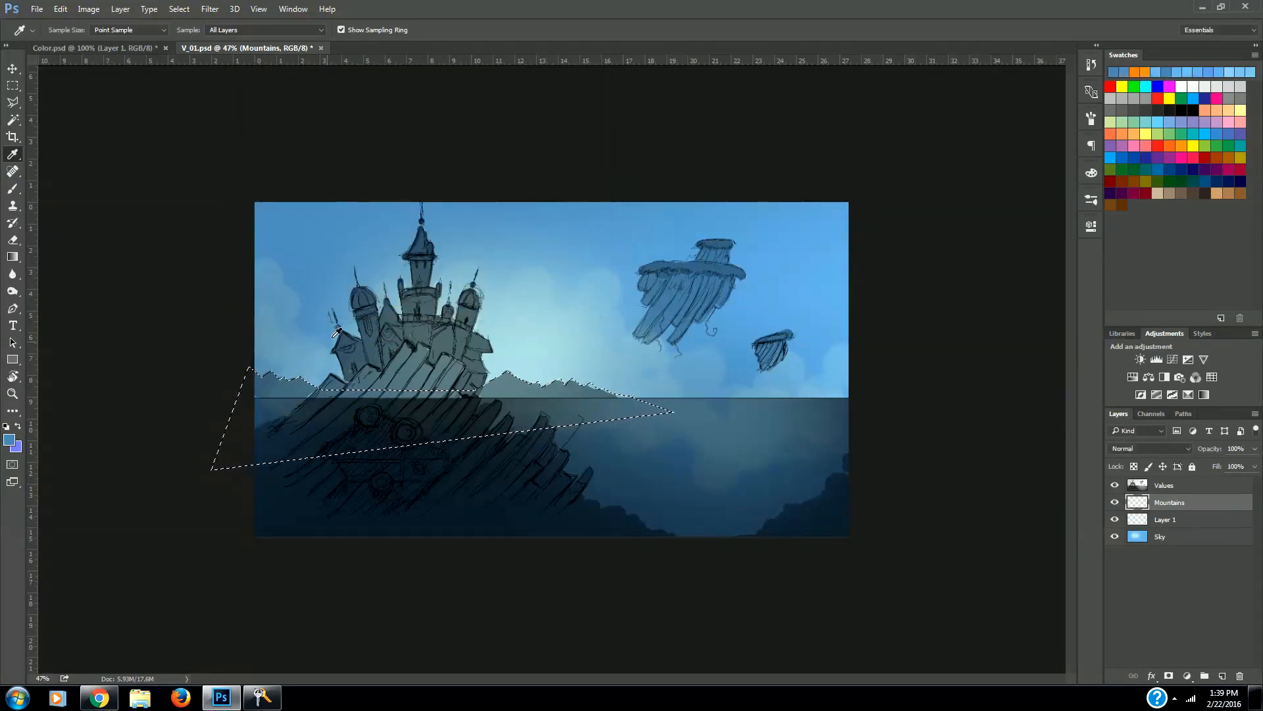
Fill the mountain selection with the foreground blue using the Paint Bucket, and deselect it.
{"action": "key", "text": "g"}
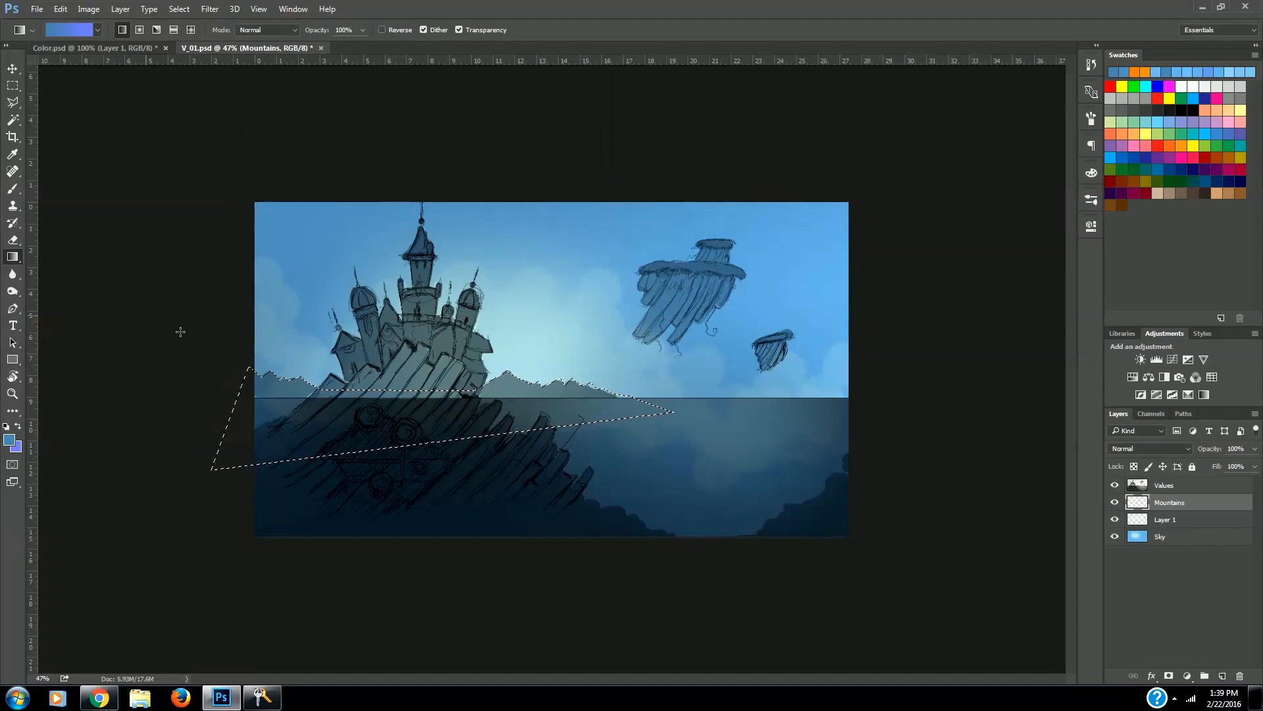
{"action": "right_click", "coordinate": [12, 257]}
{"action": "left_click", "coordinate": [66, 270]}
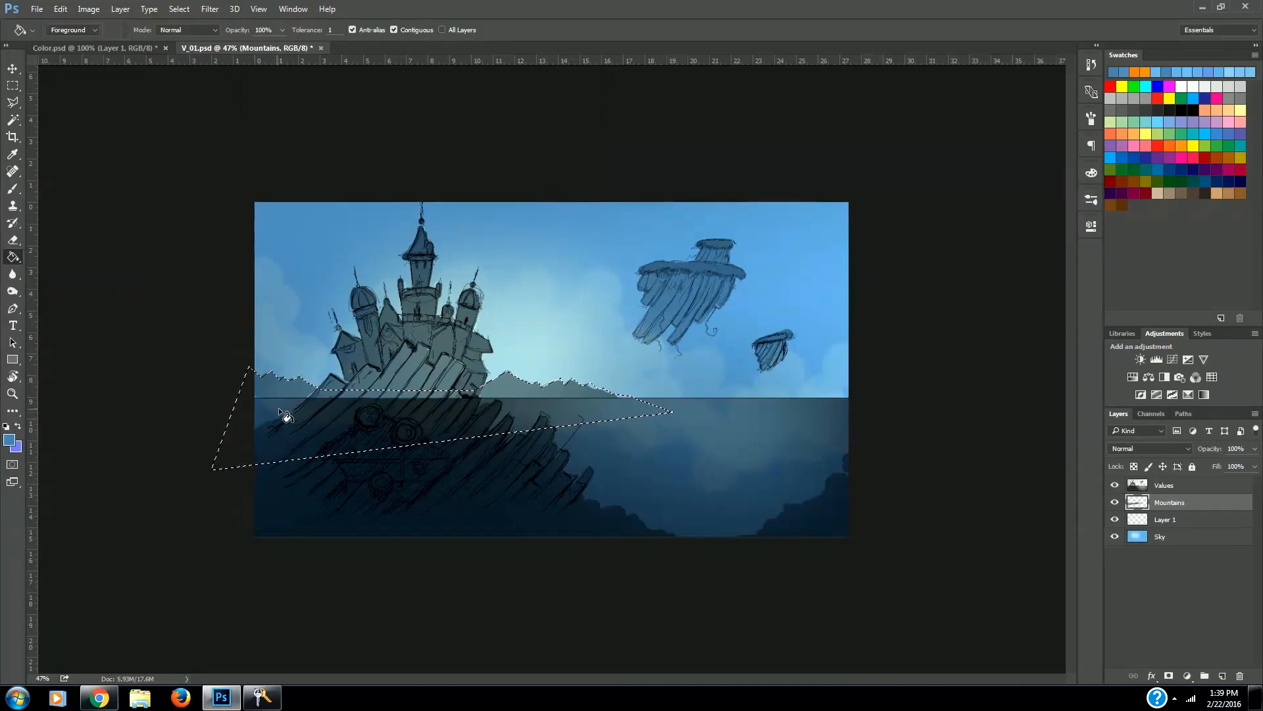
{"action": "left_click", "coordinate": [279, 408]}
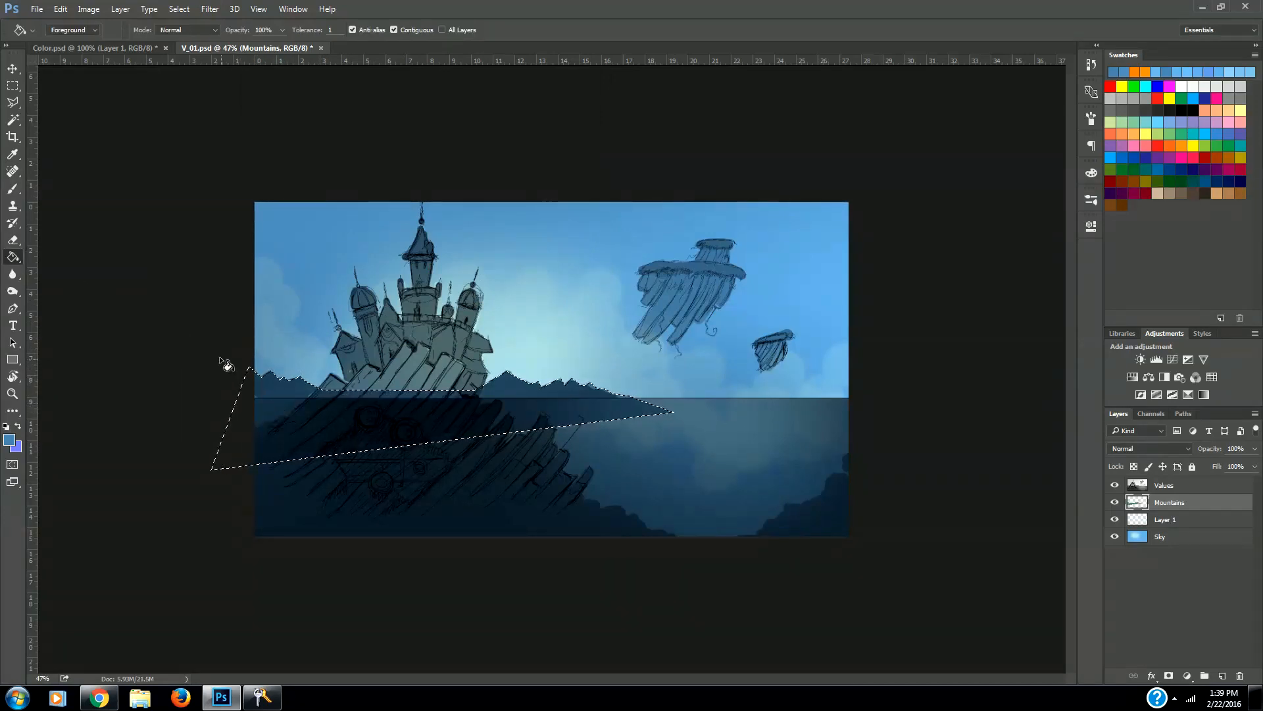
{"action": "key", "text": "m"}
{"action": "key", "text": "ctrl+d"}
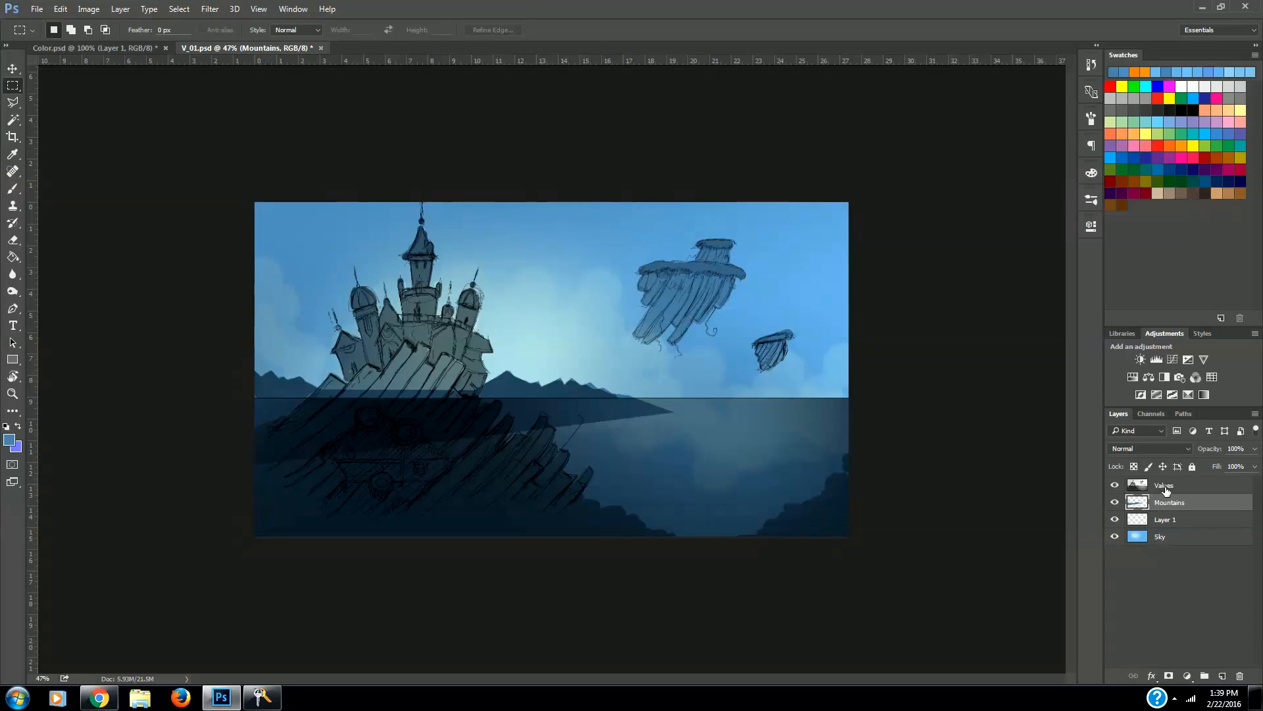
Move the Values layer to the bottom of the layer stack and apply a Box Blur with a 3-pixel radius to the Mountains layer.
{"action": "left_click_drag", "start_coordinate": [1166, 490], "coordinate": [1166, 555]}
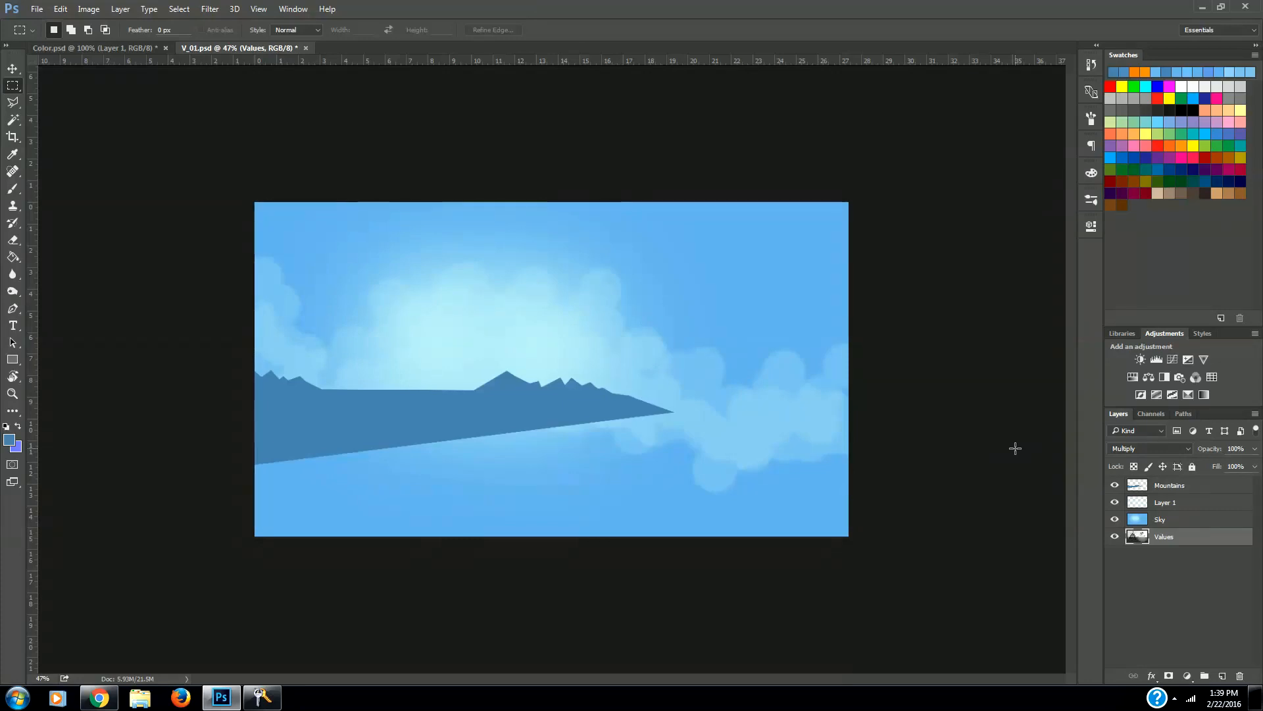
{"action": "left_click", "coordinate": [1166, 486]}
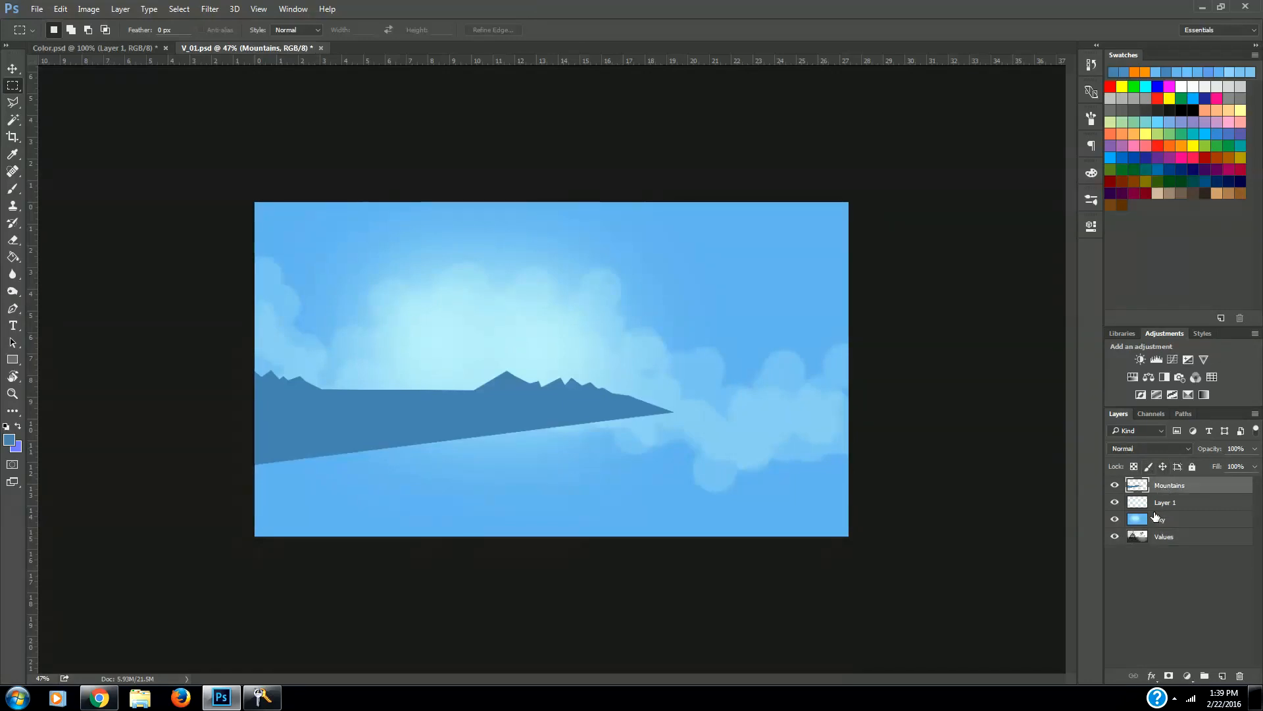
{"action": "left_click", "coordinate": [209, 11]}
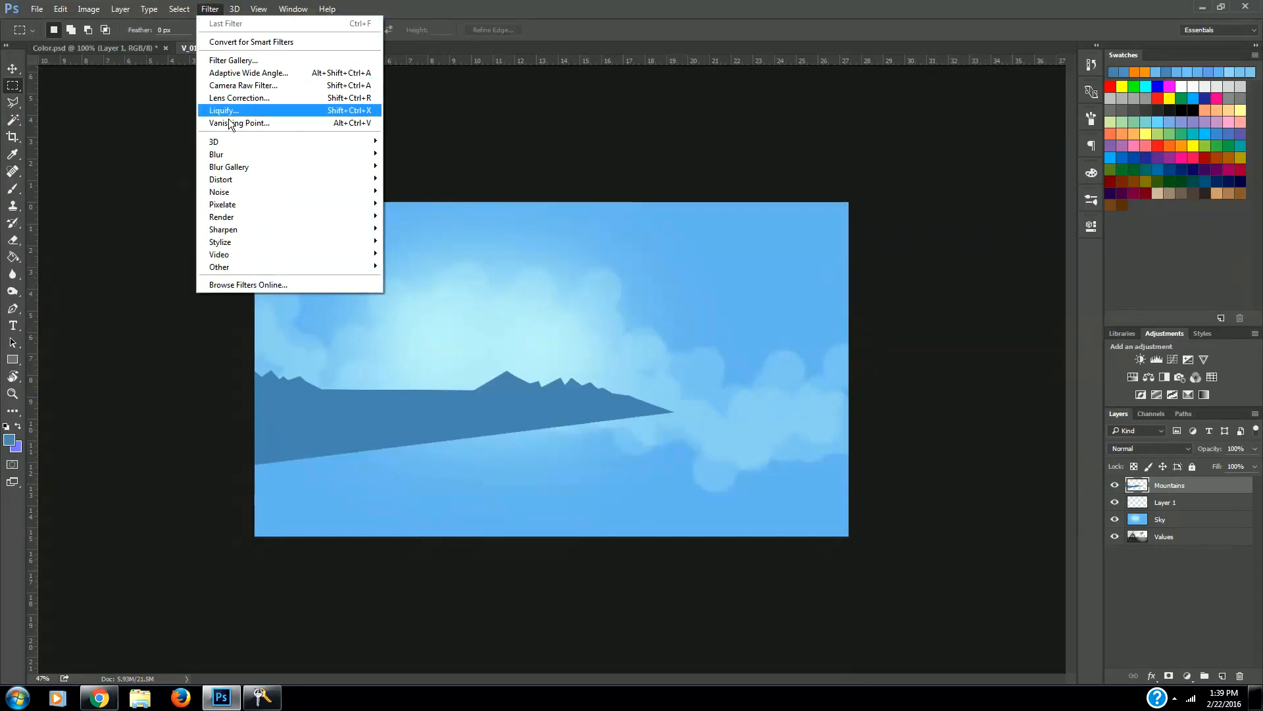
{"action": "mouse_move", "coordinate": [229, 152]}
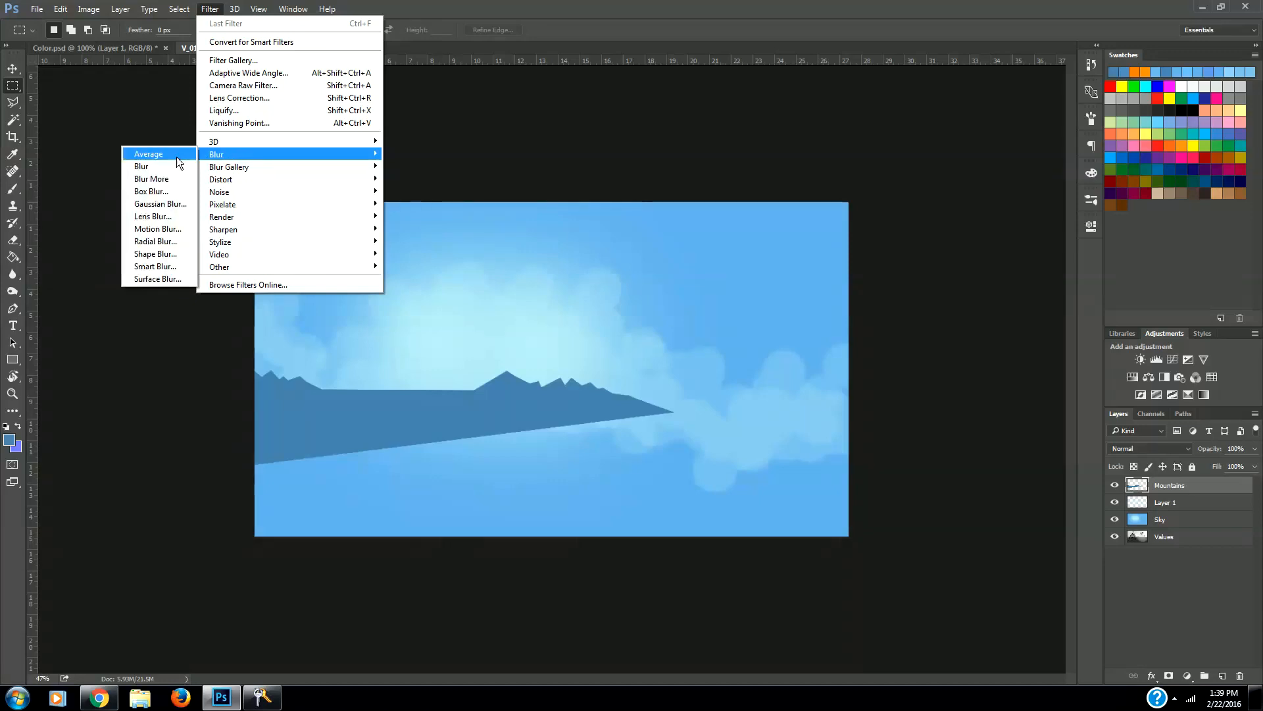
{"action": "left_click", "coordinate": [172, 192]}
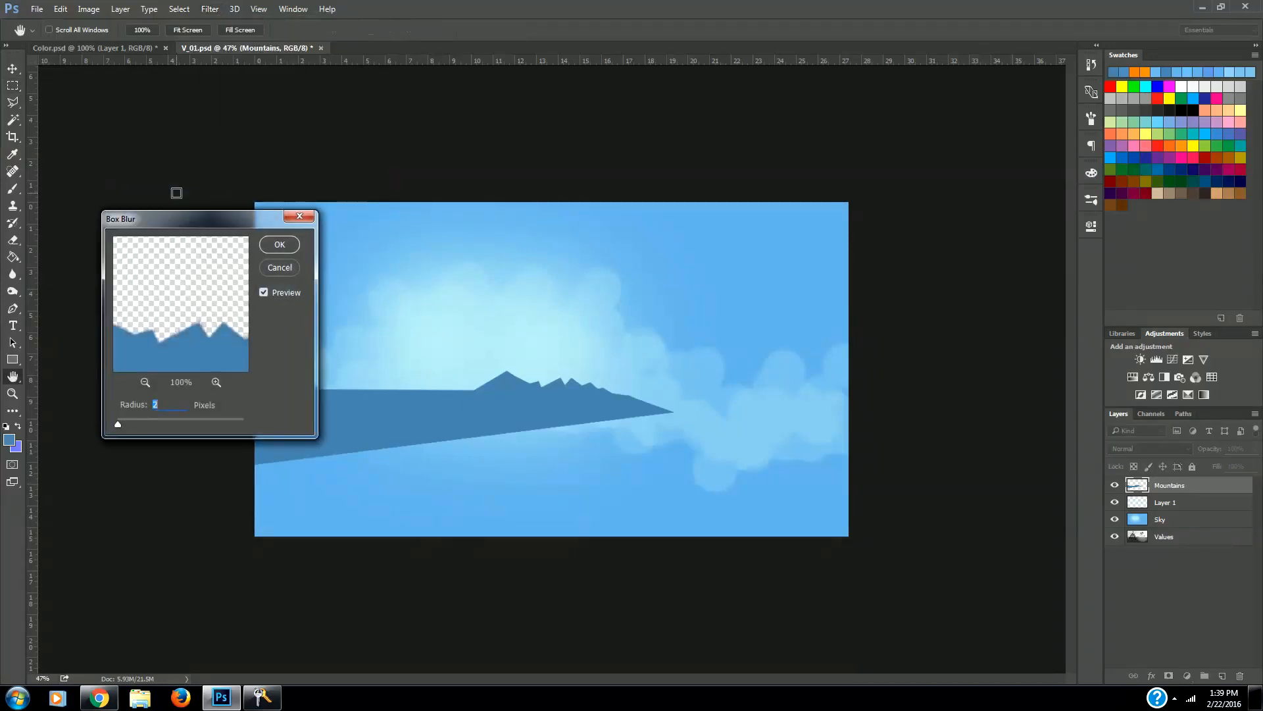
{"action": "left_click_drag", "start_coordinate": [210, 217], "coordinate": [758, 145]}
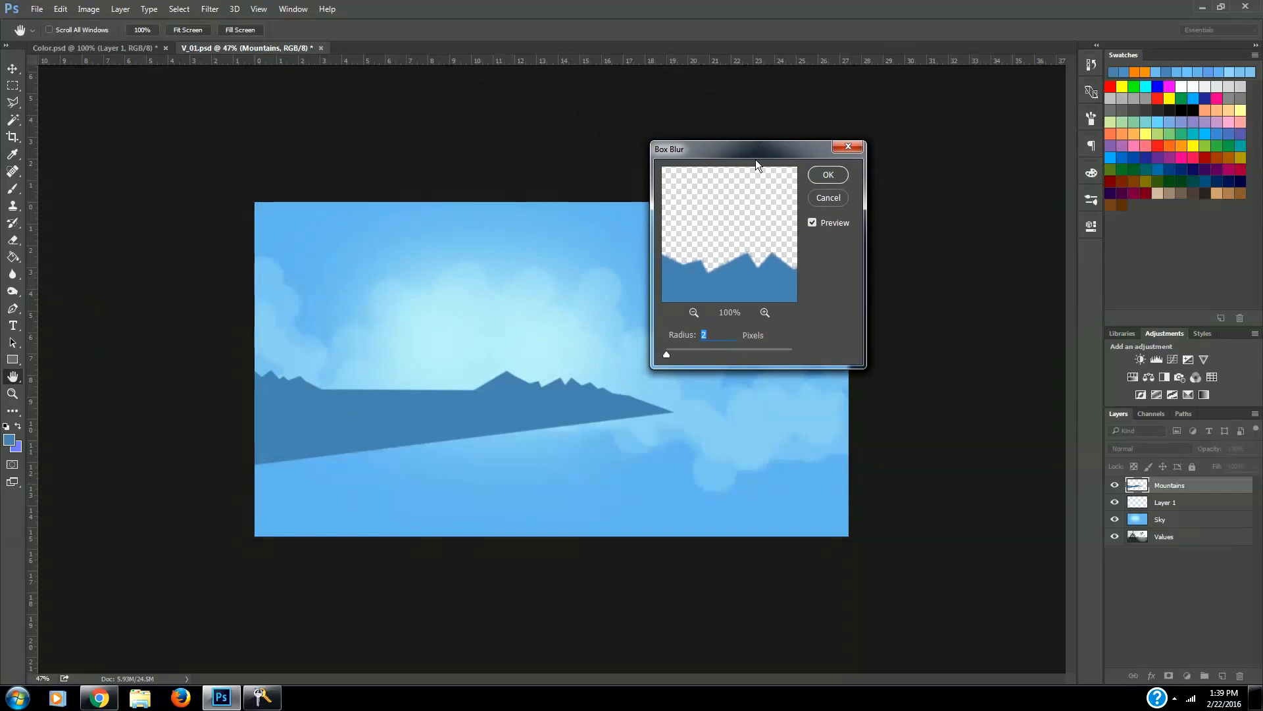
{"action": "double_click", "coordinate": [706, 335]}
{"action": "type", "text": "5"}
{"action": "left_click_drag", "start_coordinate": [711, 336], "coordinate": [690, 334]}
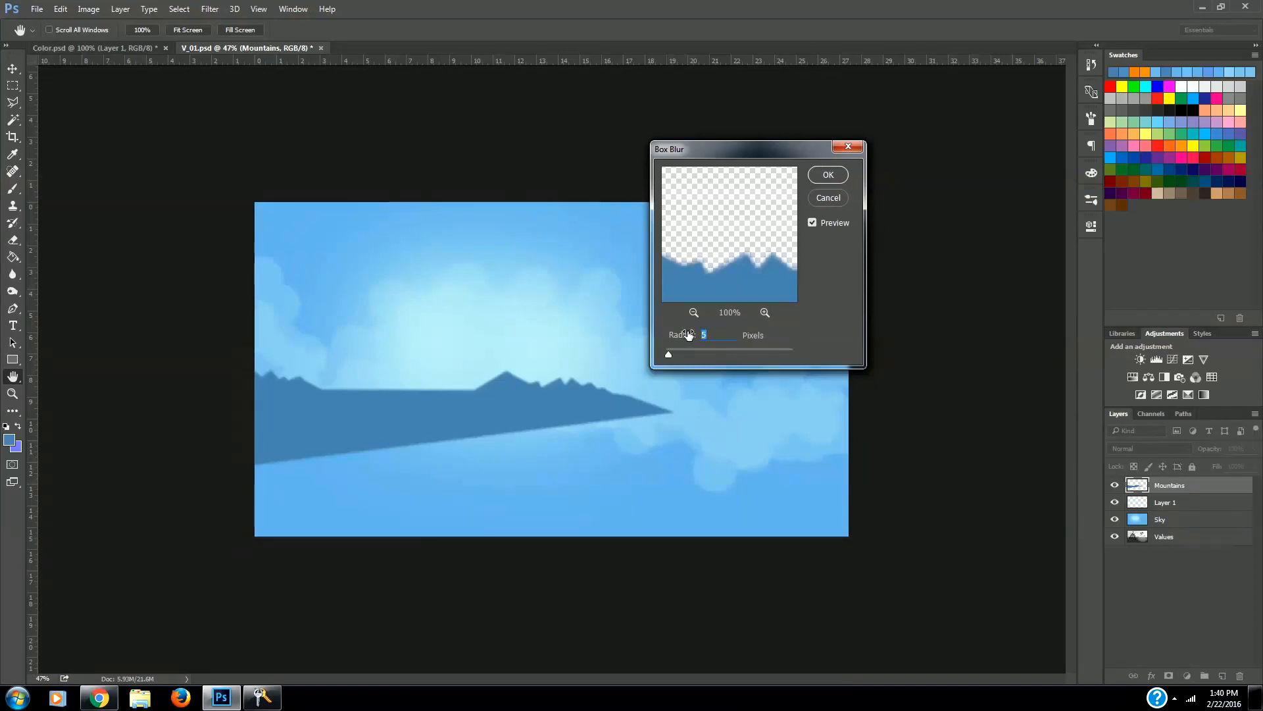
{"action": "type", "text": "4"}
{"action": "type", "text": "3"}
{"action": "left_click", "coordinate": [828, 175]}
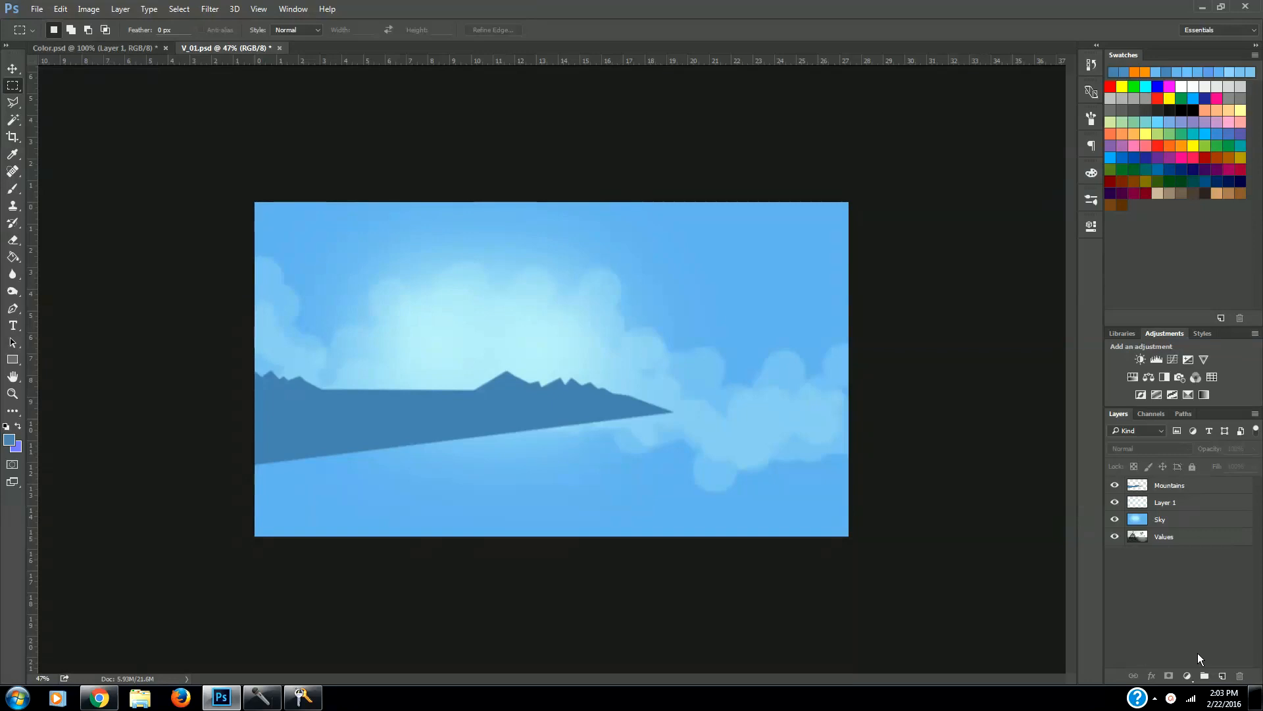
Rename Layer 1, which holds the merged clouds, to Clouds.
{"action": "double_click", "coordinate": [1166, 504]}
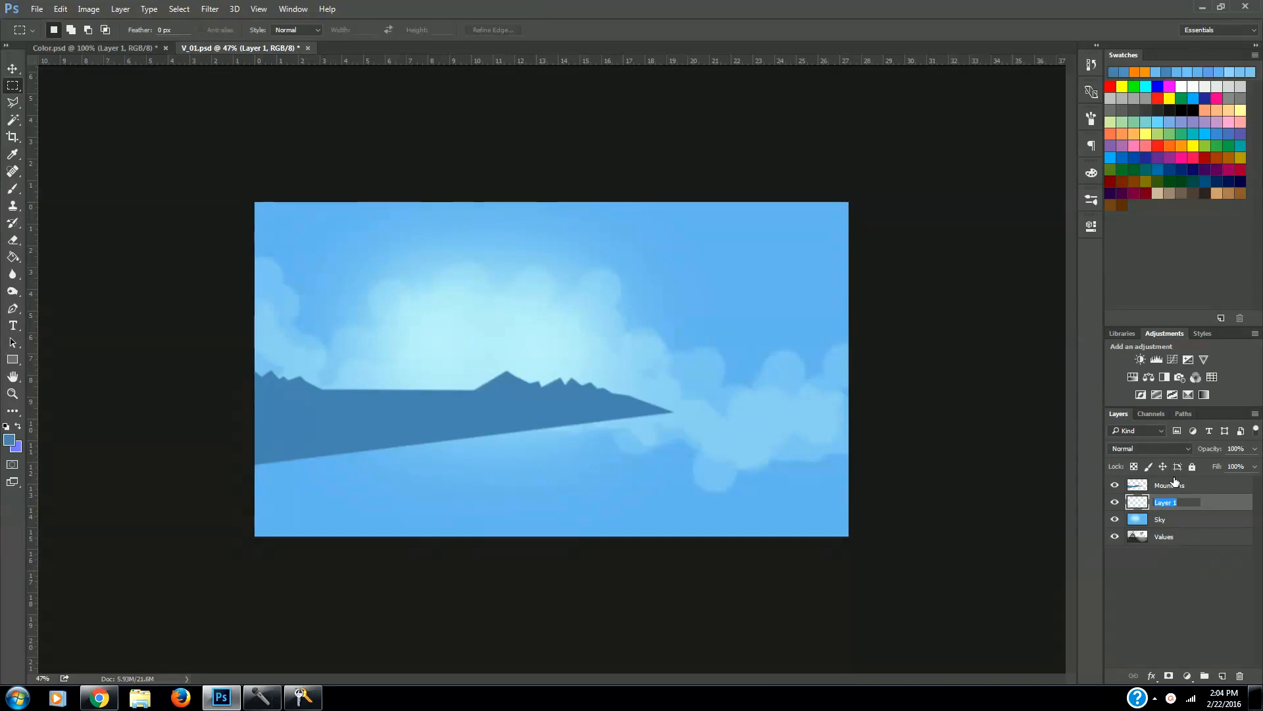
{"action": "type", "text": "Clouds"}
{"action": "key", "text": "Return"}
Group the Mountains, Clouds and Sky layers and name the group Backgorund.
{"action": "left_click", "coordinate": [1170, 520]}
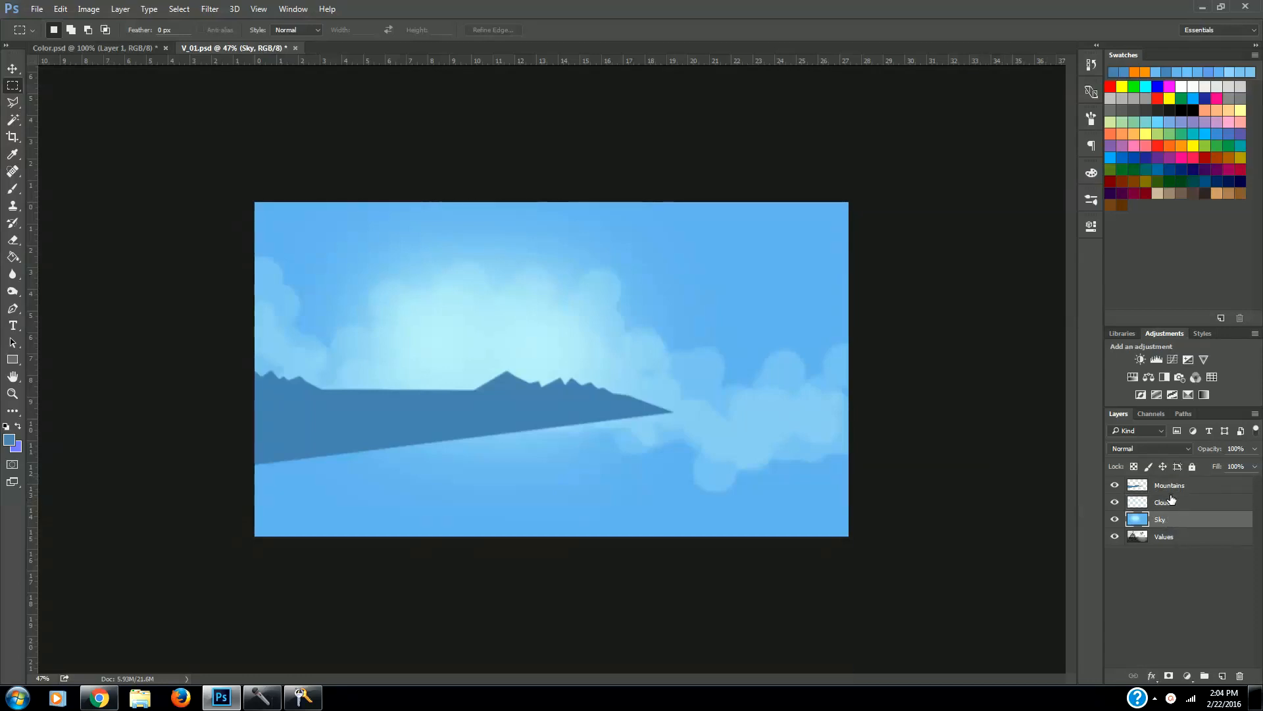
{"action": "left_click", "coordinate": [1173, 487]}
{"action": "left_click", "coordinate": [1174, 506]}
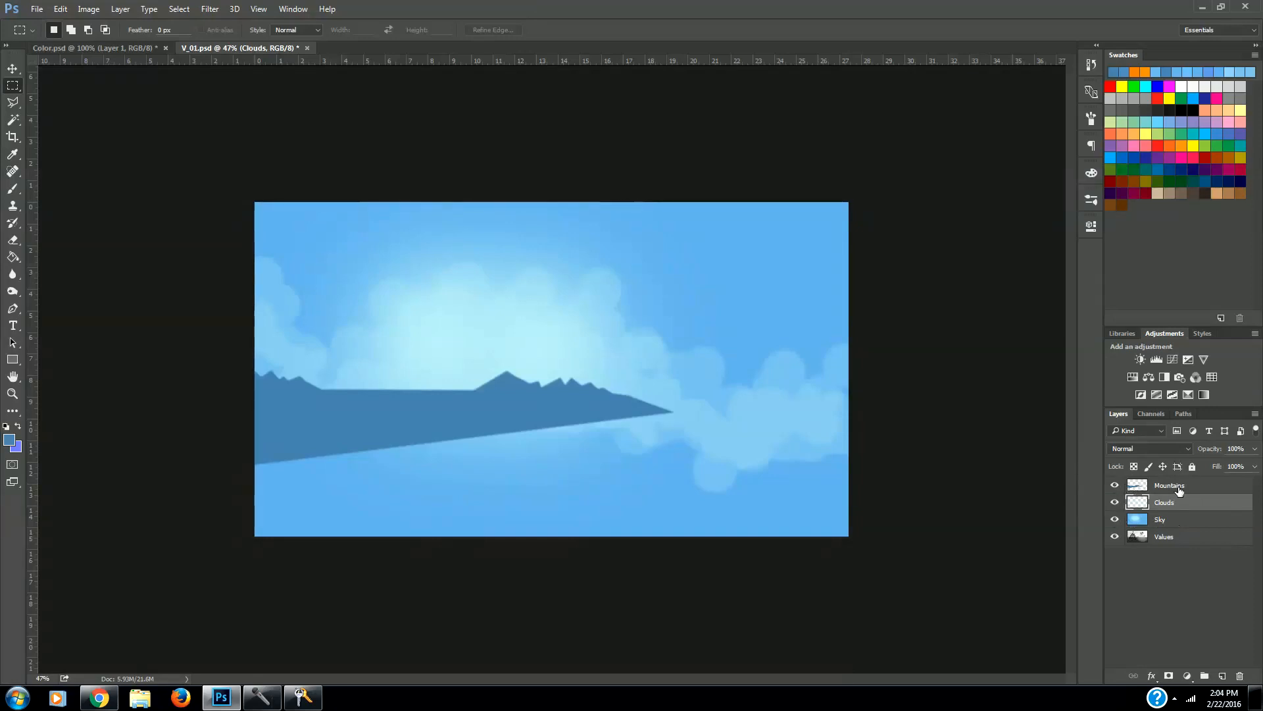
{"action": "left_click", "coordinate": [1178, 488]}
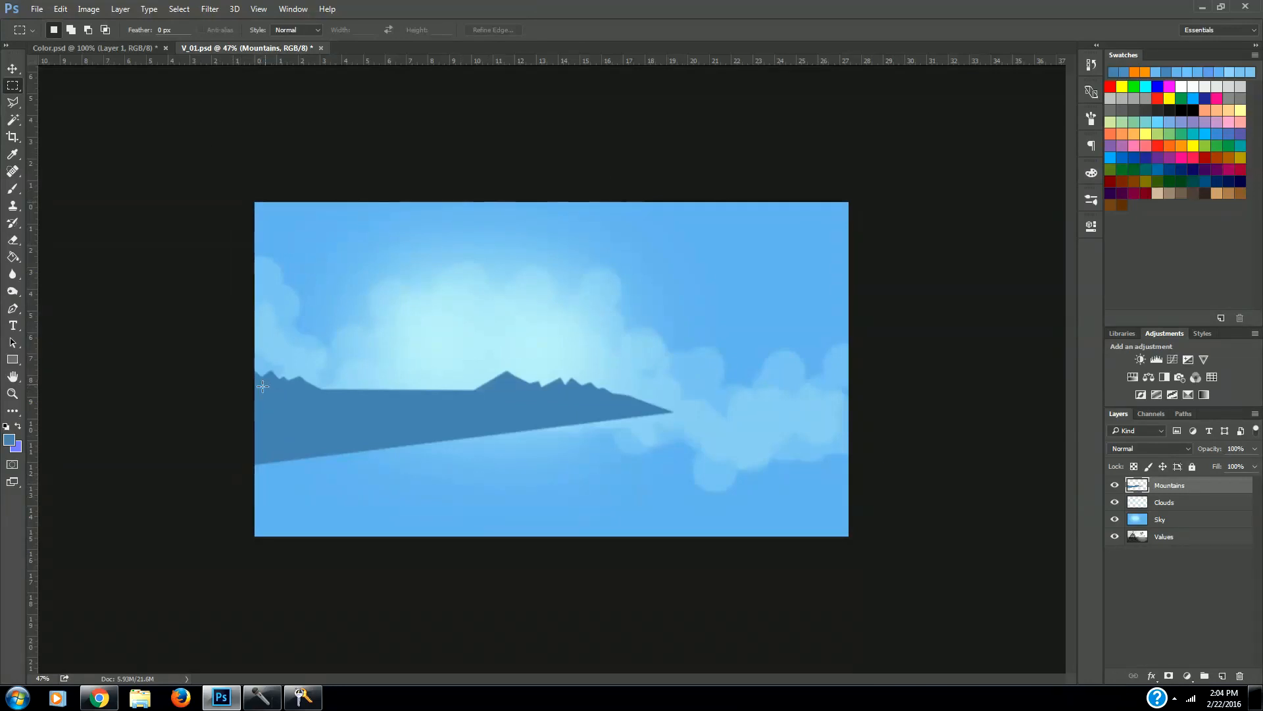
{"action": "left_click", "coordinate": [1178, 521], "text": "shift"}
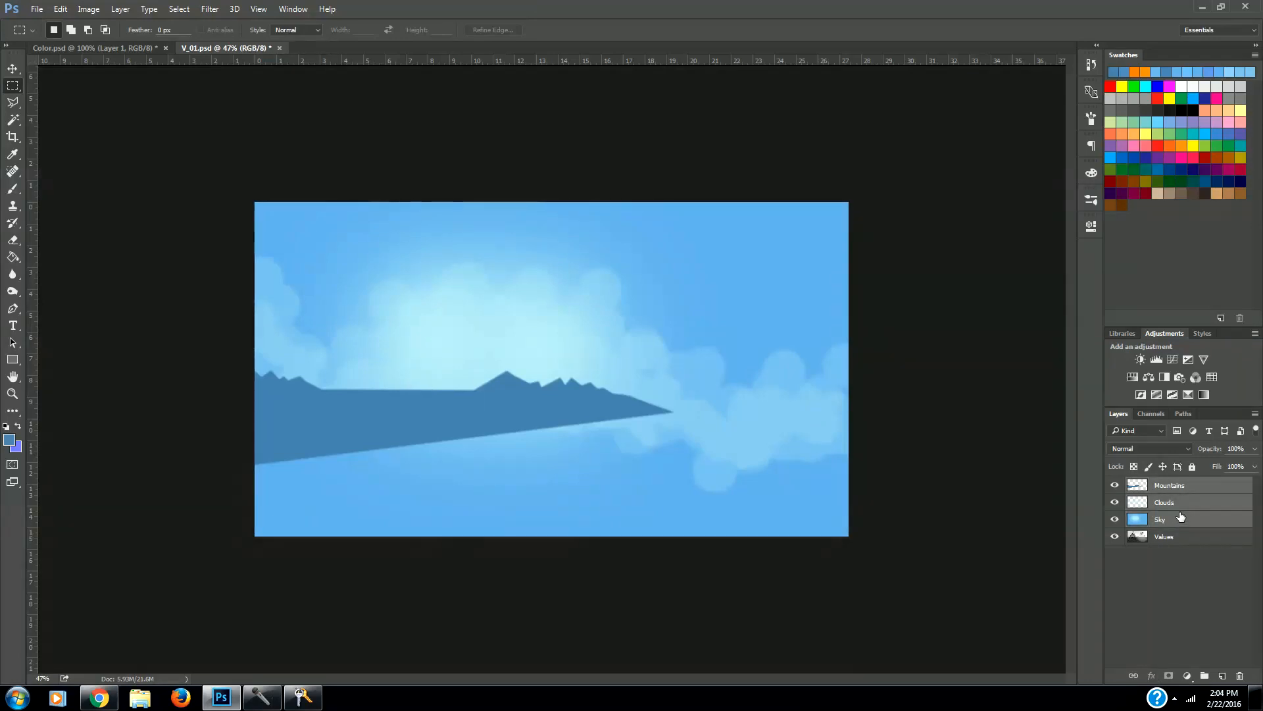
{"action": "left_click", "coordinate": [1204, 676]}
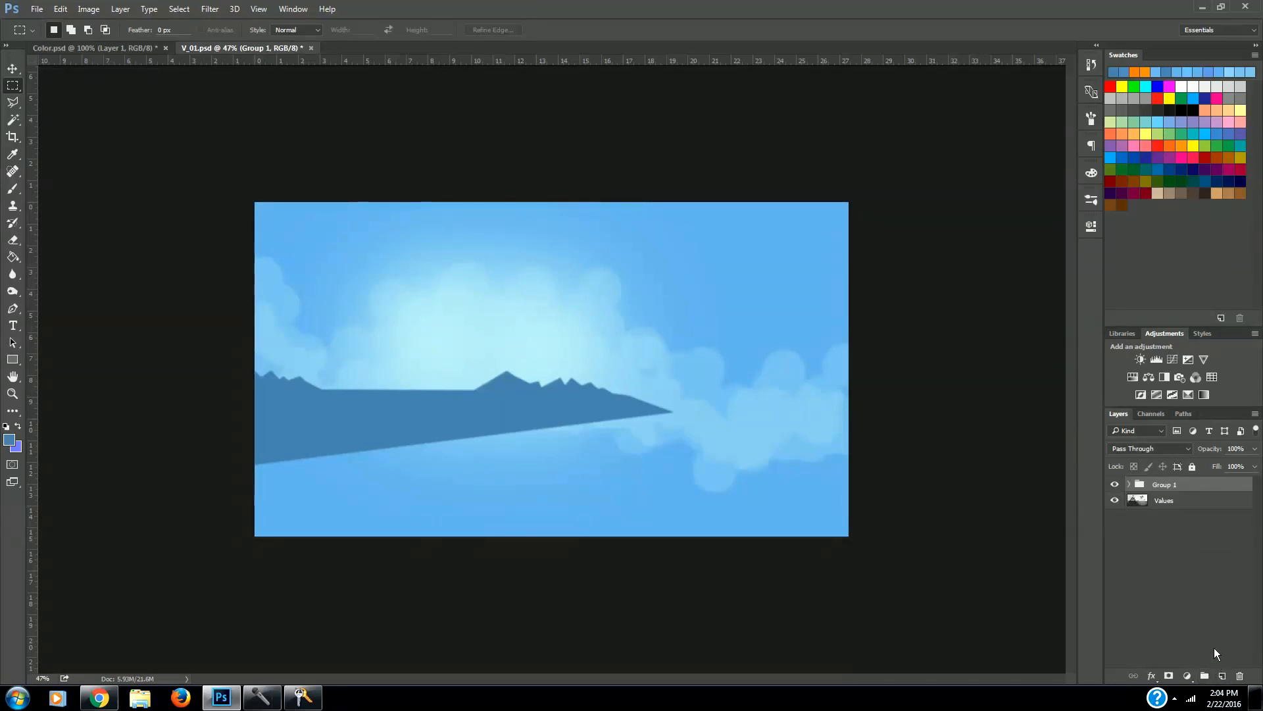
{"action": "left_click", "coordinate": [1130, 485]}
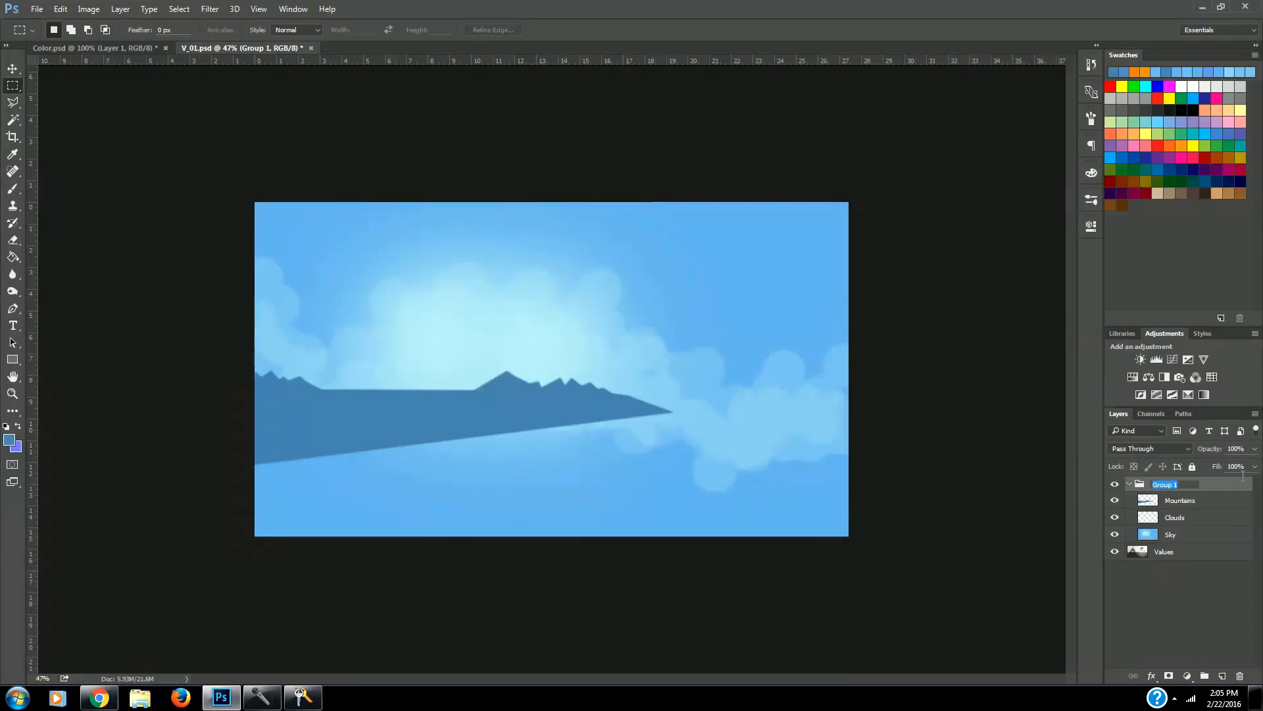
{"action": "type", "text": "Backgorund"}
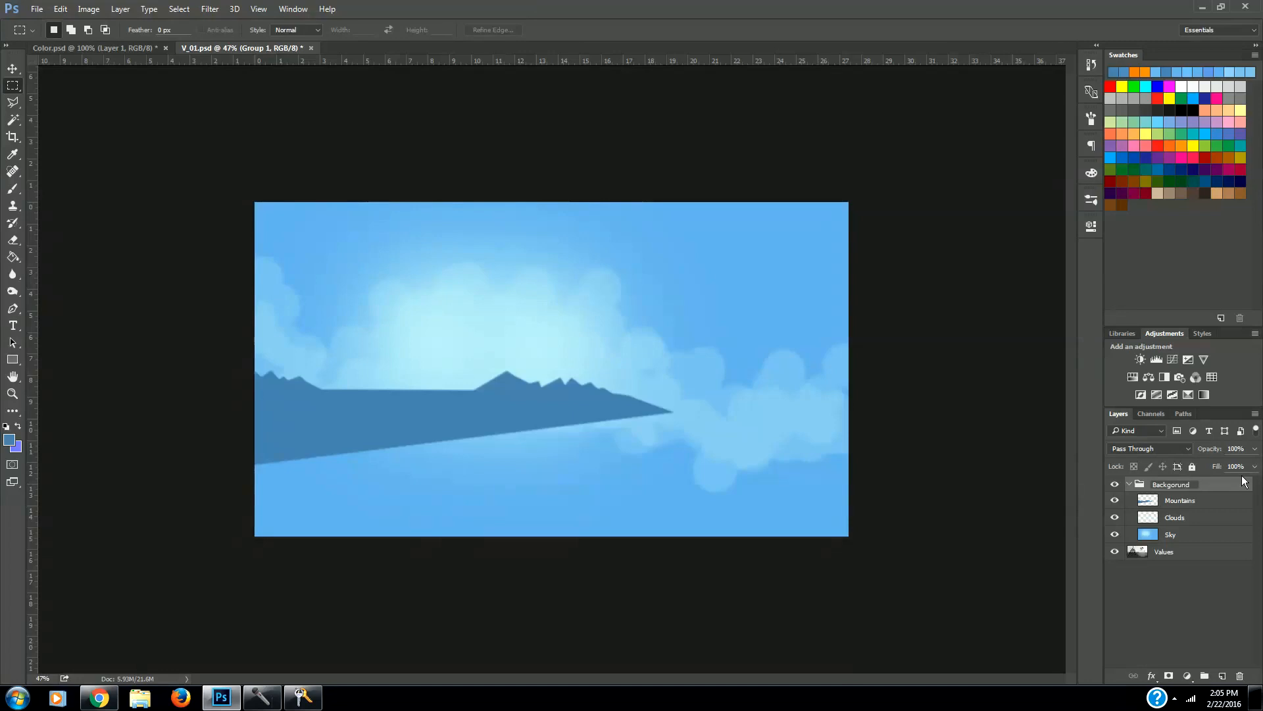
{"action": "key", "text": "Return"}
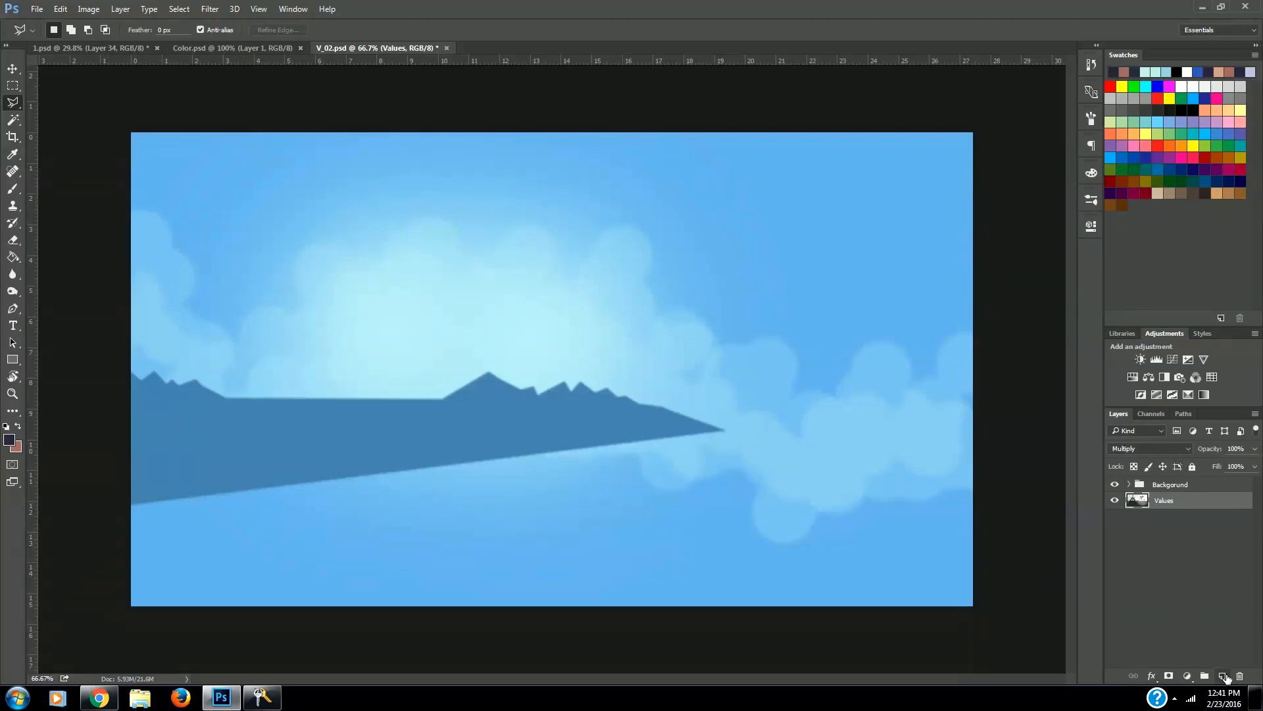
Add a new layer above Values and move the Values layer to the top of the layer stack.
{"action": "left_click", "coordinate": [1224, 676]}
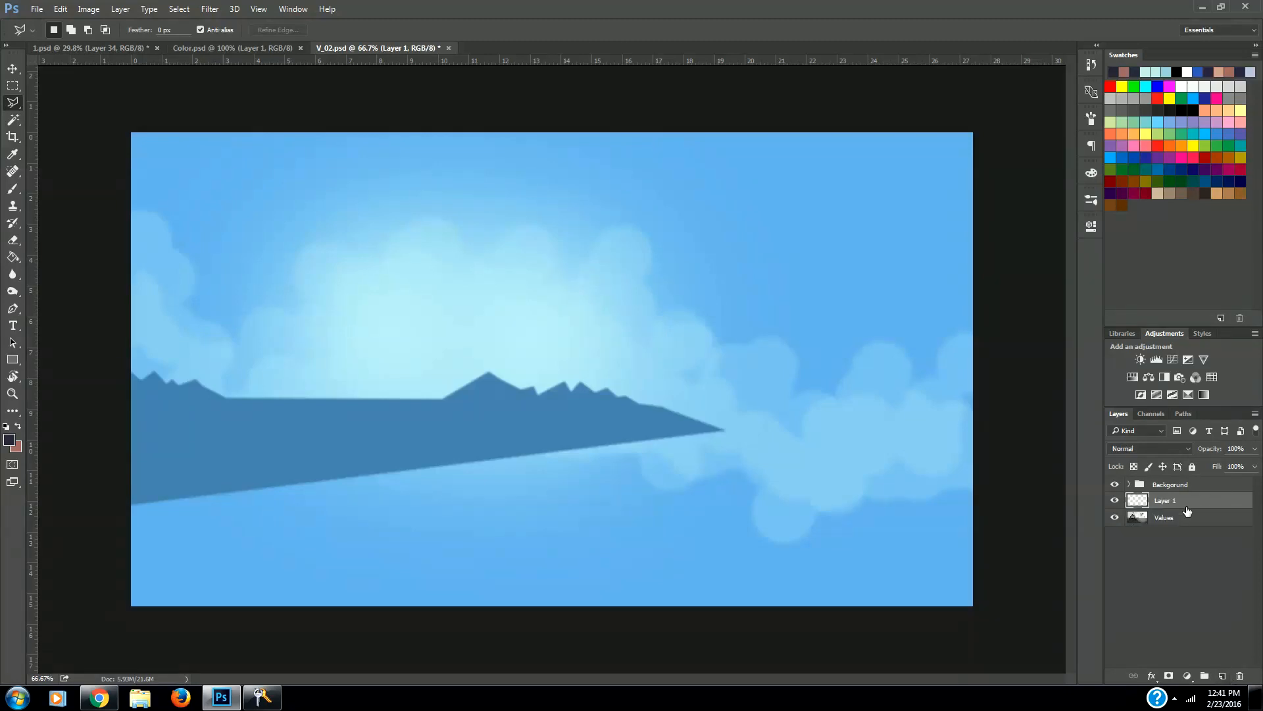
{"action": "left_click", "coordinate": [1175, 520]}
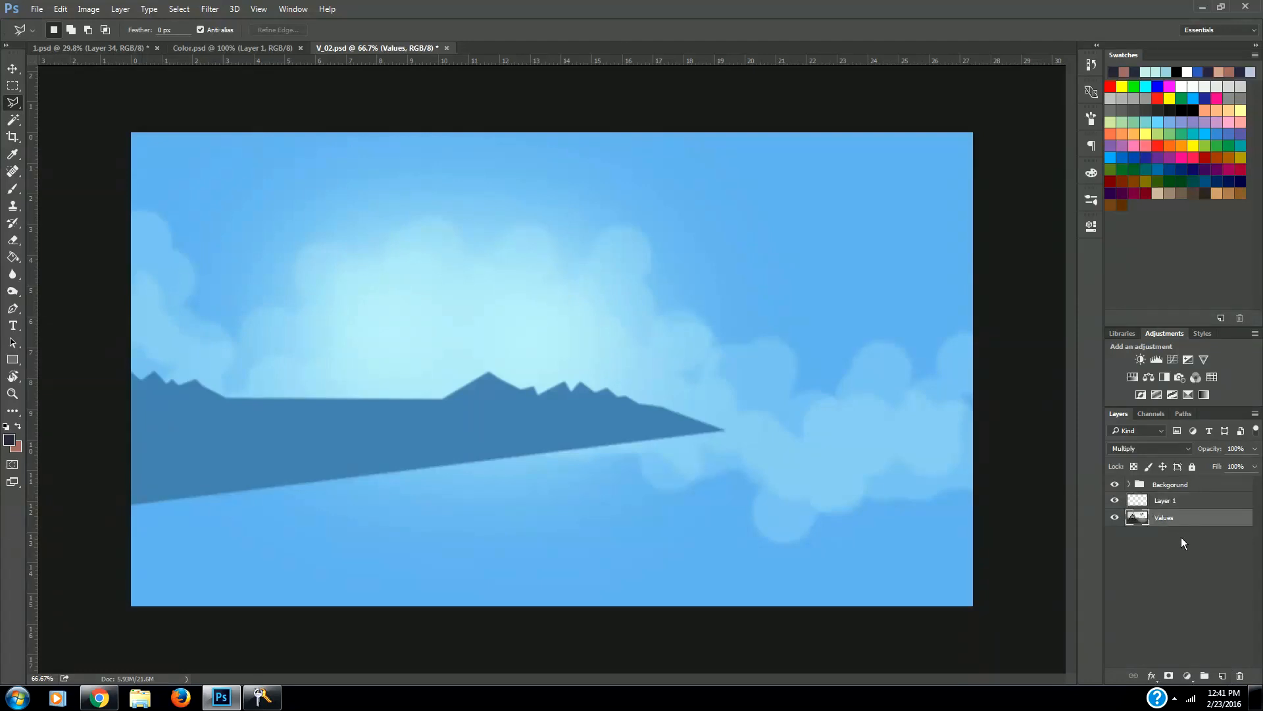
{"action": "mouse_move", "coordinate": [1184, 520]}
{"action": "left_mouse_down"}
{"action": "mouse_move", "coordinate": [1180, 474]}
{"action": "mouse_move", "coordinate": [1178, 490]}
{"action": "left_mouse_up"}
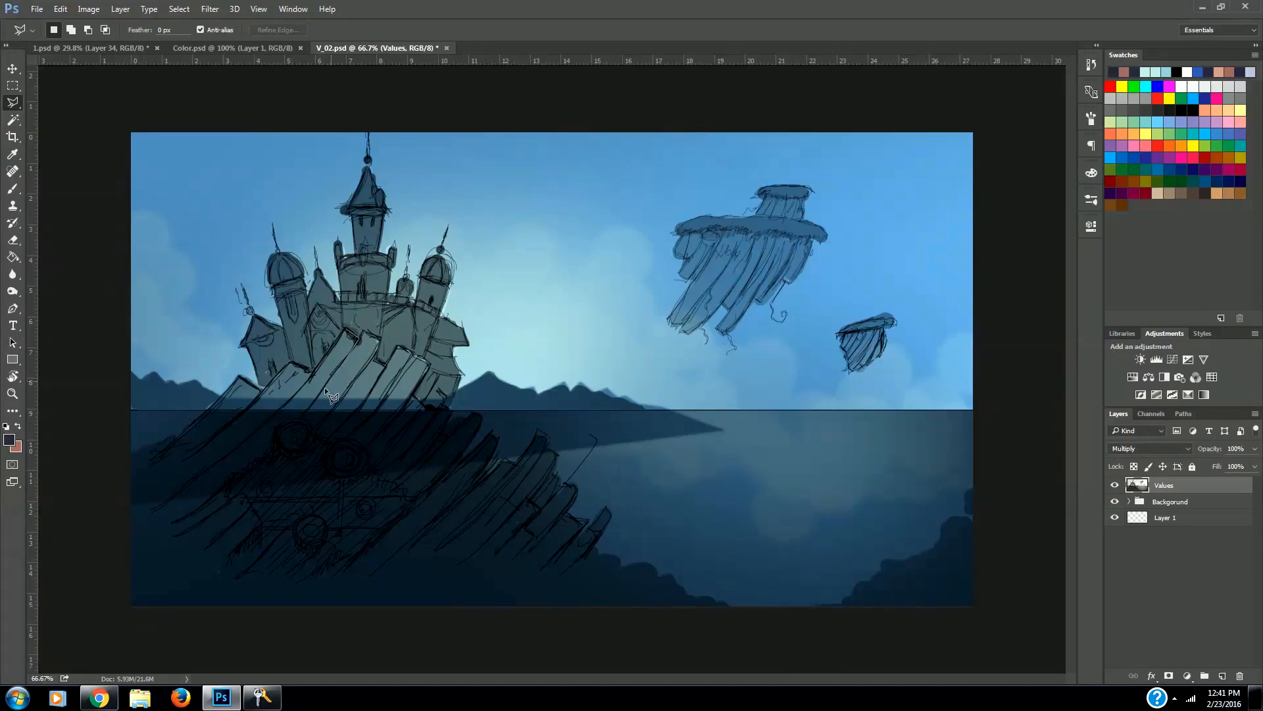
Outline the long slanted rock slab beneath the castle with the Polygonal Lasso and accept dark purple #343144 as the foreground colour.
{"action": "left_click", "coordinate": [358, 336]}
{"action": "mouse_move", "coordinate": [243, 471]}
{"action": "left_mouse_down"}
{"action": "mouse_move", "coordinate": [165, 534]}
{"action": "mouse_move", "coordinate": [178, 521]}
{"action": "mouse_move", "coordinate": [111, 556]}
{"action": "mouse_move", "coordinate": [110, 523]}
{"action": "mouse_move", "coordinate": [195, 481]}
{"action": "mouse_move", "coordinate": [291, 396]}
{"action": "left_mouse_up"}
{"action": "left_click_drag", "start_coordinate": [348, 336], "coordinate": [346, 334]}
{"action": "left_click", "coordinate": [10, 441]}
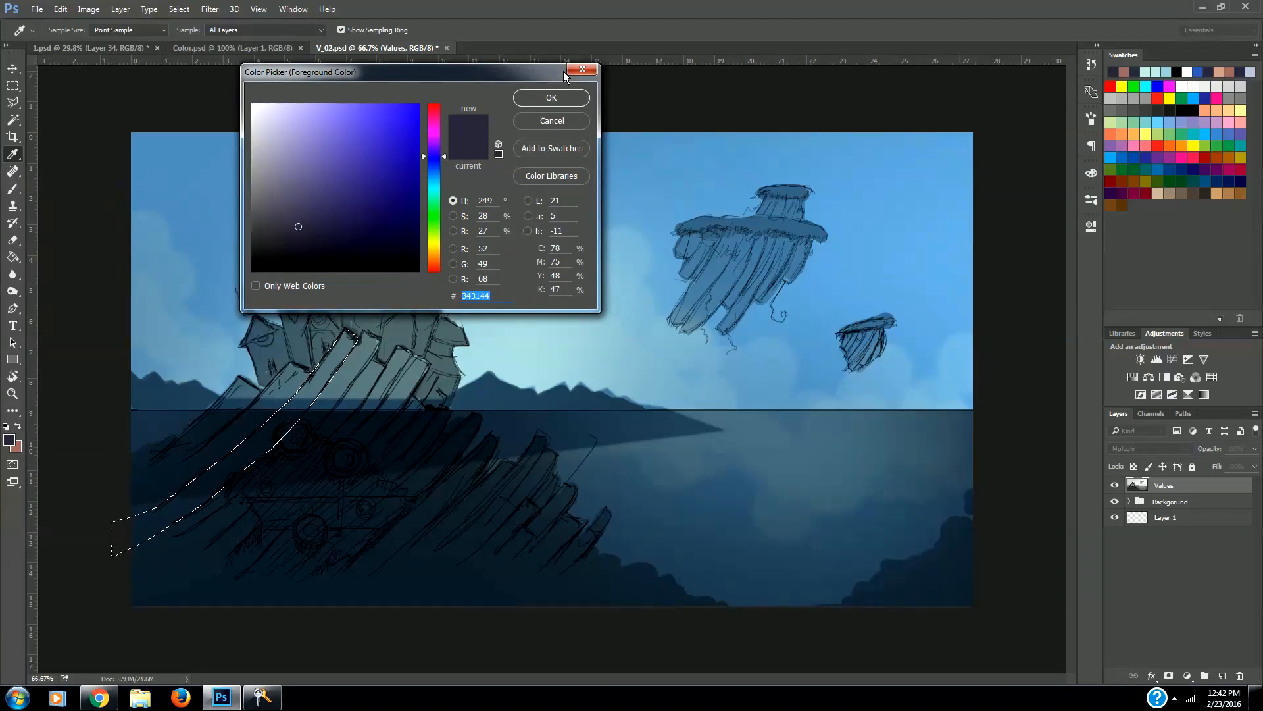
{"action": "left_click", "coordinate": [557, 99]}
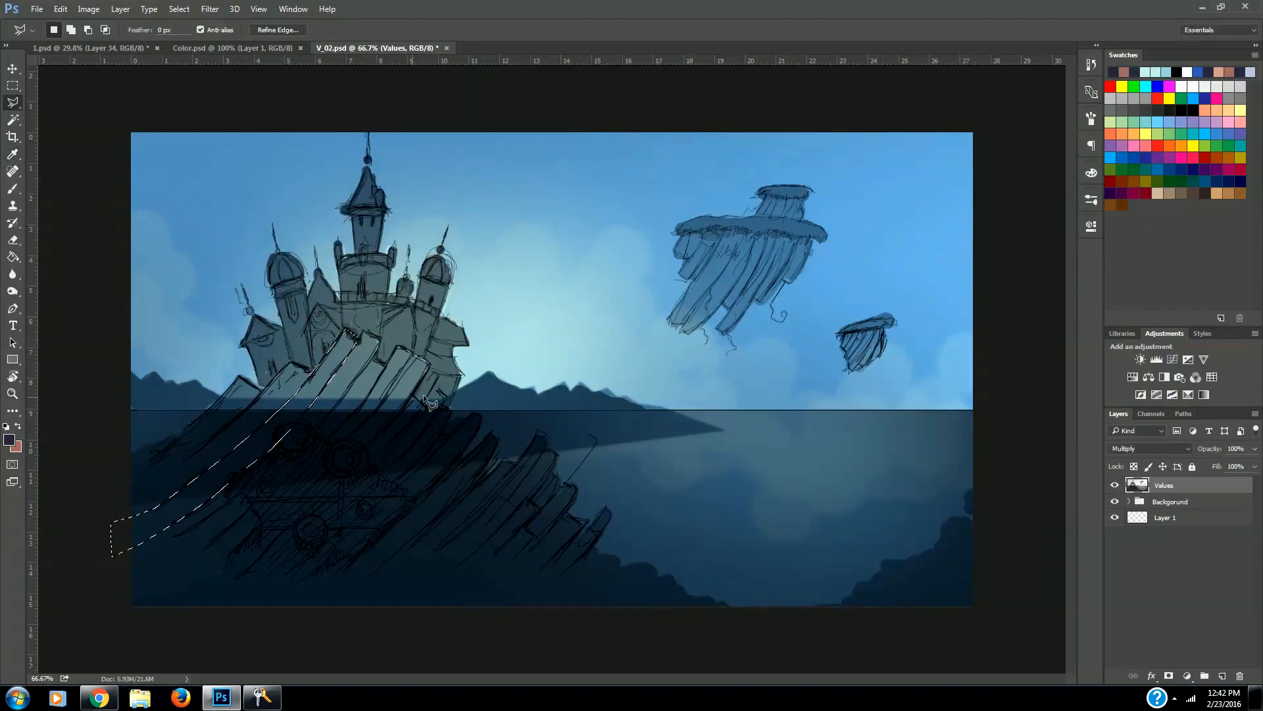
Fill the outlined slab with the dark purple foreground colour on Layer 1 and move that layer above the Backgorund group.
{"action": "left_click", "coordinate": [13, 257]}
{"action": "left_click", "coordinate": [1188, 518]}
{"action": "left_click", "coordinate": [258, 456]}
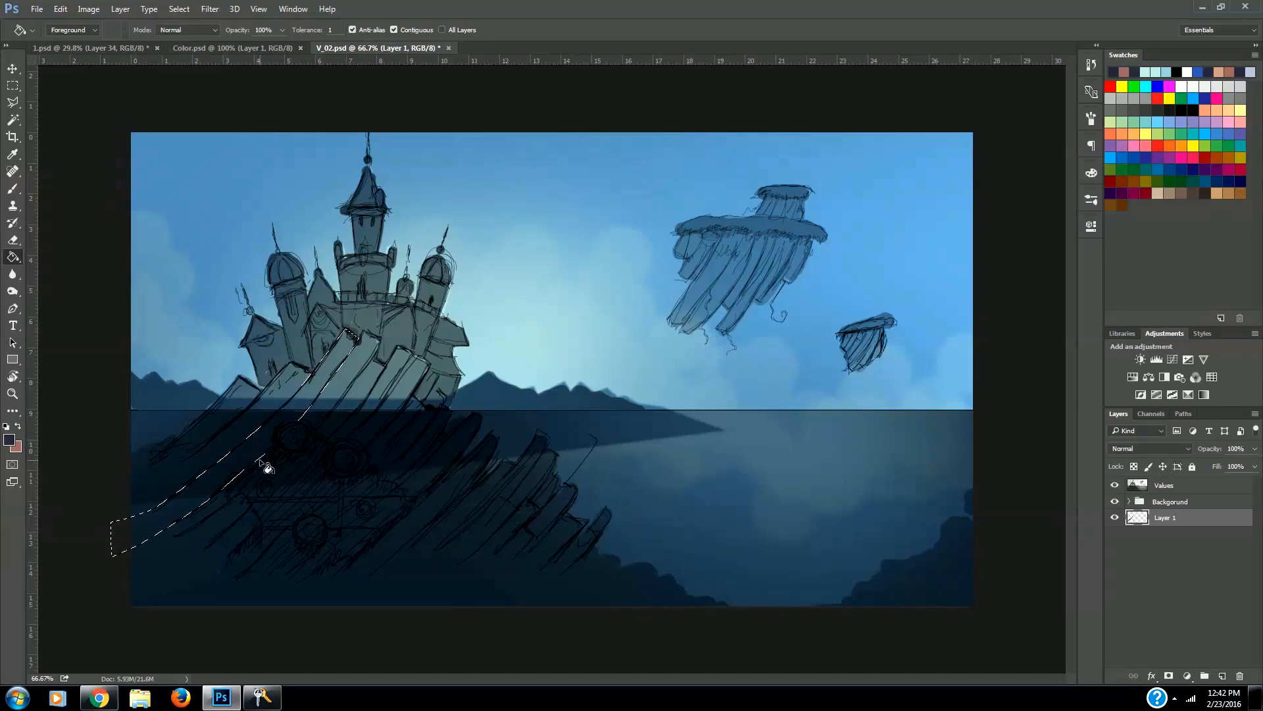
{"action": "left_click_drag", "start_coordinate": [1178, 519], "coordinate": [1178, 500]}
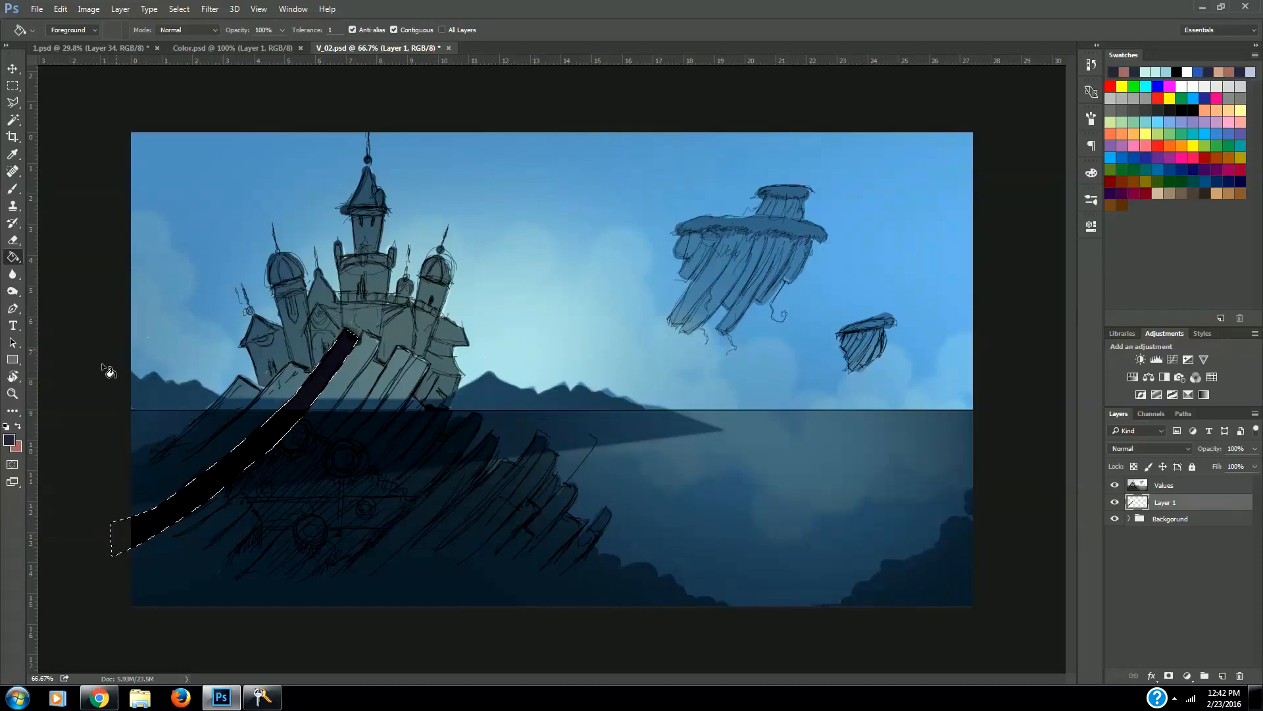
With Values hidden, brush a dusty red #a16a67 highlight along the slab's upper edge and tip, and deselect.
{"action": "left_click", "coordinate": [18, 426]}
{"action": "left_click", "coordinate": [10, 439]}
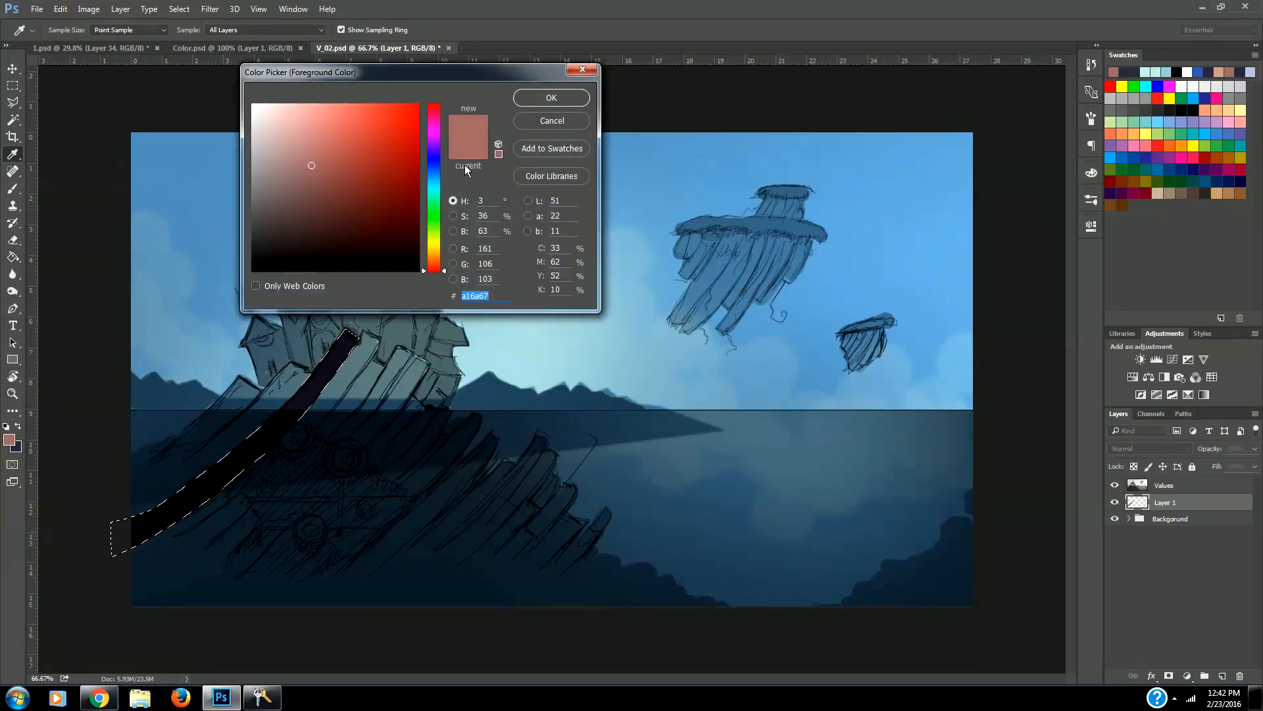
{"action": "left_click", "coordinate": [551, 98]}
{"action": "key", "text": "b"}
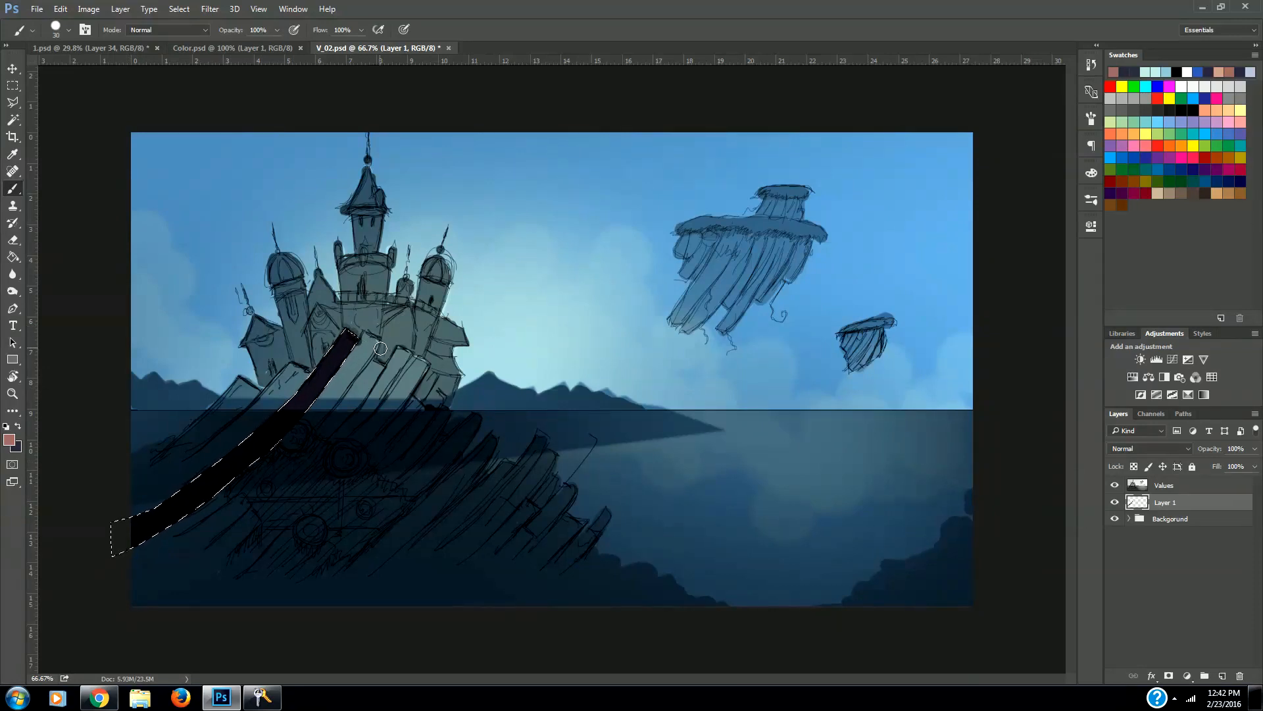
{"action": "left_click", "coordinate": [1115, 486]}
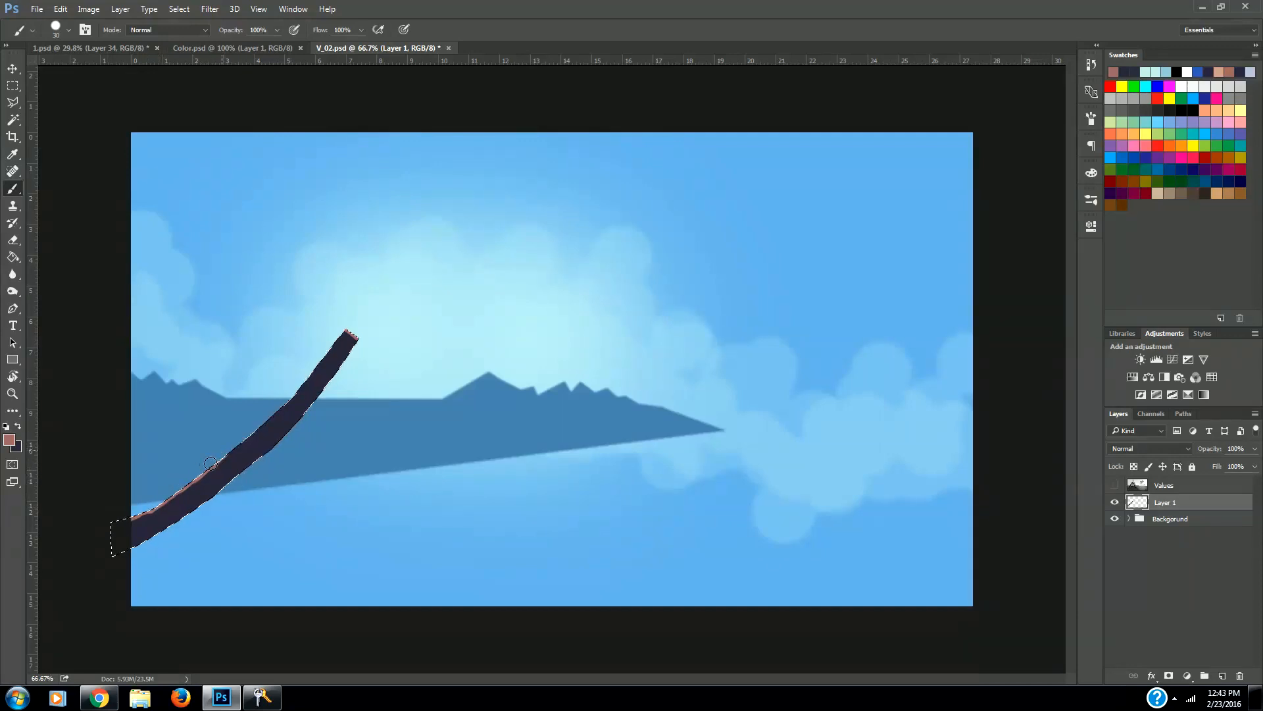
{"action": "left_click_drag", "start_coordinate": [232, 446], "coordinate": [336, 336]}
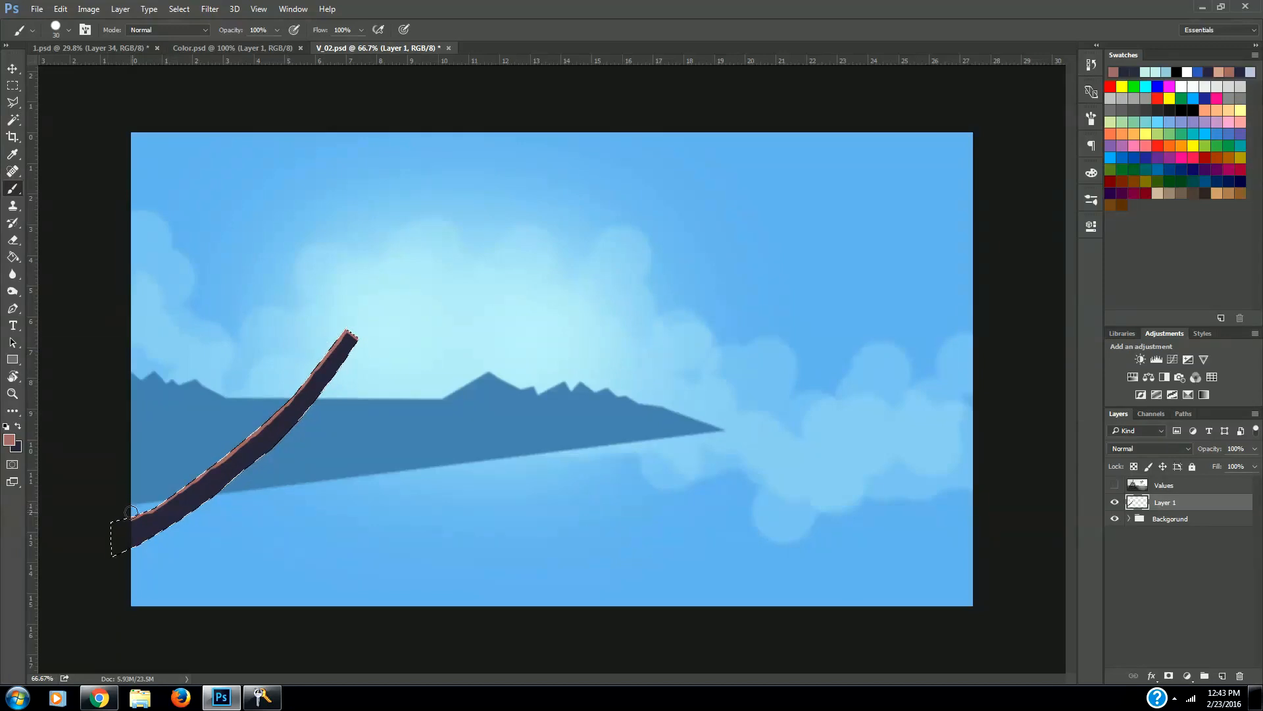
{"action": "key", "text": "m"}
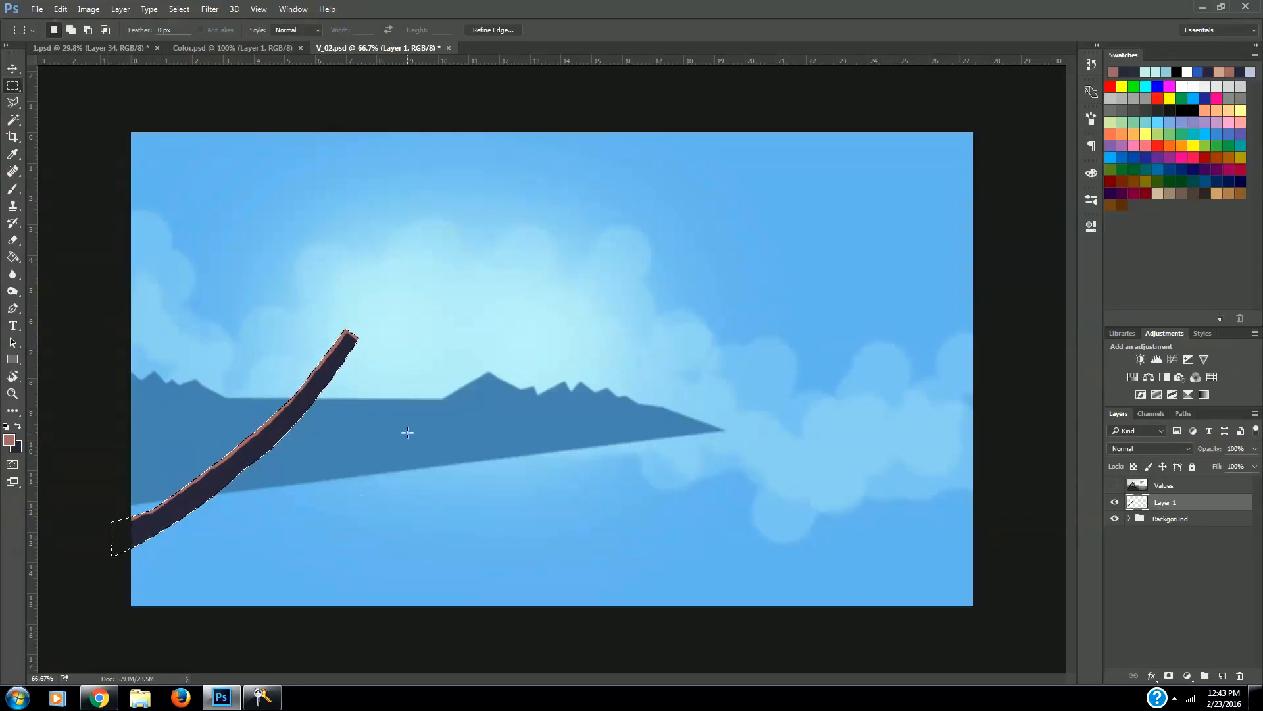
{"action": "left_click", "coordinate": [457, 620]}
Create a layer group named Island and move Layer 1 into it.
{"action": "left_click", "coordinate": [1204, 676]}
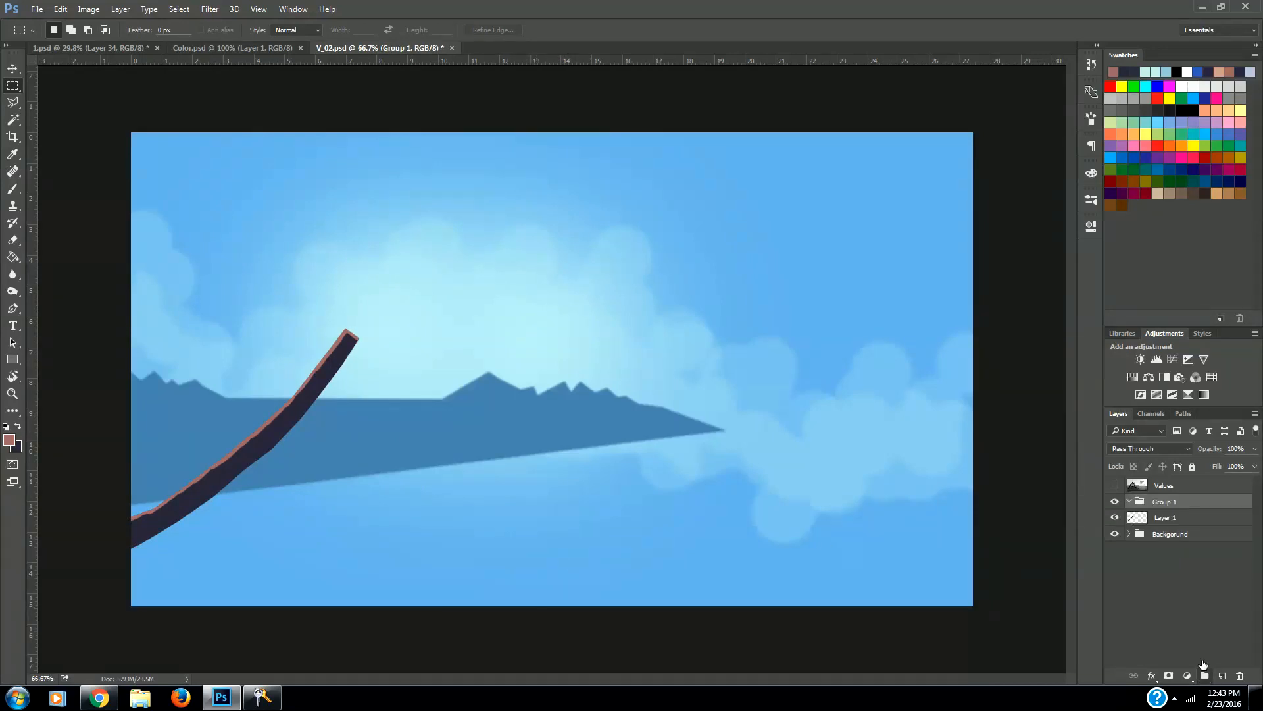
{"action": "double_click", "coordinate": [1166, 502]}
{"action": "type", "text": "Island"}
{"action": "key", "text": "Return"}
{"action": "left_click_drag", "start_coordinate": [1162, 520], "coordinate": [1160, 502]}
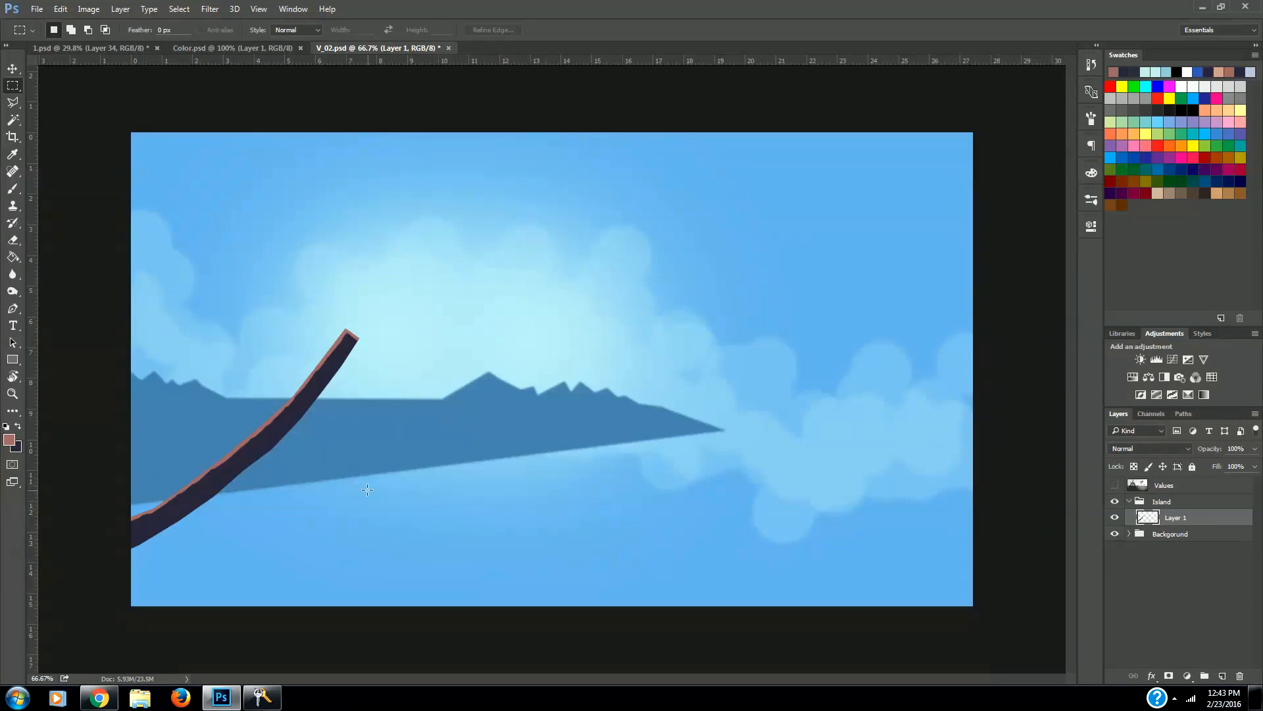
Copy the painted slab with a rectangular selection around it and paste it as a new layer in the Island group.
{"action": "left_click_drag", "start_coordinate": [505, 614], "coordinate": [54, 261]}
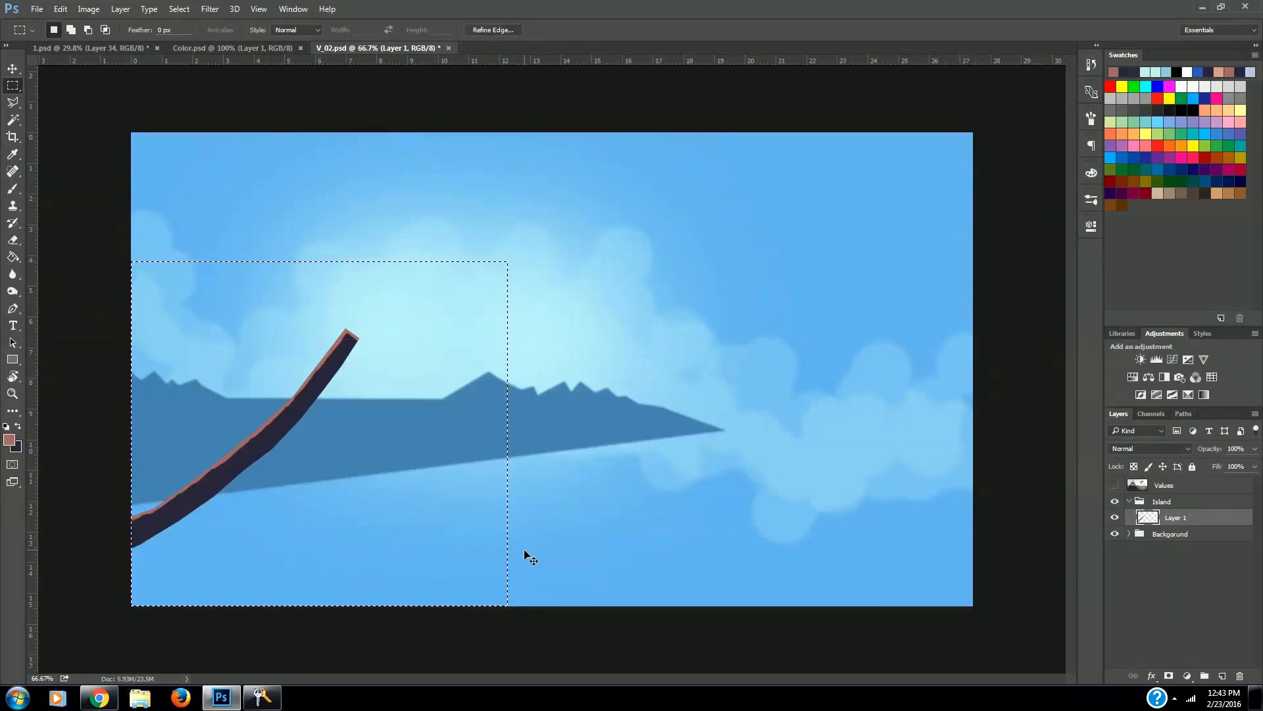
{"action": "left_click", "coordinate": [559, 504]}
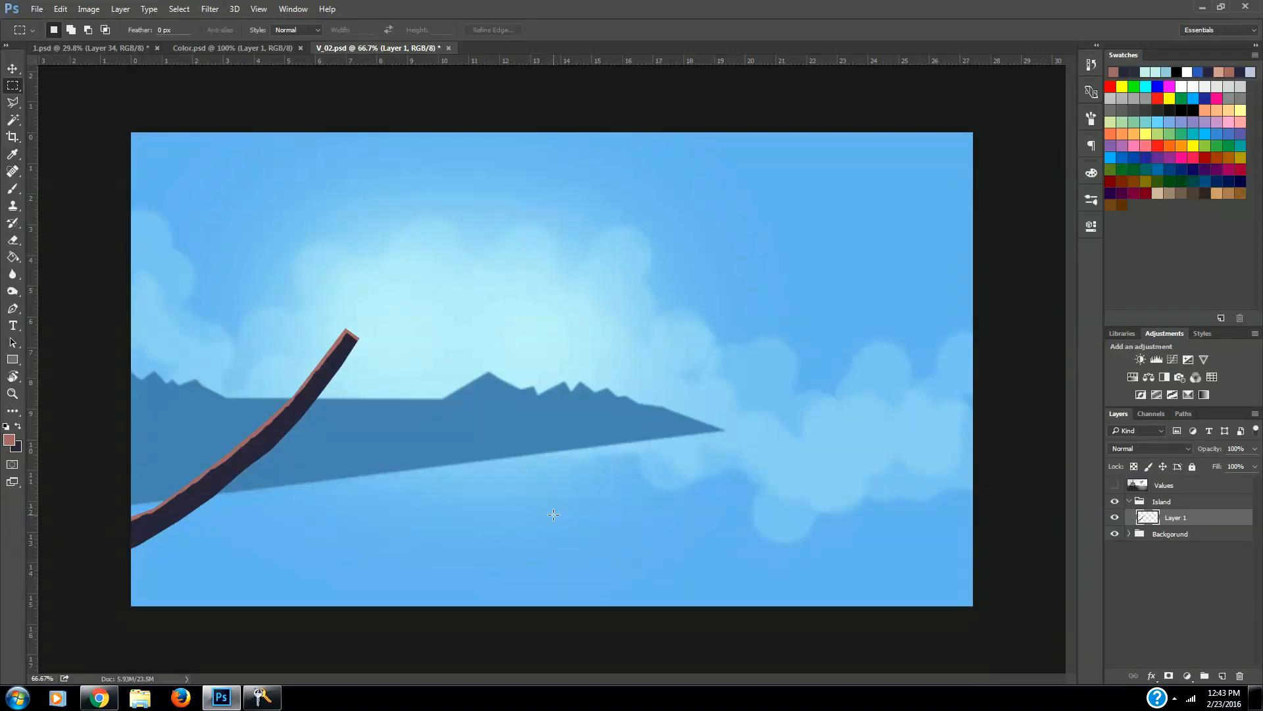
{"action": "key", "text": "ctrl+v"}
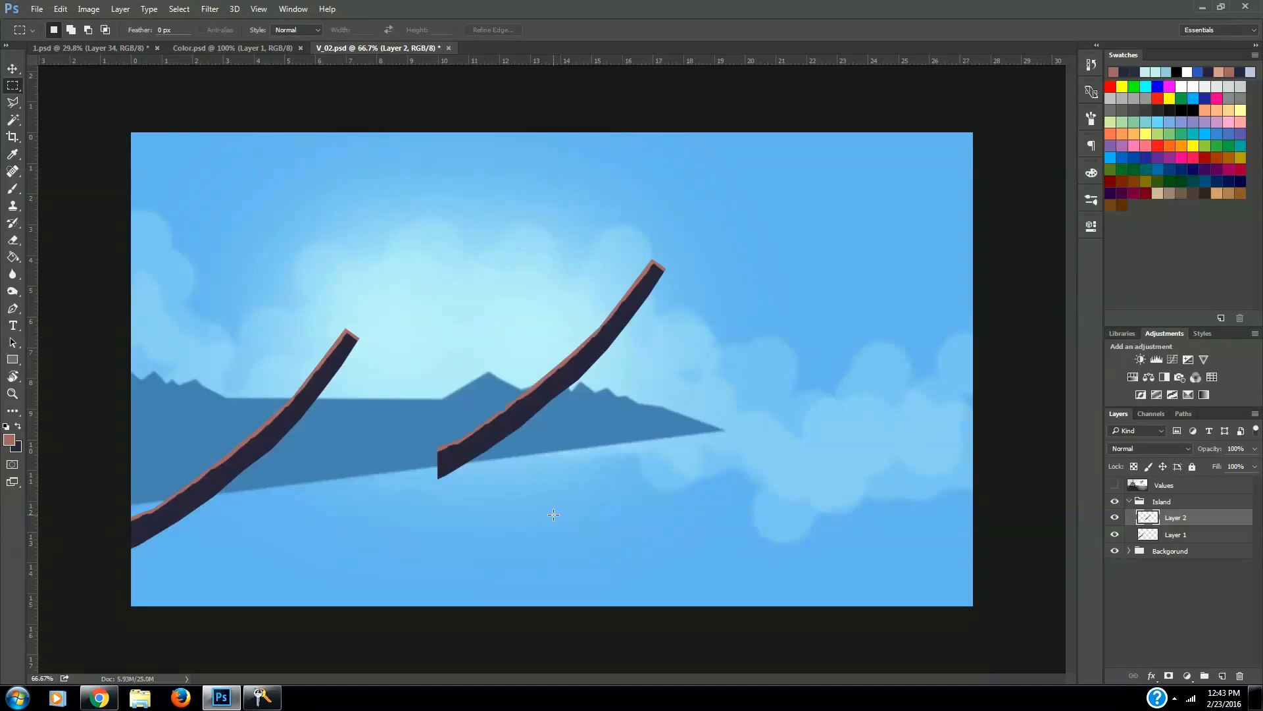
Show the Values layer again and move it below the Island group, directly above Backgorund.
{"action": "left_click", "coordinate": [1116, 485]}
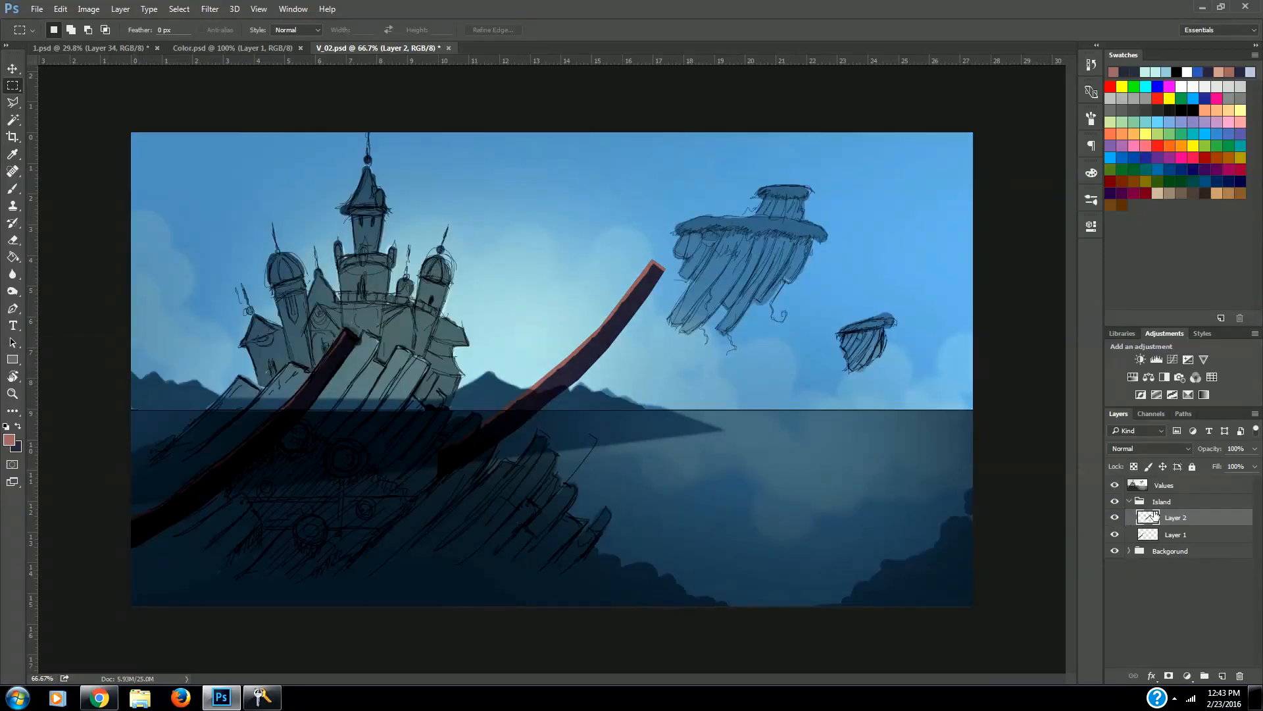
{"action": "left_click_drag", "start_coordinate": [1182, 487], "coordinate": [1187, 545]}
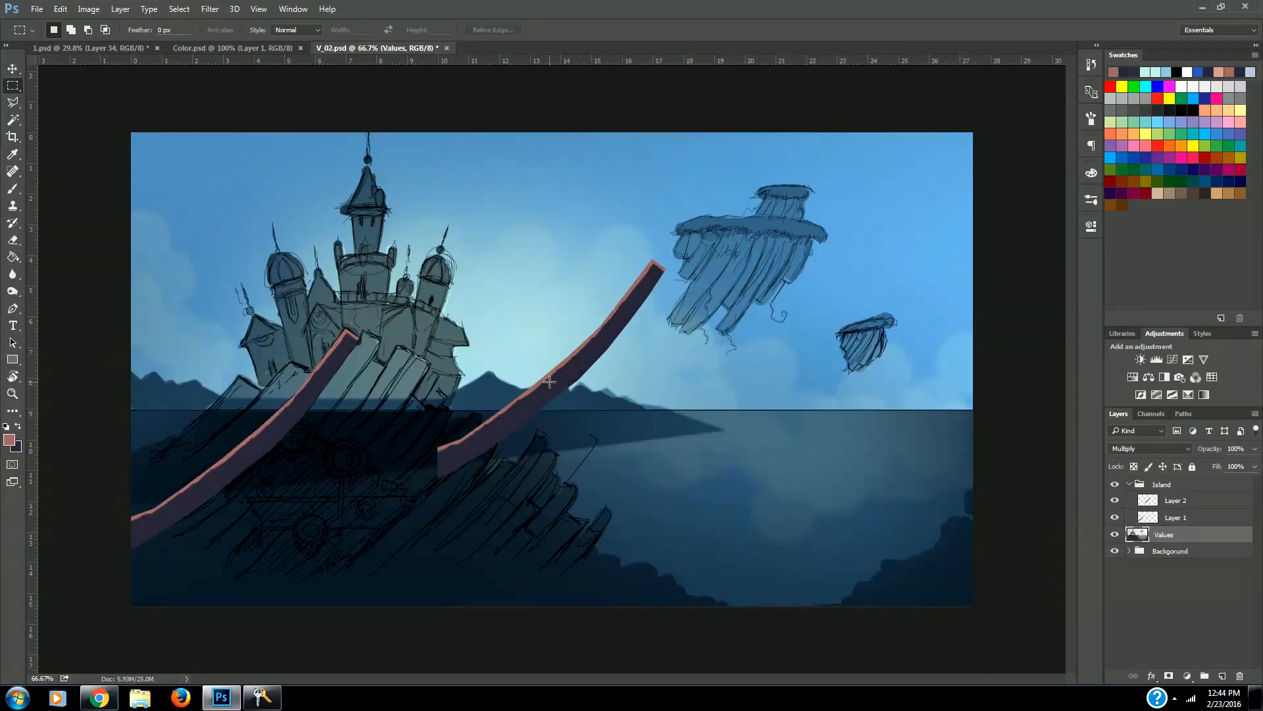
Move the Layer 2 slab copy beside the first slab, rotate it about -2.9° and scale it to about 102% by 104%.
{"action": "left_click", "coordinate": [1189, 518]}
{"action": "left_click", "coordinate": [1186, 504]}
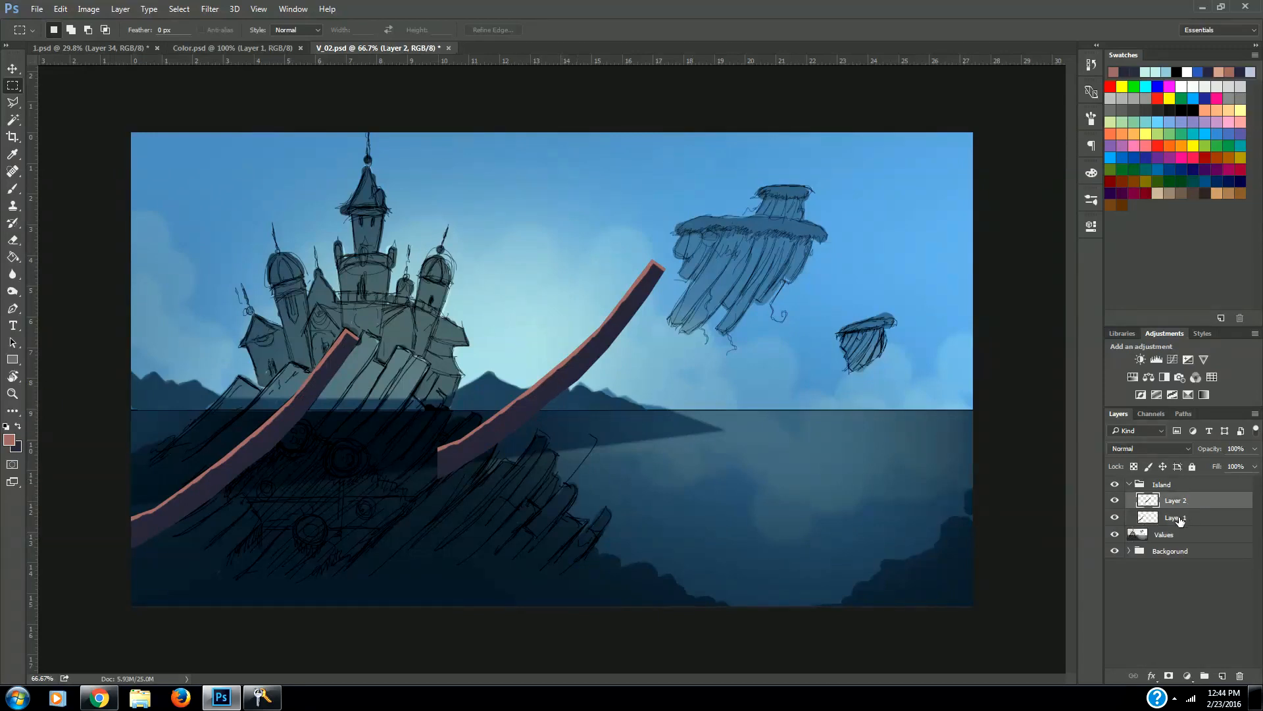
{"action": "key", "text": "v"}
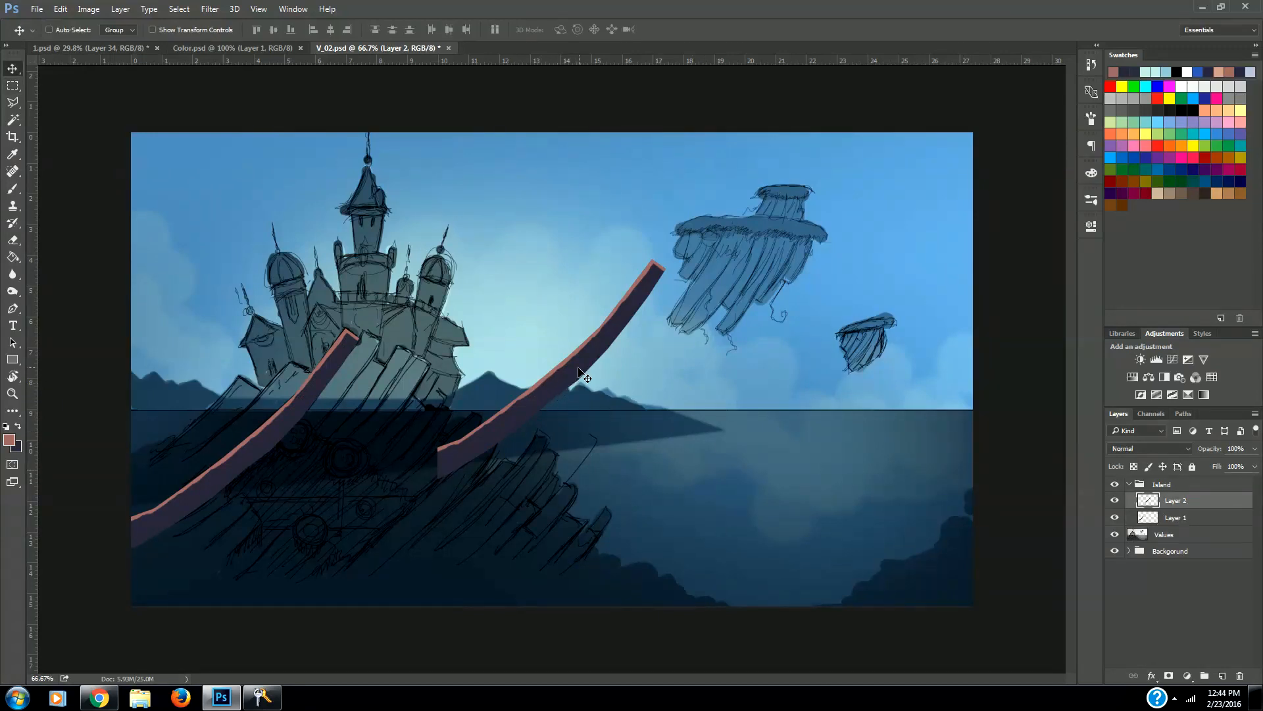
{"action": "left_click_drag", "start_coordinate": [580, 364], "coordinate": [323, 454]}
{"action": "key", "text": "ctrl+t"}
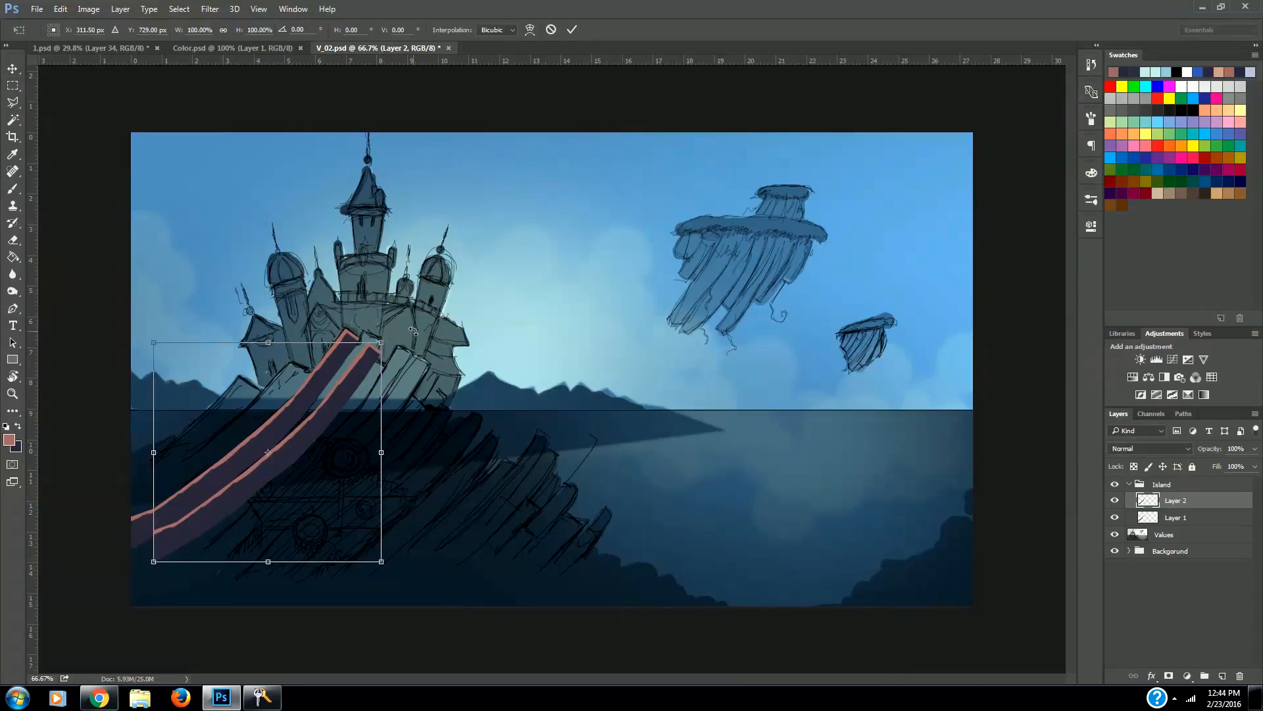
{"action": "left_click_drag", "start_coordinate": [414, 331], "coordinate": [380, 328]}
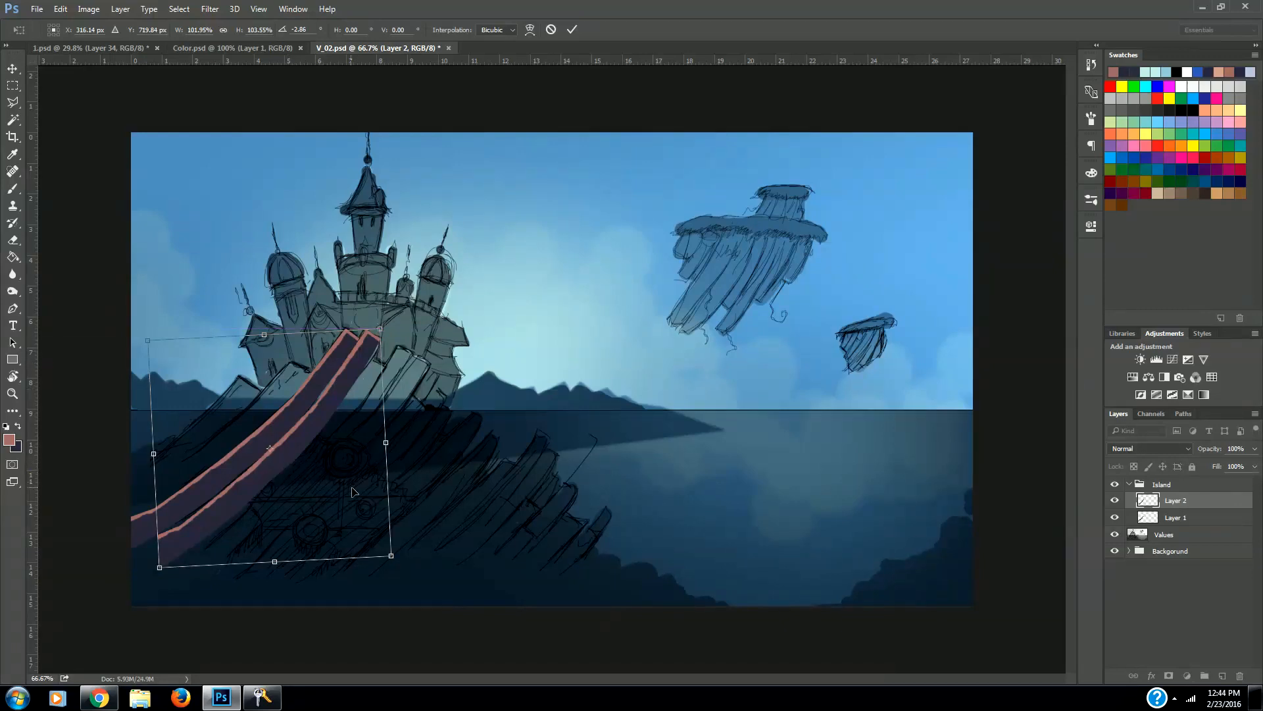
{"action": "key", "text": "Return"}
Duplicate the second slab and fit the copy beneath it, rotated about -4.8° and scaled to about 112% width and 101% height.
{"action": "key", "text": "ctrl"}
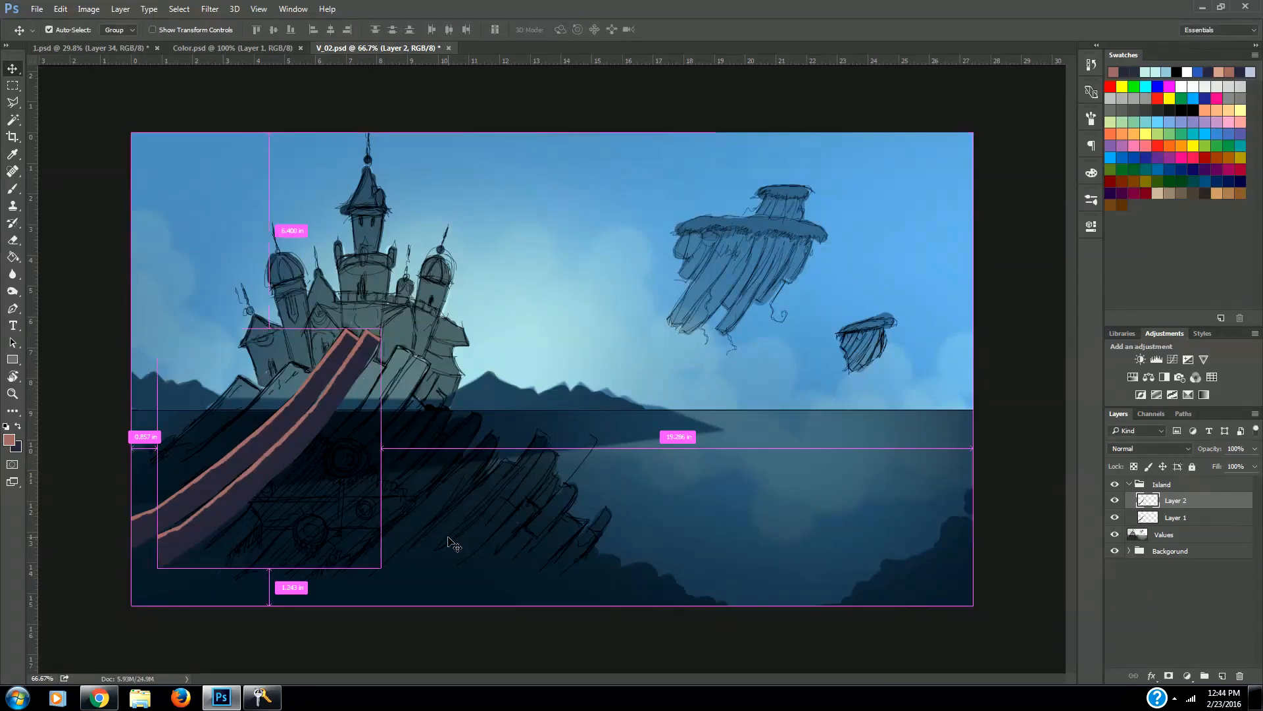
{"action": "left_click_drag", "start_coordinate": [454, 545], "coordinate": [322, 461], "text": "alt"}
{"action": "key", "text": "ctrl+t"}
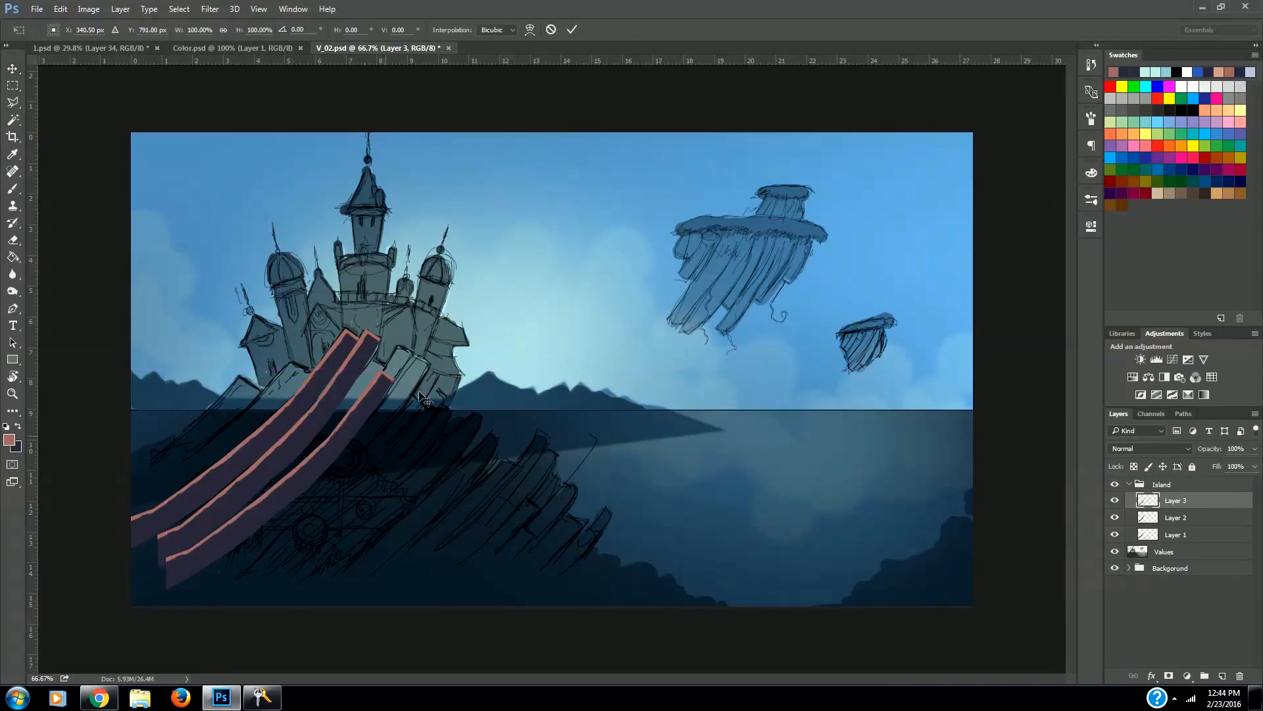
{"action": "left_click_drag", "start_coordinate": [436, 360], "coordinate": [427, 353]}
{"action": "left_click_drag", "start_coordinate": [157, 380], "coordinate": [125, 354]}
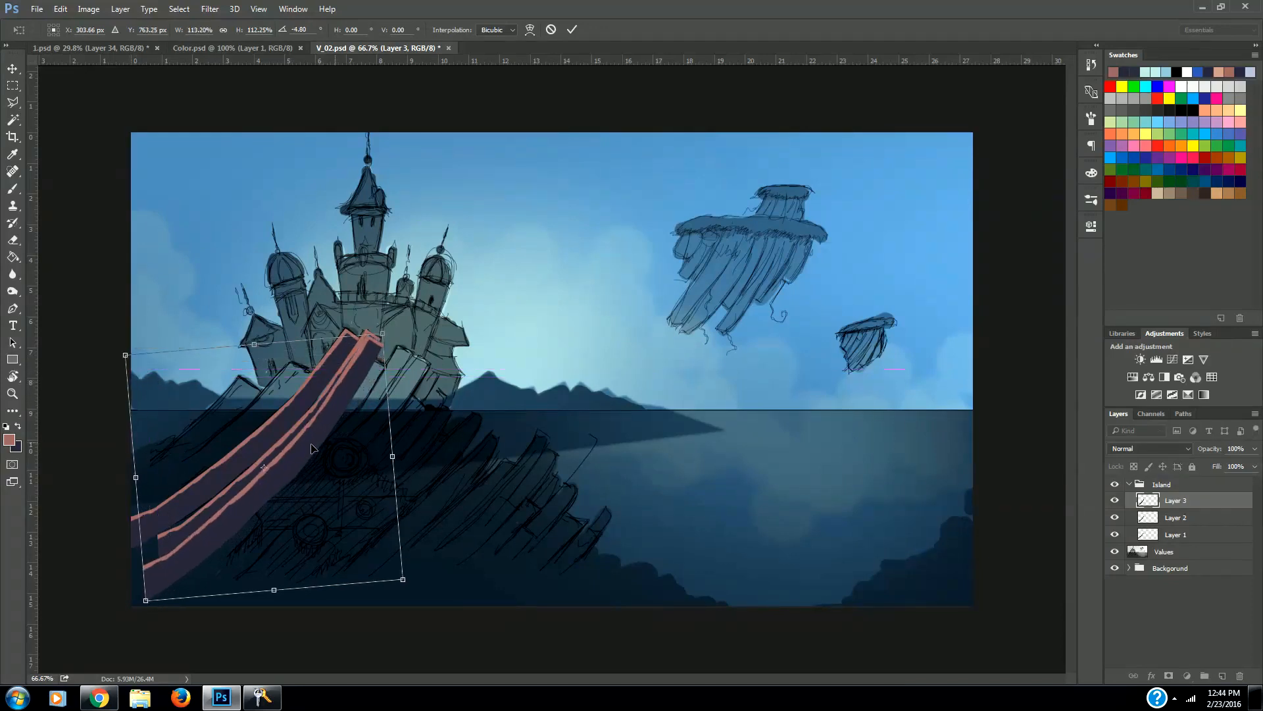
{"action": "left_click_drag", "start_coordinate": [382, 341], "coordinate": [375, 370]}
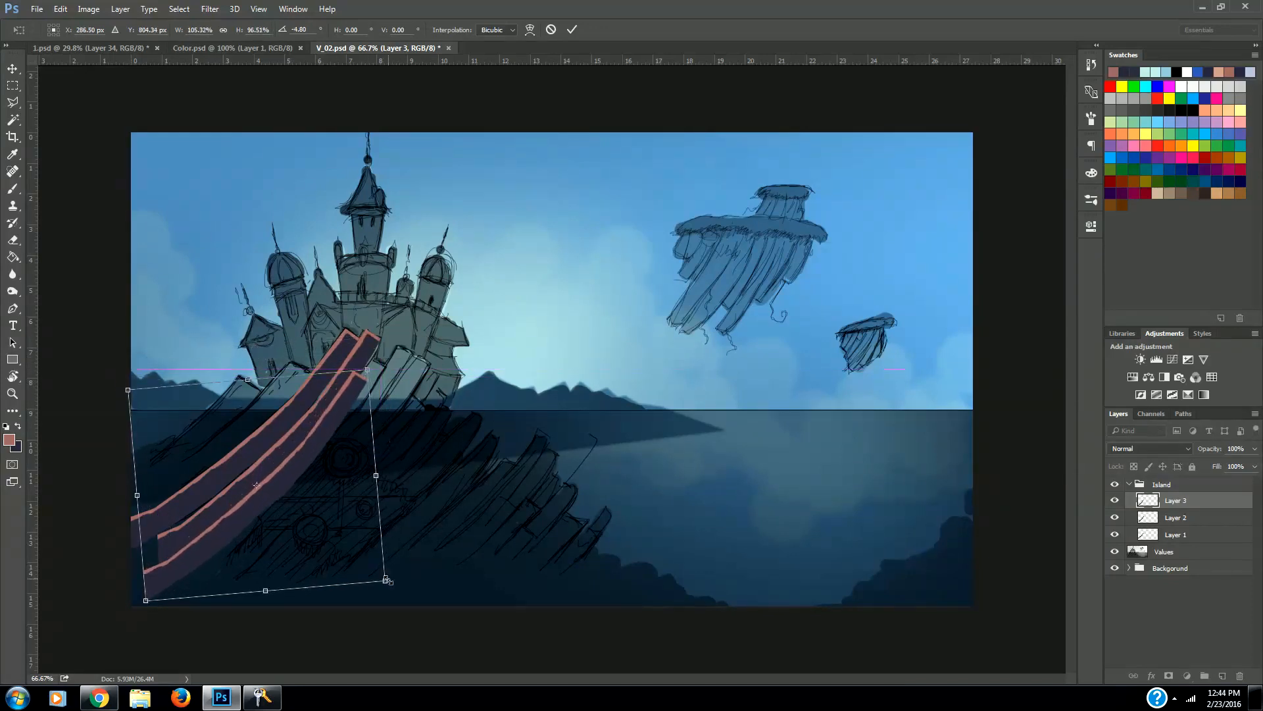
{"action": "left_click_drag", "start_coordinate": [391, 583], "coordinate": [402, 590]}
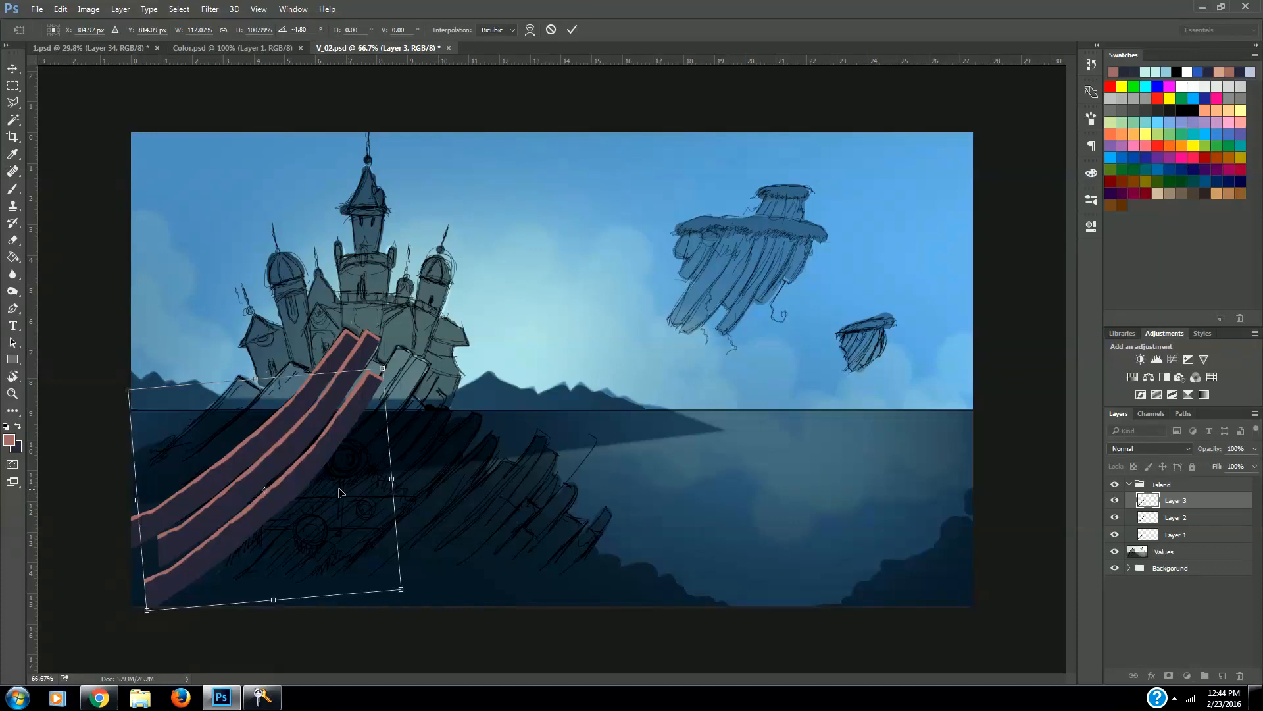
{"action": "left_click_drag", "start_coordinate": [339, 492], "coordinate": [344, 483]}
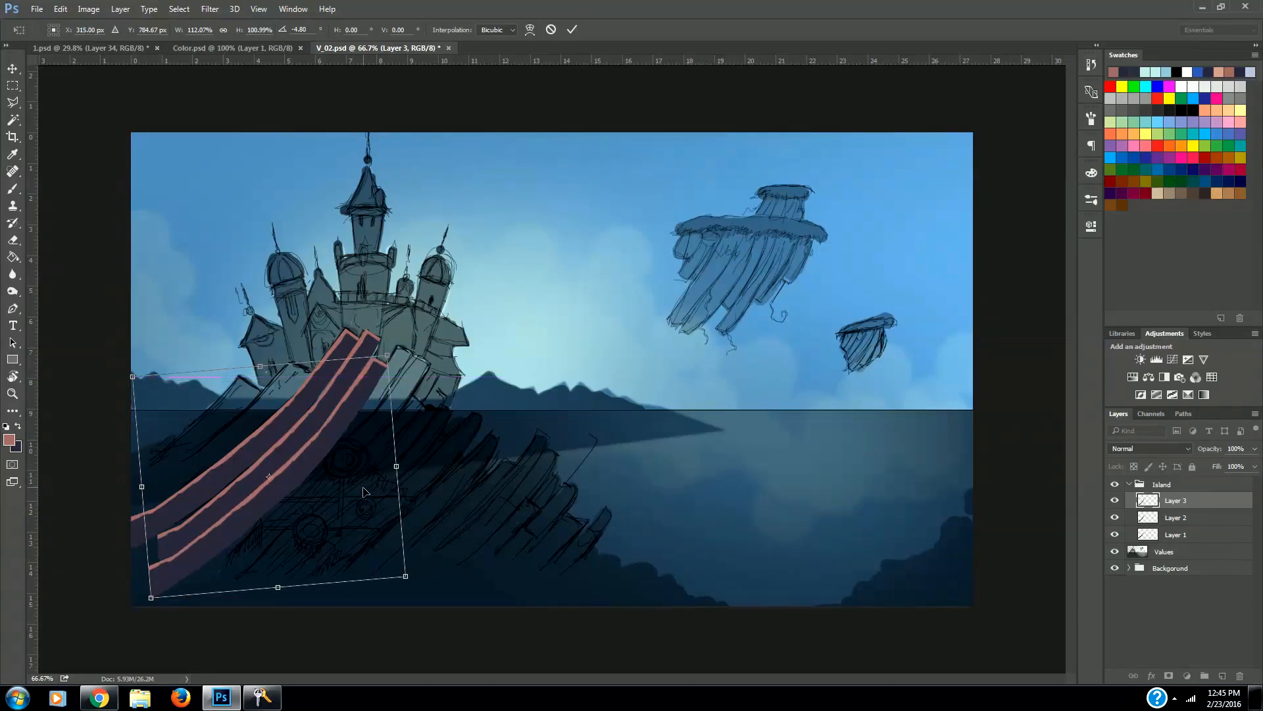
{"action": "key", "text": "Return"}
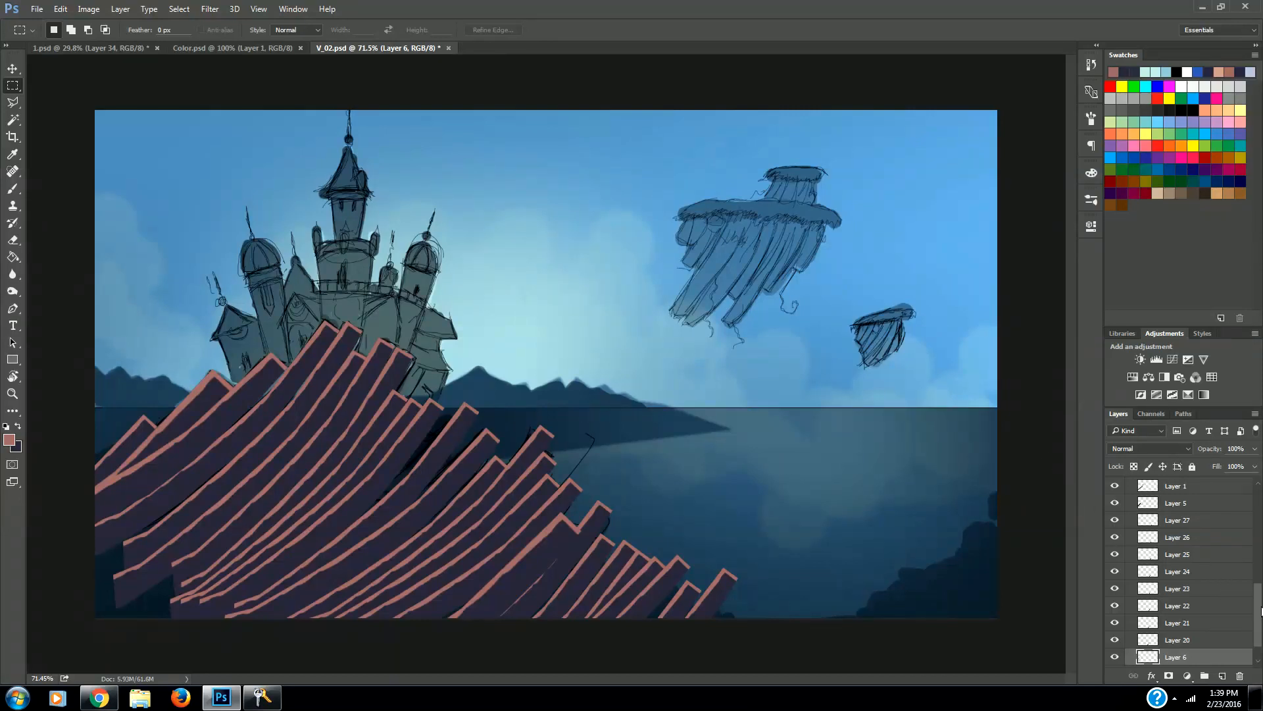
Select all slab layers in the Island group, from Layer 19 down to Layer 6, and merge them into one layer.
{"action": "scroll", "coordinate": [1237, 599], "scroll_direction": "up", "scroll_amount": 2}
{"action": "scroll", "coordinate": [1184, 571], "scroll_direction": "up", "scroll_amount": 6}
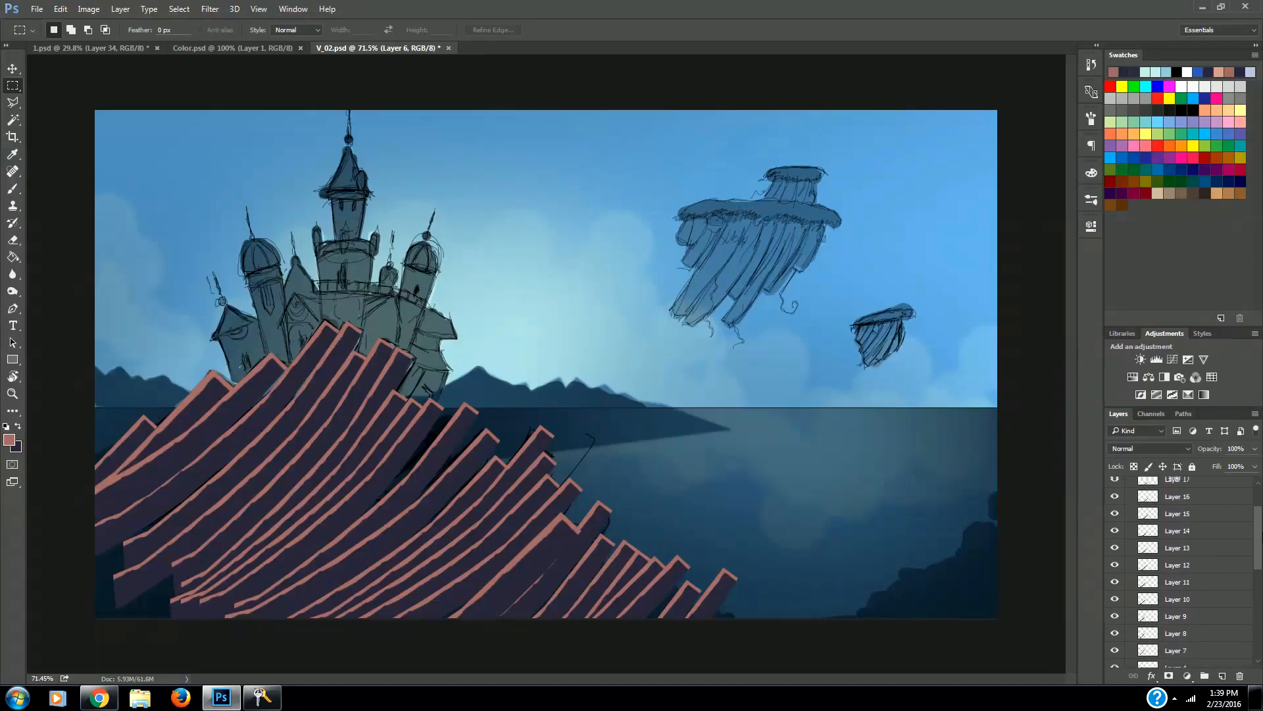
{"action": "scroll", "coordinate": [1184, 571], "scroll_direction": "up", "scroll_amount": 1}
{"action": "scroll", "coordinate": [1259, 588], "scroll_direction": "down", "scroll_amount": 6}
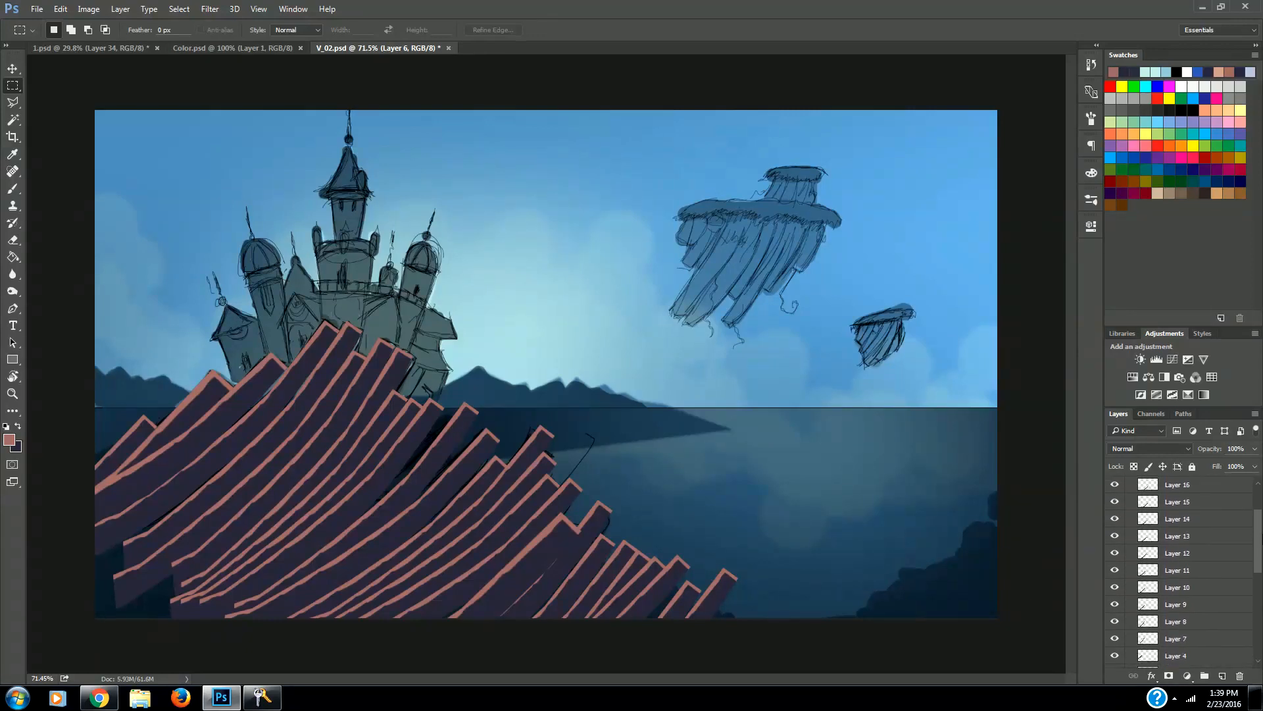
{"action": "left_click_drag", "start_coordinate": [1260, 587], "coordinate": [1262, 504]}
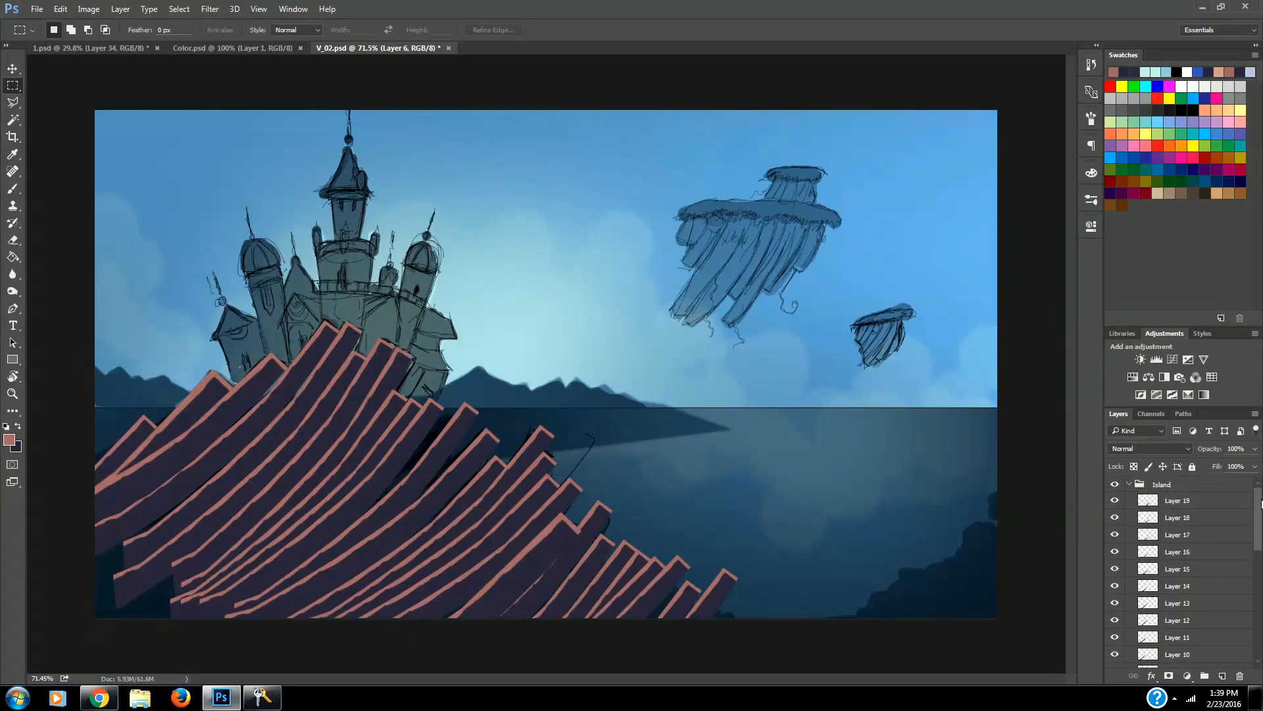
{"action": "left_click", "coordinate": [1177, 502]}
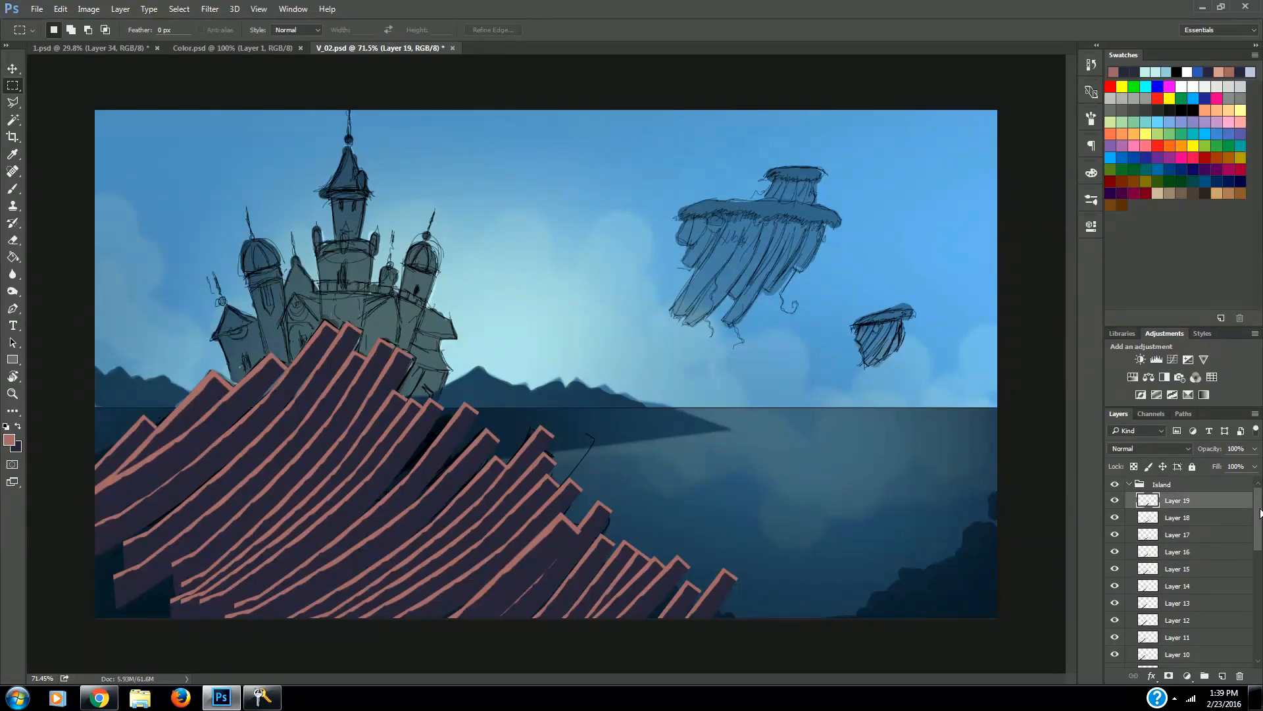
{"action": "left_click_drag", "start_coordinate": [1260, 510], "coordinate": [1258, 631]}
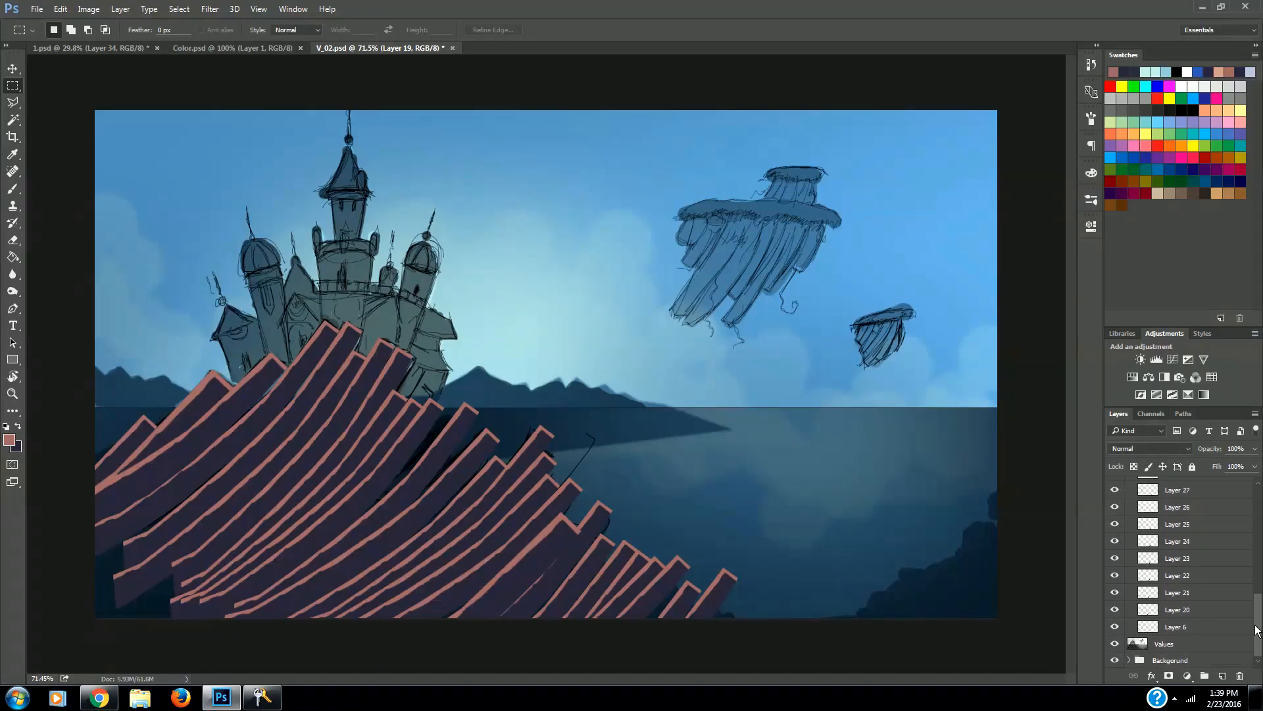
{"action": "left_click", "coordinate": [1187, 630], "text": "shift"}
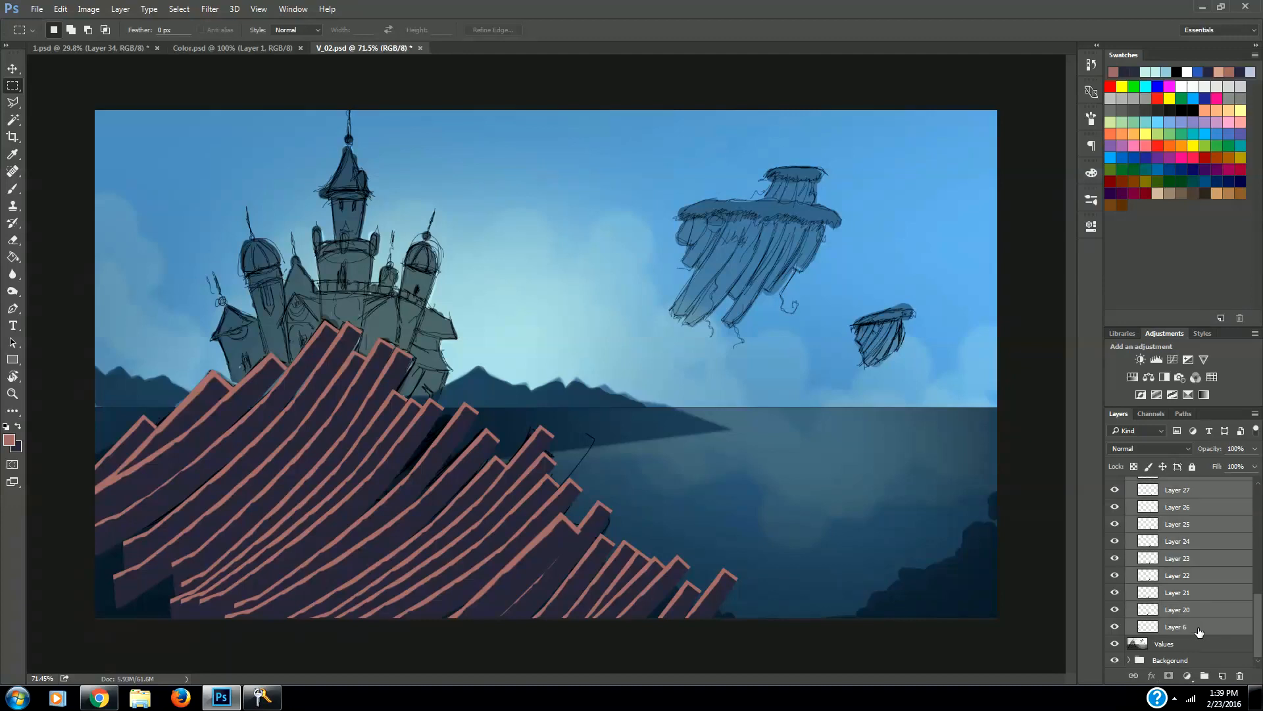
{"action": "left_click_drag", "start_coordinate": [1259, 619], "coordinate": [1259, 517]}
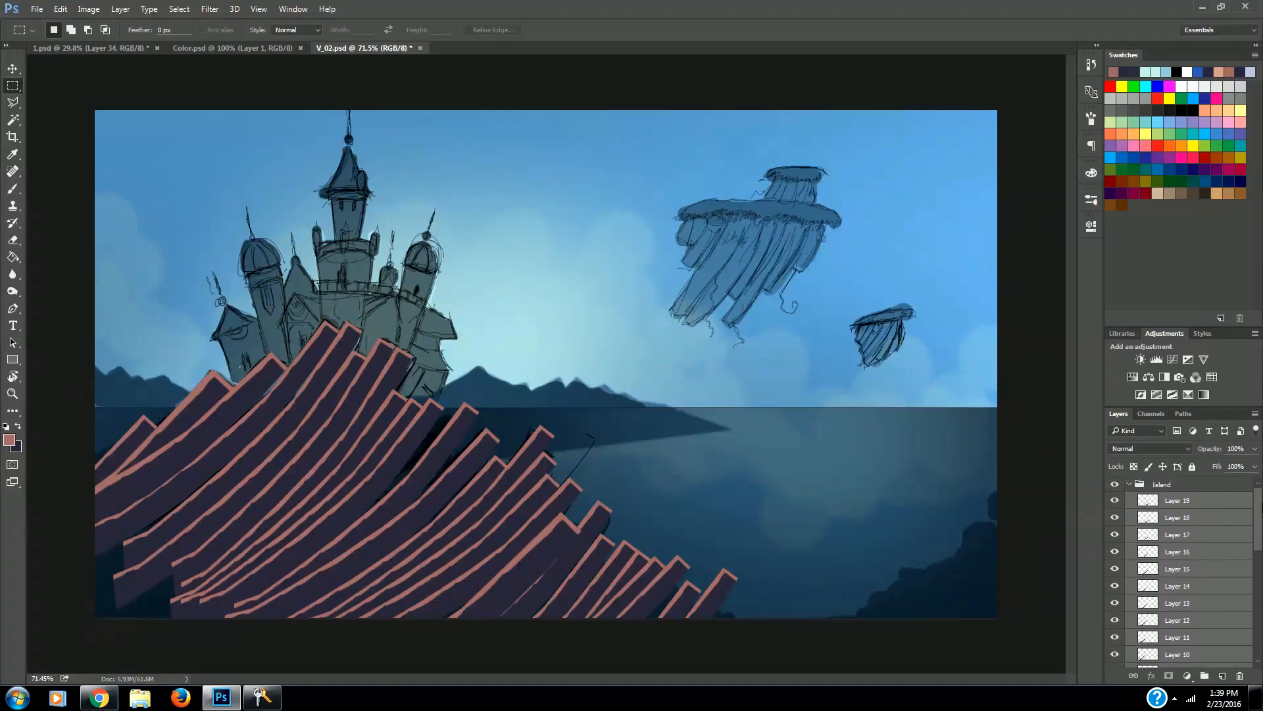
{"action": "scroll", "coordinate": [1182, 546], "scroll_direction": "down", "scroll_amount": 3}
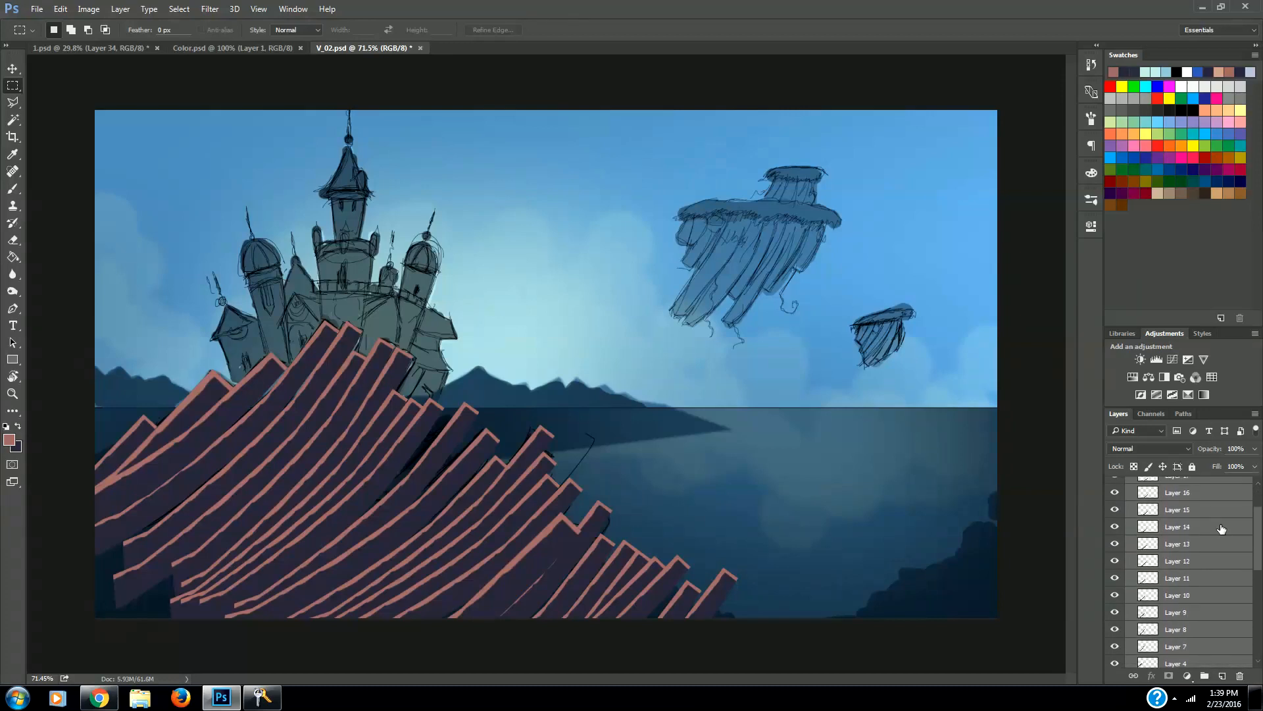
{"action": "right_click", "coordinate": [1181, 546]}
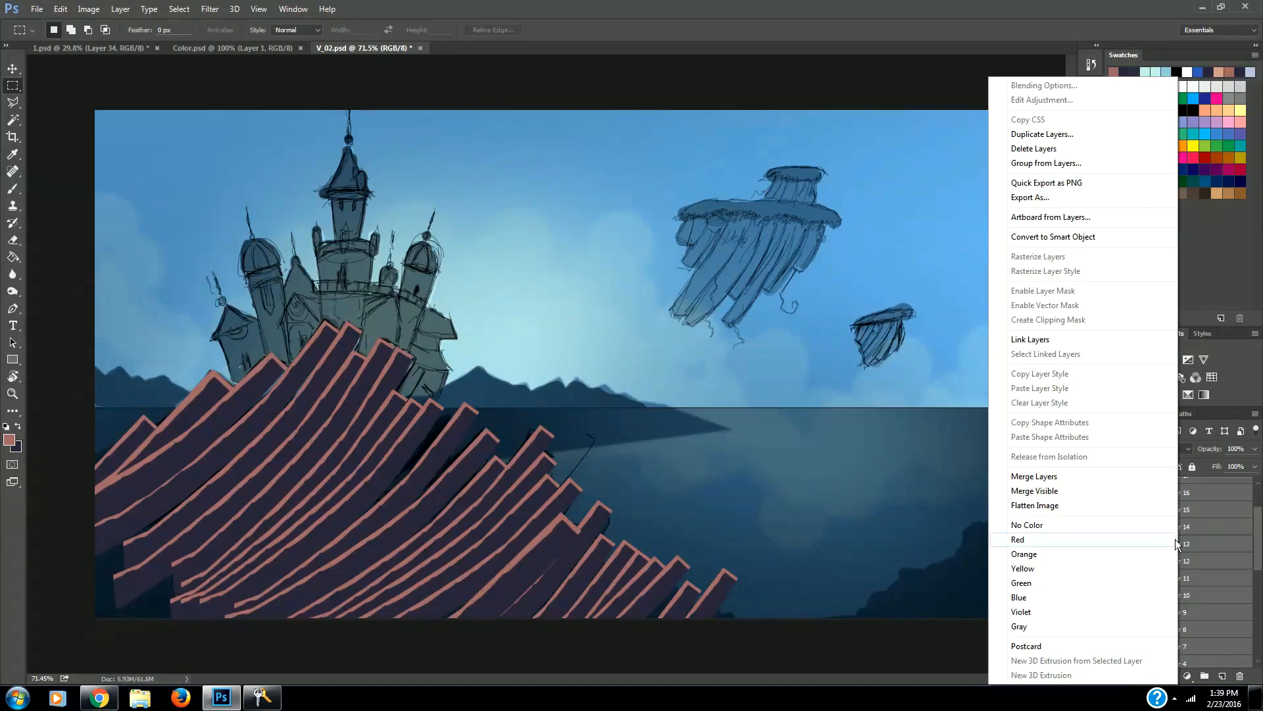
{"action": "left_click", "coordinate": [1064, 477]}
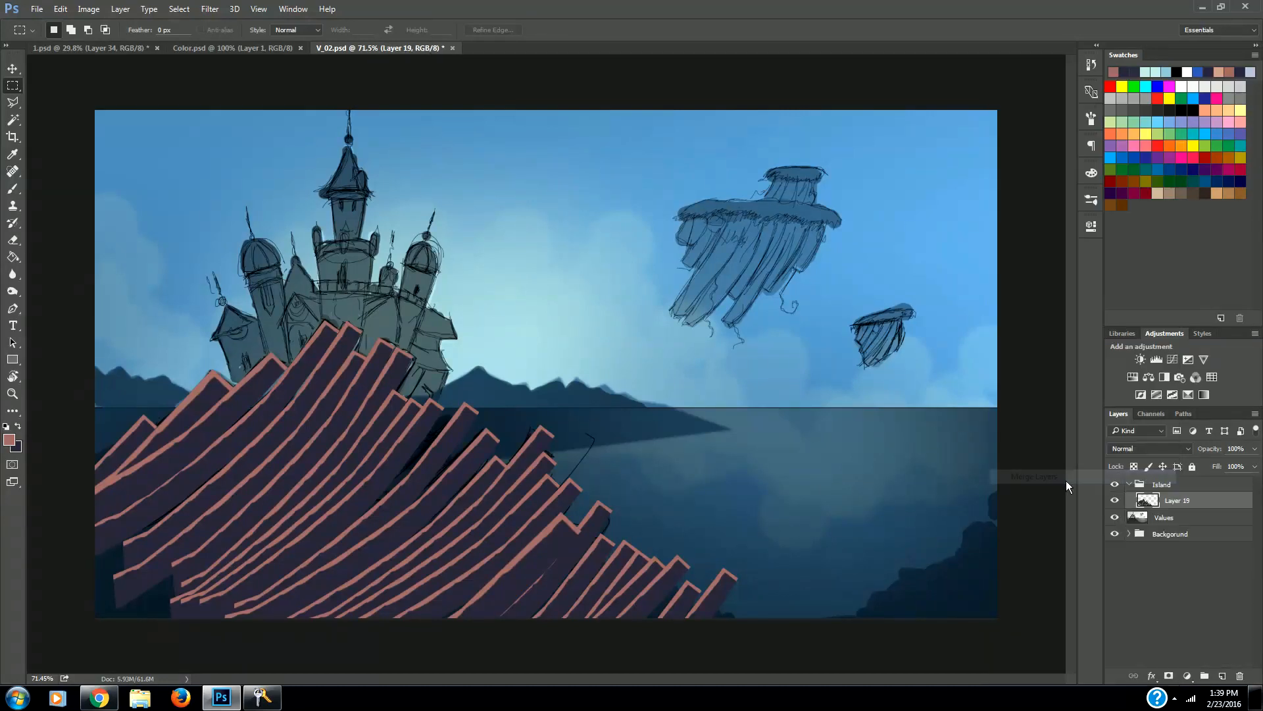
Compare the picture with and without the merged slab layer in the Island group.
{"action": "left_click", "coordinate": [1115, 502]}
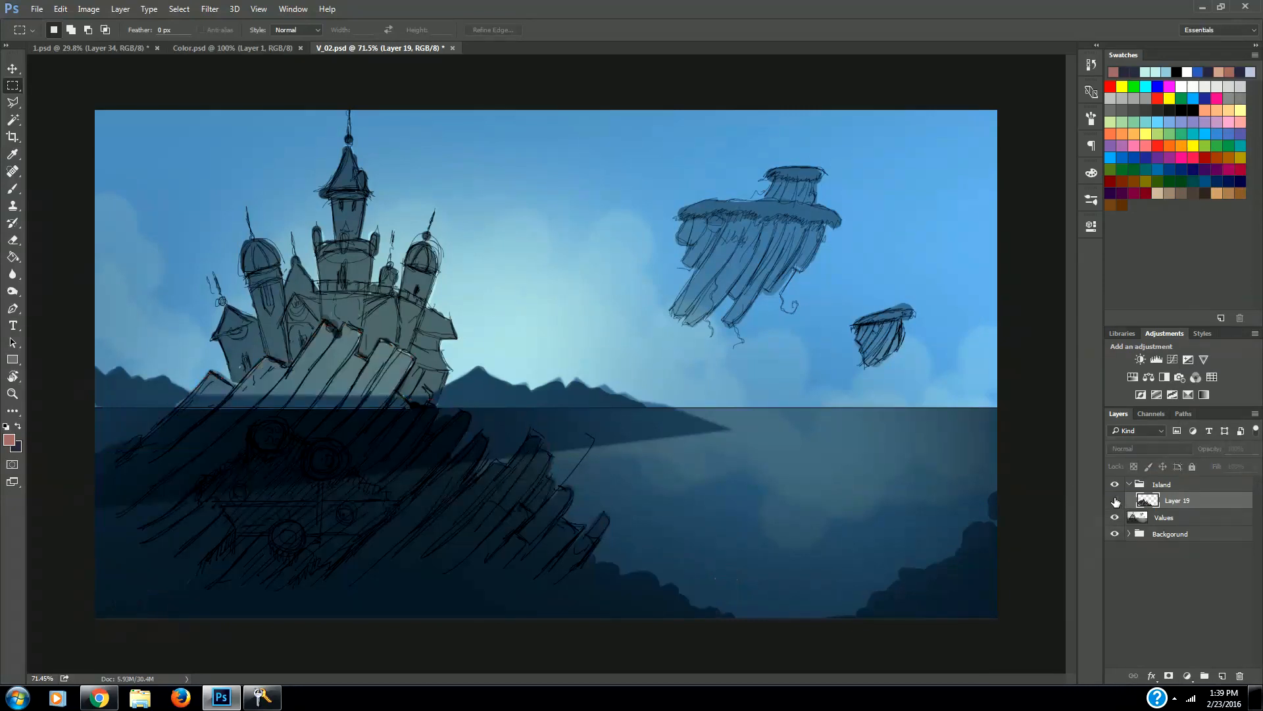
{"action": "left_click", "coordinate": [1116, 501]}
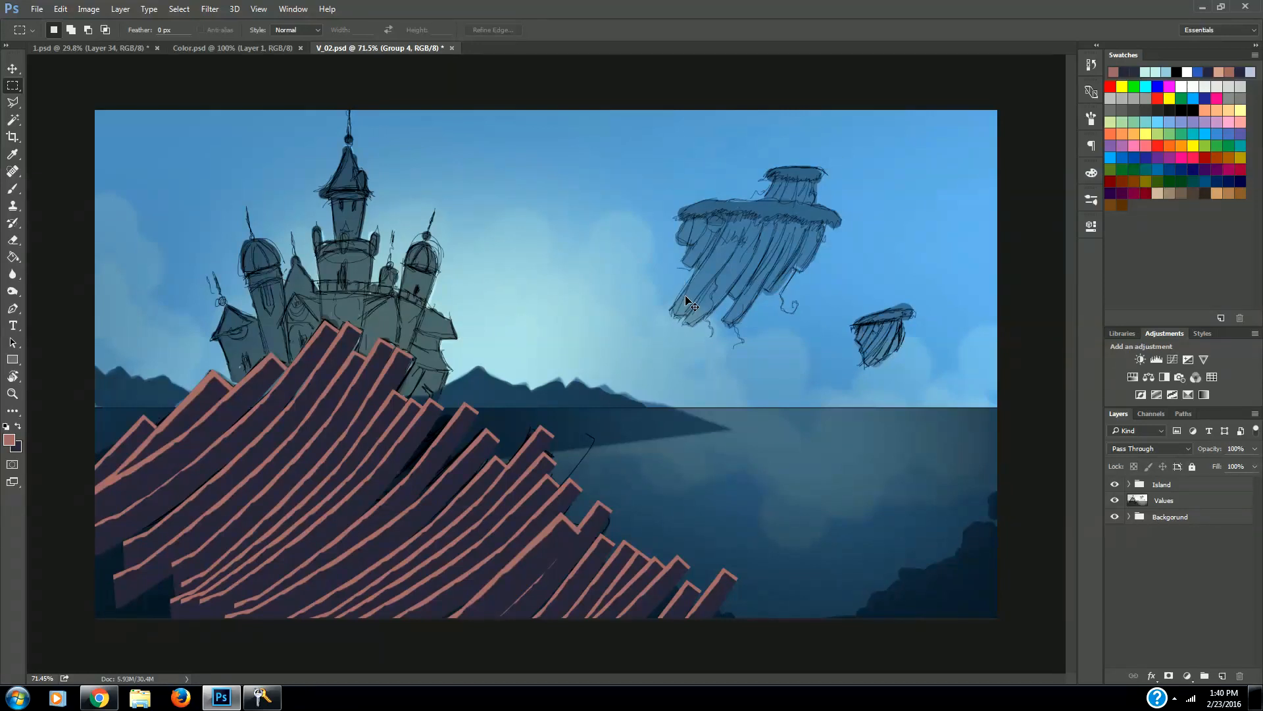
Paste a slab copy over the large floating island, scaled to about 68% and rotated about -19°.
{"action": "key", "text": "ctrl+v"}
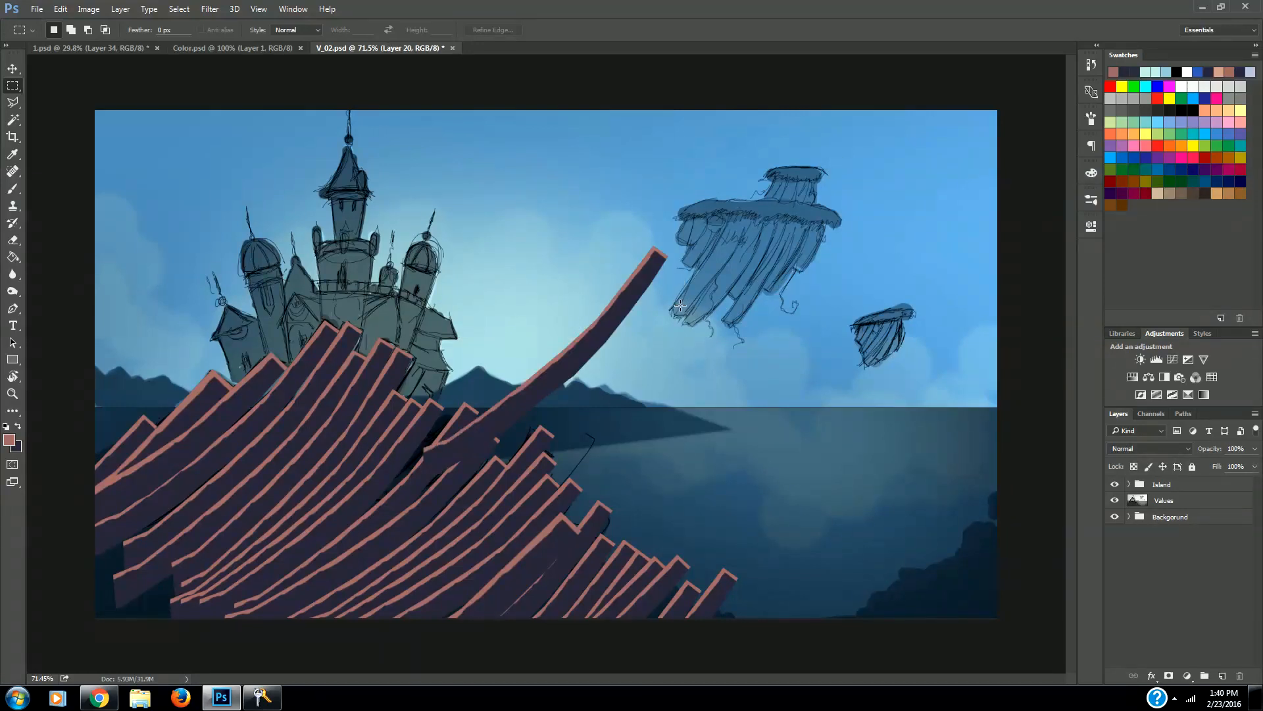
{"action": "key", "text": "ctrl+t"}
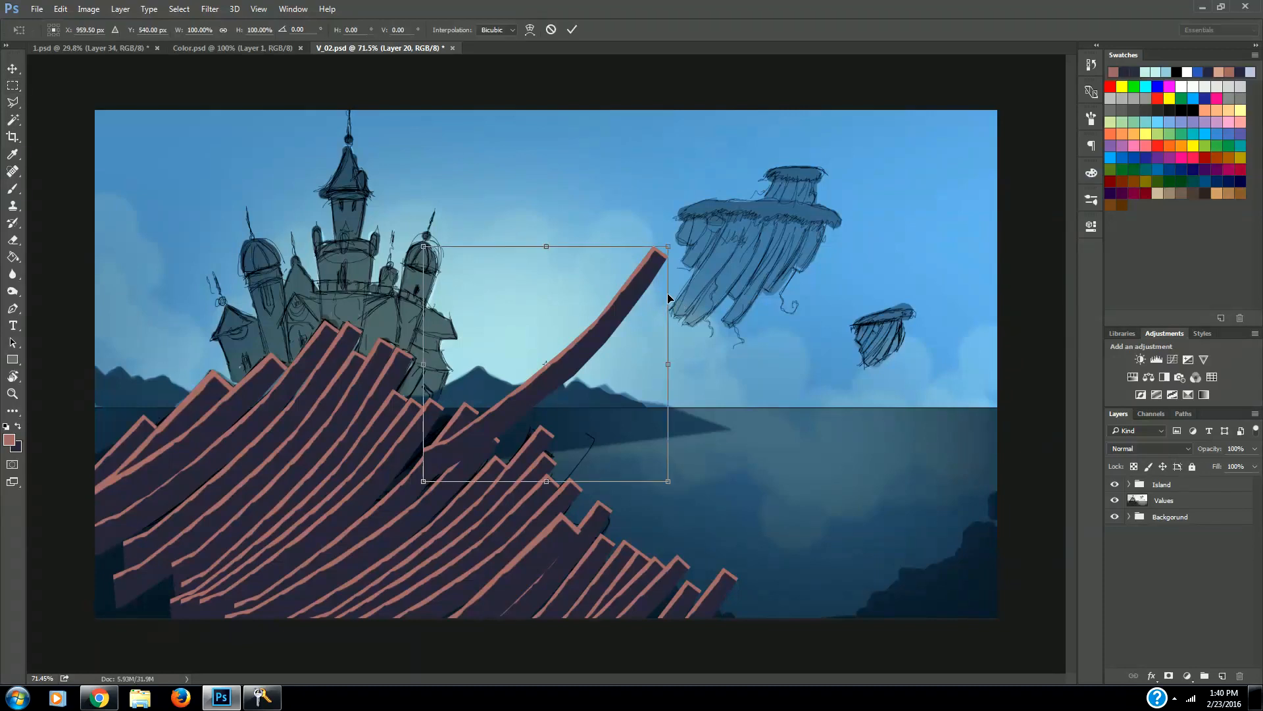
{"action": "left_click_drag", "start_coordinate": [423, 246], "coordinate": [535, 349]}
{"action": "left_click_drag", "start_coordinate": [644, 420], "coordinate": [719, 289]}
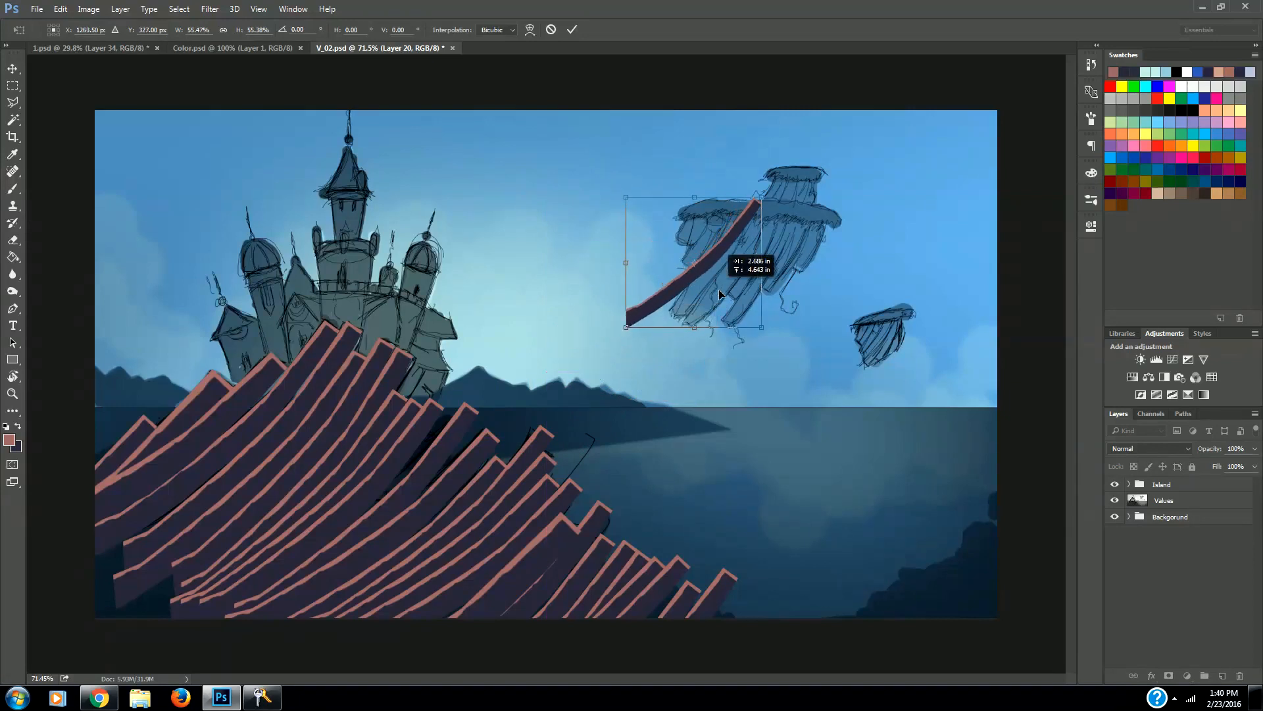
{"action": "left_click_drag", "start_coordinate": [819, 188], "coordinate": [764, 189]}
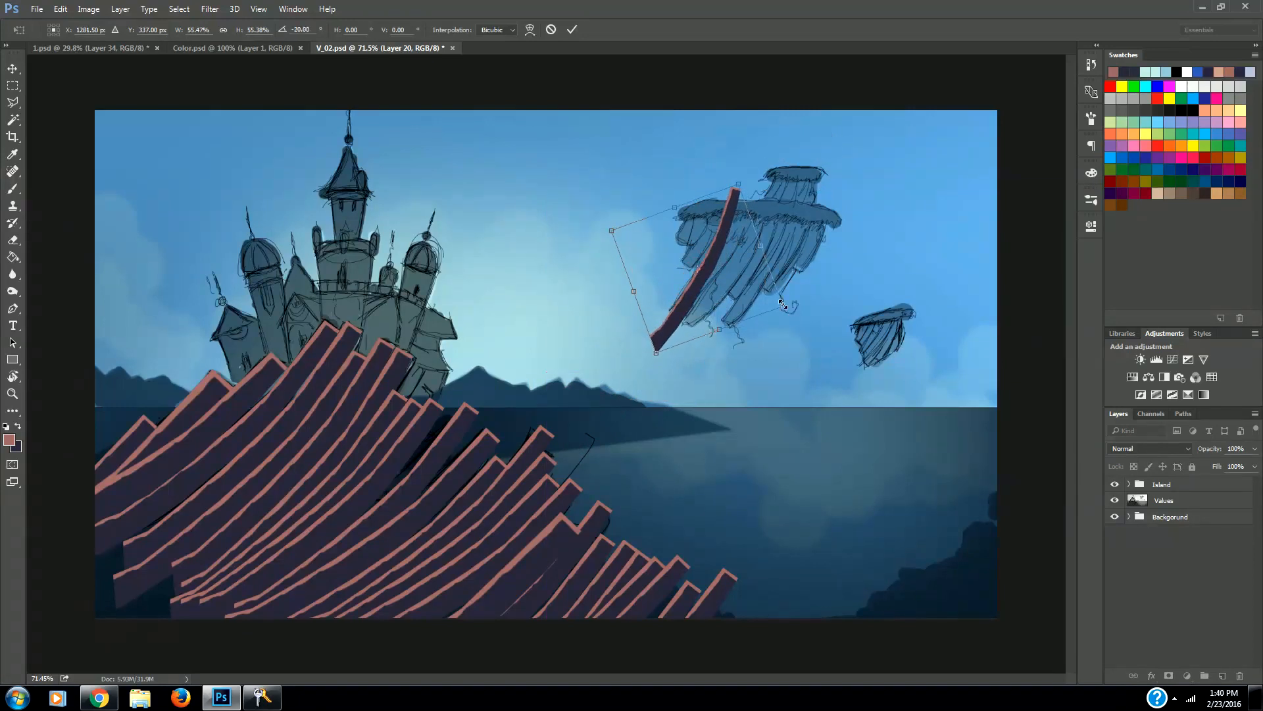
{"action": "left_click_drag", "start_coordinate": [784, 306], "coordinate": [806, 319]}
{"action": "left_click_drag", "start_coordinate": [609, 232], "coordinate": [602, 214]}
{"action": "left_click_drag", "start_coordinate": [825, 150], "coordinate": [809, 186]}
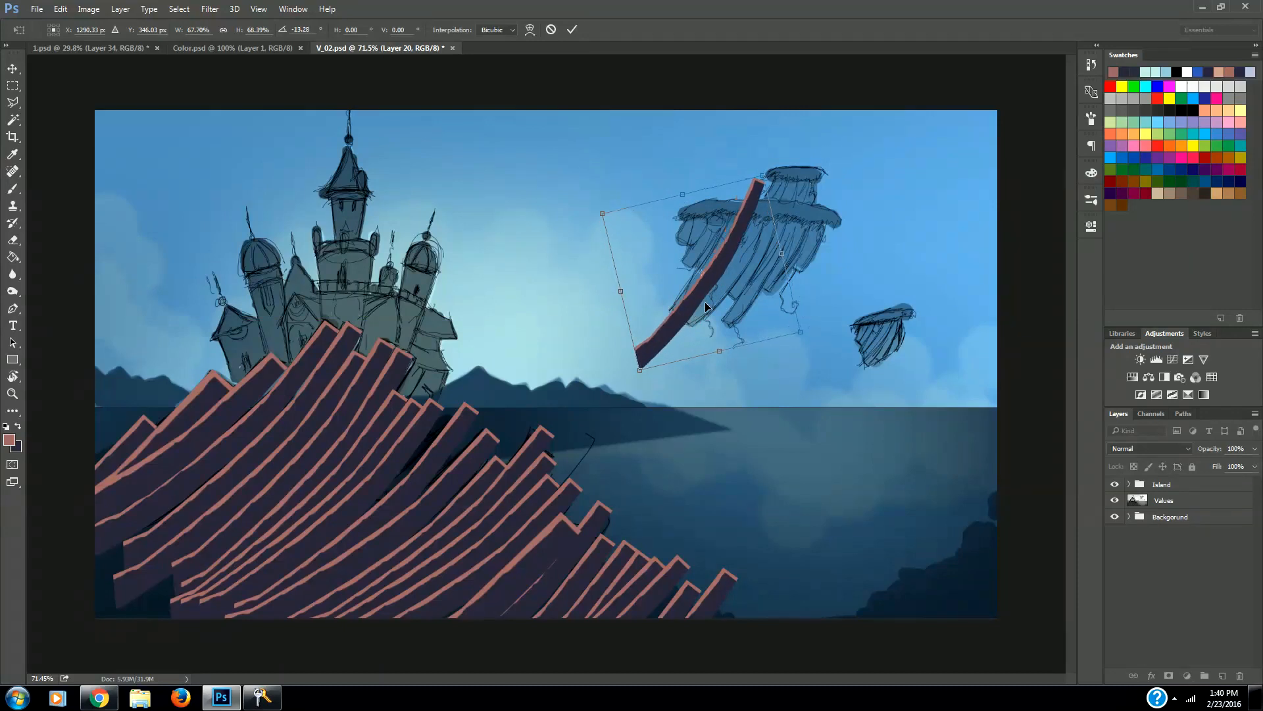
{"action": "left_click_drag", "start_coordinate": [704, 301], "coordinate": [764, 235]}
{"action": "left_click_drag", "start_coordinate": [853, 144], "coordinate": [836, 140]}
{"action": "left_click_drag", "start_coordinate": [775, 217], "coordinate": [765, 218]}
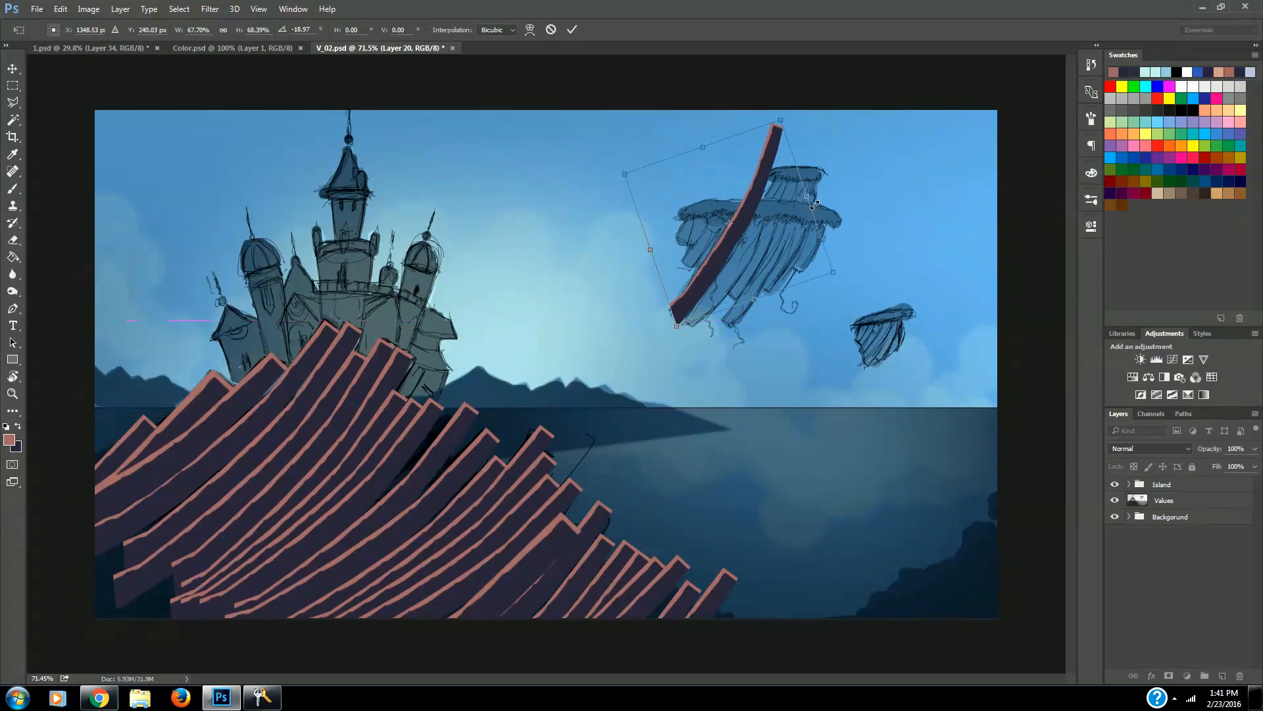
{"action": "key", "text": "Return"}
Cut off the part of the pasted slab above the large floating island's rim with a polygonal selection, and deselect.
{"action": "key", "text": "m"}
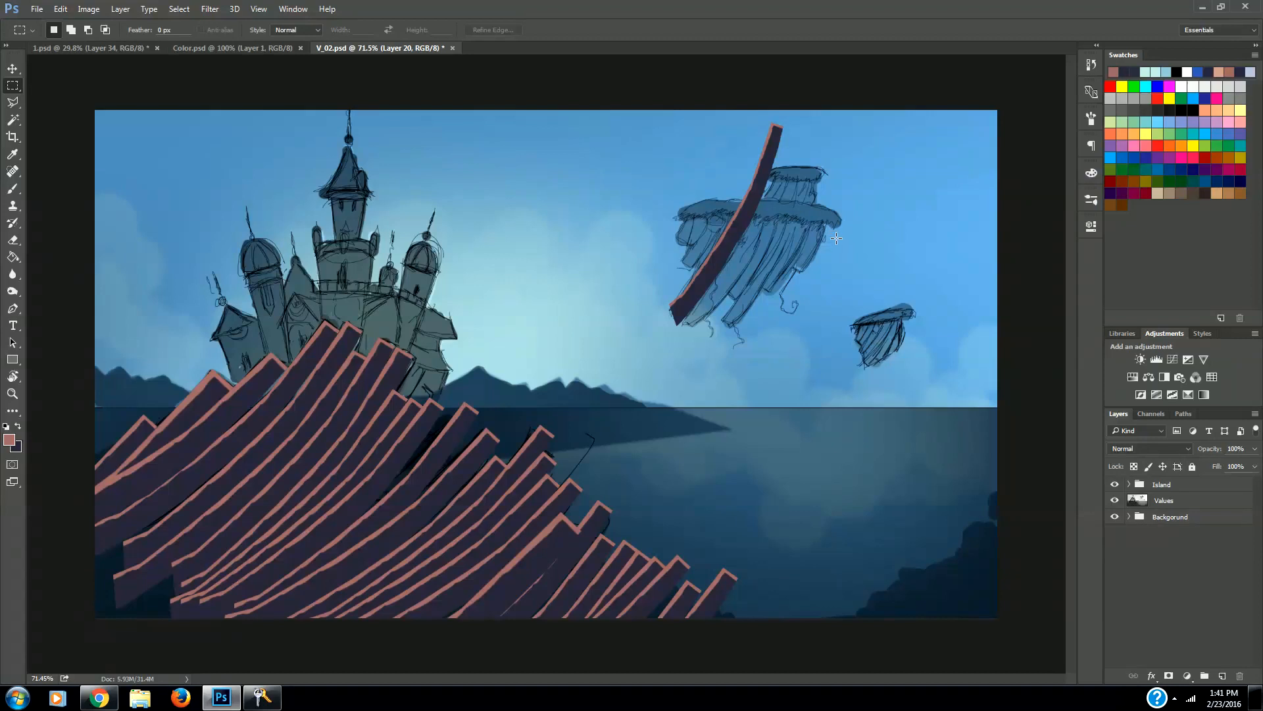
{"action": "key", "text": "l"}
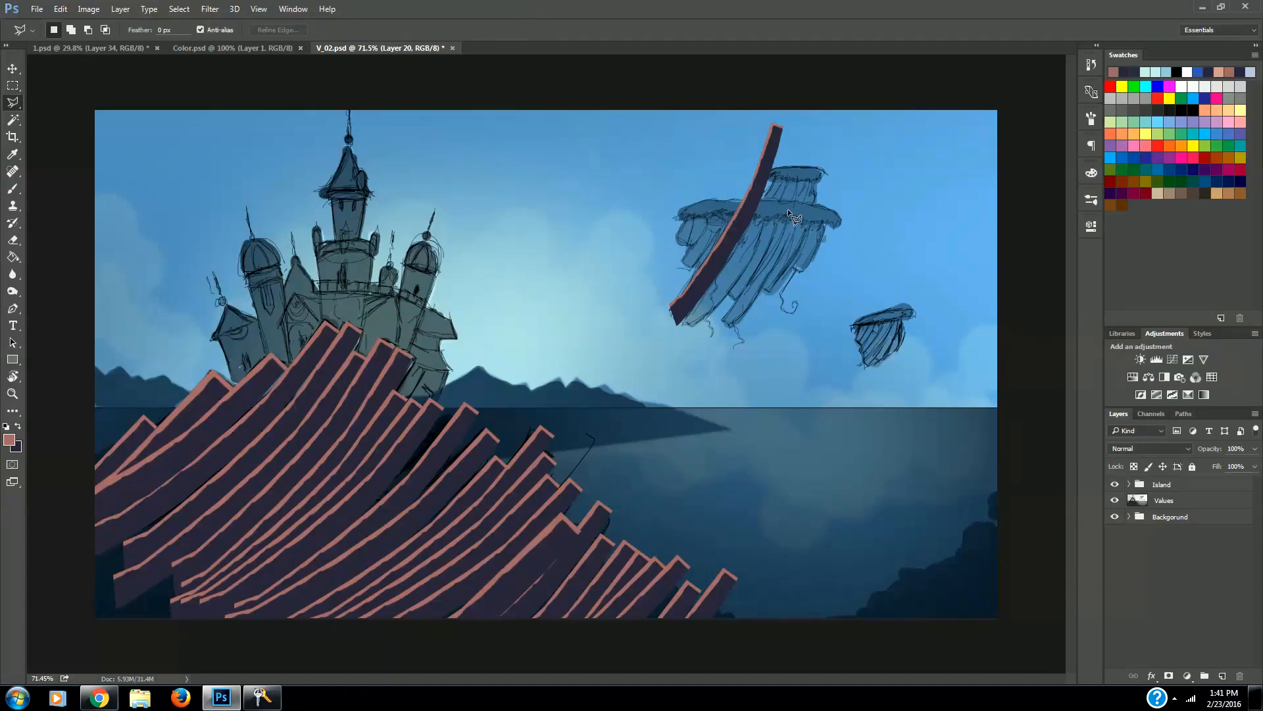
{"action": "left_click", "coordinate": [706, 201]}
{"action": "left_click", "coordinate": [714, 138]}
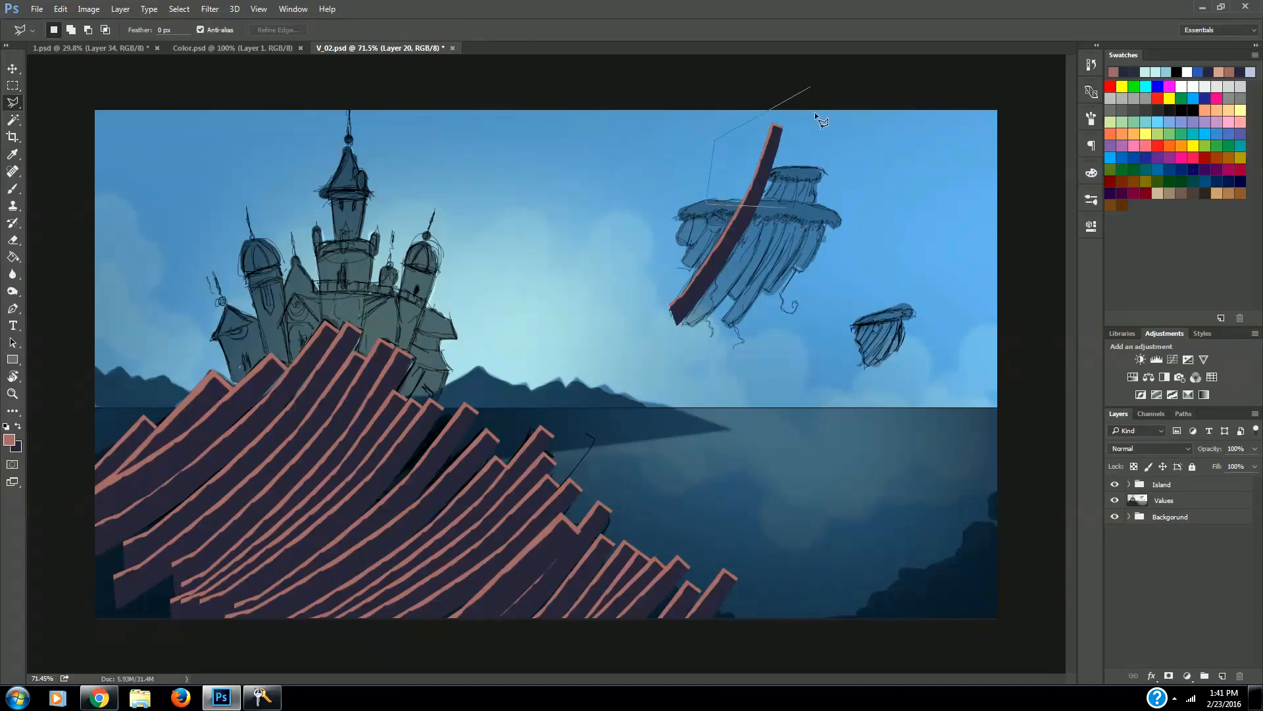
{"action": "double_click", "coordinate": [785, 207]}
{"action": "key", "text": "Delete"}
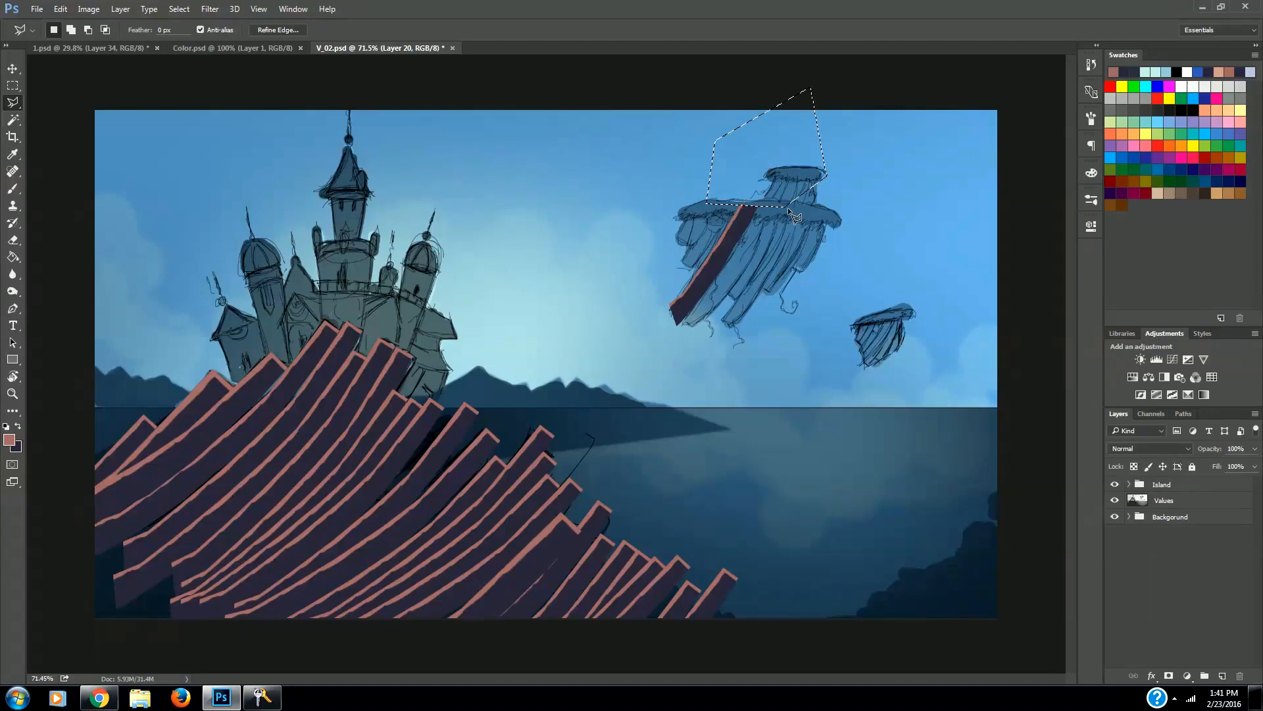
{"action": "key", "text": "m"}
{"action": "key", "text": "ctrl+d"}
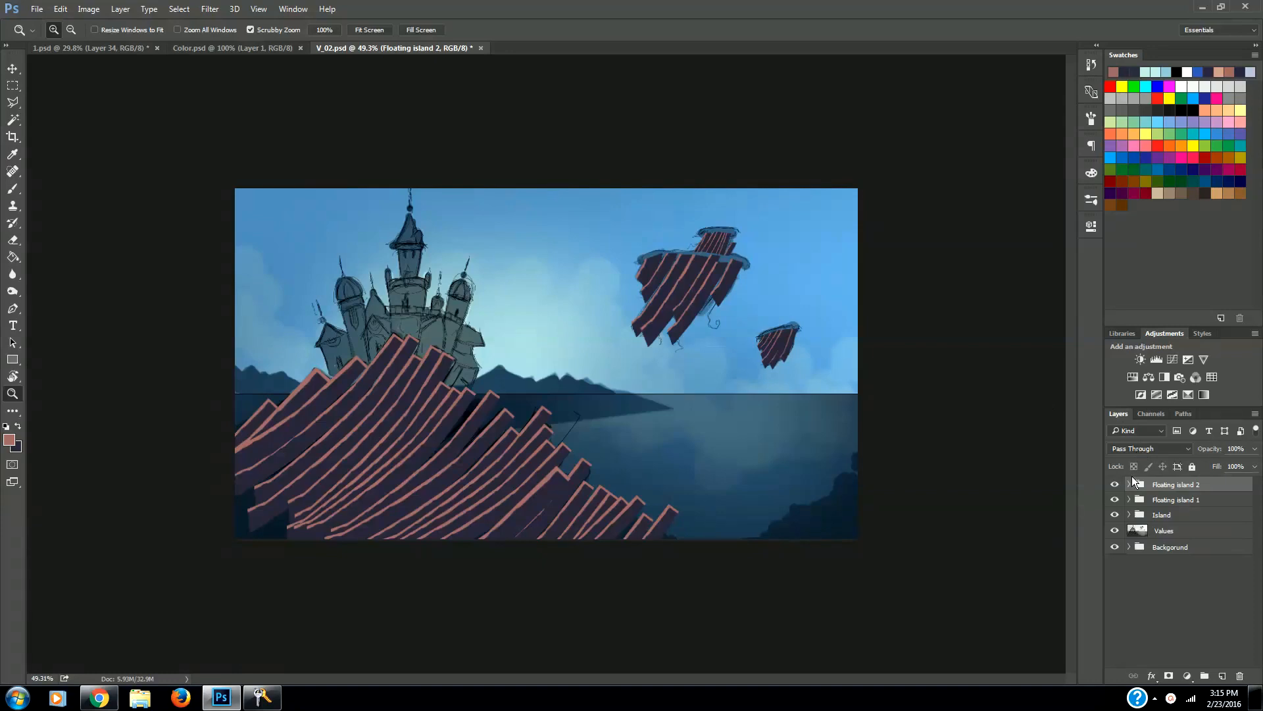
Check what the Island, Floating island 1 and Floating island 2 groups contain by hiding and showing each one.
{"action": "left_click", "coordinate": [1115, 515]}
{"action": "left_click", "coordinate": [1115, 516]}
{"action": "left_click", "coordinate": [1115, 500]}
{"action": "left_click", "coordinate": [1115, 500]}
{"action": "left_click", "coordinate": [1116, 485]}
{"action": "left_click", "coordinate": [1115, 485]}
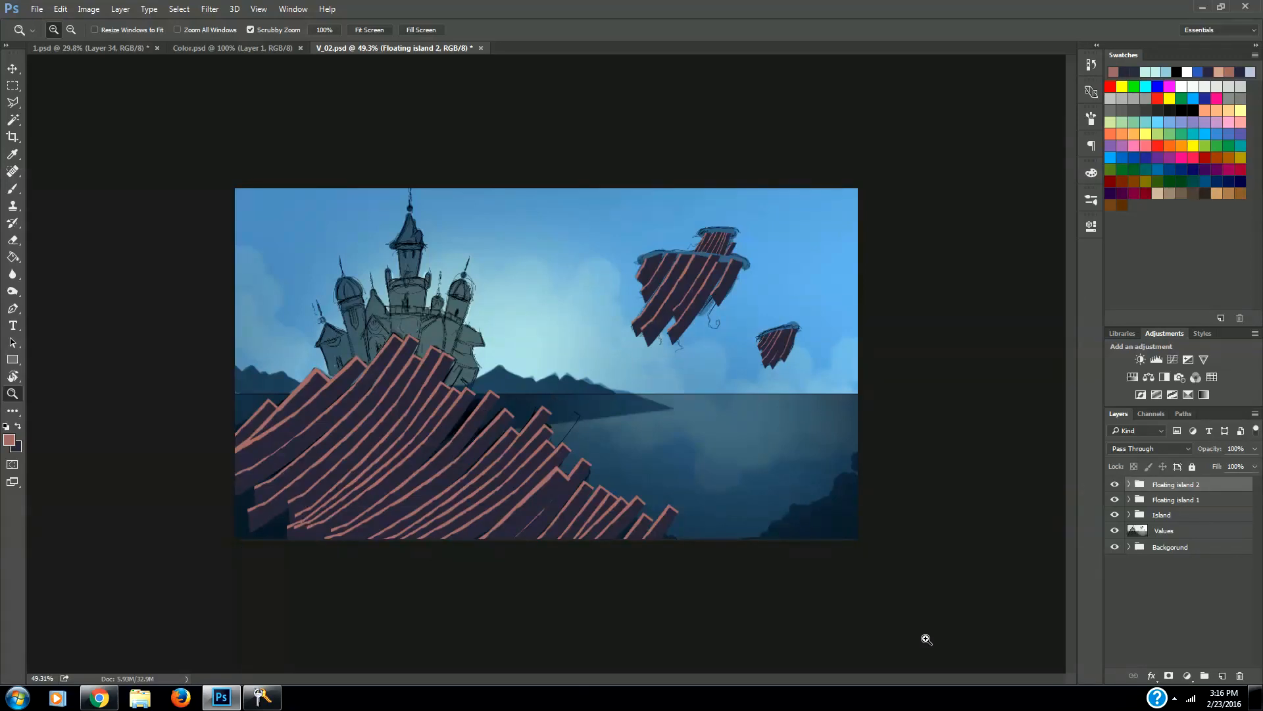
Add a new layer in the Island group and place it below Layer 19.
{"action": "left_click", "coordinate": [1162, 518]}
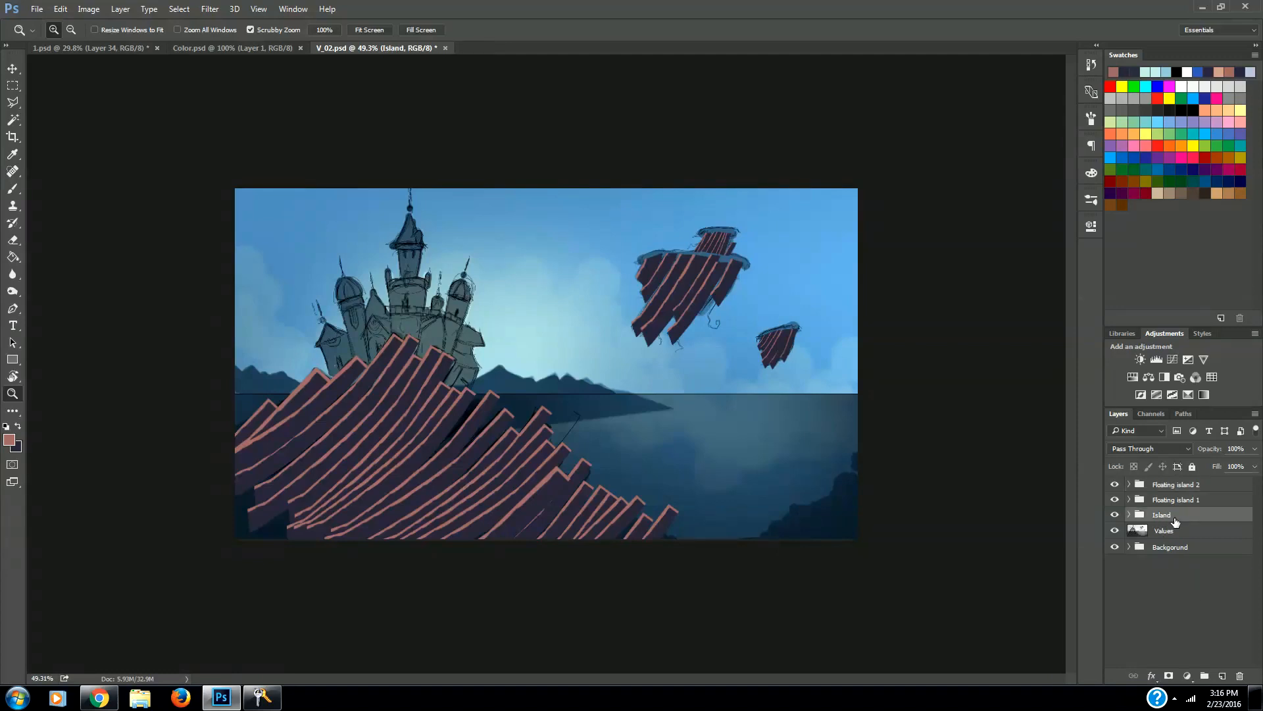
{"action": "left_click", "coordinate": [1129, 516]}
{"action": "left_click", "coordinate": [1176, 531]}
{"action": "left_click", "coordinate": [1224, 677]}
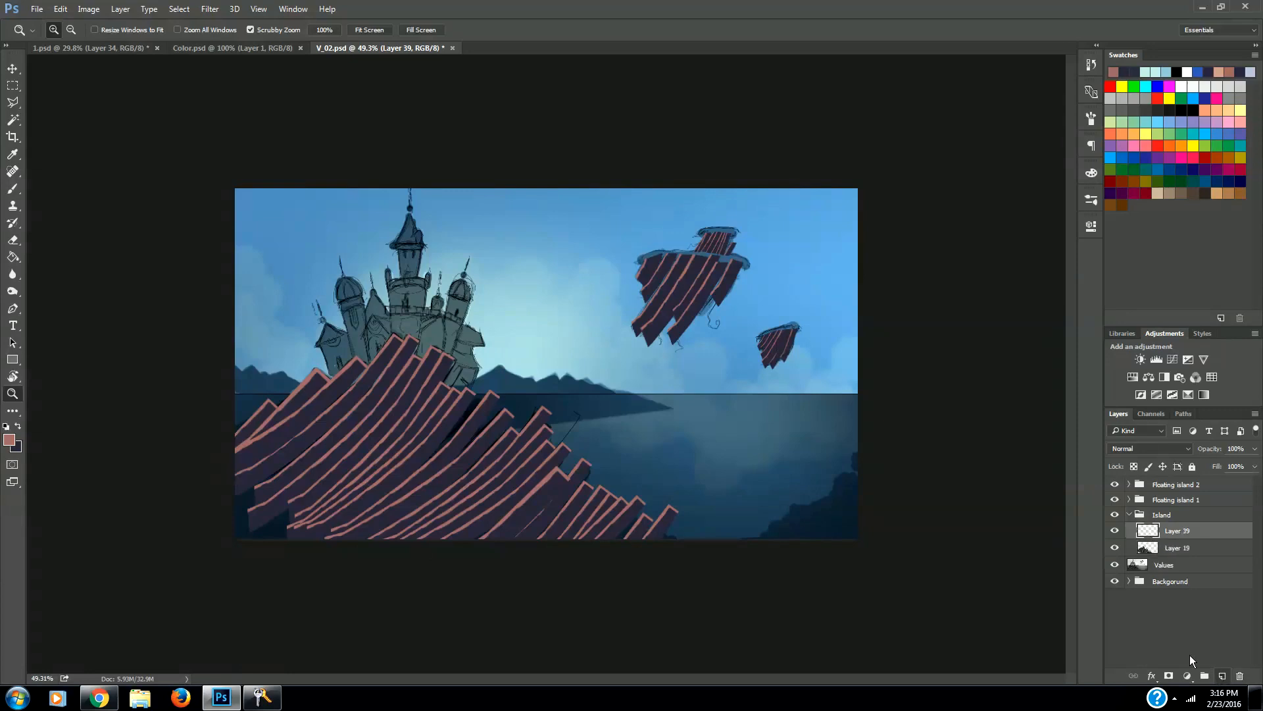
{"action": "left_click_drag", "start_coordinate": [1202, 534], "coordinate": [1203, 560]}
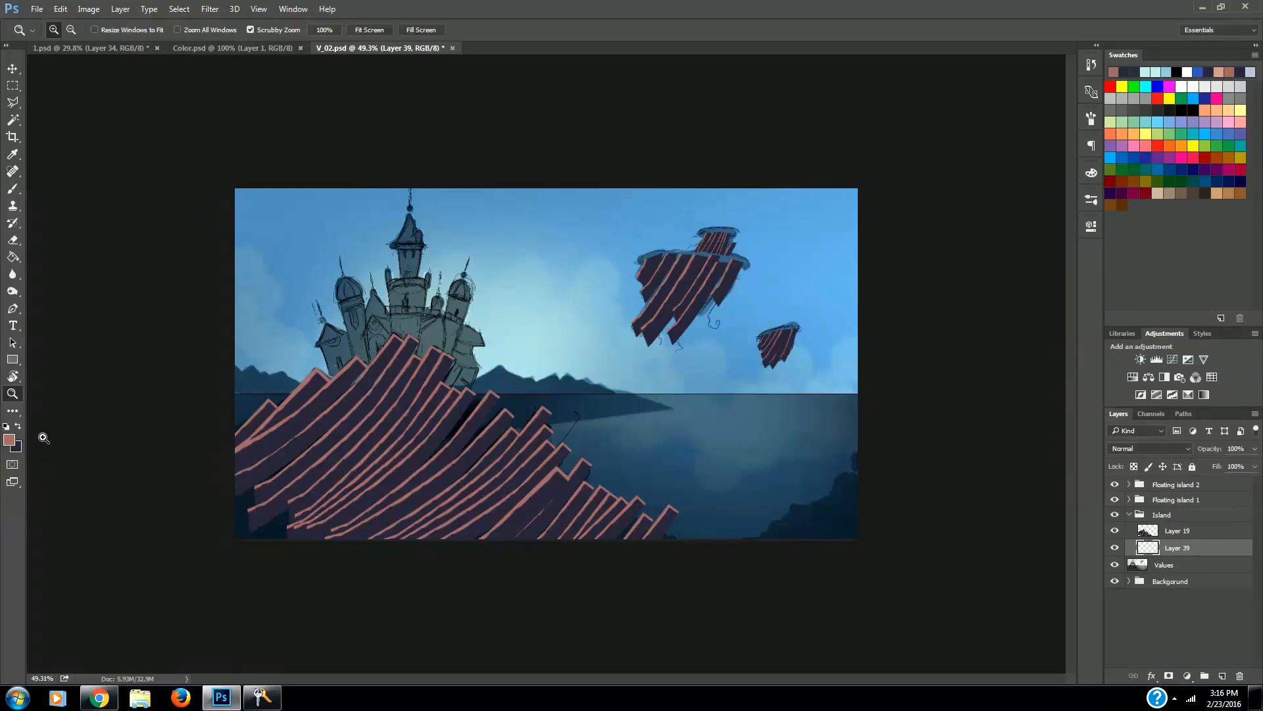
Fill the gaps behind the castle island's slabs with the dark slab colour, using a hard round brush of about 125 px.
{"action": "key", "text": "b"}
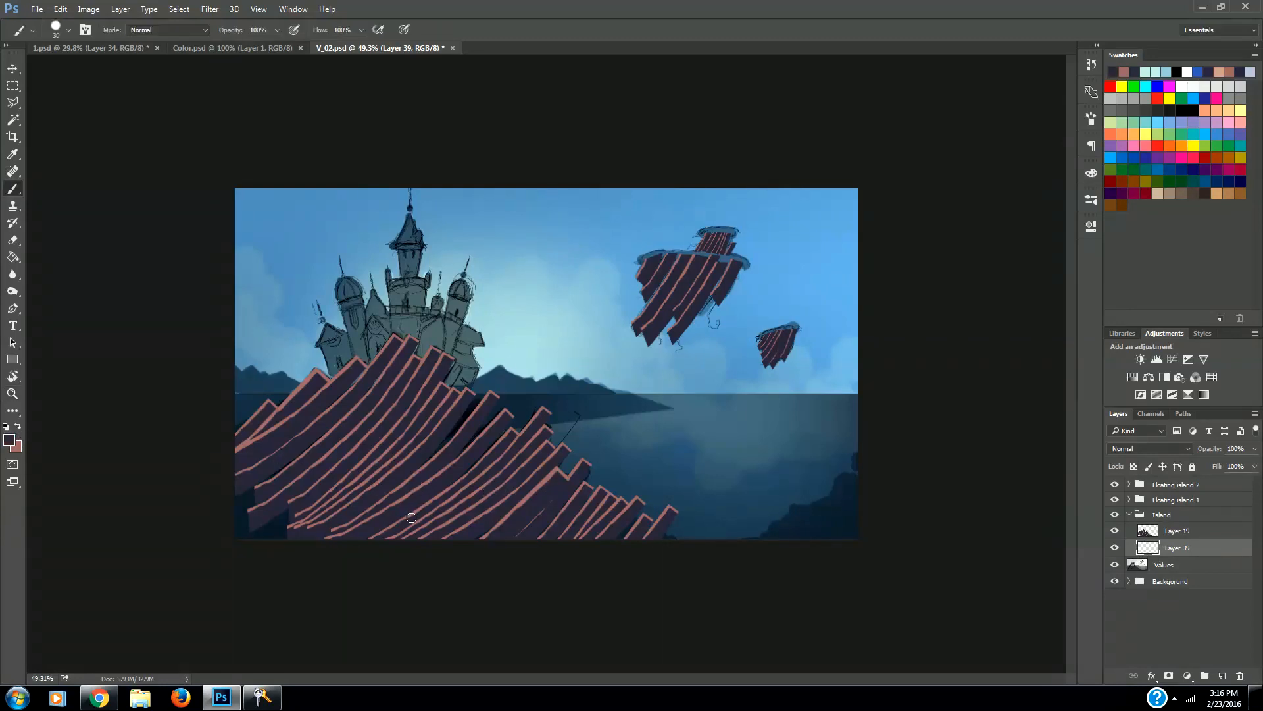
{"action": "key", "text": "bracketright"}
{"action": "key", "text": "bracketright"}
{"action": "key", "text": "bracketright"}
{"action": "key", "text": "bracketright"}
{"action": "key", "text": "bracketright"}
{"action": "key", "text": "bracketright"}
{"action": "key", "text": "bracketright"}
{"action": "key", "text": "bracketright"}
{"action": "key", "text": "bracketright"}
{"action": "key", "text": "bracketright"}
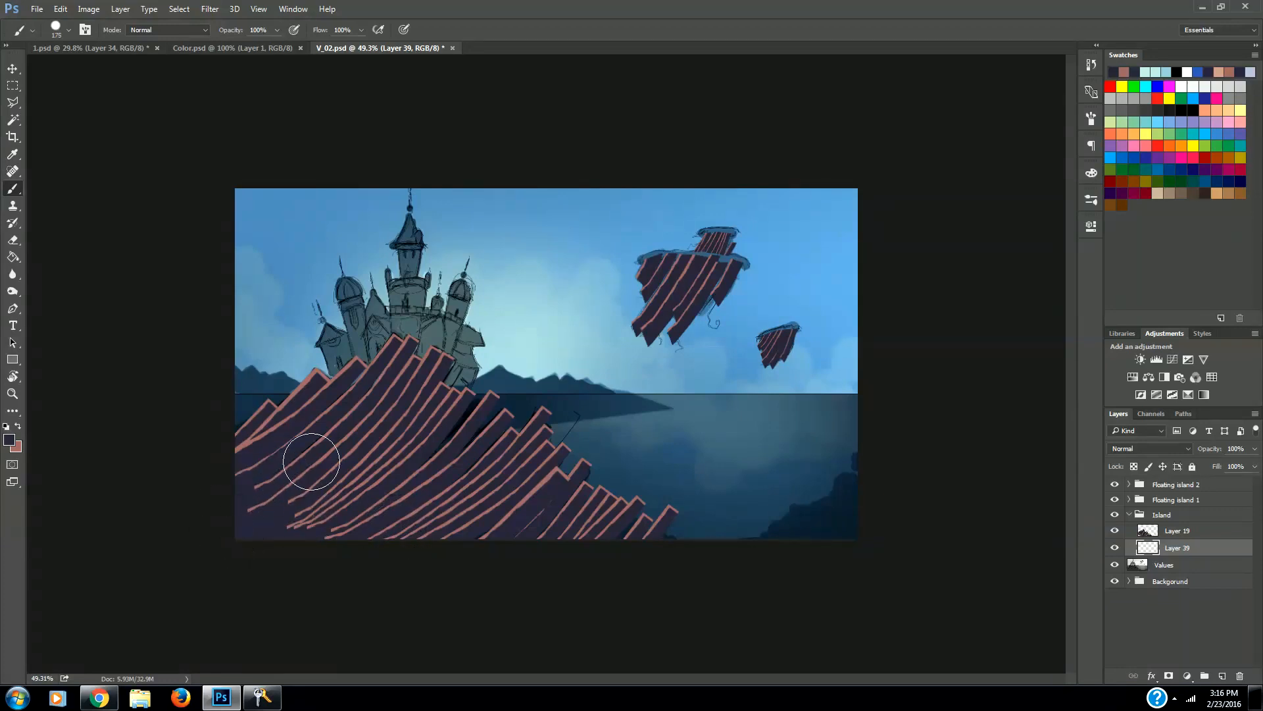
{"action": "key", "text": "bracketleft"}
{"action": "key", "text": "bracketleft"}
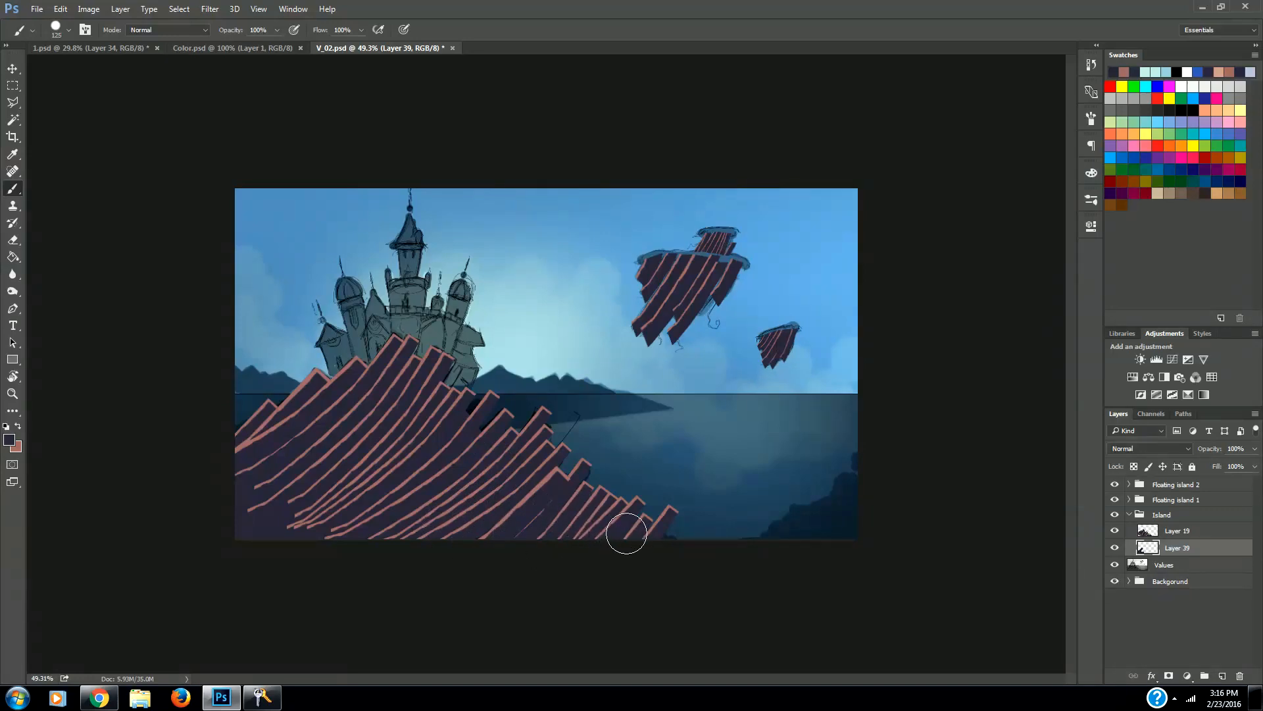
{"action": "left_click_drag", "start_coordinate": [655, 549], "coordinate": [665, 561]}
Add a new layer in the Floating island 1 group and place it below Layer 34.
{"action": "left_click", "coordinate": [1131, 514]}
{"action": "left_click", "coordinate": [1129, 500]}
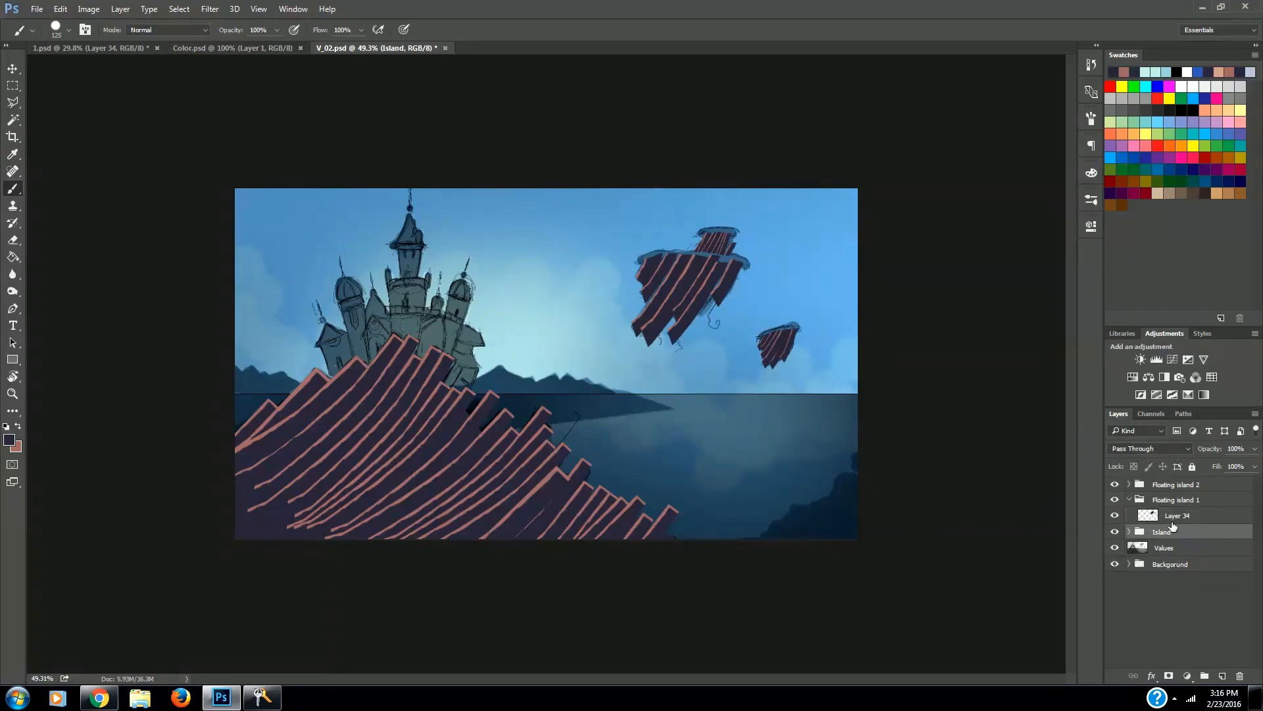
{"action": "left_click", "coordinate": [1179, 520]}
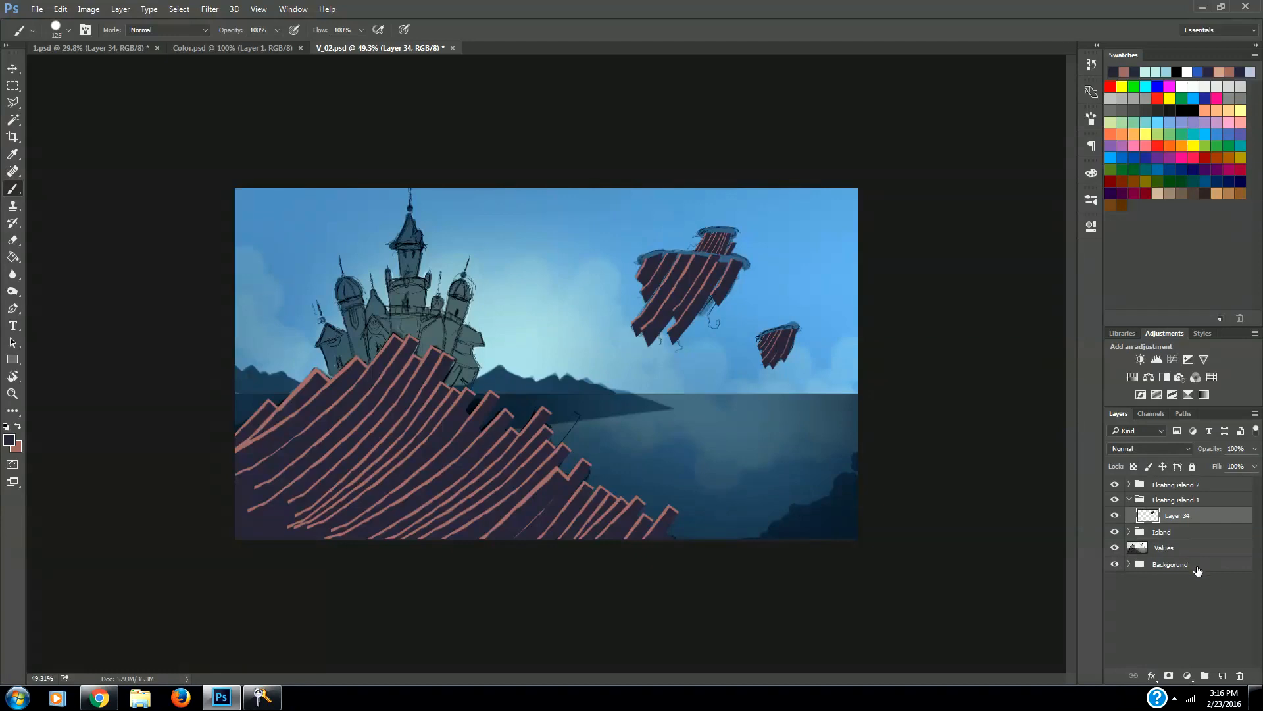
{"action": "left_click", "coordinate": [1222, 676]}
{"action": "left_click_drag", "start_coordinate": [1175, 515], "coordinate": [1173, 538]}
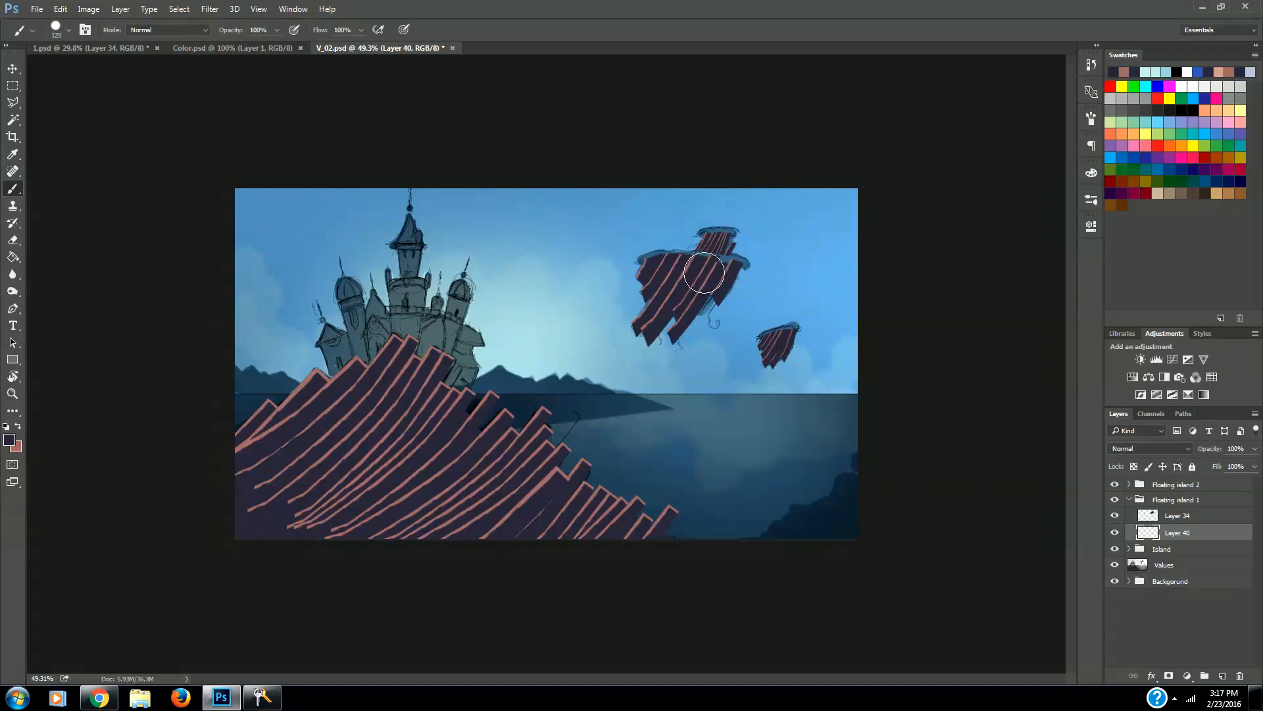
Paint the dark slab colour behind the large floating island's slabs with a 90 px brush.
{"action": "key", "text": "bracketleft"}
{"action": "key", "text": "bracketleft"}
{"action": "mouse_move", "coordinate": [714, 247]}
{"action": "left_mouse_down"}
{"action": "mouse_move", "coordinate": [721, 237]}
{"action": "mouse_move", "coordinate": [711, 254]}
{"action": "left_mouse_up"}
{"action": "left_click", "coordinate": [782, 344], "text": "ctrl"}
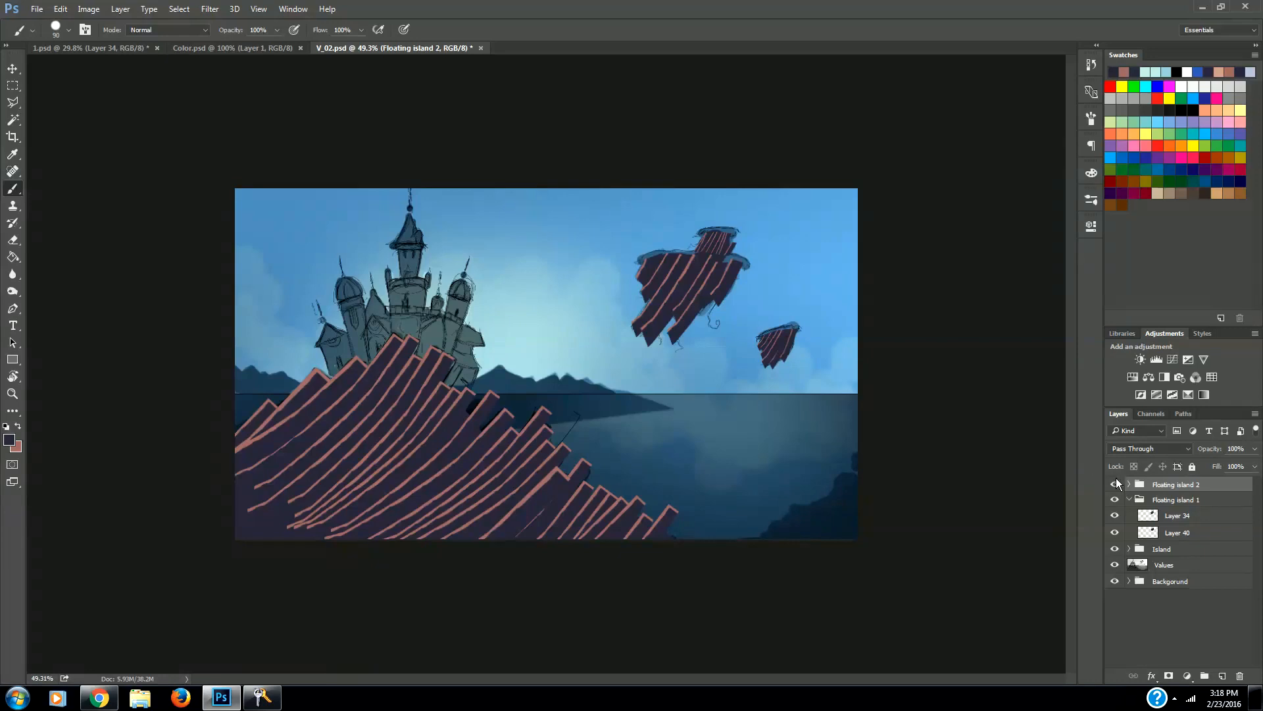
Merge Layer 34 and Layer 40 in the Floating island 1 group and collapse the group.
{"action": "left_click", "coordinate": [1166, 518]}
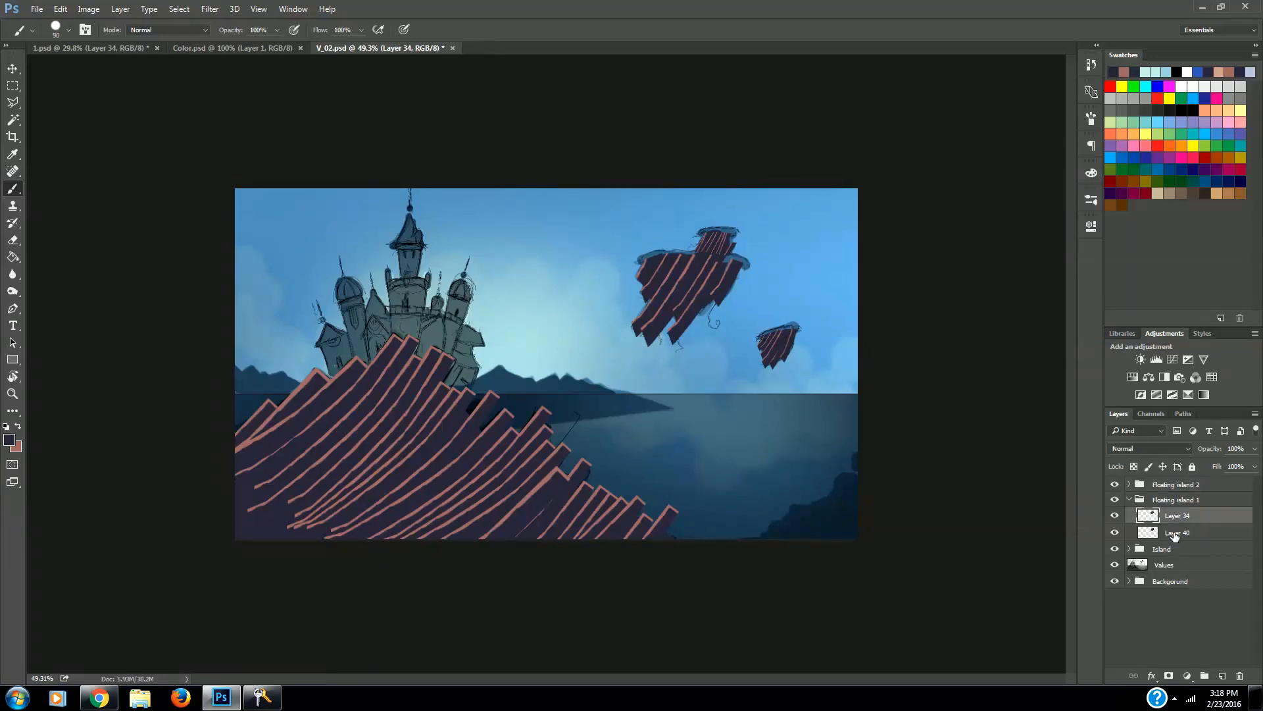
{"action": "left_click", "coordinate": [1174, 534], "text": "shift"}
{"action": "right_click", "coordinate": [1181, 529]}
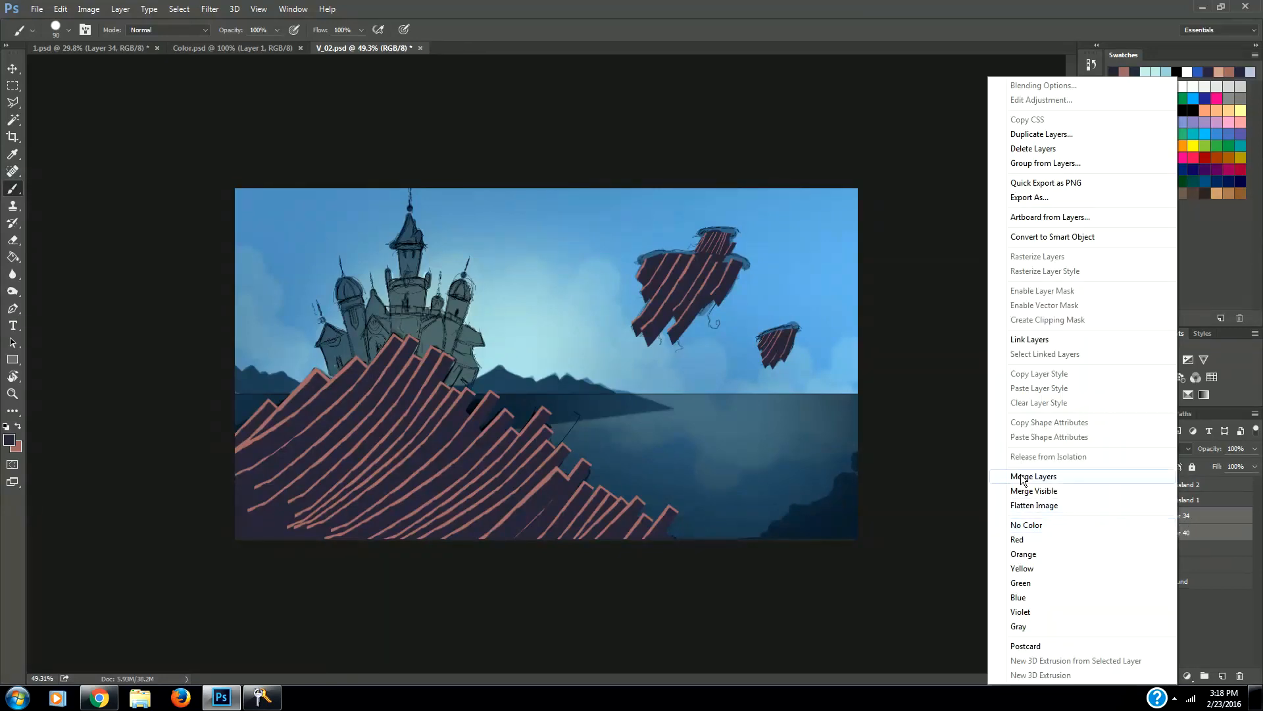
{"action": "left_click", "coordinate": [1022, 477]}
{"action": "left_click", "coordinate": [1129, 500]}
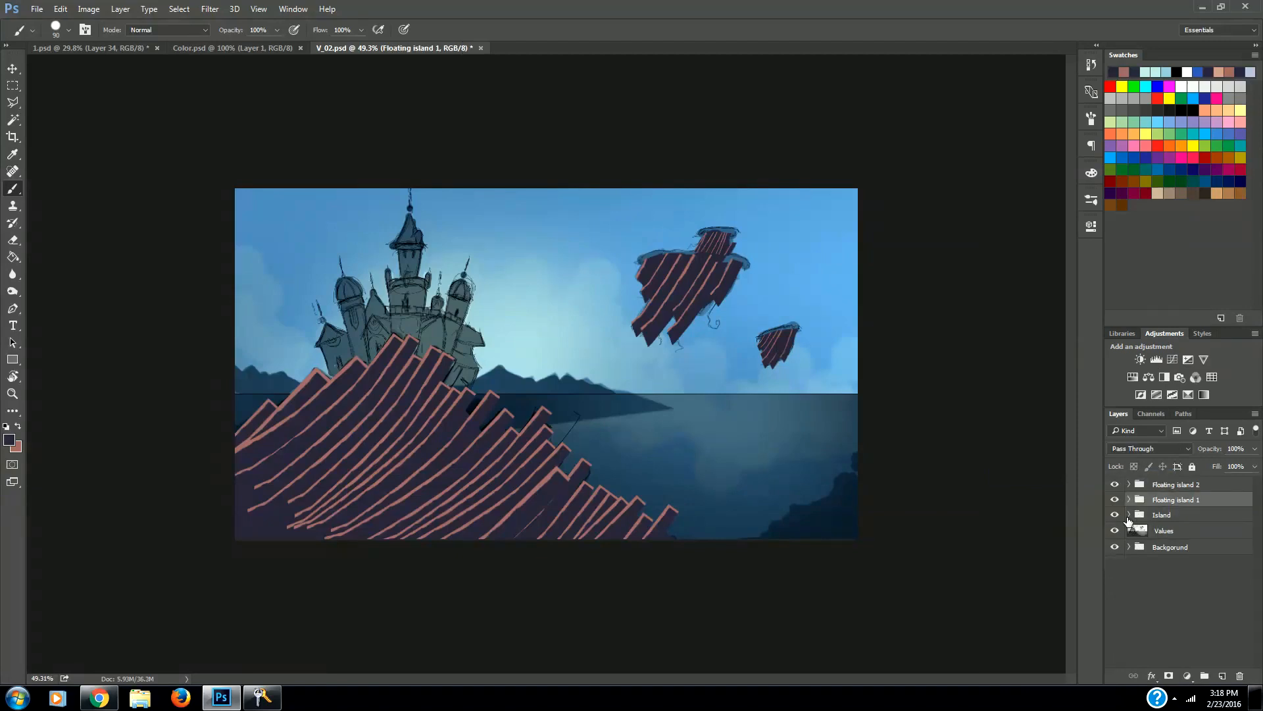
Merge Layer 19 and Layer 39 in the Island group.
{"action": "left_click", "coordinate": [1115, 514]}
{"action": "left_click", "coordinate": [1115, 514]}
{"action": "left_click", "coordinate": [1129, 515]}
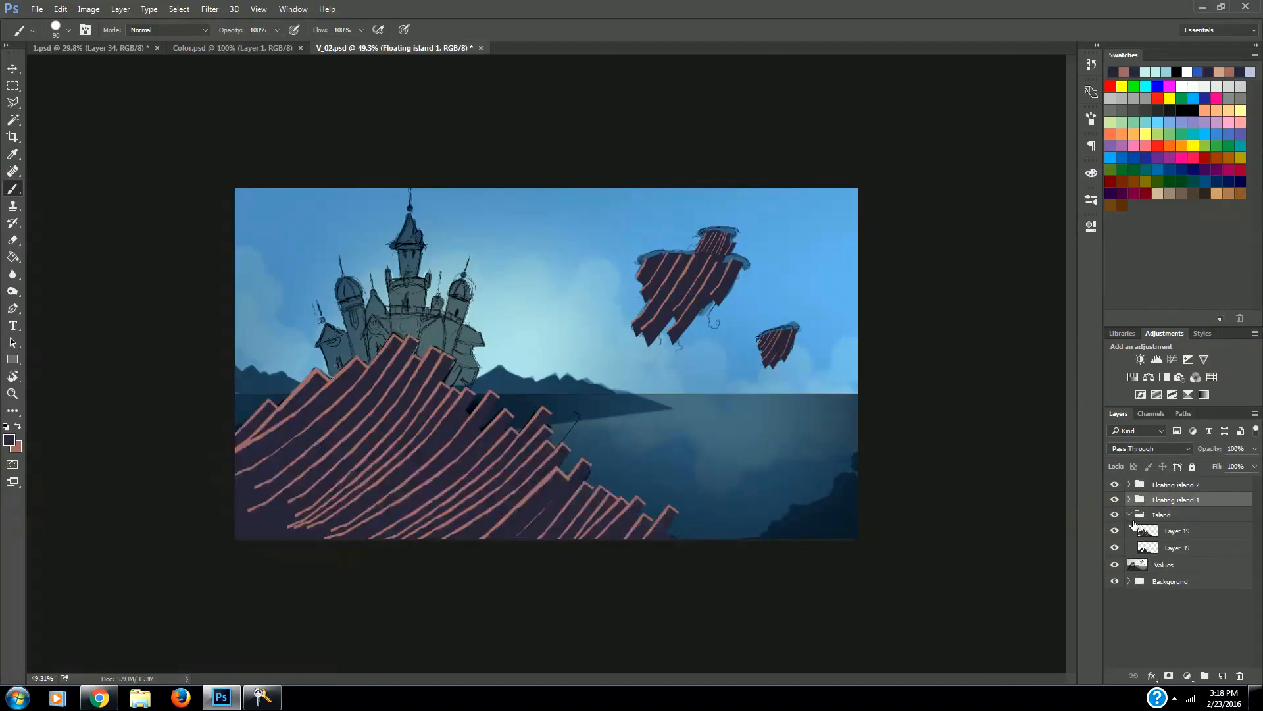
{"action": "left_click", "coordinate": [1176, 536]}
{"action": "left_click", "coordinate": [1180, 549], "text": "shift"}
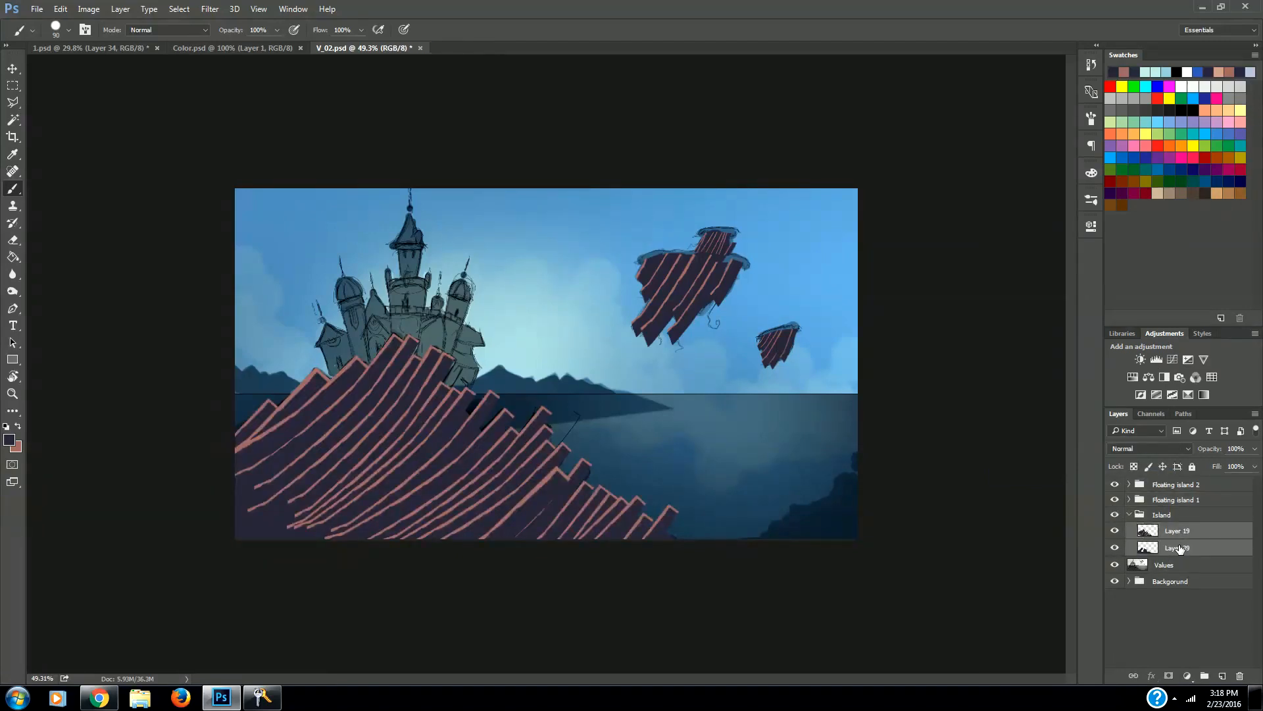
{"action": "right_click", "coordinate": [1179, 548]}
{"action": "left_click", "coordinate": [1108, 478]}
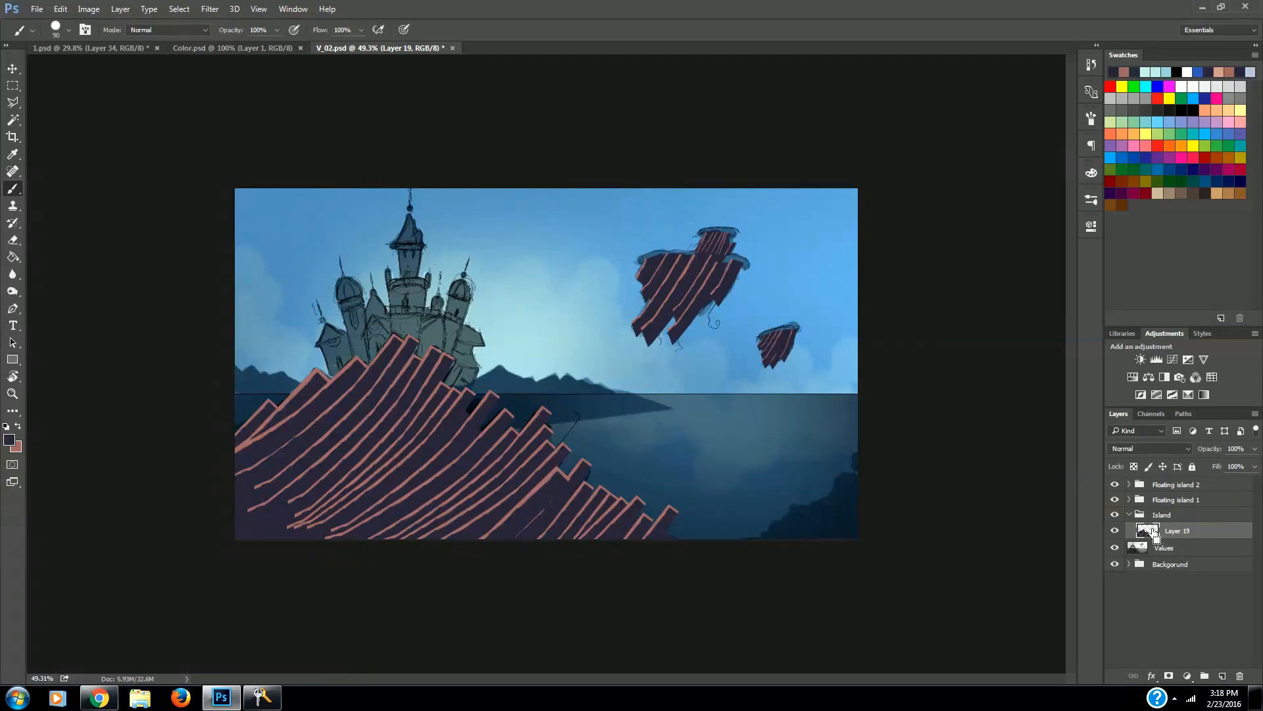
Load the outline of merged Layer 19 as a selection and add a new layer above it.
{"action": "left_click", "coordinate": [1155, 533], "text": "ctrl"}
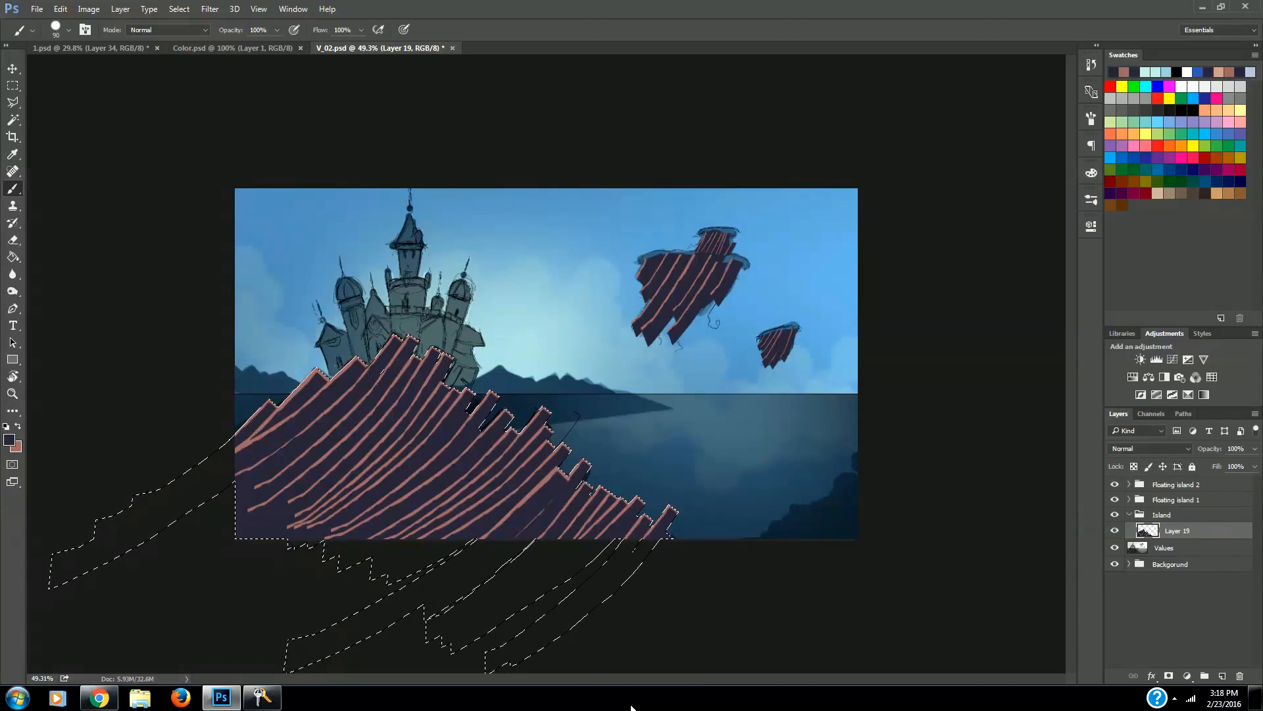
{"action": "left_click", "coordinate": [1222, 675]}
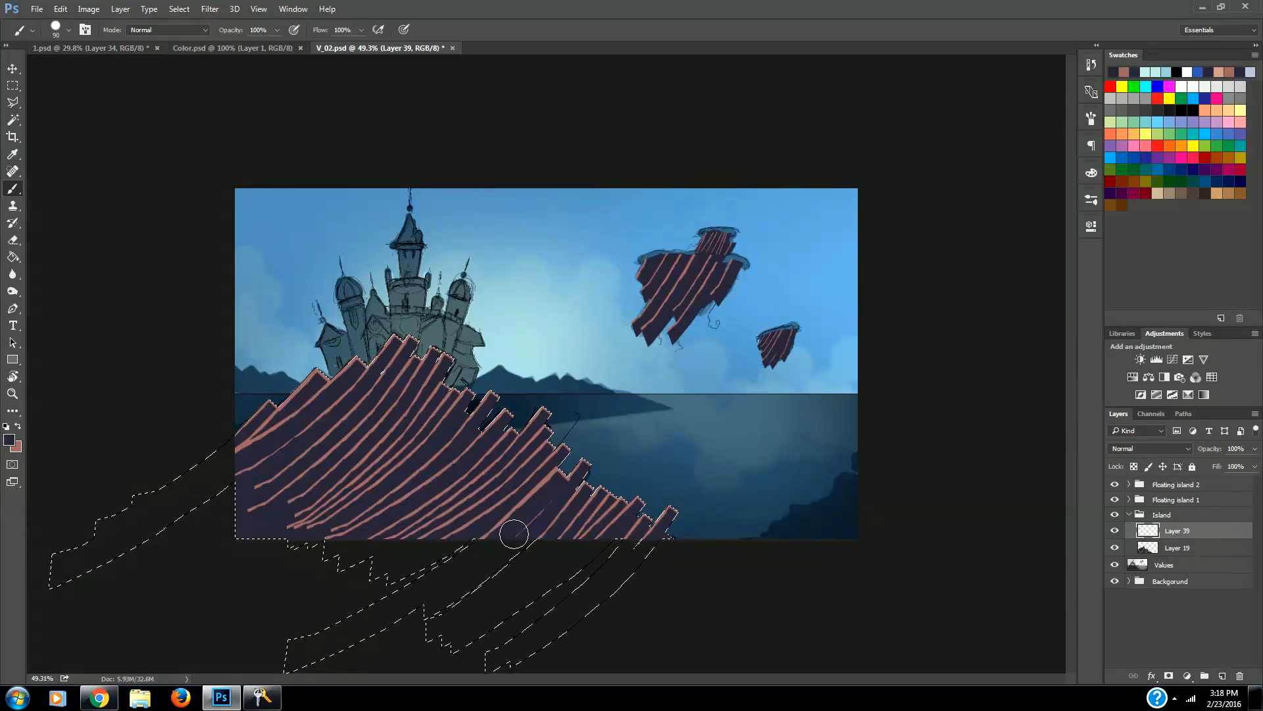
Shade the lower part of the castle rock inside the selection with the dark colour, using a soft round brush at 600 px.
{"action": "left_click", "coordinate": [1091, 120]}
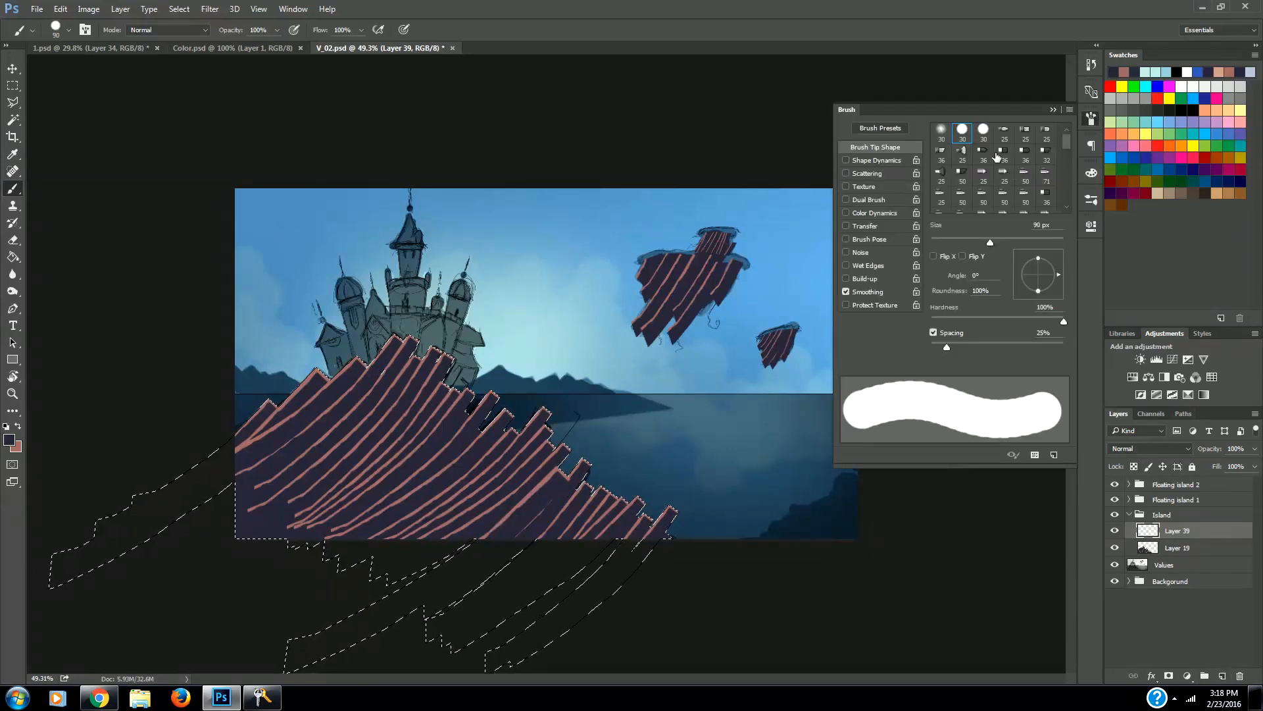
{"action": "left_click", "coordinate": [942, 131]}
{"action": "left_click", "coordinate": [1091, 119]}
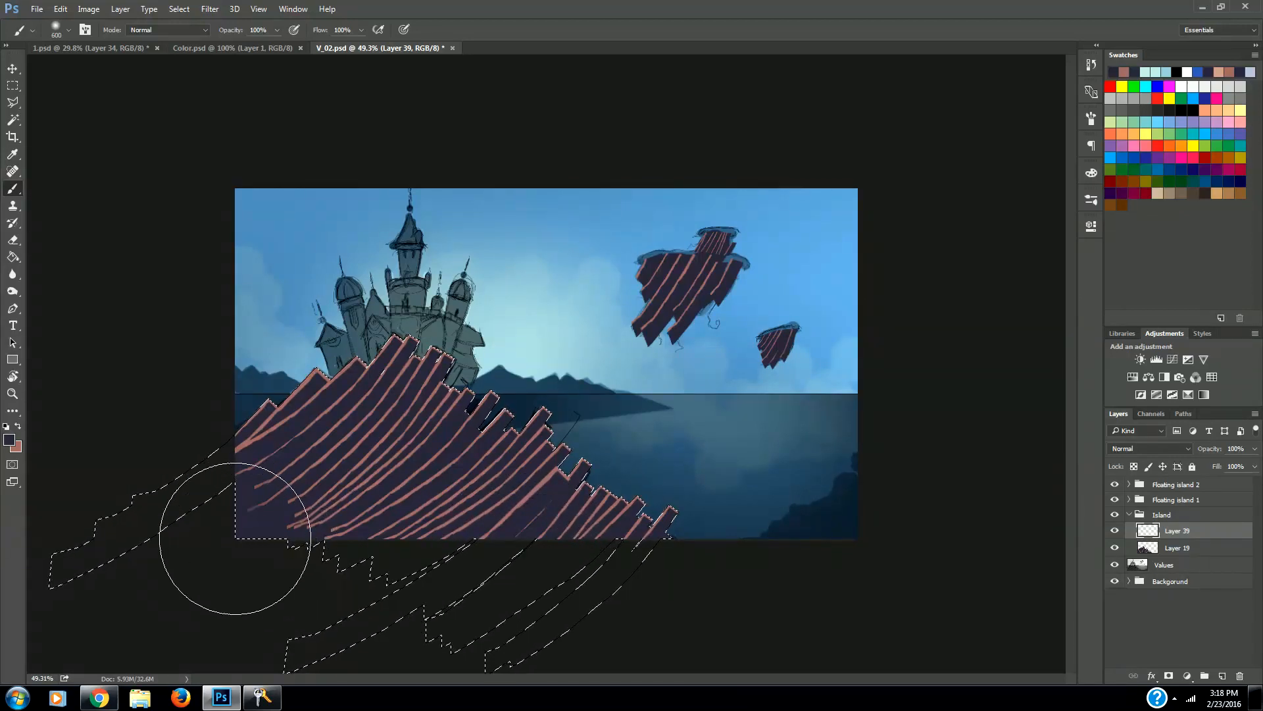
{"action": "left_click_drag", "start_coordinate": [235, 539], "coordinate": [419, 578]}
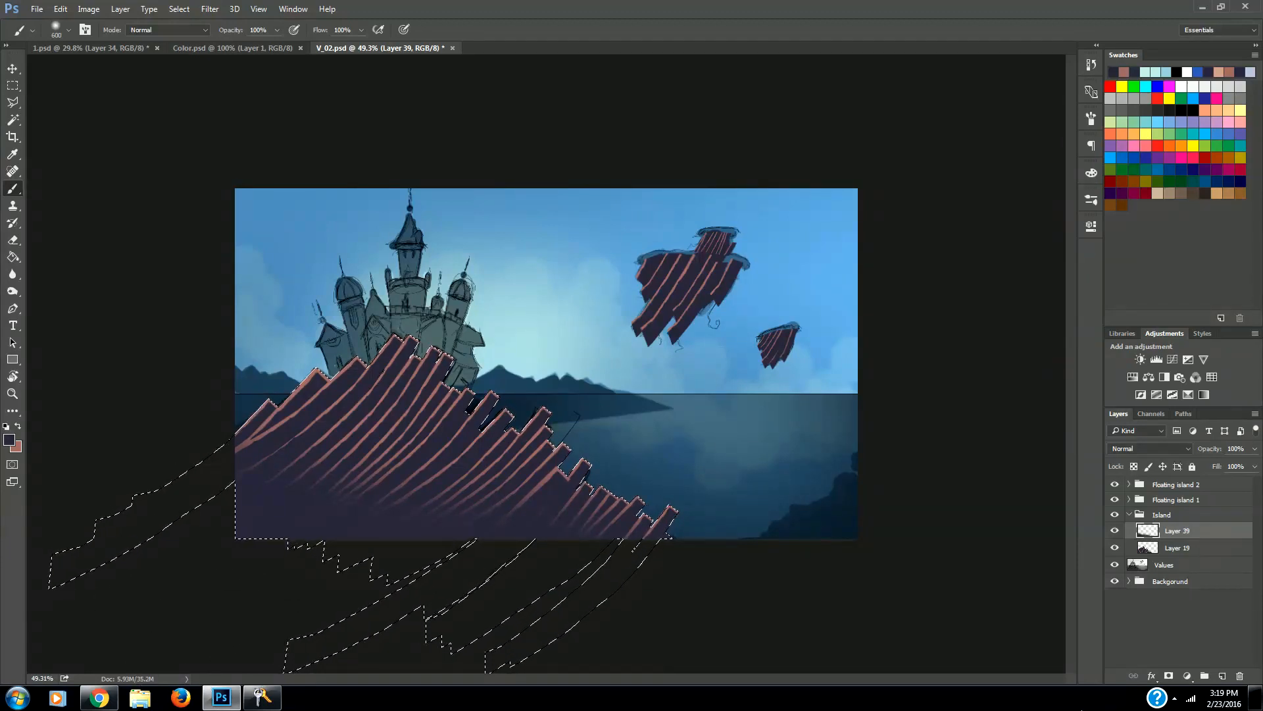
Deselect the castle rock outline, switch to the Polygonal Lasso tool and collapse the Island group.
{"action": "key", "text": "m"}
{"action": "key", "text": "ctrl+d"}
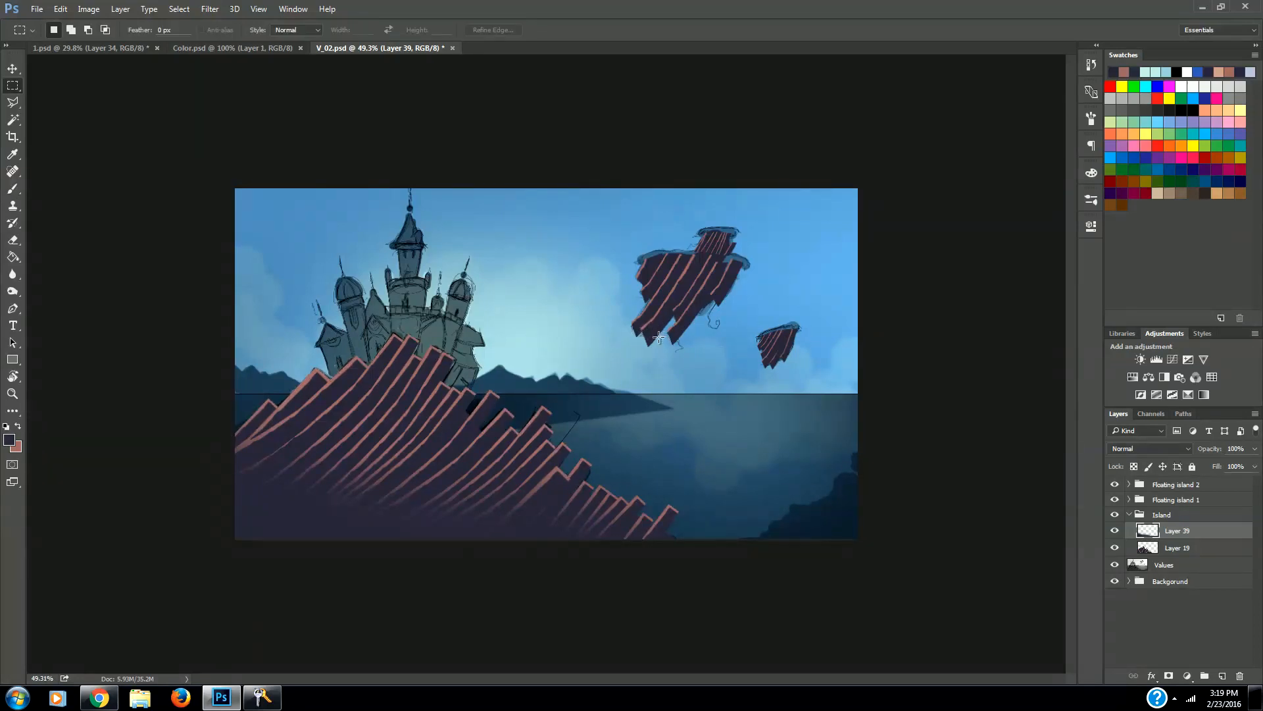
{"action": "left_click", "coordinate": [12, 102]}
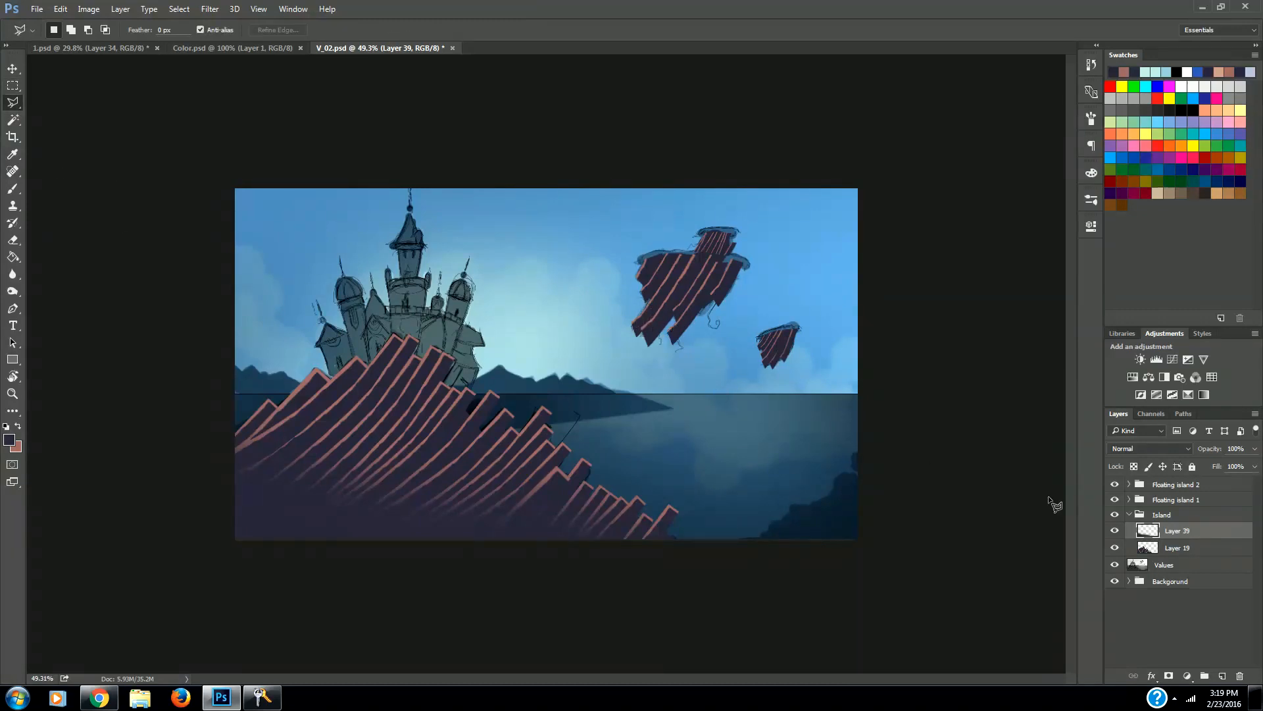
{"action": "left_click", "coordinate": [1129, 515]}
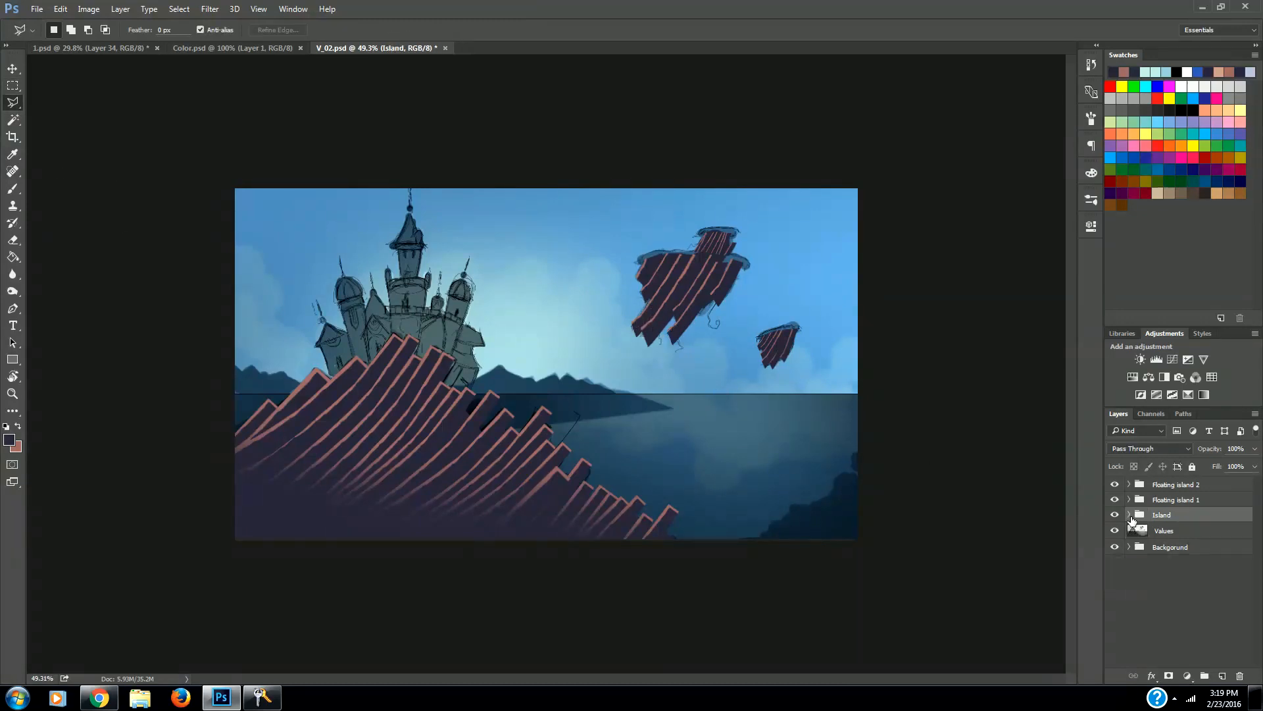
Try to delete a lassoed area at the larger floating island's edge with the Floating island 1 group selected.
{"action": "left_click", "coordinate": [1167, 500]}
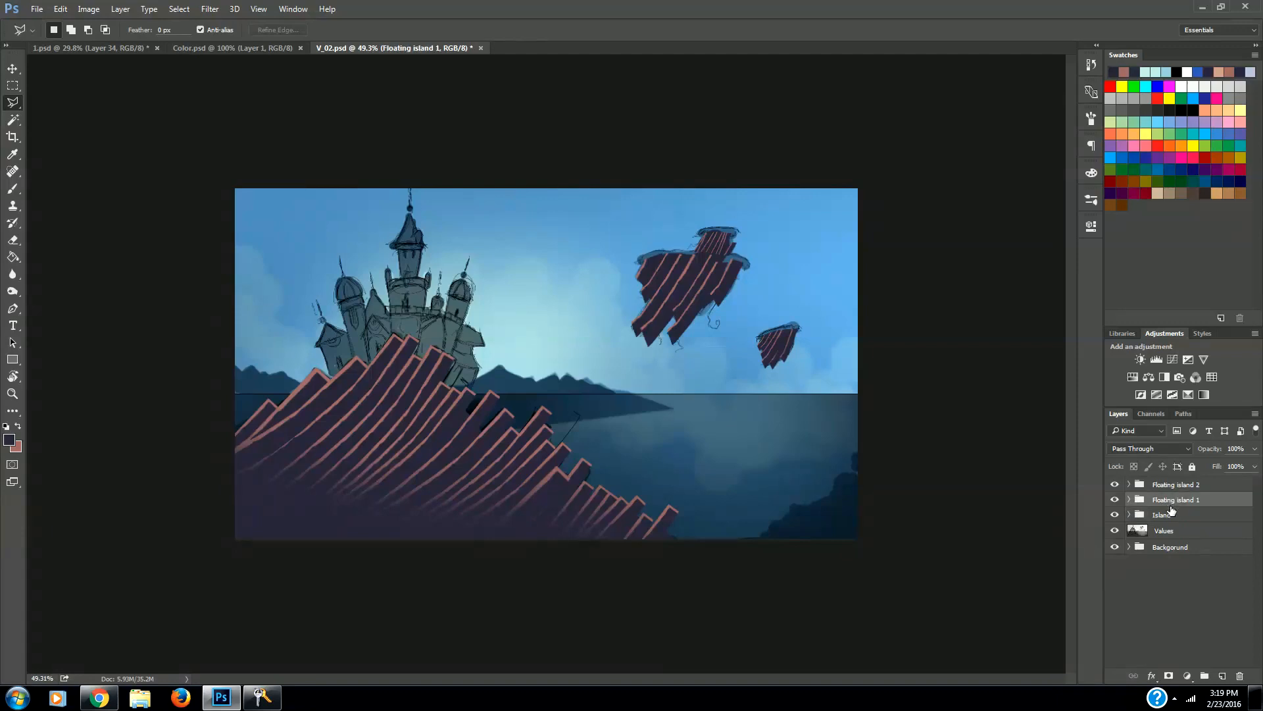
{"action": "double_click", "coordinate": [640, 297]}
{"action": "key", "text": "Delete"}
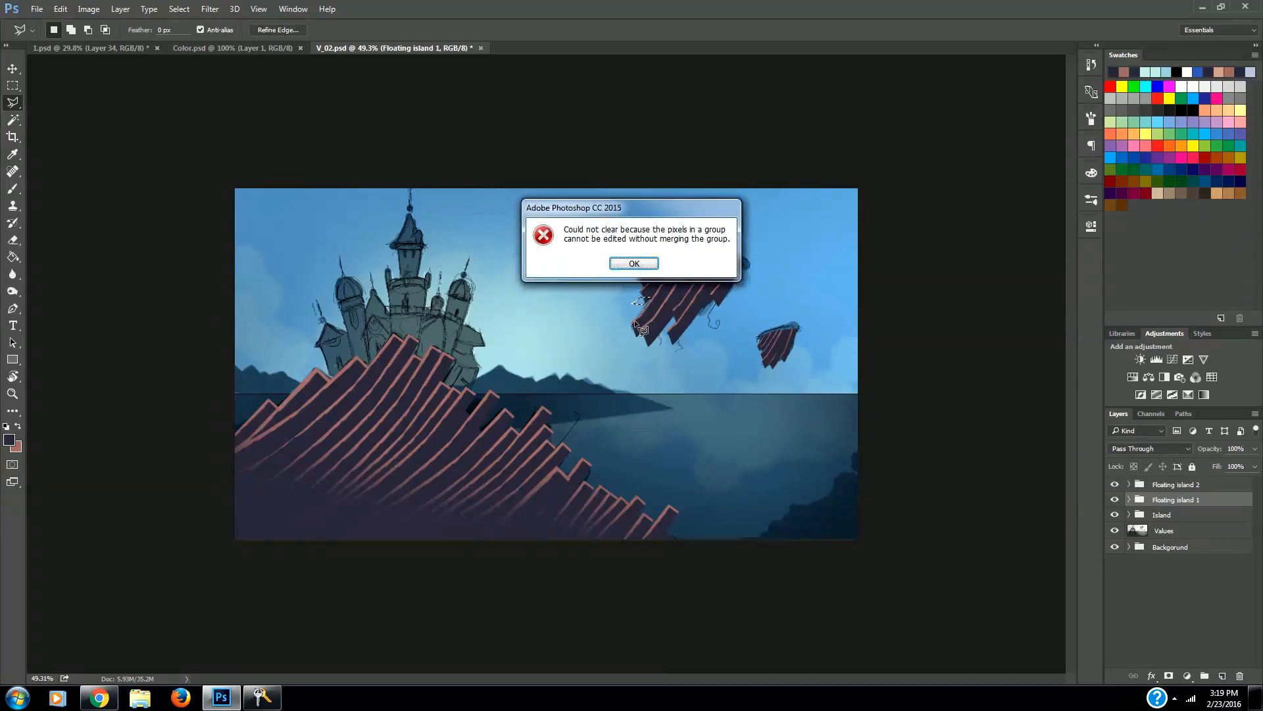
{"action": "left_click", "coordinate": [633, 263]}
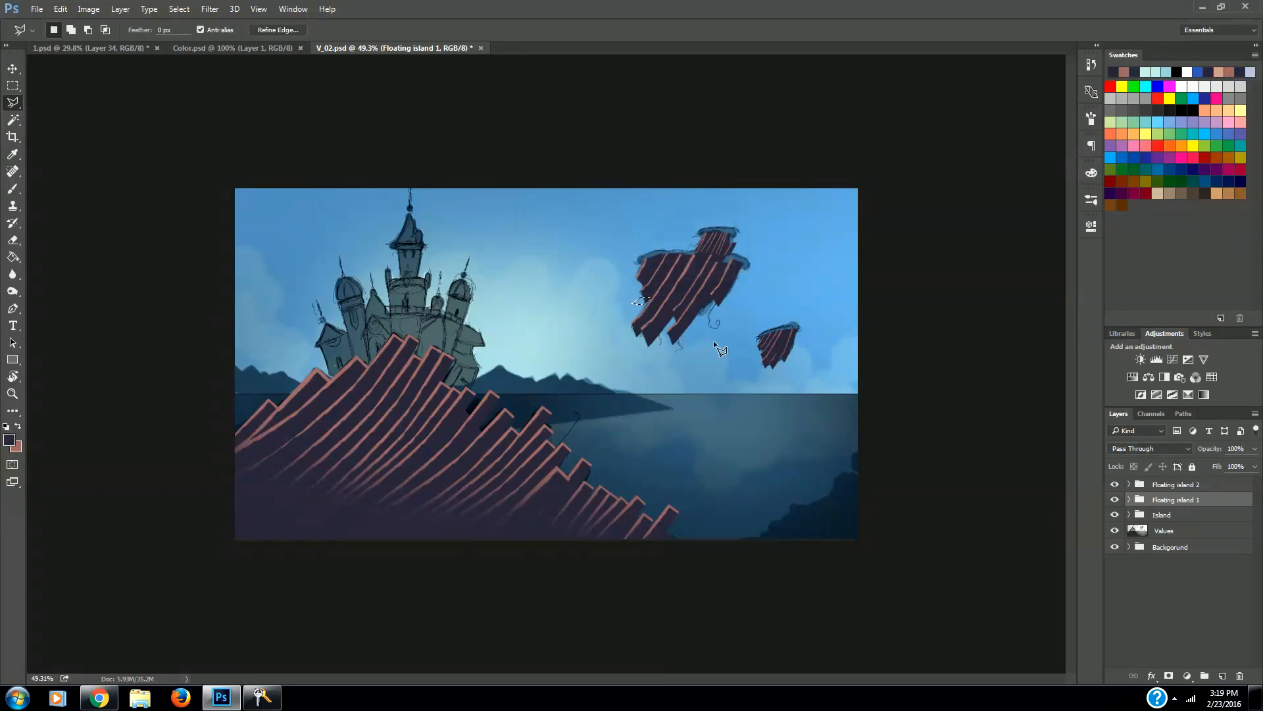
Trim the larger floating island's ragged edge and lower tips on Layer 34 with lasso selections, and collapse Floating island 1.
{"action": "left_click", "coordinate": [1129, 499]}
{"action": "left_click", "coordinate": [1149, 517]}
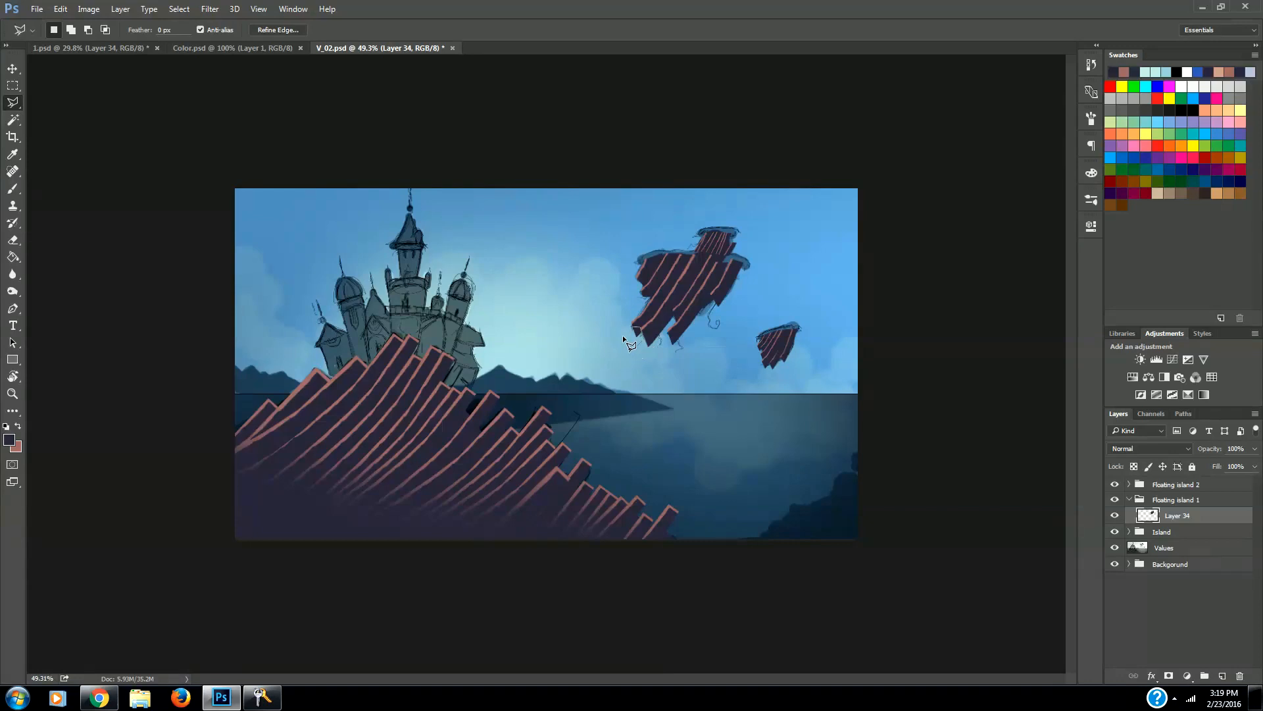
{"action": "left_click", "coordinate": [634, 329]}
{"action": "left_click", "coordinate": [1130, 500]}
Trim the lower tip of the small floating island on Layer 38 with a lasso selection, deselect, and collapse Floating island 2.
{"action": "left_click", "coordinate": [1154, 485]}
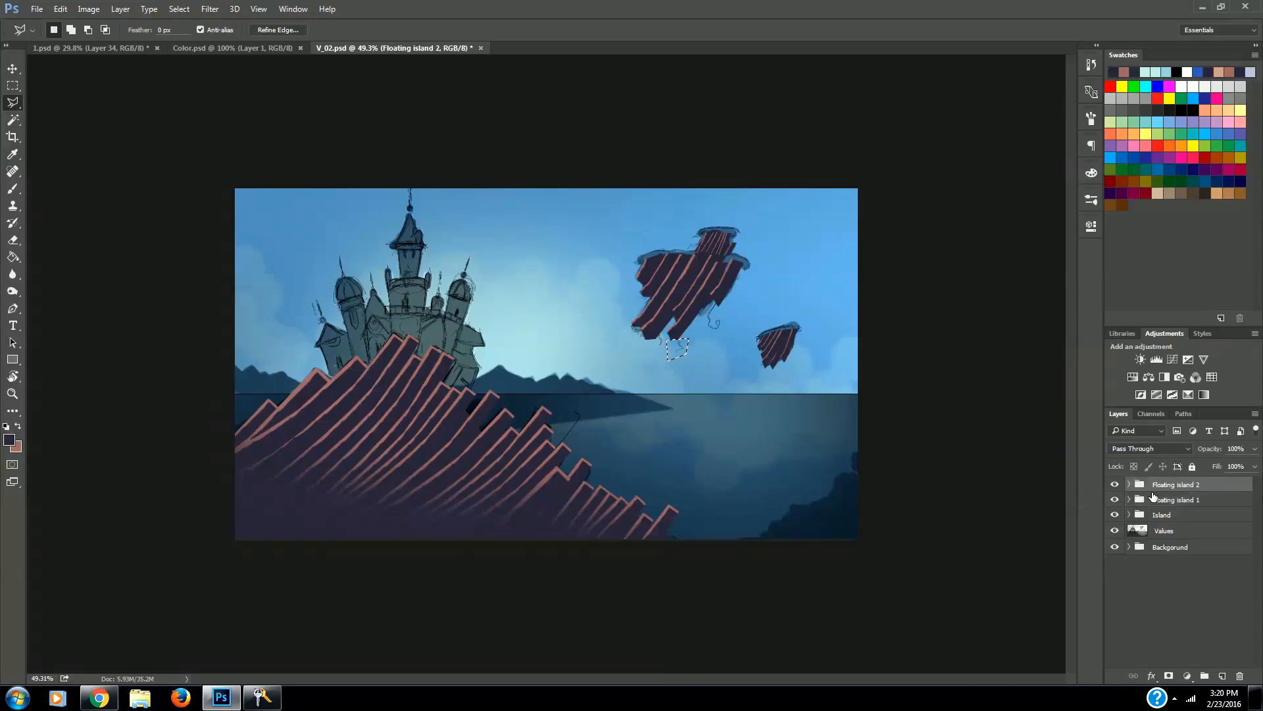
{"action": "left_click", "coordinate": [1130, 484]}
{"action": "left_click", "coordinate": [1158, 506]}
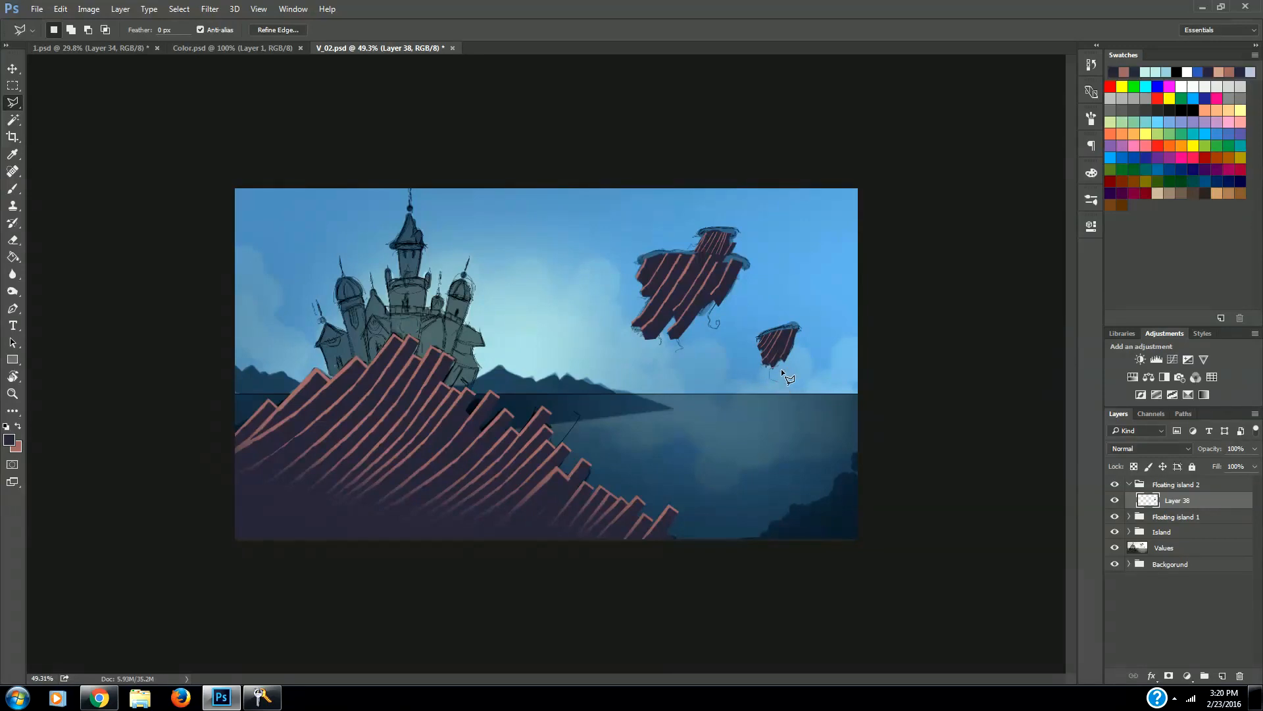
{"action": "left_click", "coordinate": [781, 366]}
{"action": "key", "text": "m"}
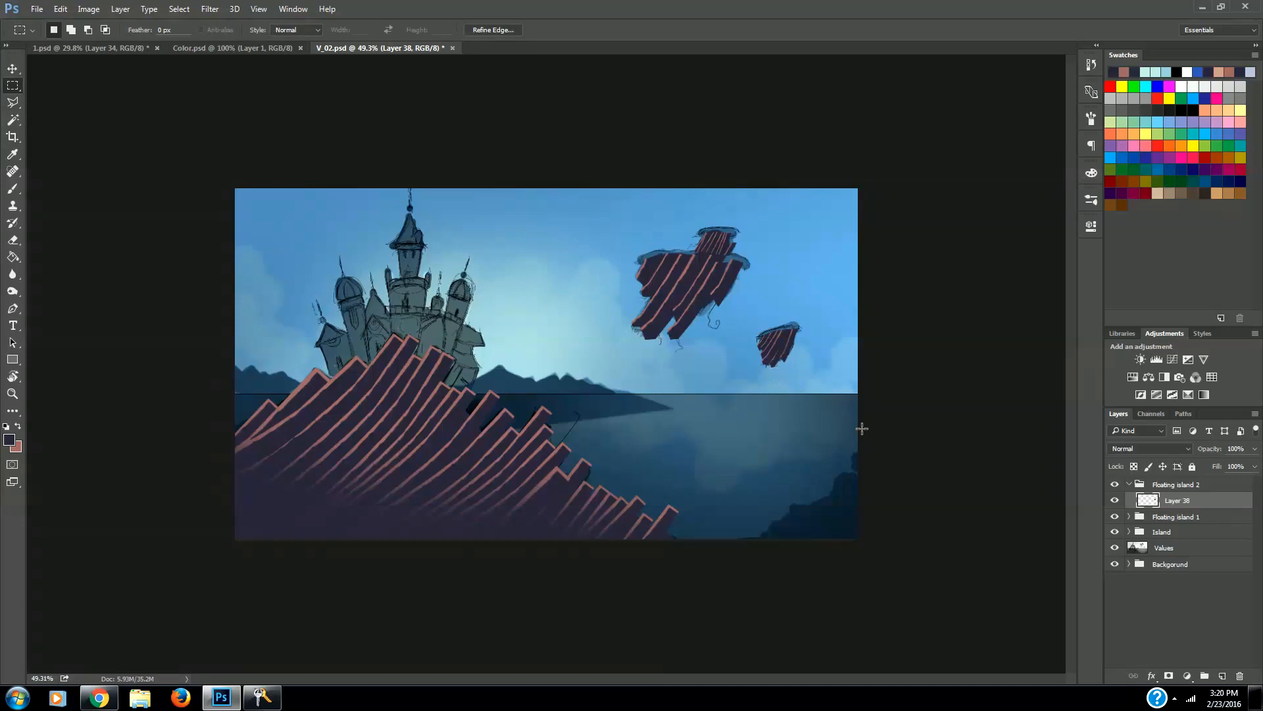
{"action": "key", "text": "ctrl+d"}
{"action": "key", "text": "alt+bracketright"}
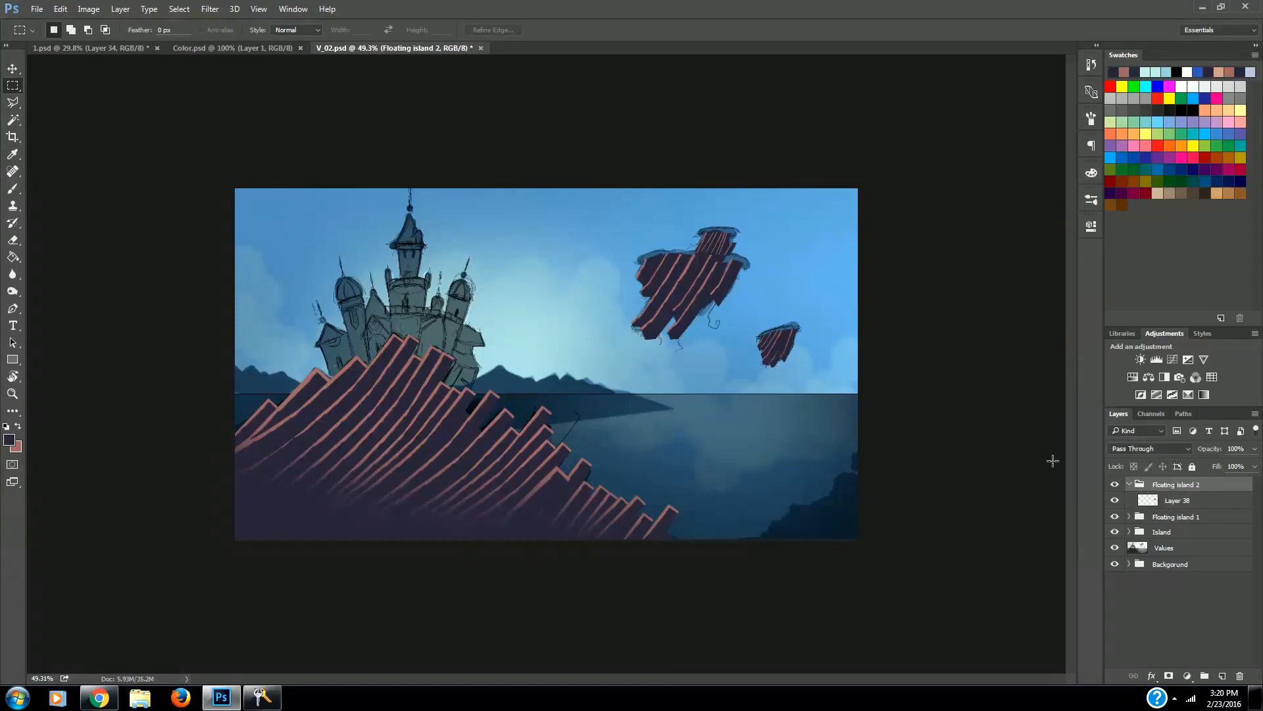
{"action": "left_click", "coordinate": [1129, 485]}
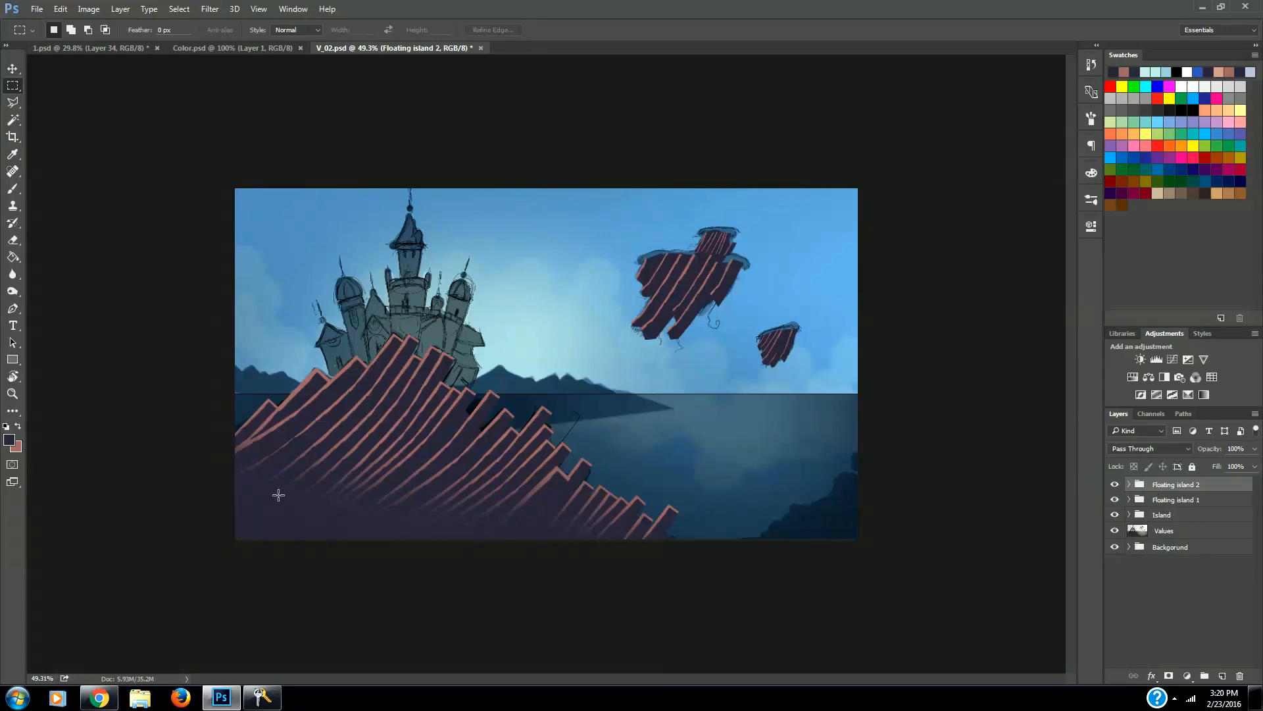
Make the reddish-brown the foreground colour and merge Layer 39 with Layer 19 in the Island group.
{"action": "left_click", "coordinate": [18, 427]}
{"action": "left_click", "coordinate": [1129, 515]}
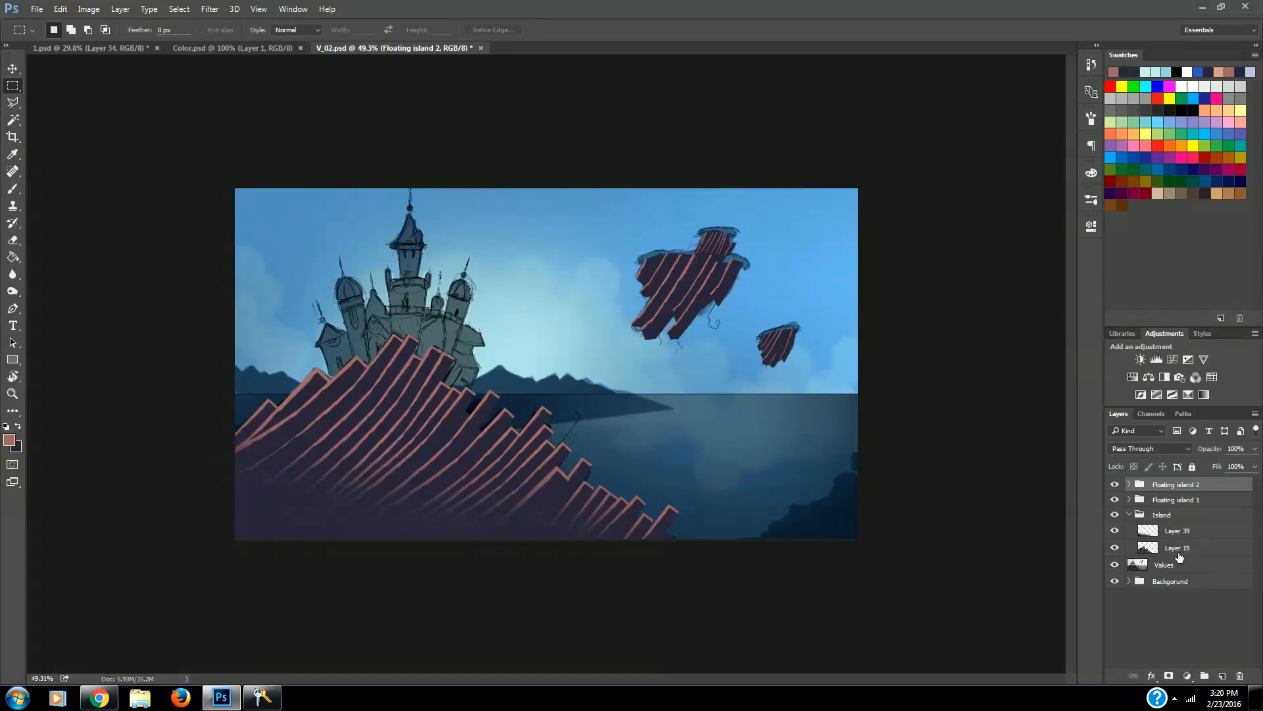
{"action": "left_click", "coordinate": [1164, 535]}
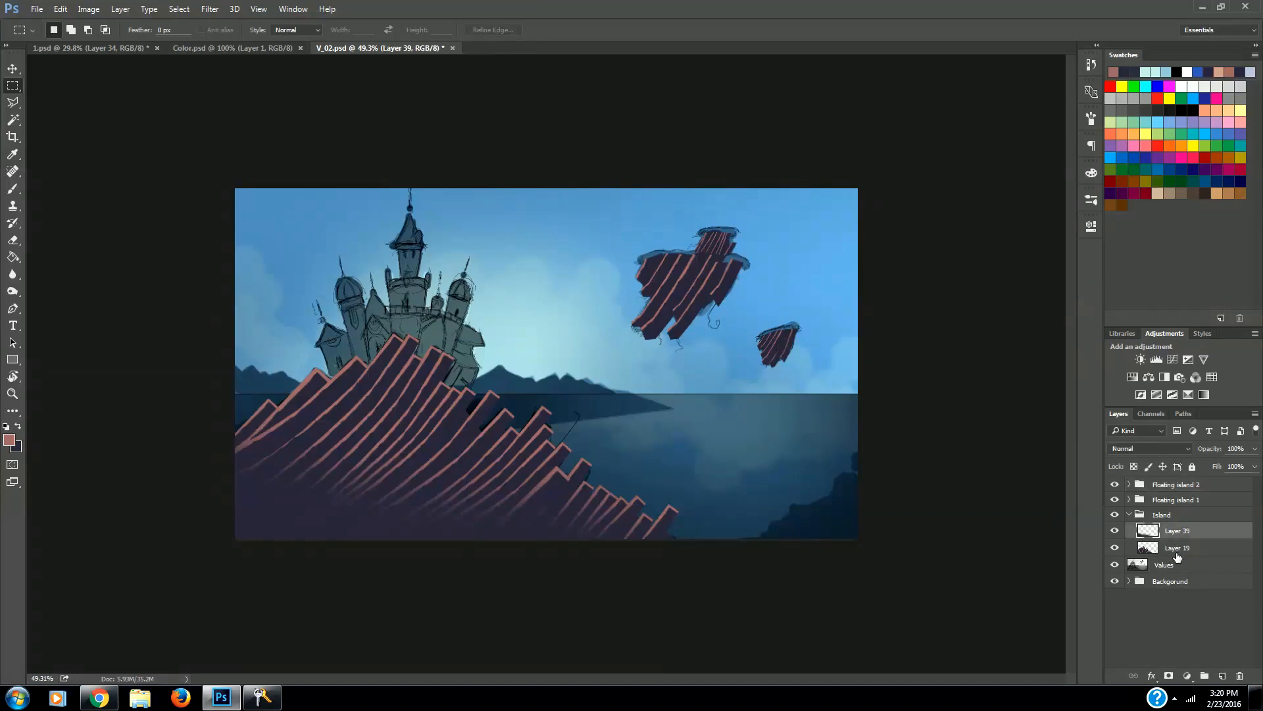
{"action": "left_click", "coordinate": [1178, 553], "text": "shift"}
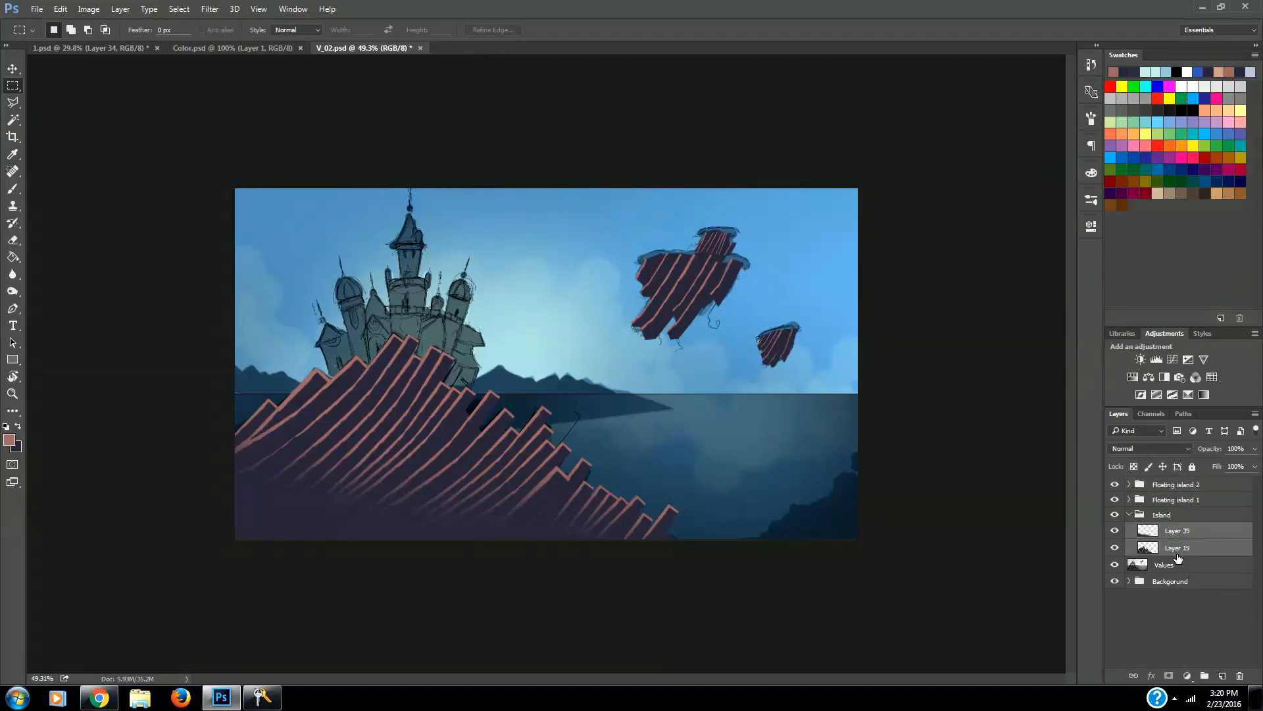
{"action": "right_click", "coordinate": [1172, 542]}
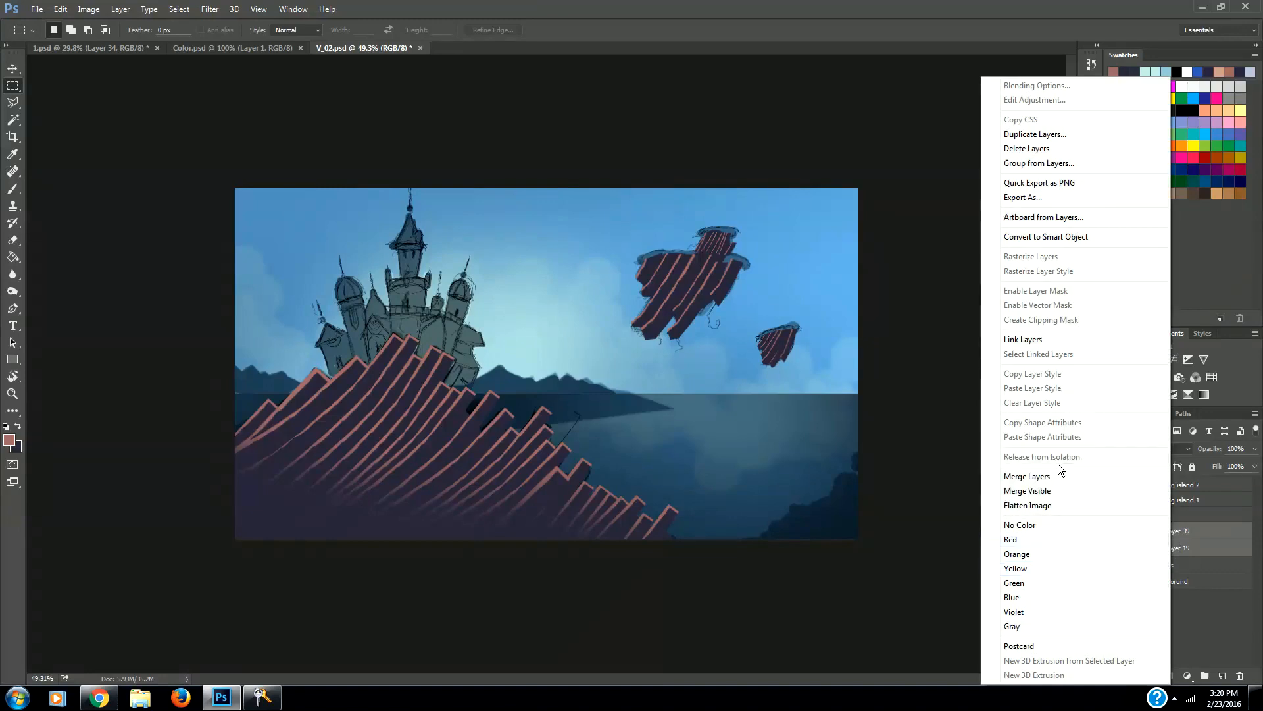
{"action": "left_click", "coordinate": [1060, 475]}
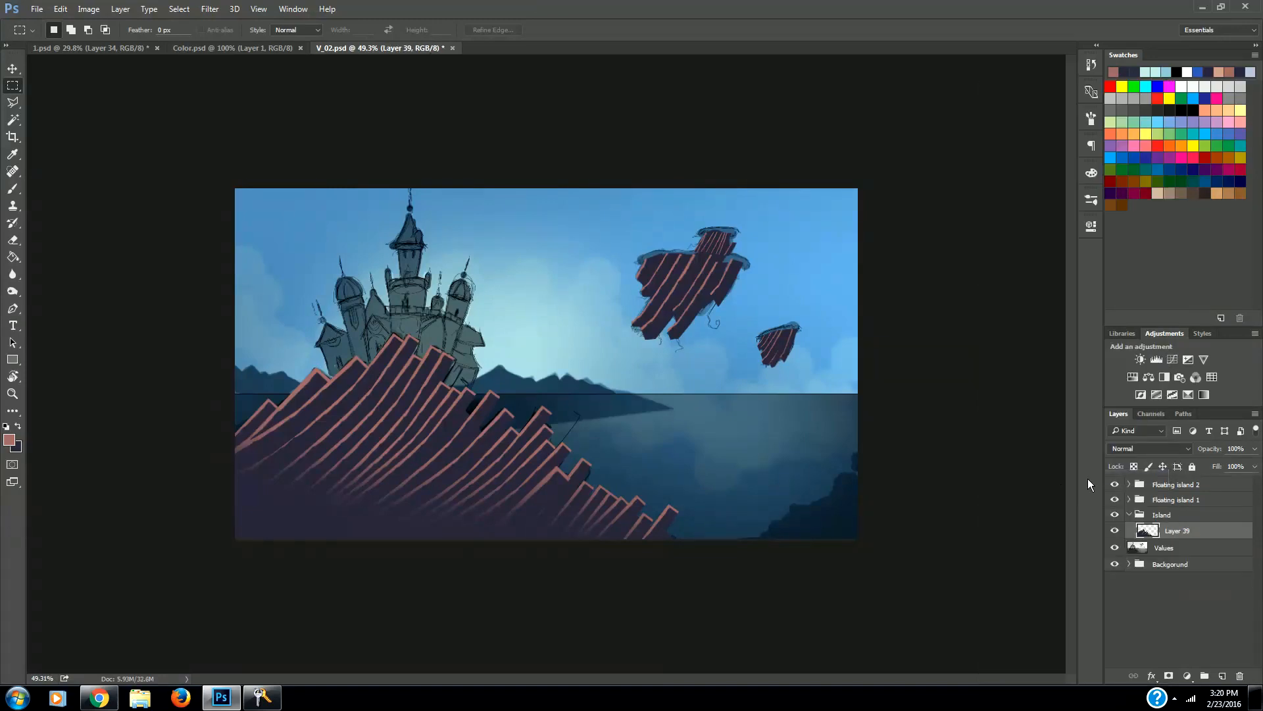
Fill the outline of the merged castle rock with reddish-brown on a new layer above it, deselect, and collapse the Island group.
{"action": "left_click", "coordinate": [1149, 534], "text": "ctrl"}
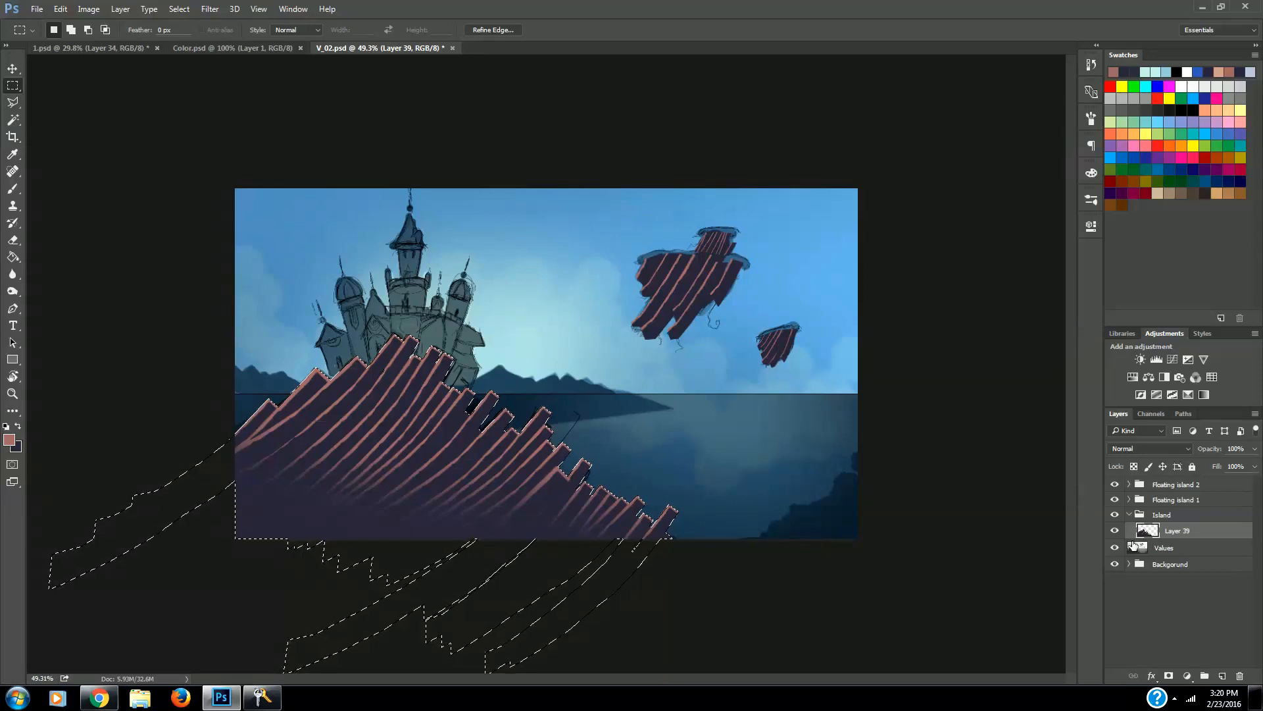
{"action": "left_click", "coordinate": [1222, 677]}
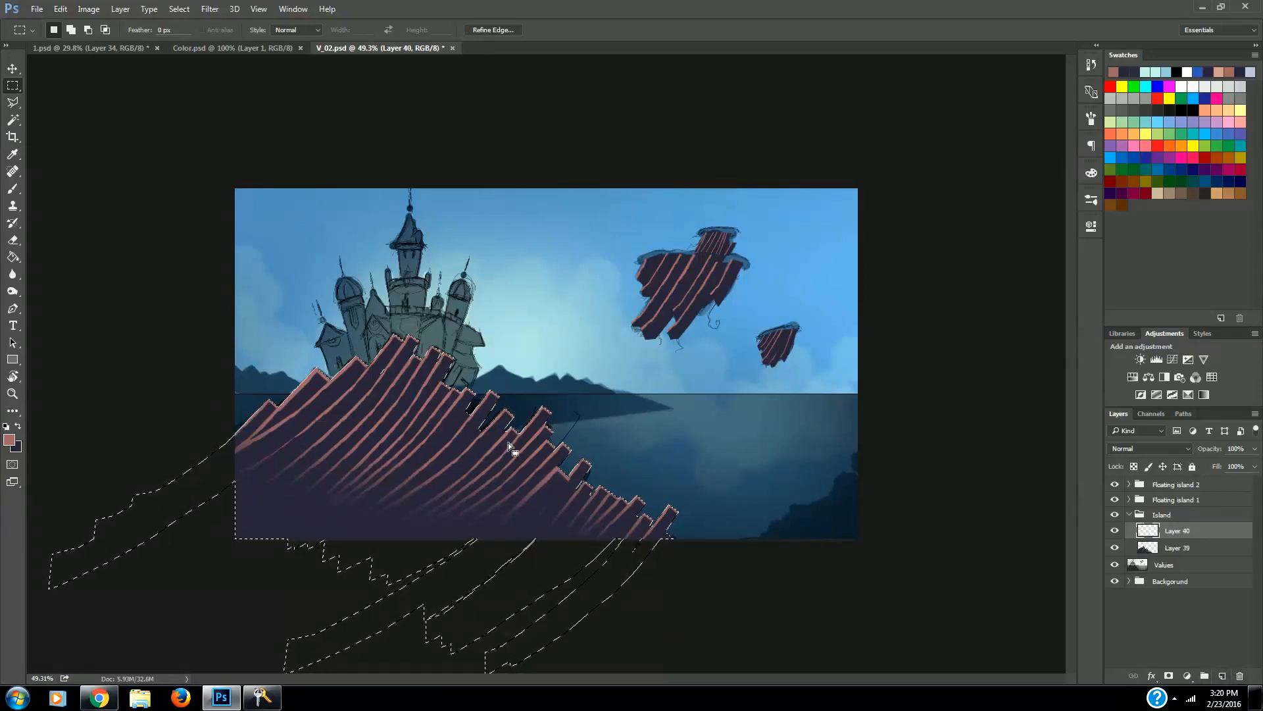
{"action": "left_click", "coordinate": [13, 257]}
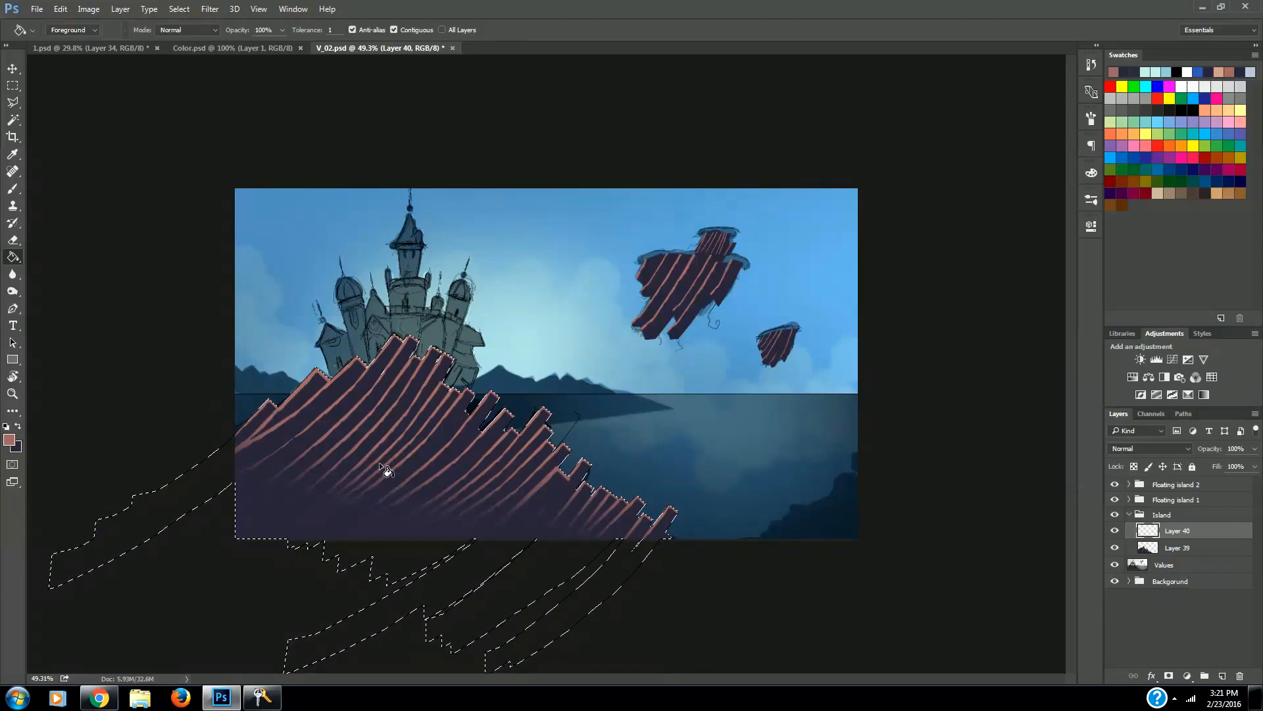
{"action": "left_click", "coordinate": [404, 455]}
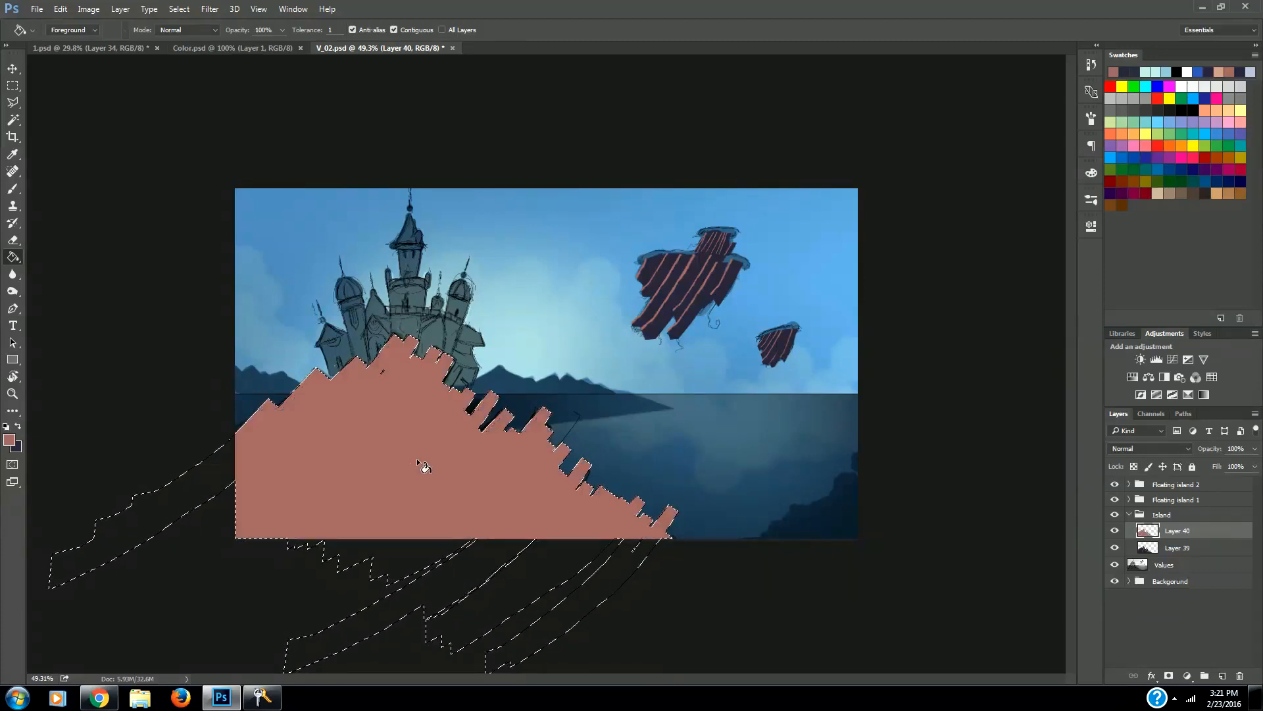
{"action": "key", "text": "m"}
{"action": "key", "text": "ctrl+d"}
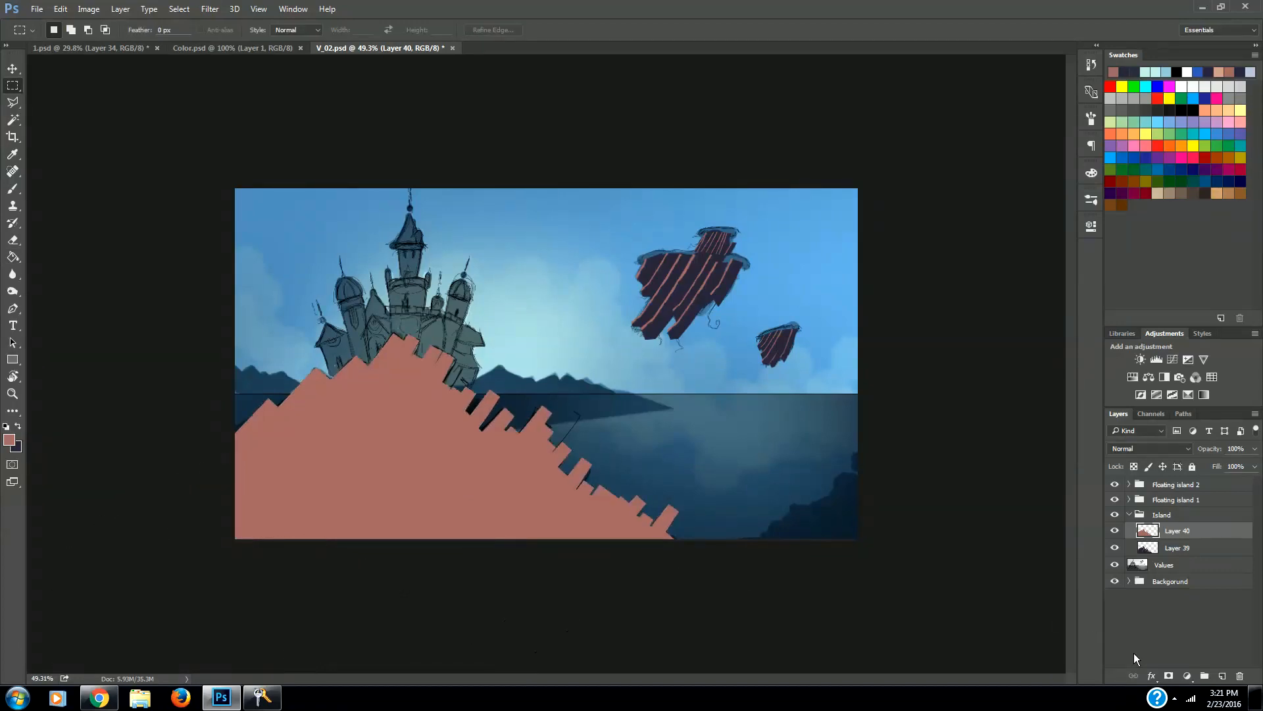
{"action": "left_click", "coordinate": [1130, 514]}
Fill the outline of Layer 34 with reddish-brown on a new layer above it in Floating island 1, and collapse the group.
{"action": "left_click", "coordinate": [1130, 499]}
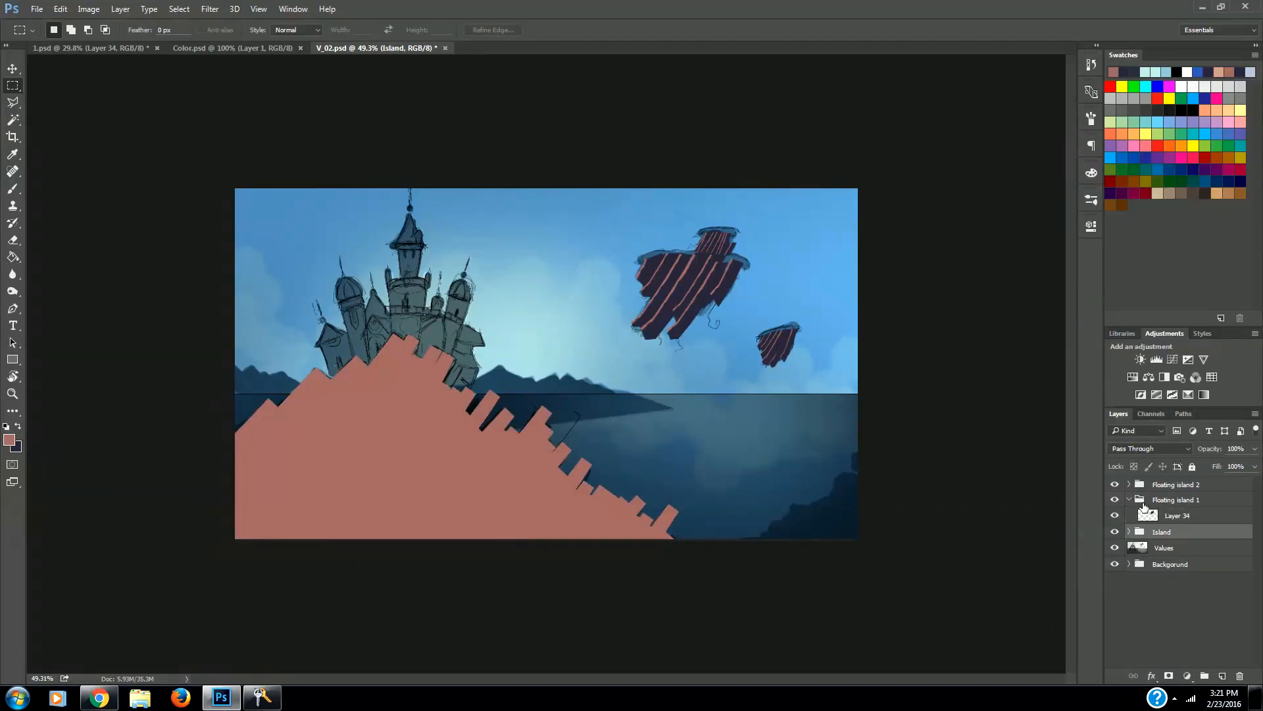
{"action": "left_click", "coordinate": [1149, 516], "text": "ctrl"}
{"action": "left_click", "coordinate": [1183, 517]}
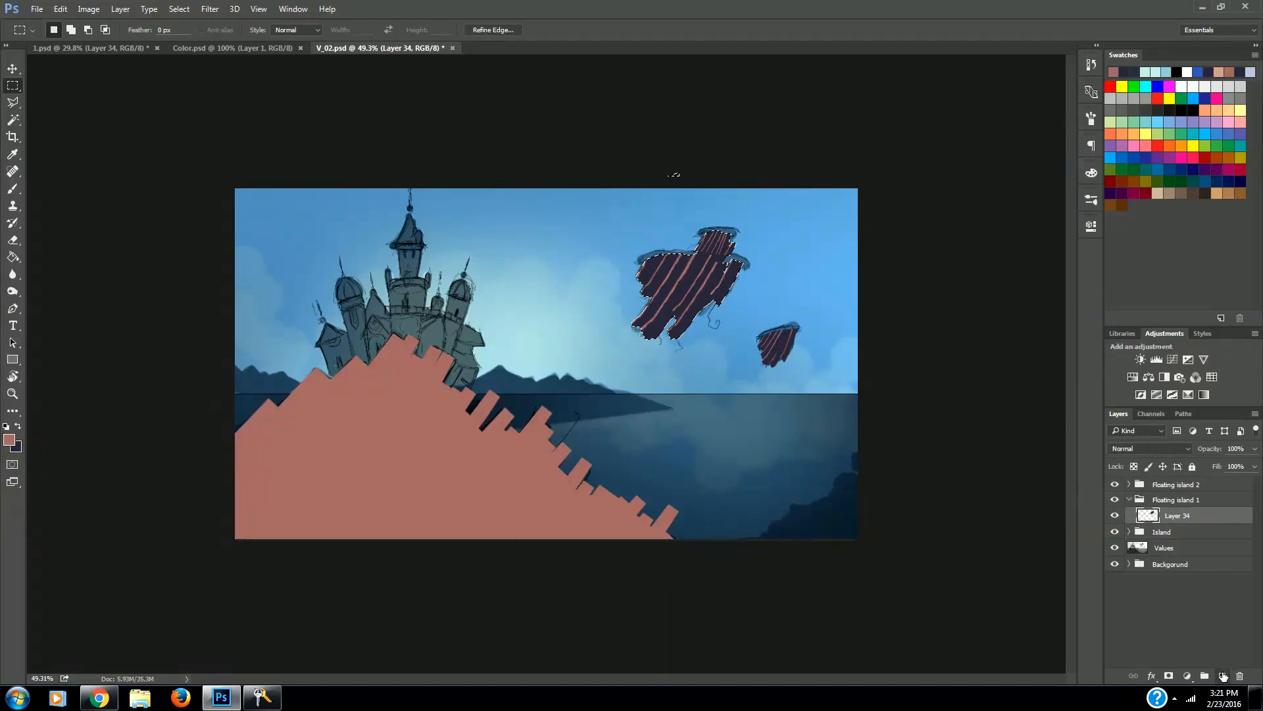
{"action": "left_click", "coordinate": [1222, 676]}
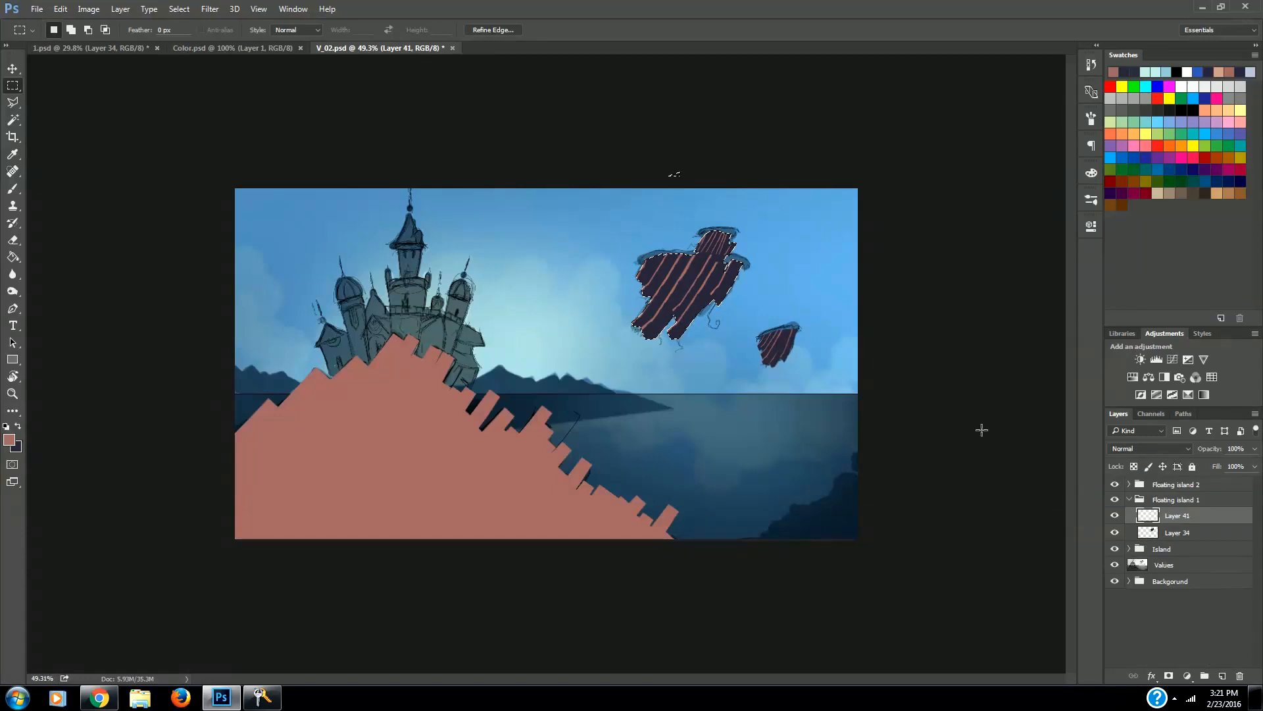
{"action": "key", "text": "g"}
{"action": "left_click", "coordinate": [686, 291]}
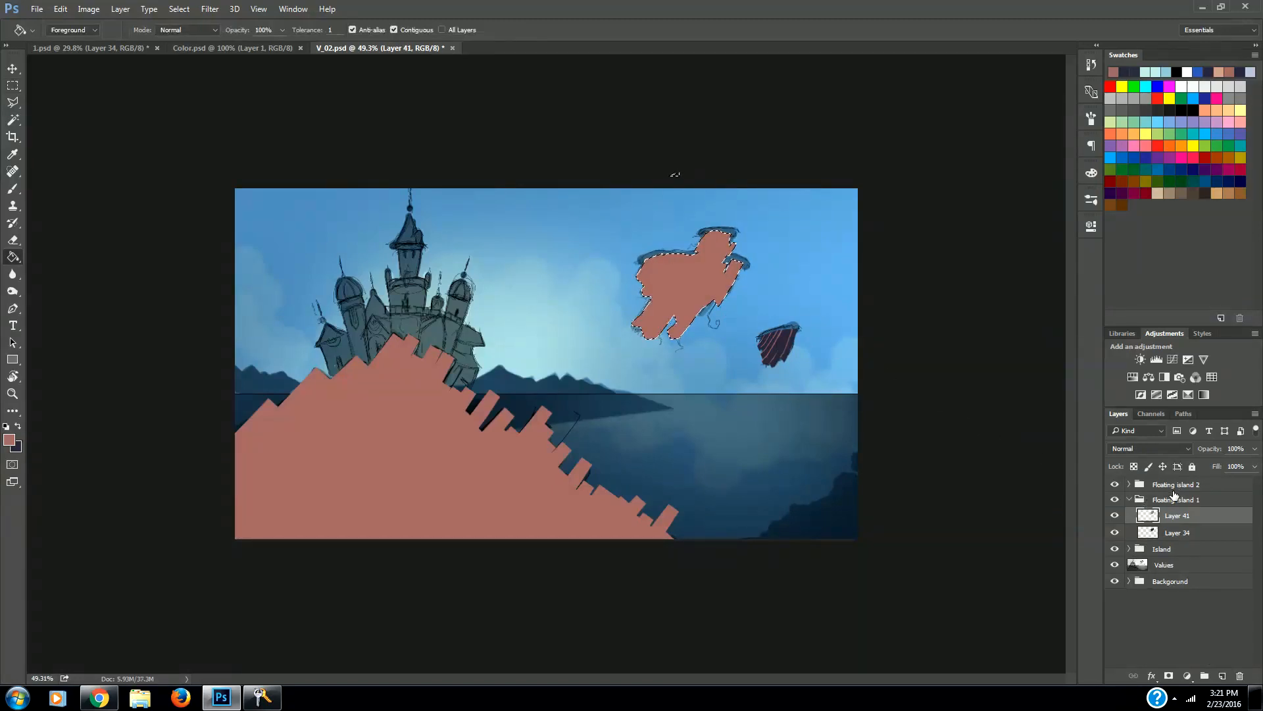
{"action": "left_click", "coordinate": [1130, 500]}
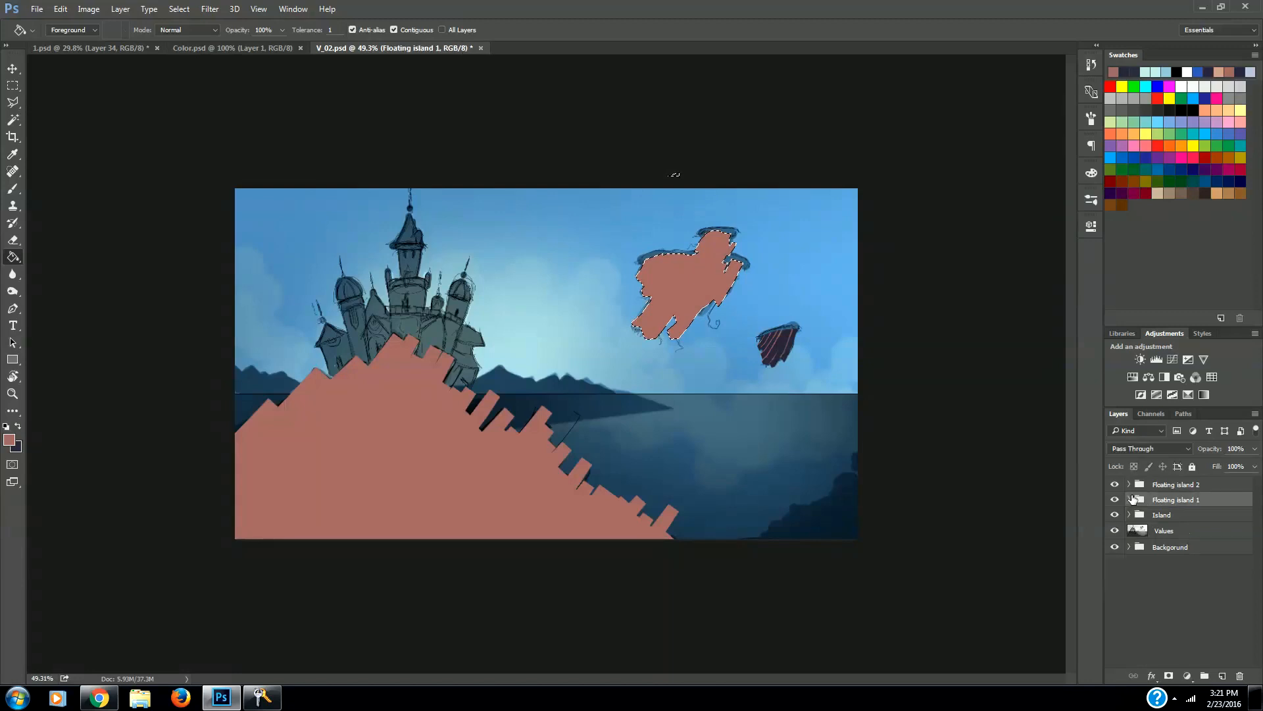
Fill the outline of Layer 38 with reddish-brown on a new layer above it in Floating island 2, and deselect.
{"action": "left_click", "coordinate": [1130, 484]}
{"action": "left_click", "coordinate": [1158, 500]}
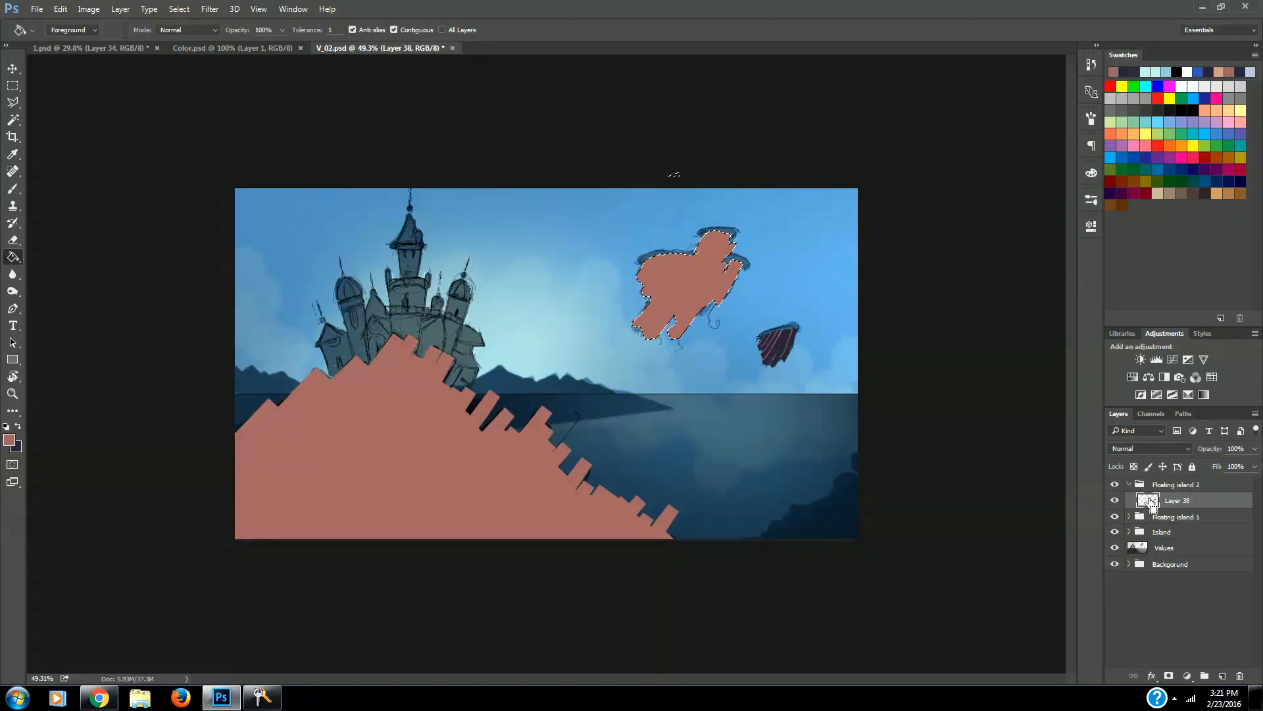
{"action": "left_click", "coordinate": [1150, 501], "text": "ctrl"}
{"action": "left_click", "coordinate": [1222, 675]}
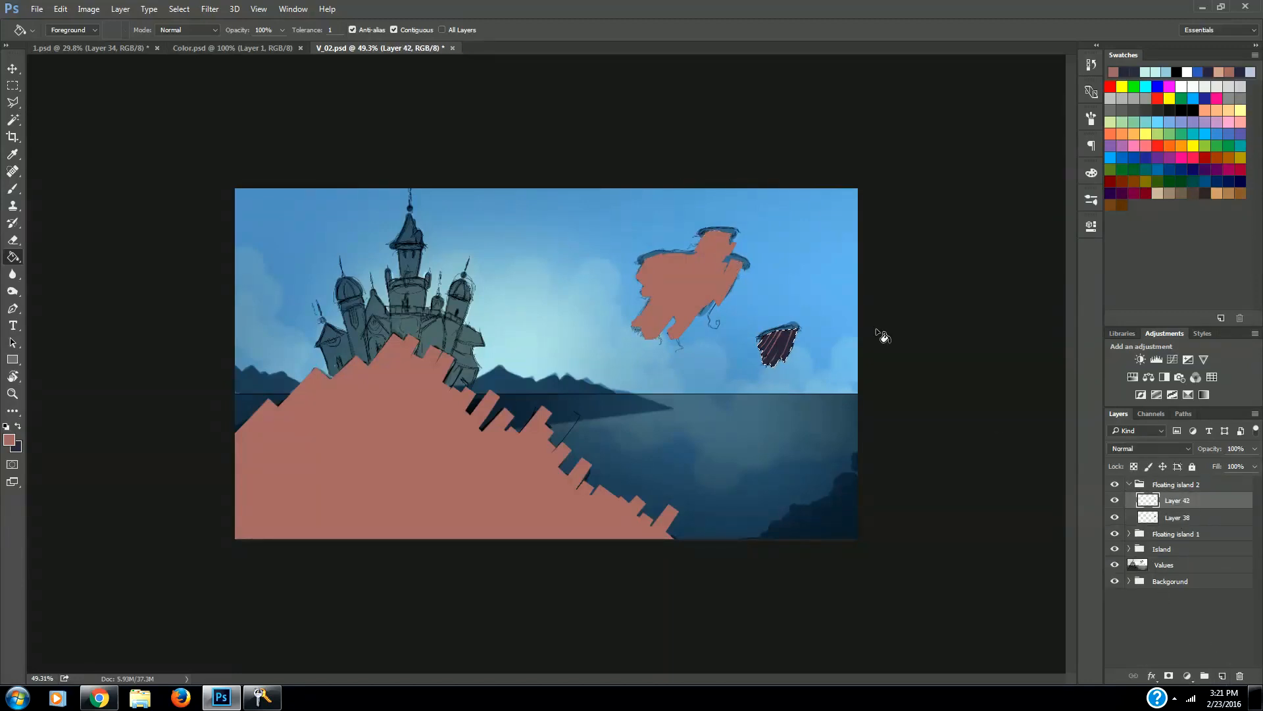
{"action": "left_click", "coordinate": [783, 349]}
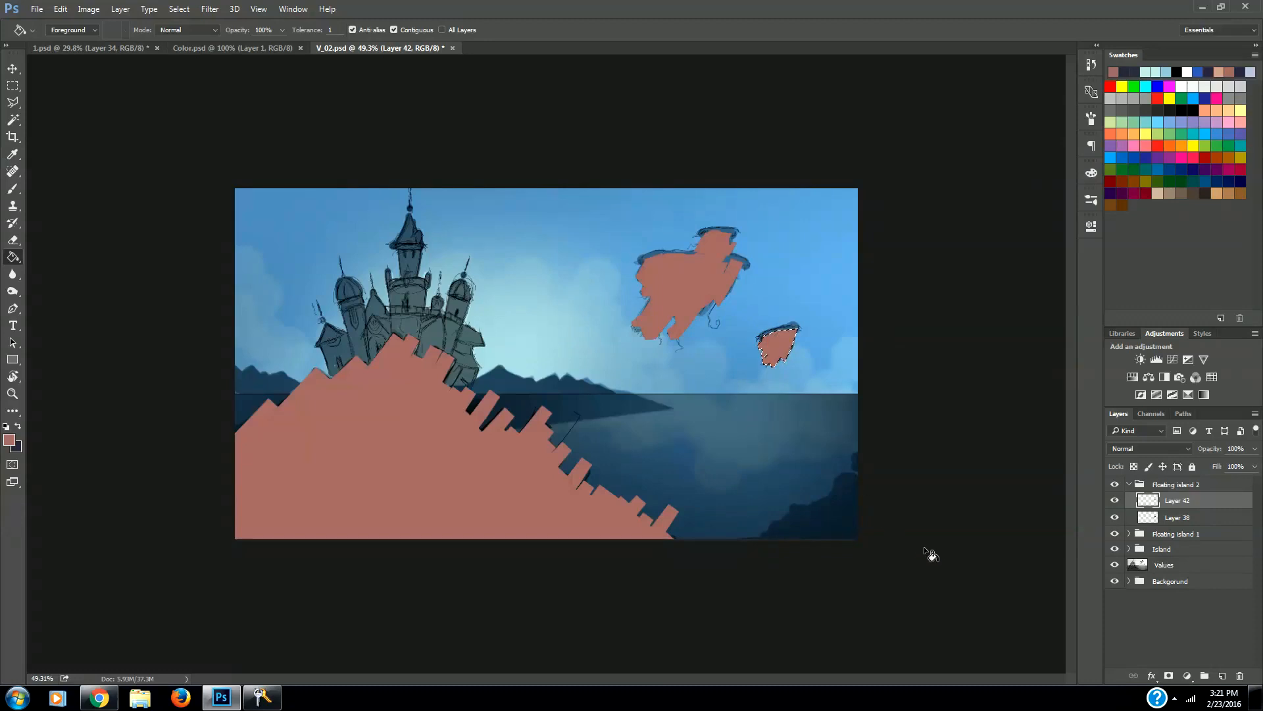
{"action": "key", "text": "m"}
{"action": "key", "text": "ctrl+d"}
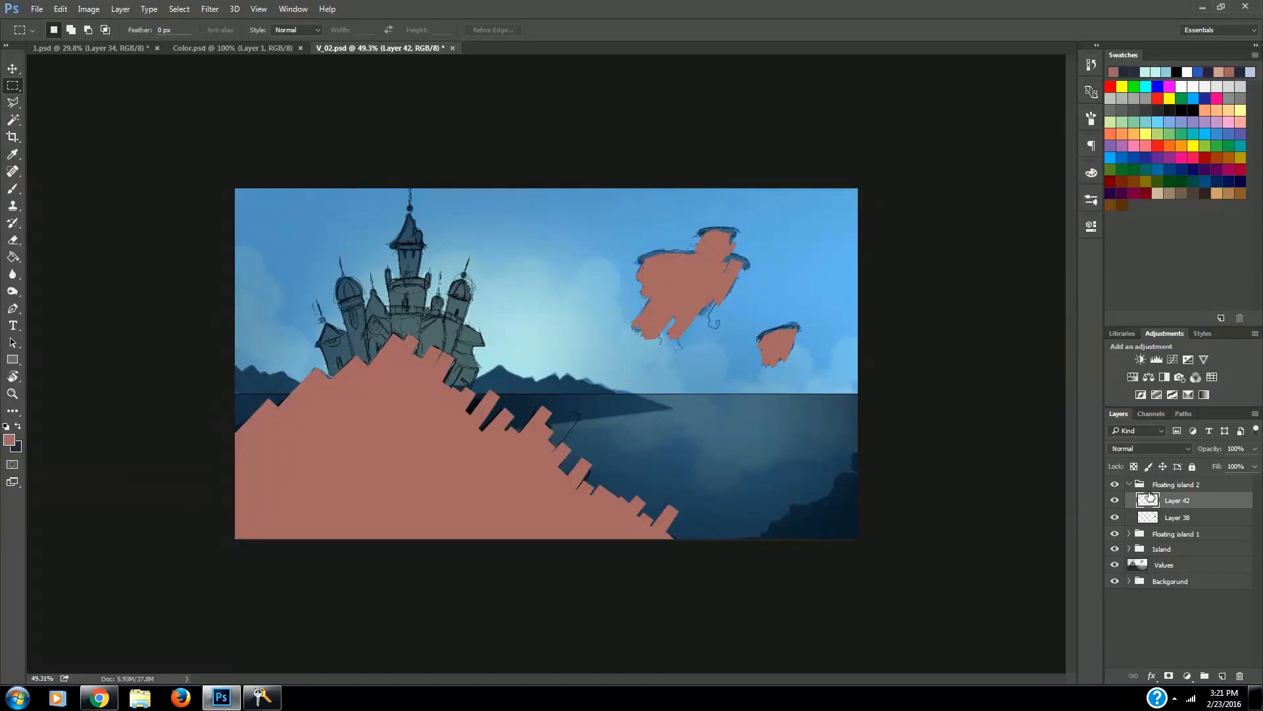
Select the three reddish-brown fill layers, Layer 42, Layer 41 and Layer 40, and lower their opacity to 39%.
{"action": "left_click", "coordinate": [1130, 534]}
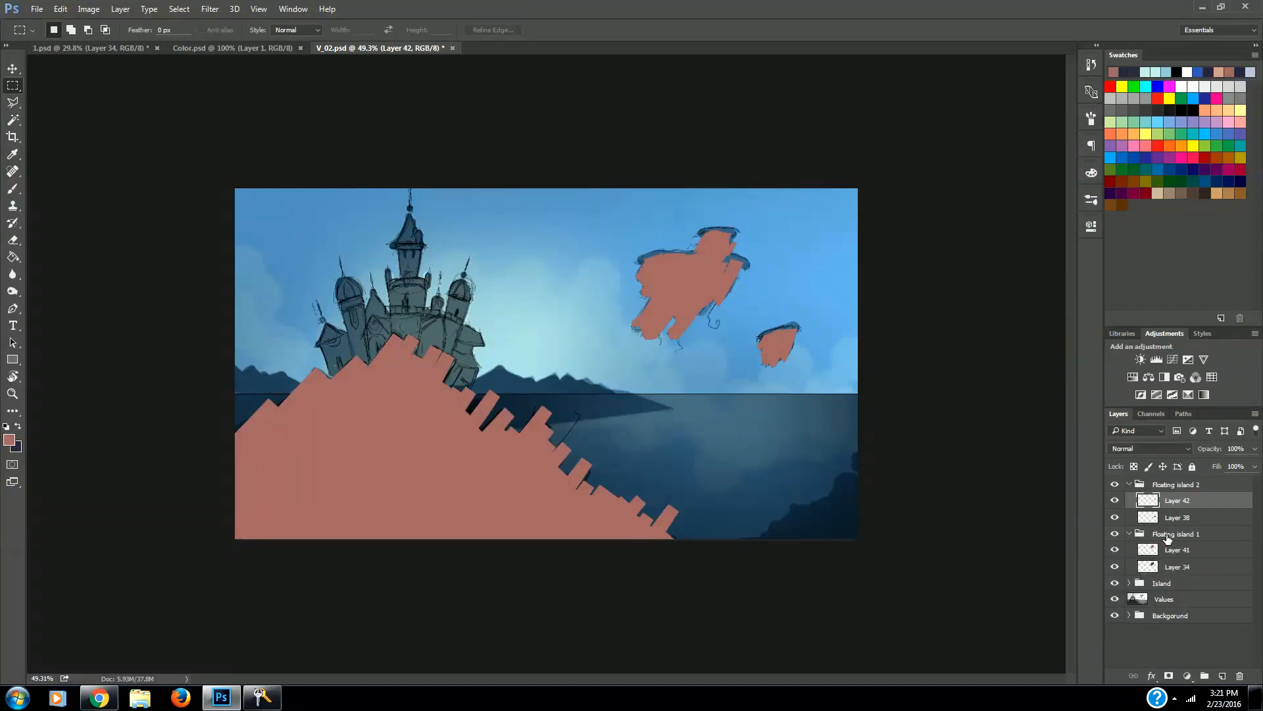
{"action": "left_click", "coordinate": [1129, 583]}
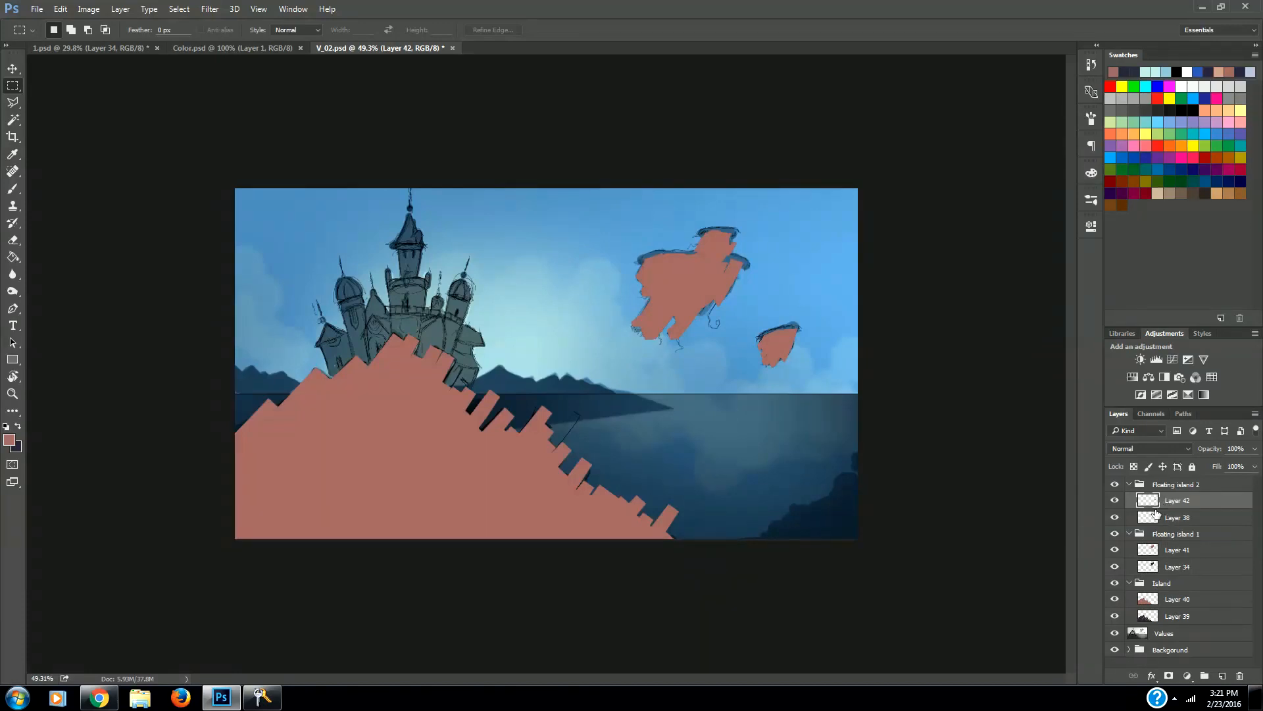
{"action": "left_click", "coordinate": [1169, 552], "text": "ctrl"}
{"action": "left_click", "coordinate": [1176, 600], "text": "ctrl"}
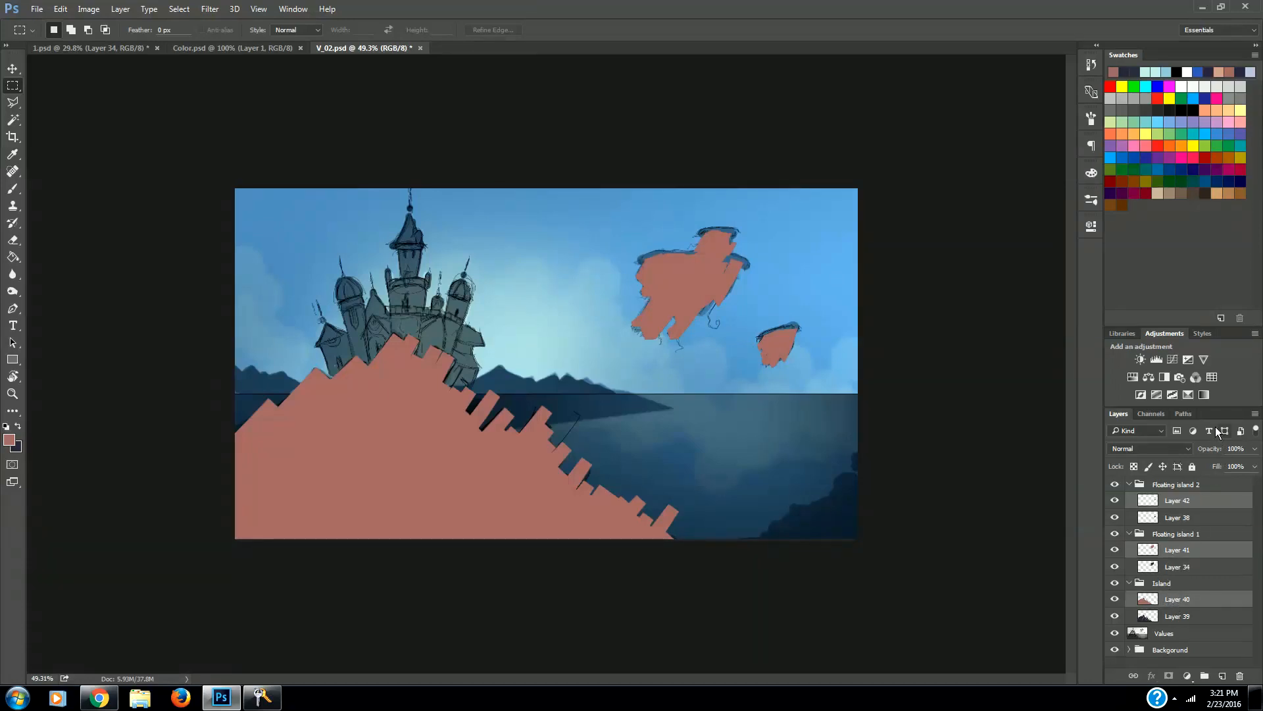
{"action": "left_click", "coordinate": [1255, 448]}
{"action": "left_click_drag", "start_coordinate": [1253, 468], "coordinate": [1219, 467]}
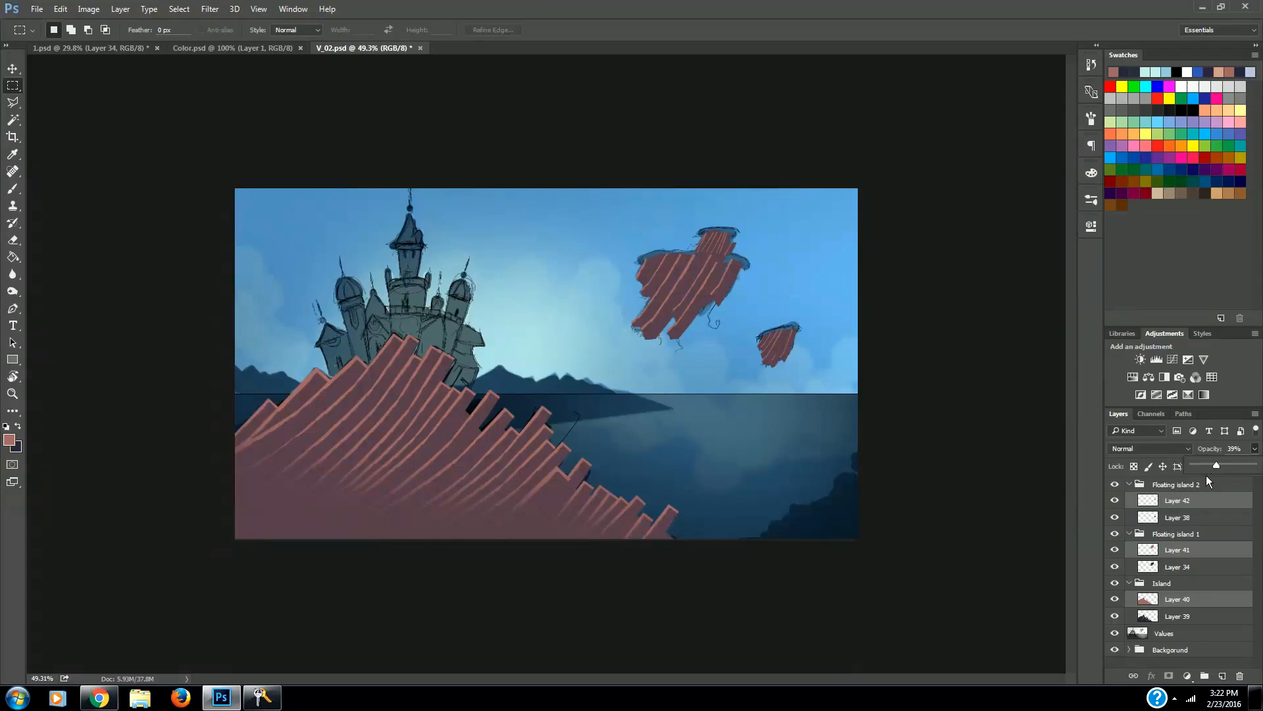
Reduce the opacity of the three selected reddish-brown fill layers to 30%.
{"action": "left_click", "coordinate": [1204, 473]}
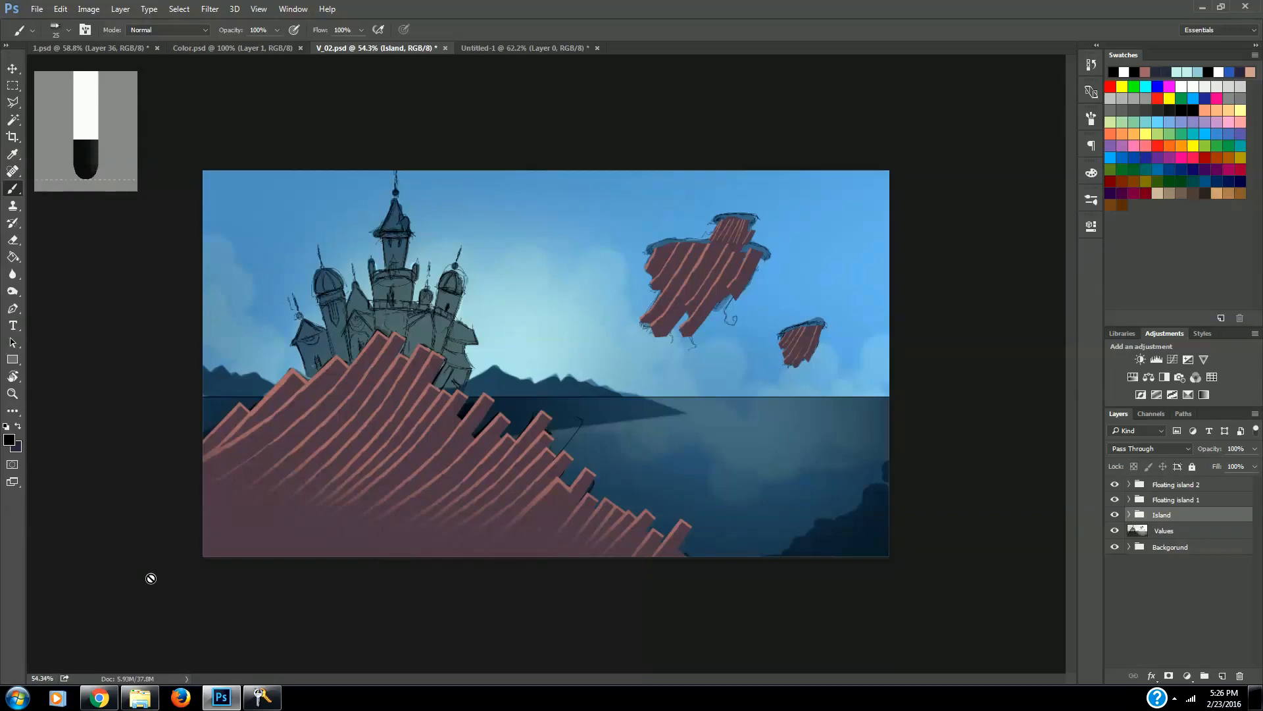
Add a new layer in the Untitled-1 document and set up the 30 px hard round brush with 1000% spacing.
{"action": "left_click", "coordinate": [541, 48]}
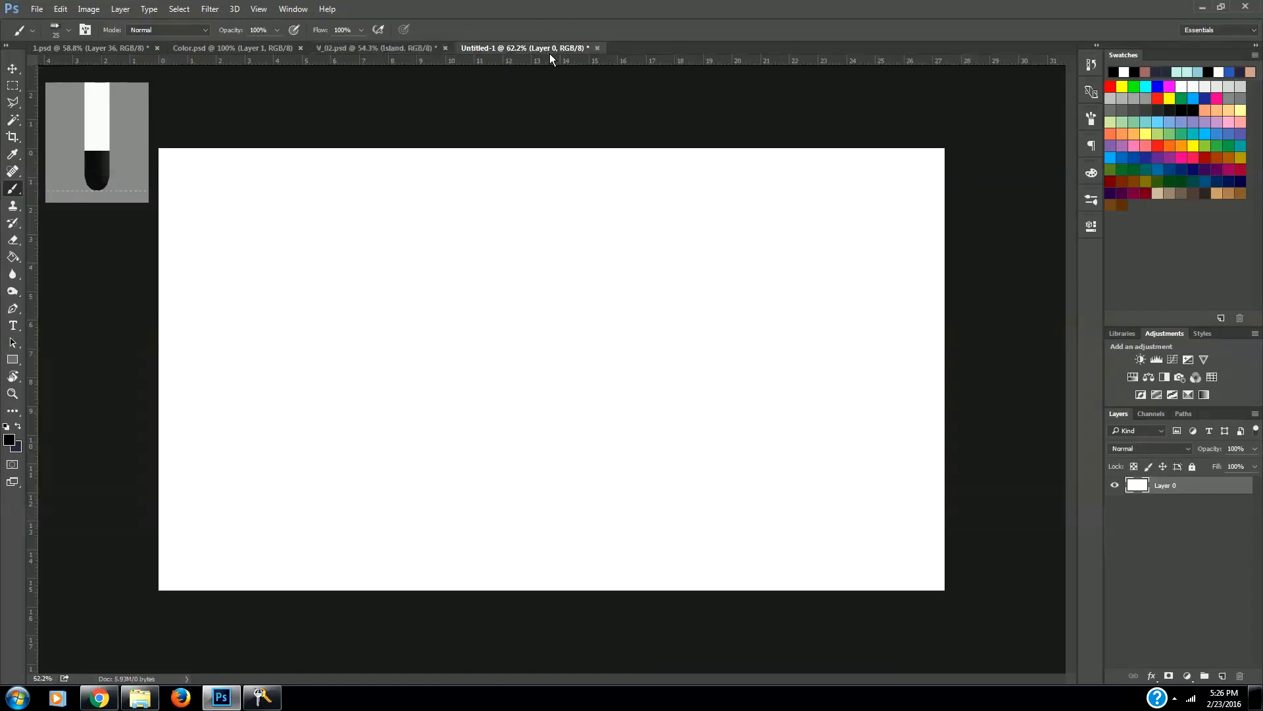
{"action": "left_click", "coordinate": [1222, 676]}
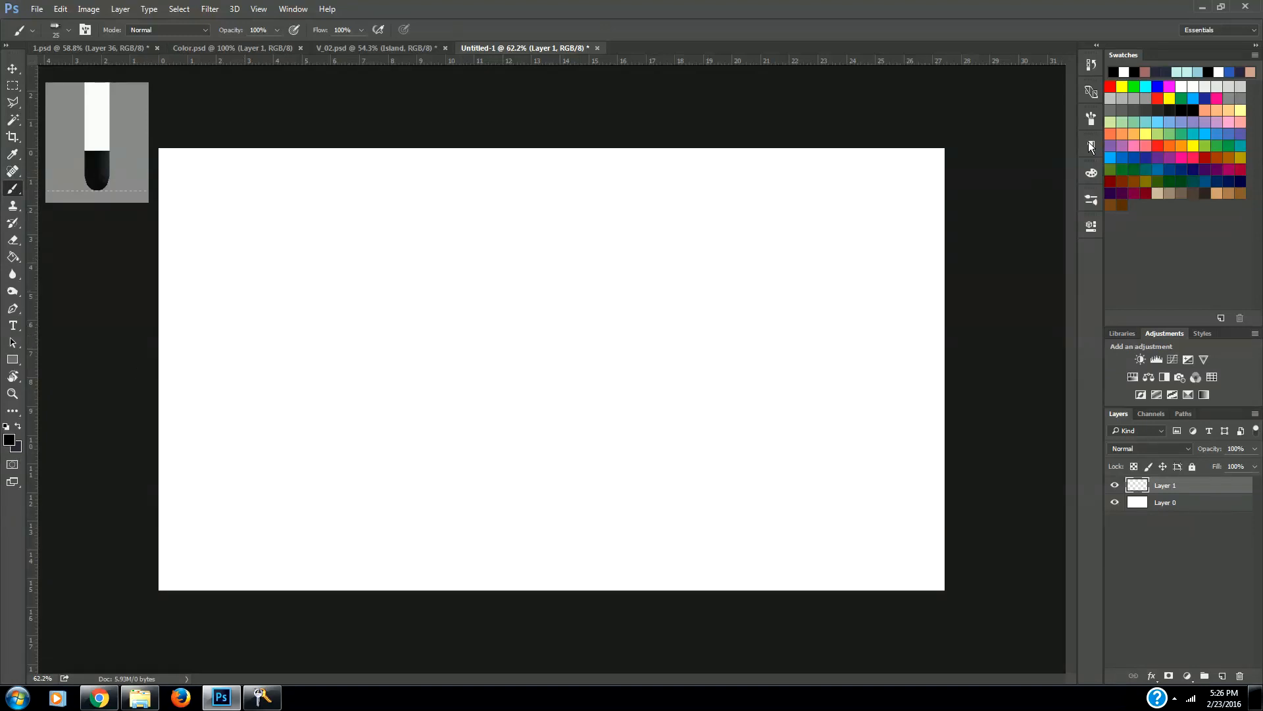
{"action": "left_click", "coordinate": [1091, 118]}
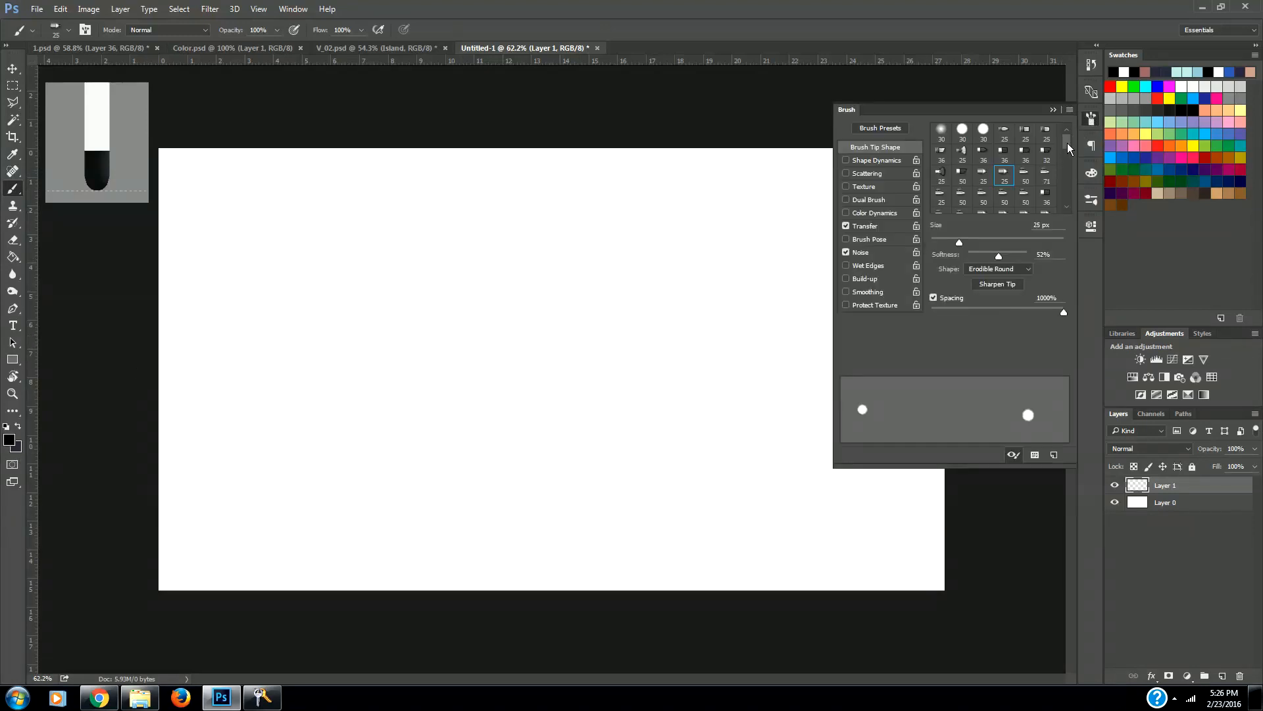
{"action": "mouse_move", "coordinate": [1067, 142]}
{"action": "left_mouse_down"}
{"action": "mouse_move", "coordinate": [1070, 176]}
{"action": "mouse_move", "coordinate": [1068, 143]}
{"action": "left_mouse_up"}
{"action": "left_click", "coordinate": [962, 131]}
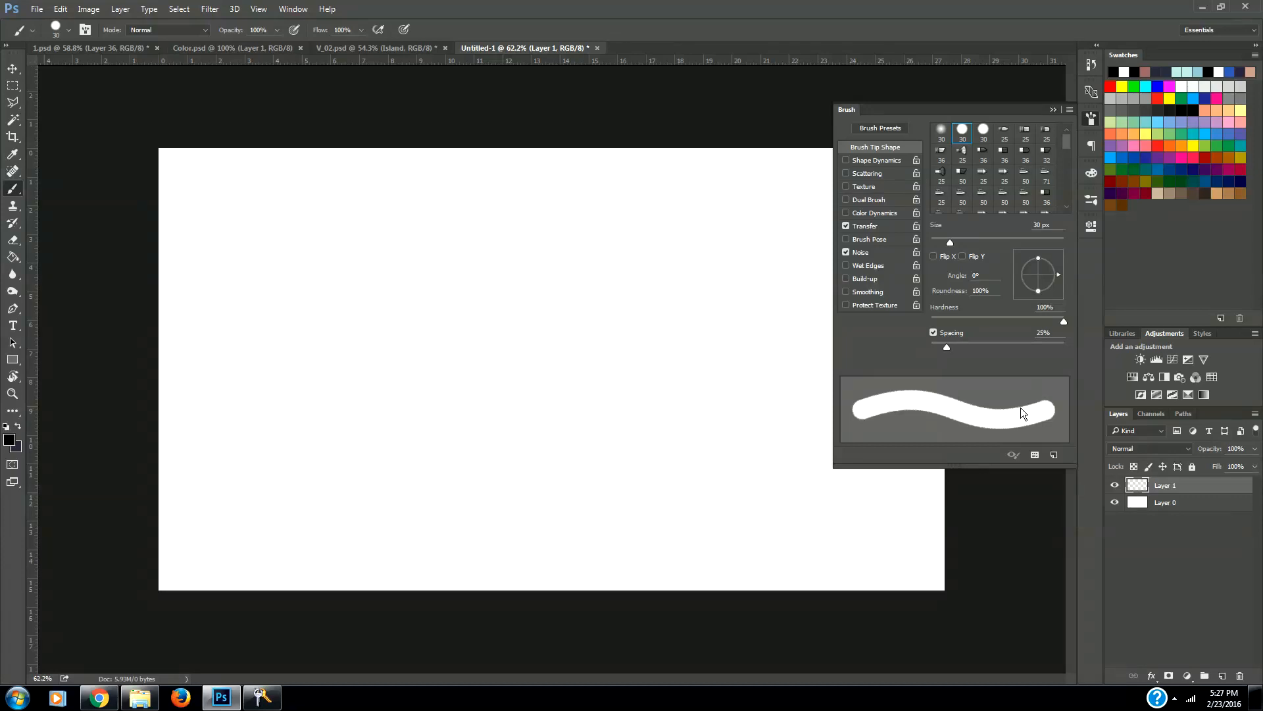
{"action": "left_click_drag", "start_coordinate": [946, 346], "coordinate": [1067, 345]}
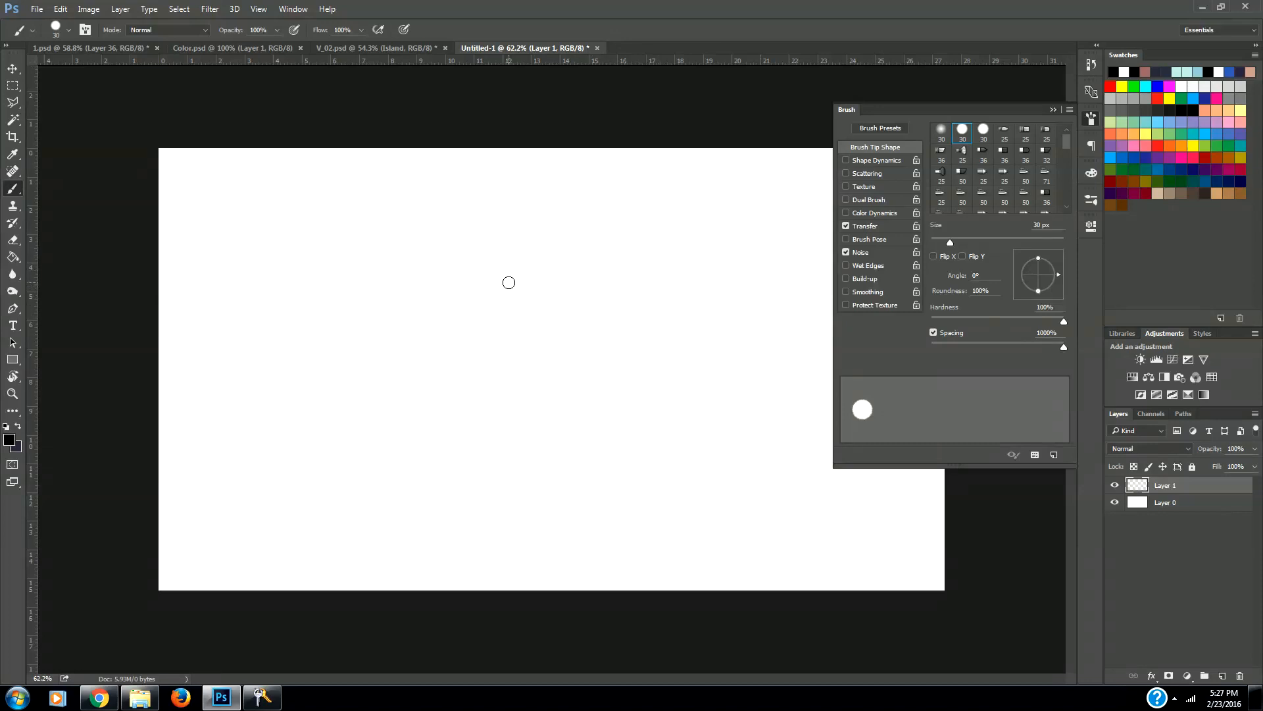
Reduce the brush to 10 px and scatter spaced black dots across the whole canvas.
{"action": "key", "text": "bracketleft"}
{"action": "key", "text": "bracketleft"}
{"action": "left_click", "coordinate": [204, 151]}
{"action": "left_click_drag", "start_coordinate": [546, 83], "coordinate": [675, 149]}
{"action": "left_click_drag", "start_coordinate": [421, 525], "coordinate": [850, 425]}
{"action": "left_click_drag", "start_coordinate": [653, 161], "coordinate": [609, 123]}
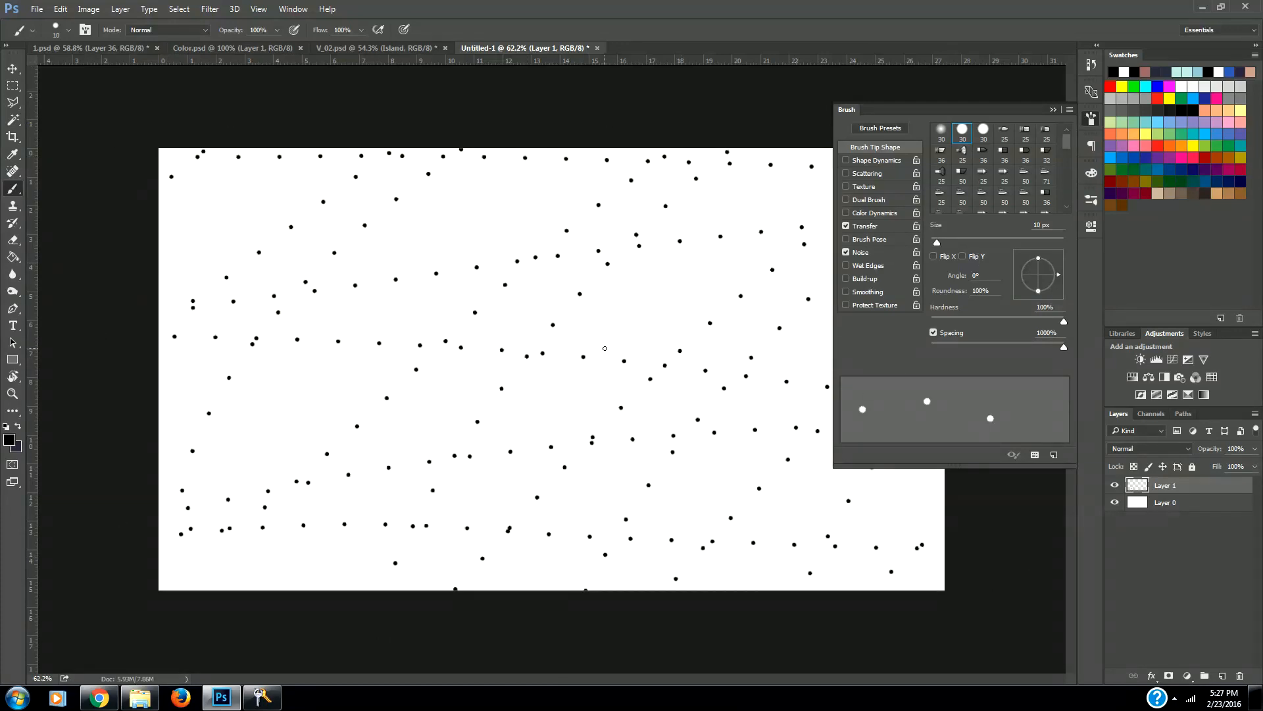
Shrink the brush further and fill the gaps across the canvas with smaller black dots.
{"action": "key", "text": "bracketleft"}
{"action": "key", "text": "bracketleft"}
{"action": "key", "text": "bracketleft"}
{"action": "mouse_move", "coordinate": [423, 593]}
{"action": "left_mouse_down"}
{"action": "mouse_move", "coordinate": [223, 88]}
{"action": "mouse_move", "coordinate": [60, 707]}
{"action": "left_mouse_up"}
{"action": "key", "text": "bracketleft"}
{"action": "key", "text": "bracketleft"}
{"action": "key", "text": "bracketleft"}
{"action": "key", "text": "bracketright"}
{"action": "left_click", "coordinate": [436, 201]}
{"action": "left_click_drag", "start_coordinate": [186, 202], "coordinate": [165, 280]}
{"action": "left_click_drag", "start_coordinate": [542, 406], "coordinate": [532, 471]}
Enlarge the brush, place a few single larger dots around the canvas, and close the brush settings.
{"action": "key", "text": "]"}
{"action": "key", "text": "bracketright"}
{"action": "key", "text": "bracketright"}
{"action": "left_click", "coordinate": [411, 304]}
{"action": "left_click", "coordinate": [260, 452]}
{"action": "key", "text": "bracketleft"}
{"action": "left_click", "coordinate": [292, 166]}
{"action": "left_click", "coordinate": [811, 321]}
{"action": "left_click", "coordinate": [1091, 120]}
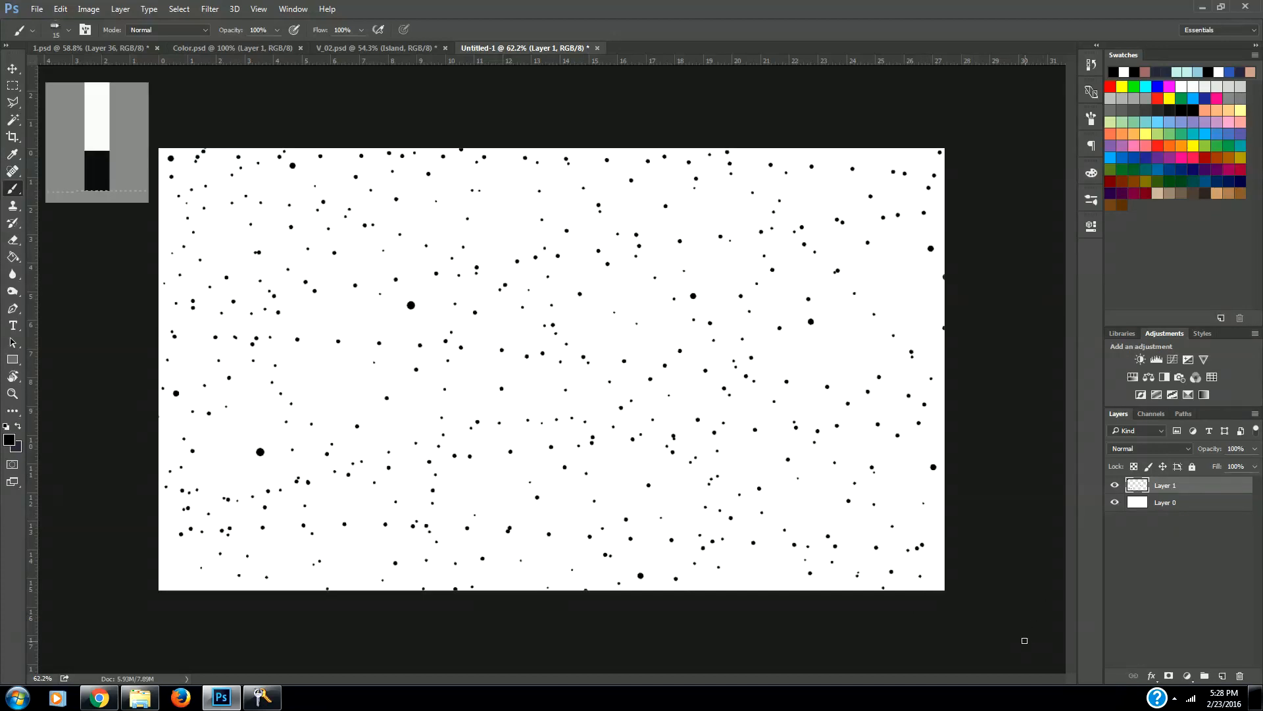
Select the whole dotted canvas, copy it, and paste the dots into V_02.psd.
{"action": "key", "text": "m"}
{"action": "mouse_move", "coordinate": [1006, 646]}
{"action": "left_mouse_down"}
{"action": "mouse_move", "coordinate": [424, 292]}
{"action": "mouse_move", "coordinate": [111, 132]}
{"action": "mouse_move", "coordinate": [124, 142]}
{"action": "left_mouse_up"}
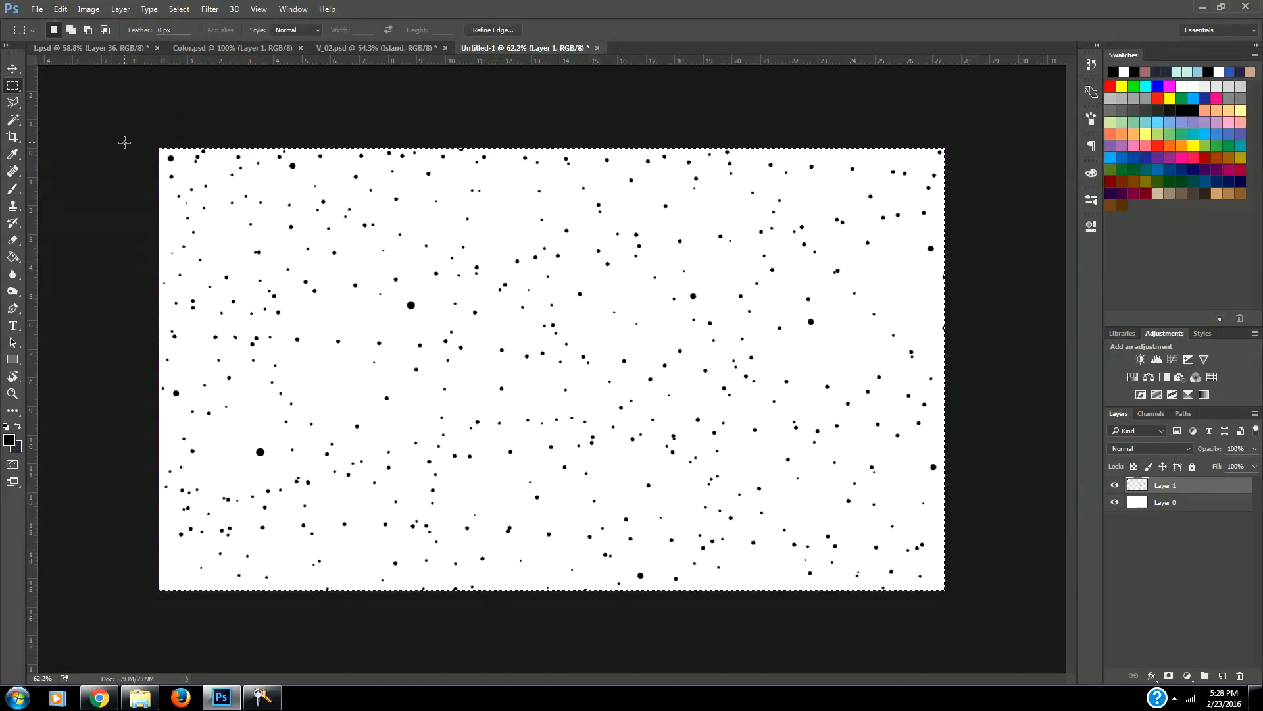
{"action": "left_click", "coordinate": [372, 49]}
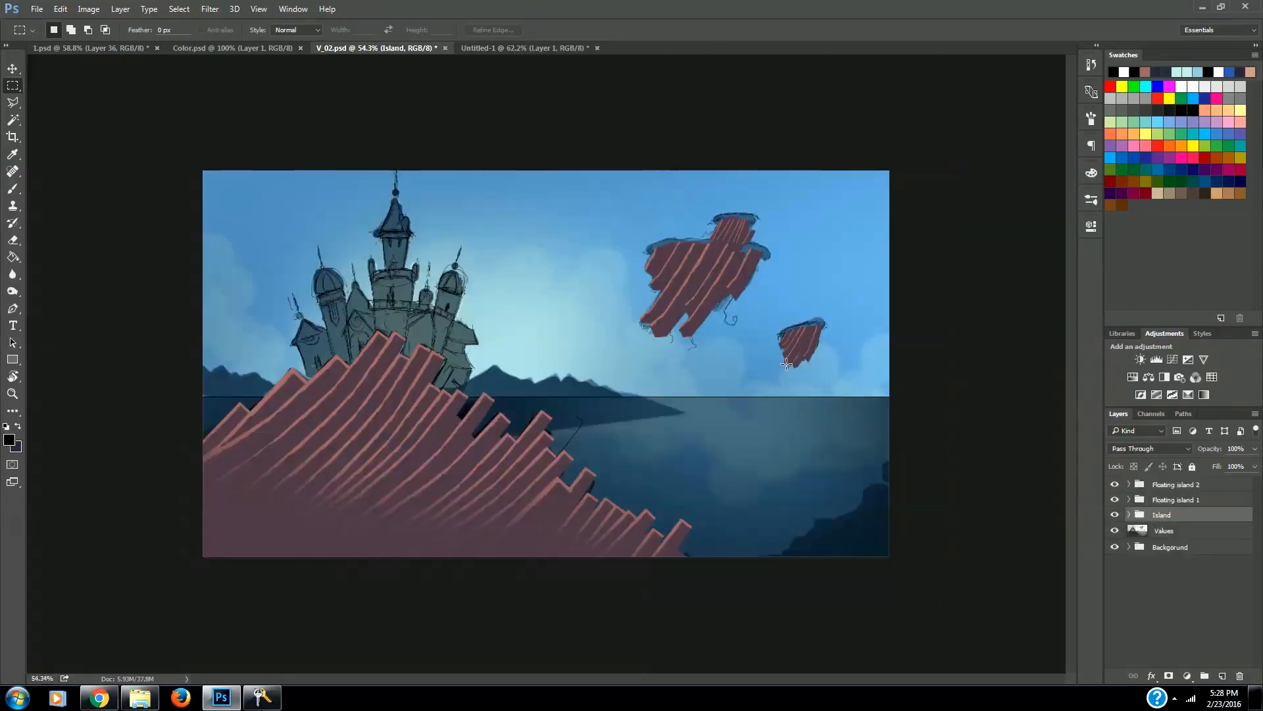
{"action": "key", "text": "ctrl+v"}
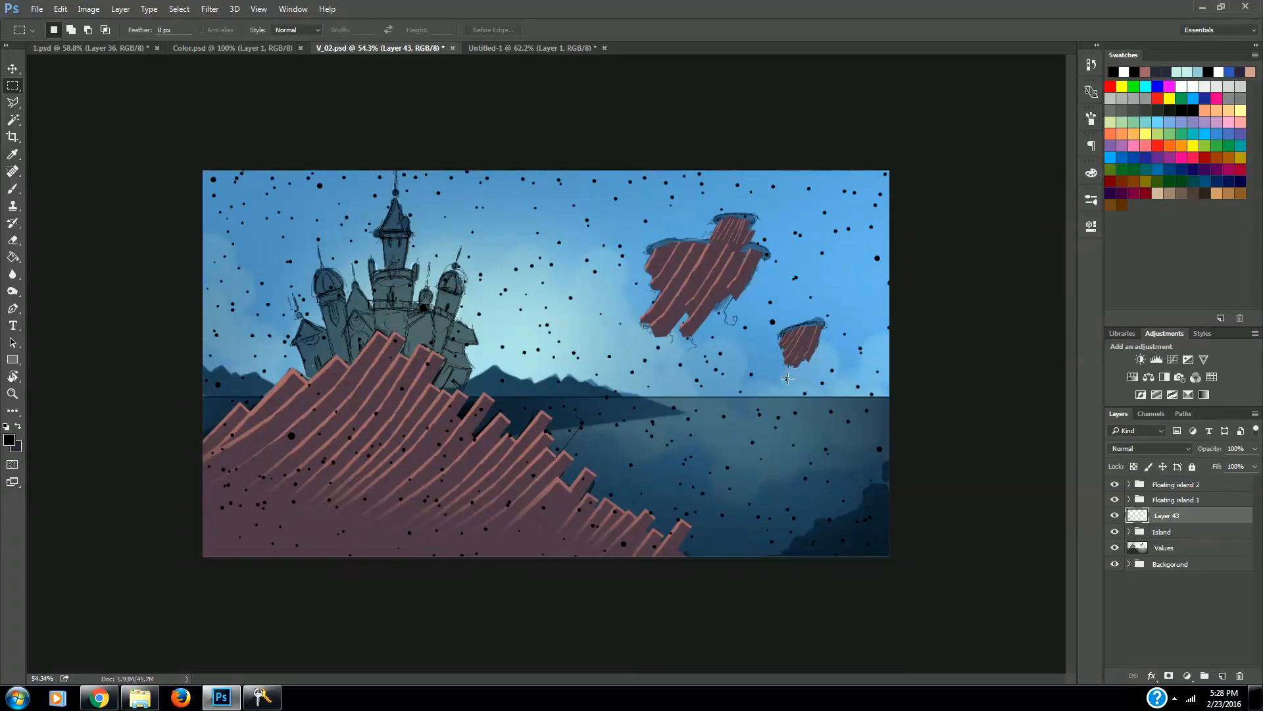
Scale the pasted dots down to about 72% and shift them lower over the castle rock.
{"action": "key", "text": "ctrl+t"}
{"action": "left_click_drag", "start_coordinate": [889, 171], "coordinate": [723, 302]}
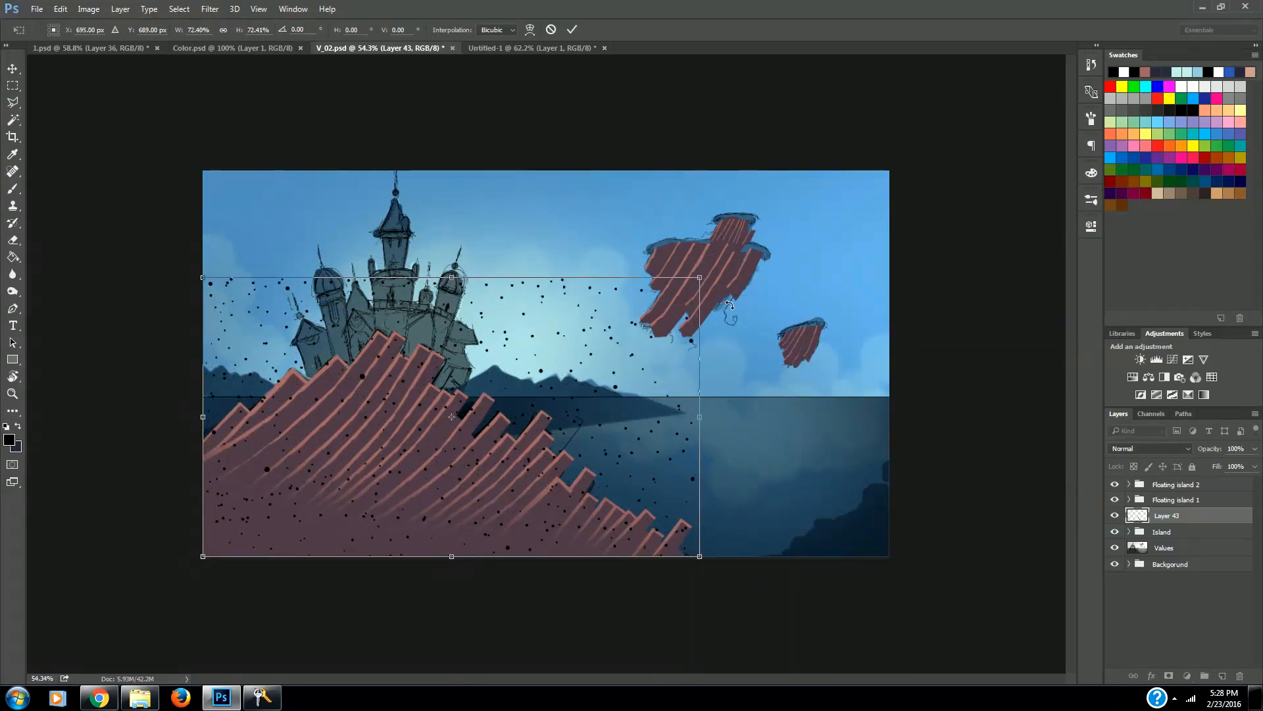
{"action": "left_click_drag", "start_coordinate": [567, 432], "coordinate": [566, 465]}
{"action": "key", "text": "m"}
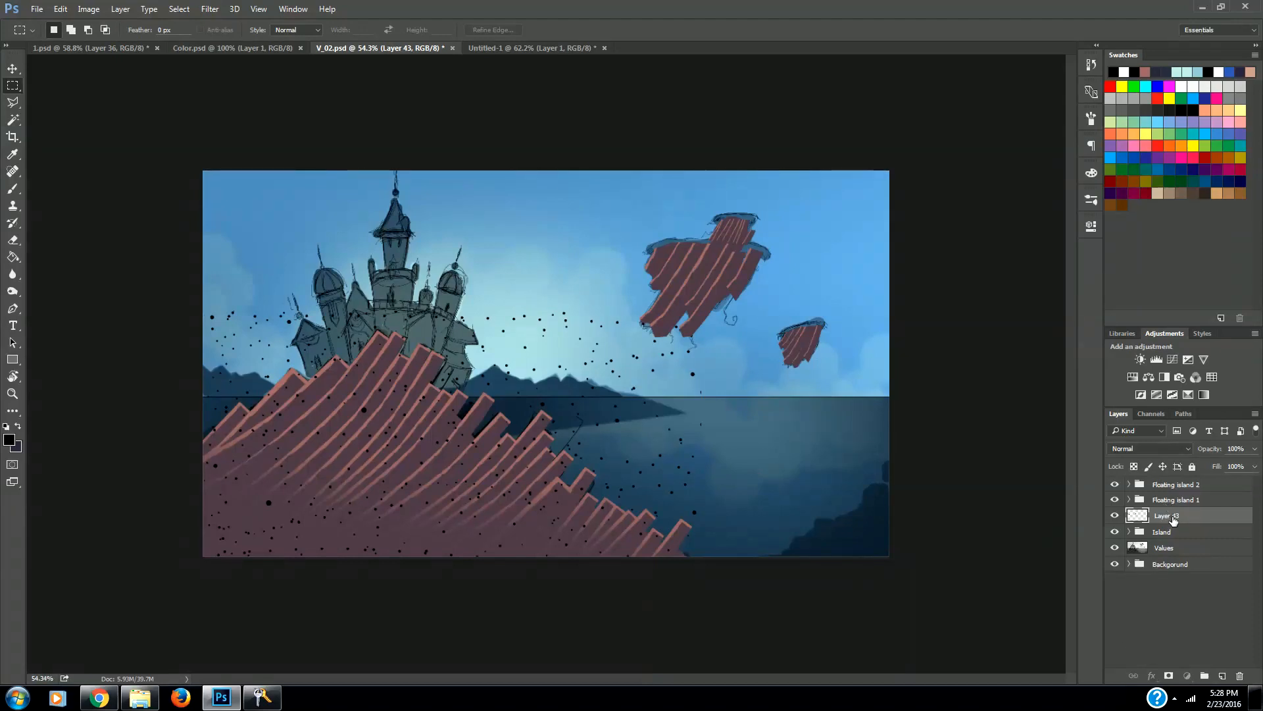
Put the dots layer, Layer 43, into the Island group, expand the group, and select the layer.
{"action": "left_click_drag", "start_coordinate": [1173, 519], "coordinate": [1179, 535]}
{"action": "left_click", "coordinate": [1129, 514]}
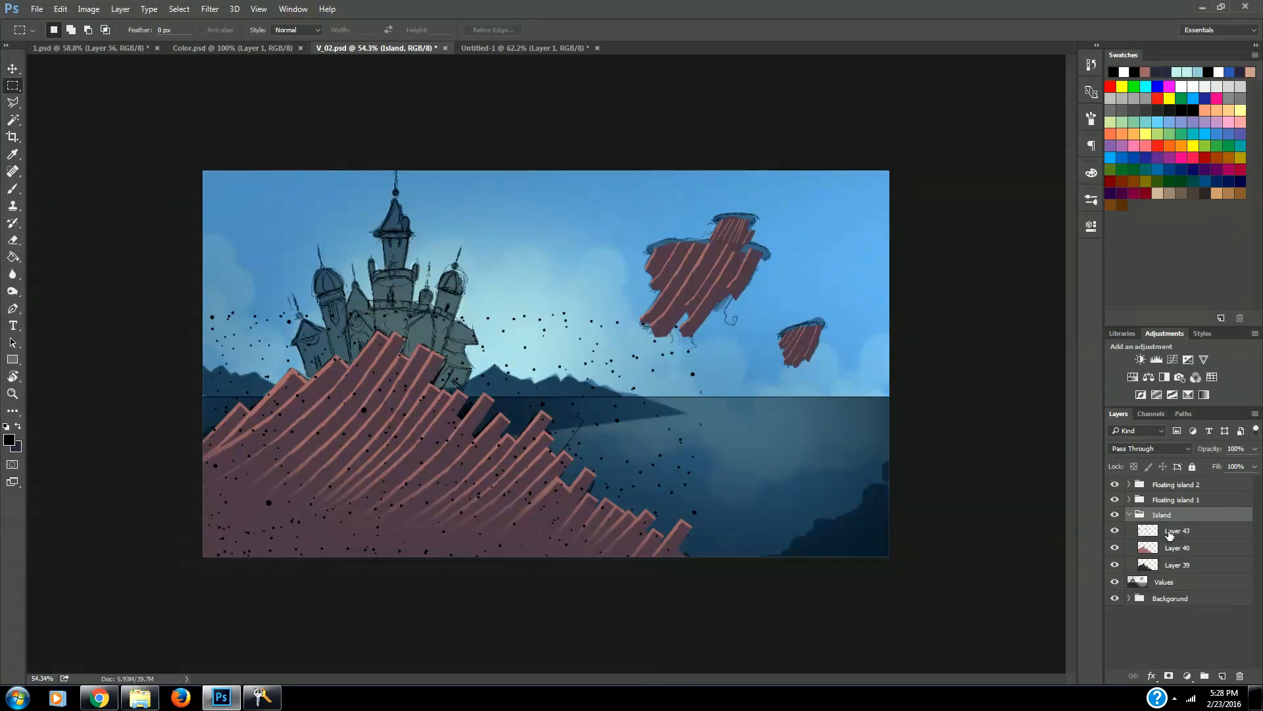
{"action": "left_click", "coordinate": [1153, 535]}
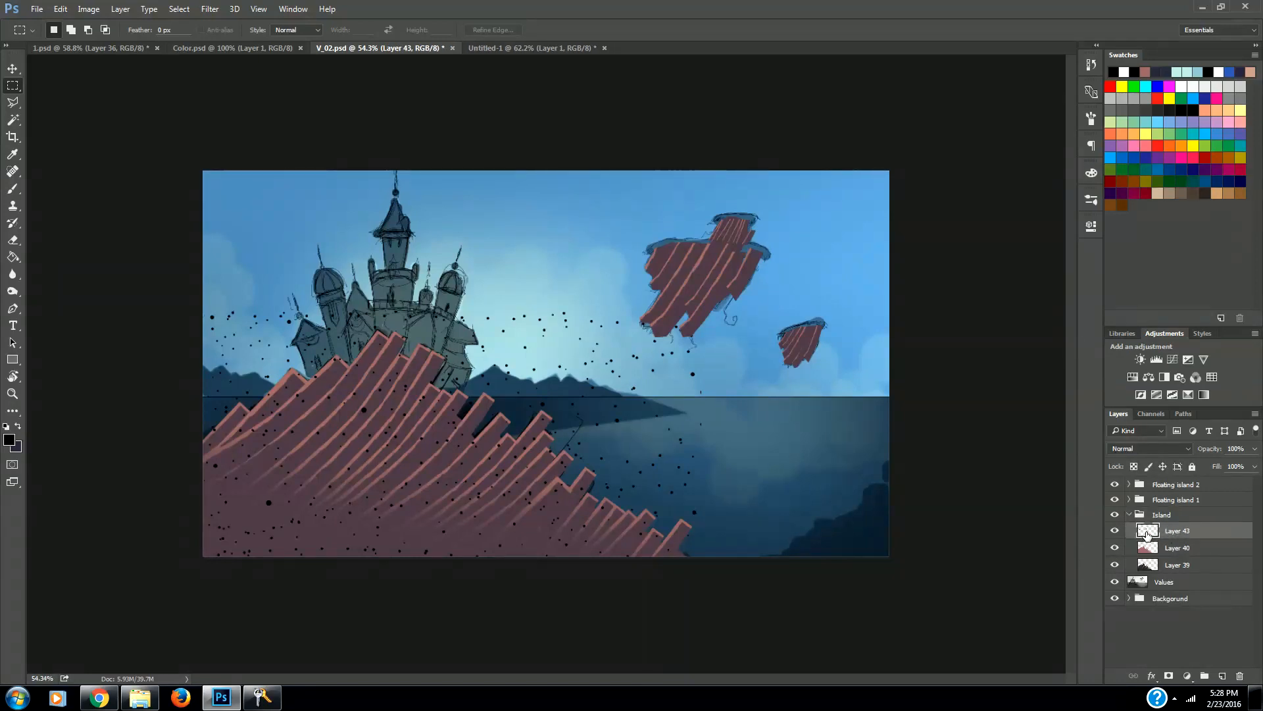
Load the outline of the dots in Layer 43 and fill it with white (ffffff) on a new layer.
{"action": "left_click", "coordinate": [1150, 538], "text": "ctrl"}
{"action": "left_click", "coordinate": [1222, 674]}
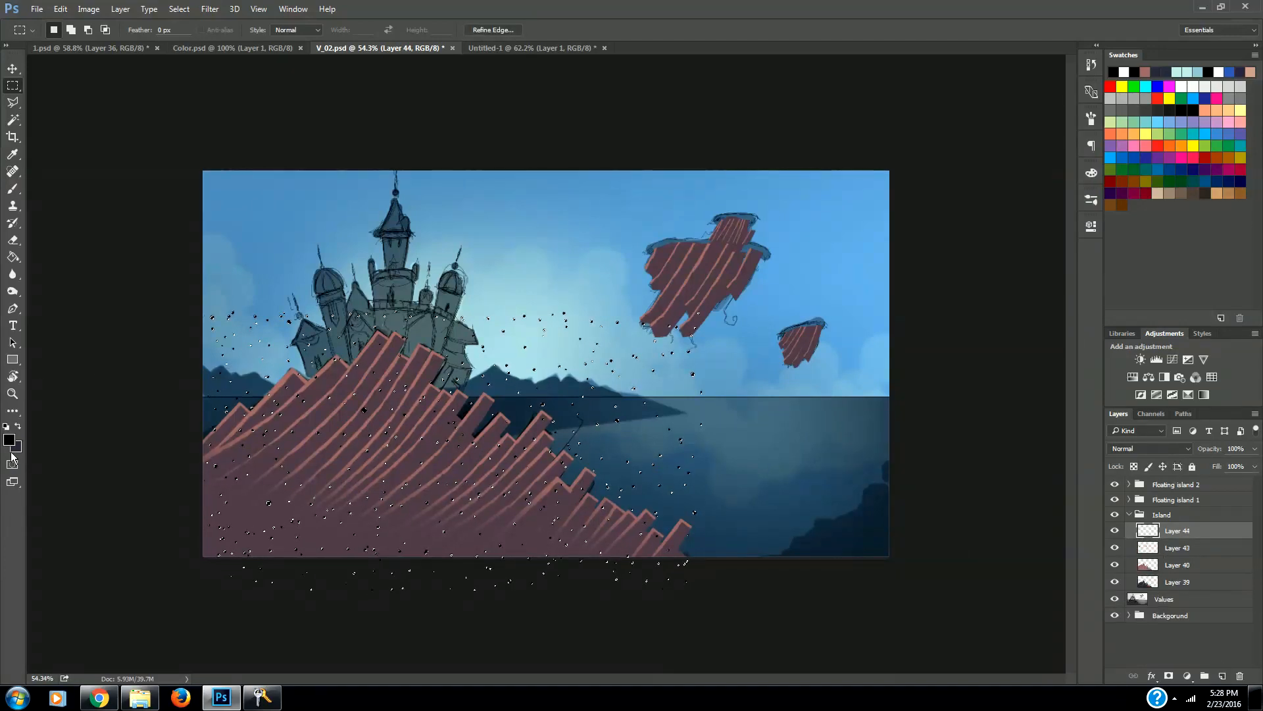
{"action": "left_click", "coordinate": [10, 442]}
{"action": "type", "text": "ffffff"}
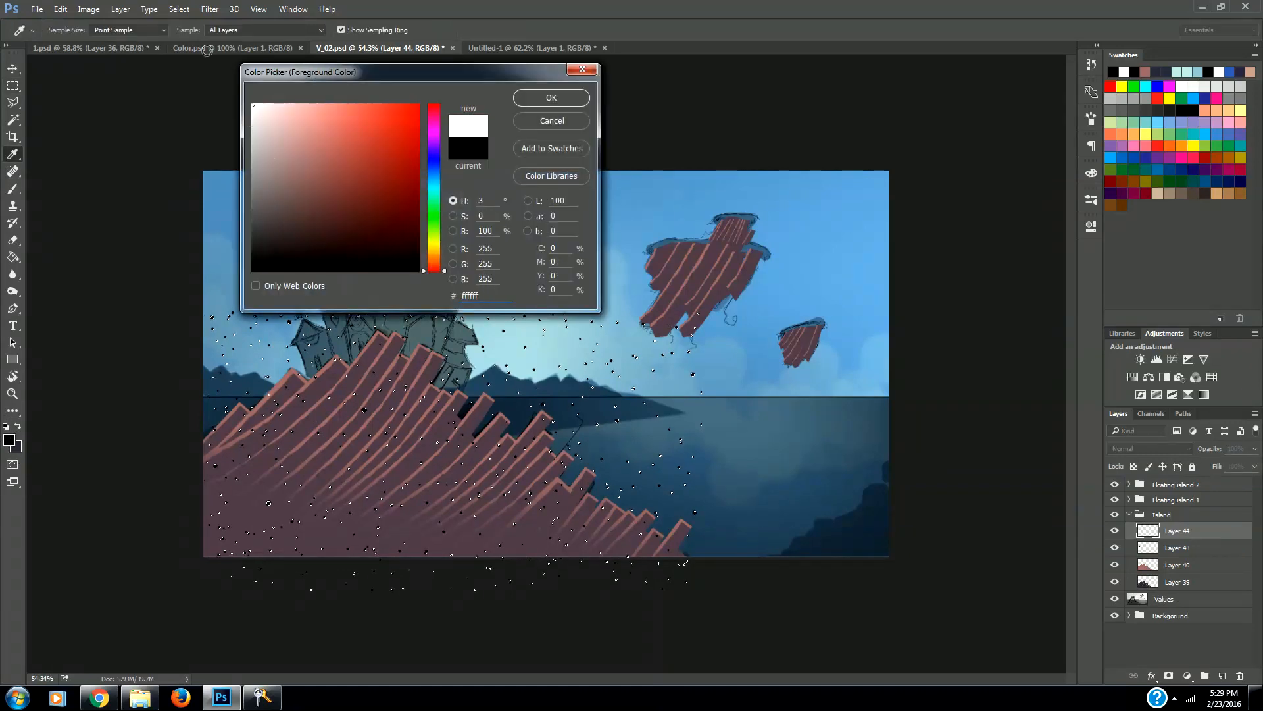
{"action": "left_click", "coordinate": [559, 99]}
{"action": "key", "text": "m"}
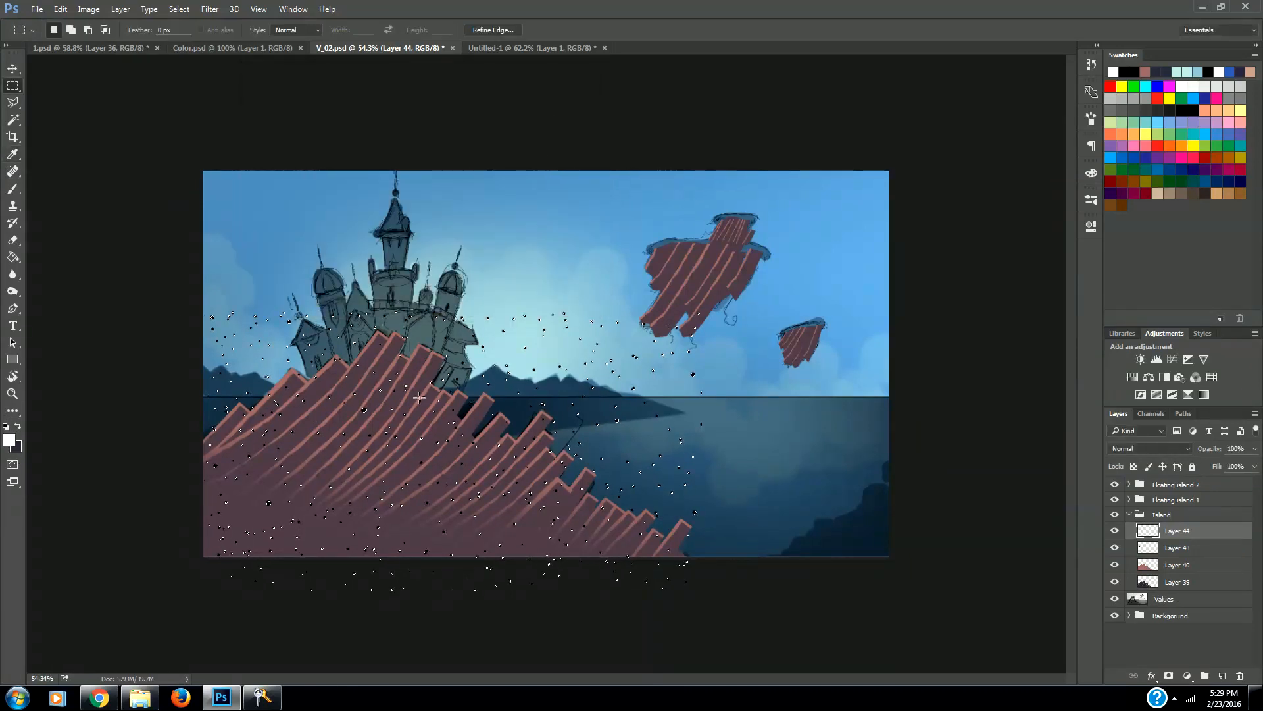
{"action": "key", "text": "g"}
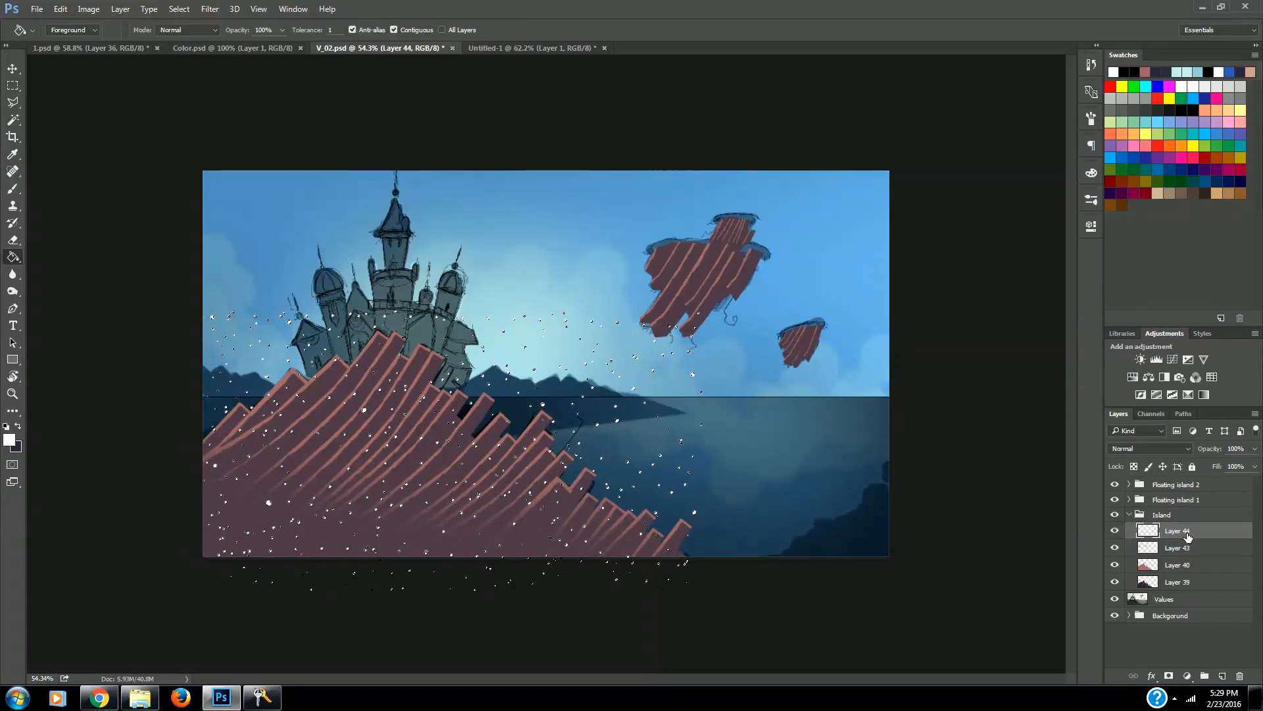
Place the white dots layer beneath the black dots, deselect, and nudge the white dots slightly to form highlights.
{"action": "left_click_drag", "start_coordinate": [1195, 534], "coordinate": [1196, 556]}
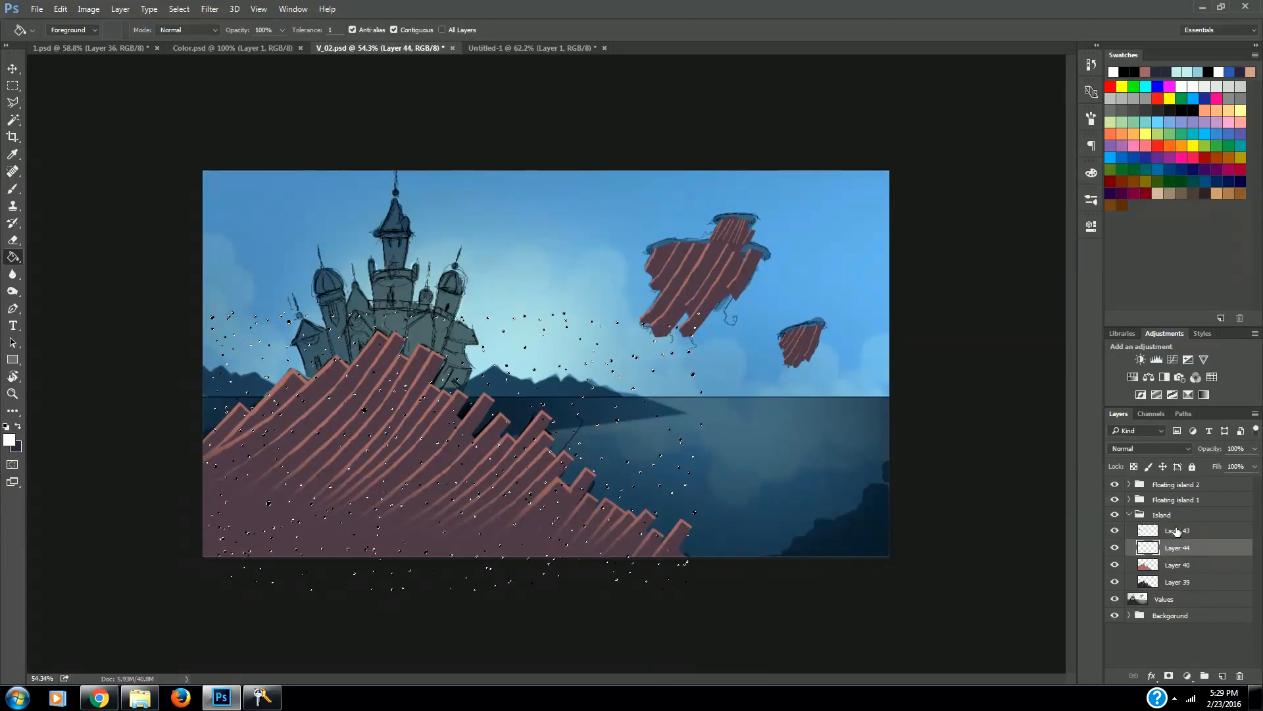
{"action": "key", "text": "m"}
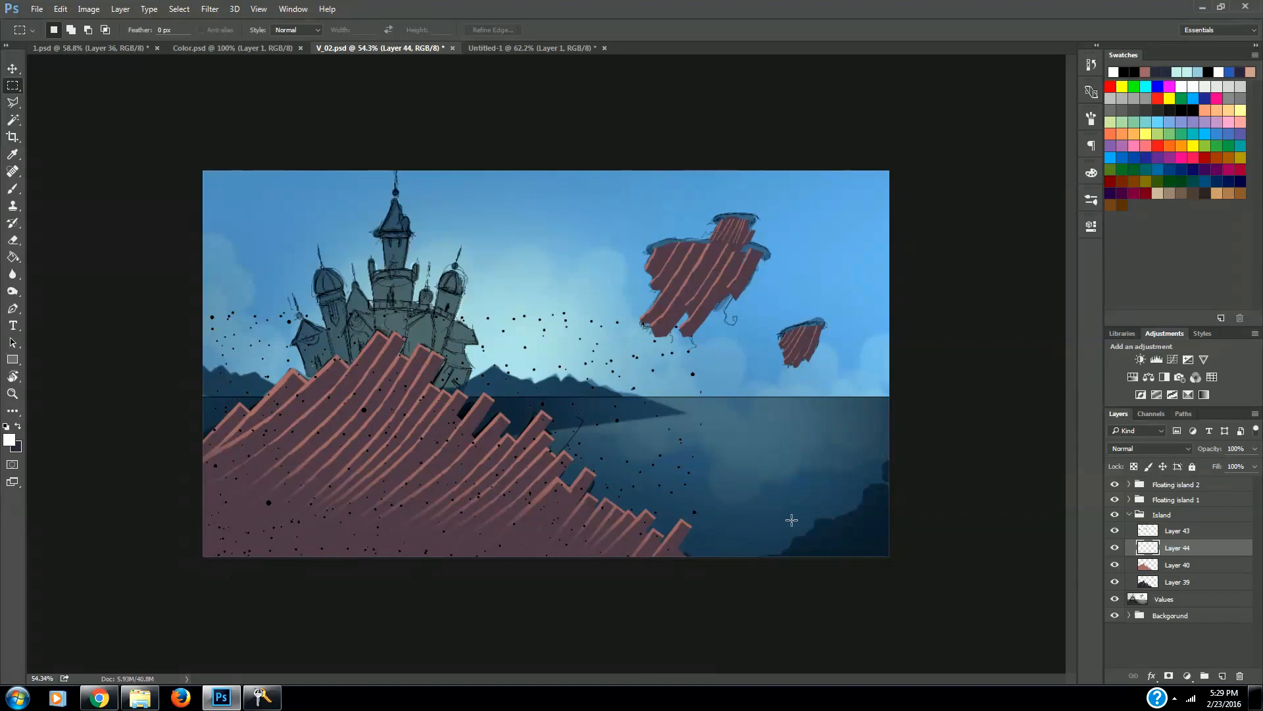
{"action": "key", "text": "v"}
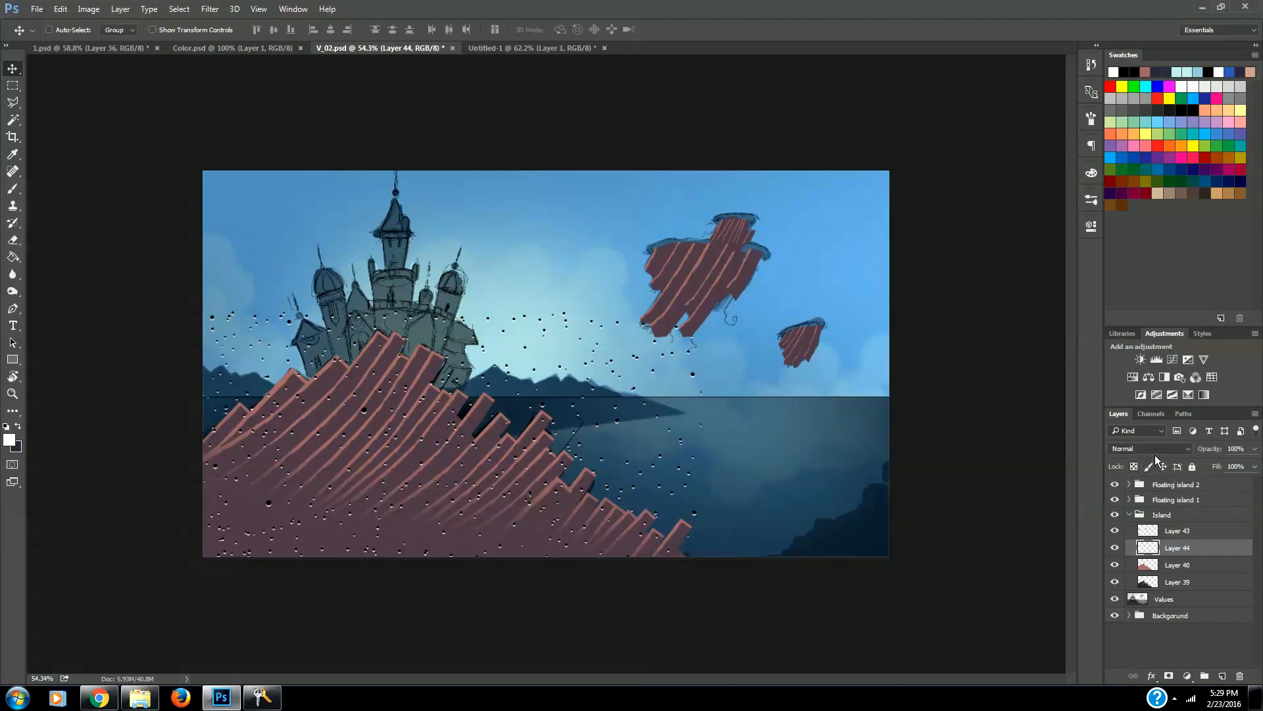
Merge the black dots layer and the white dots layer, Layer 43 and Layer 44, into one layer.
{"action": "left_click", "coordinate": [1182, 533], "text": "shift"}
{"action": "right_click", "coordinate": [1189, 545]}
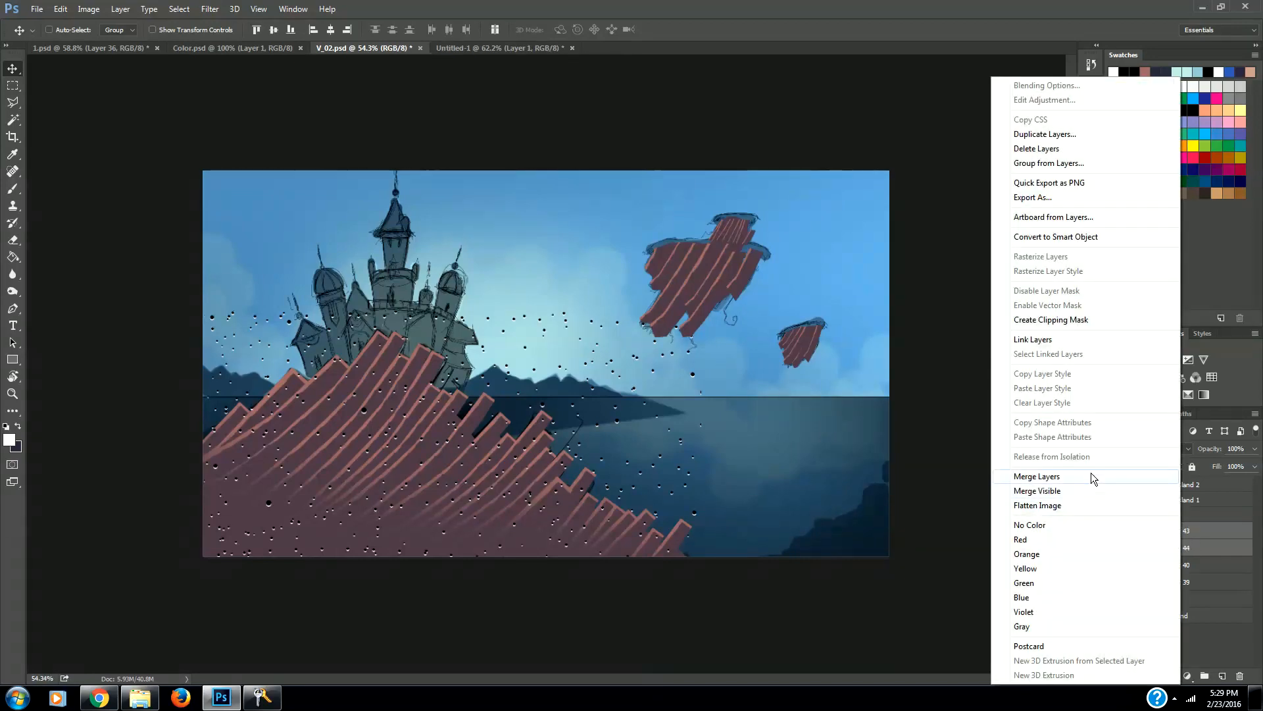
{"action": "left_click", "coordinate": [1048, 480]}
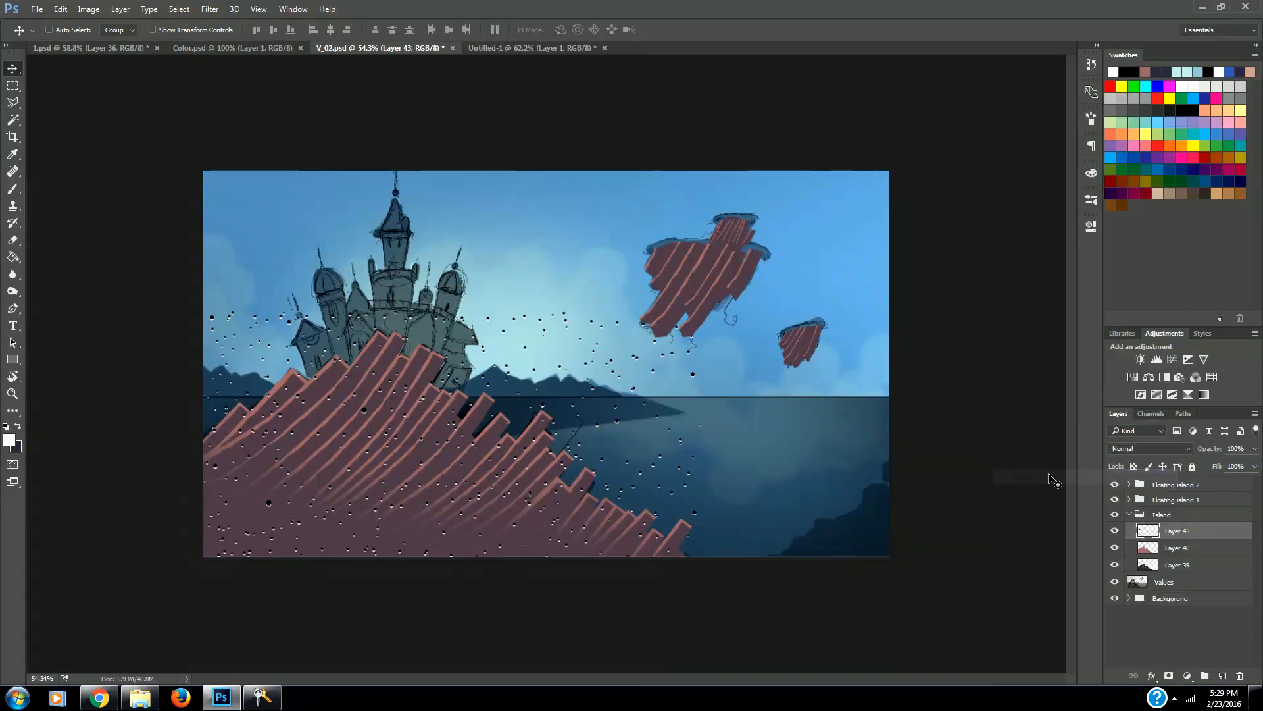
Load the rock outline from Layer 40, invert the selection, and delete the dots outside the rock on Layer 43.
{"action": "left_click", "coordinate": [1174, 550]}
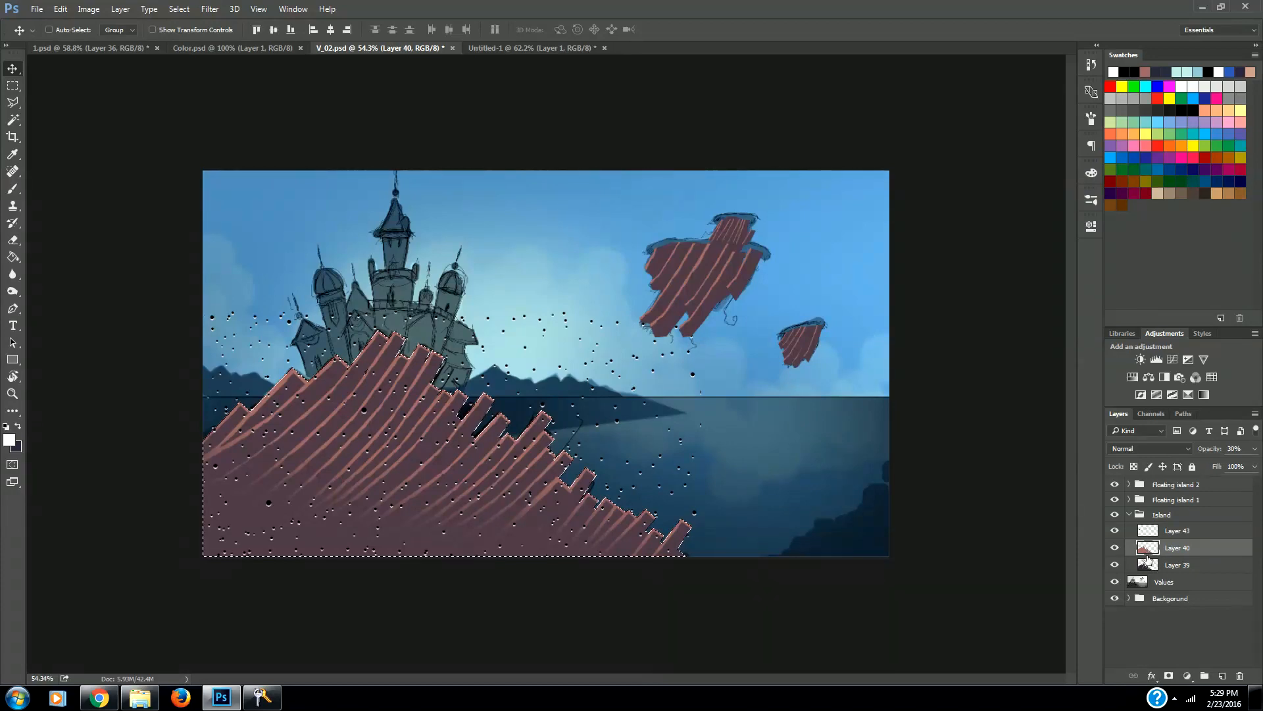
{"action": "left_click", "coordinate": [1147, 559], "text": "ctrl"}
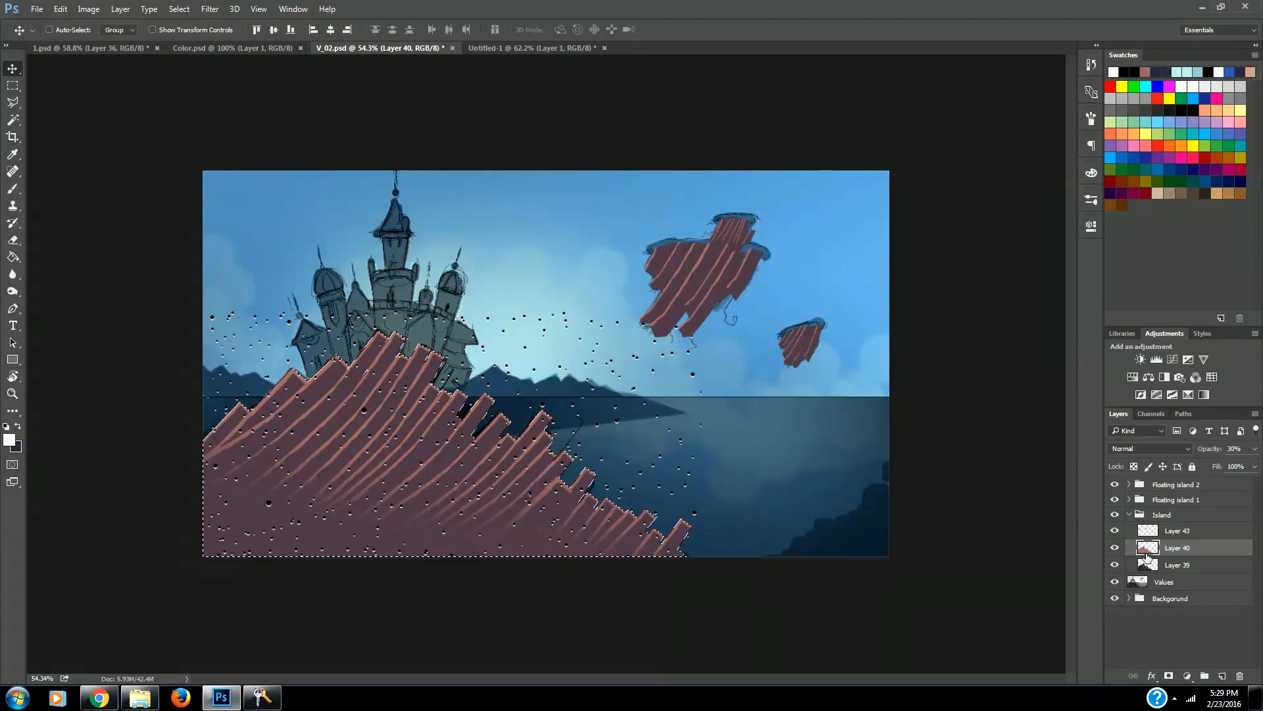
{"action": "left_click", "coordinate": [1172, 536]}
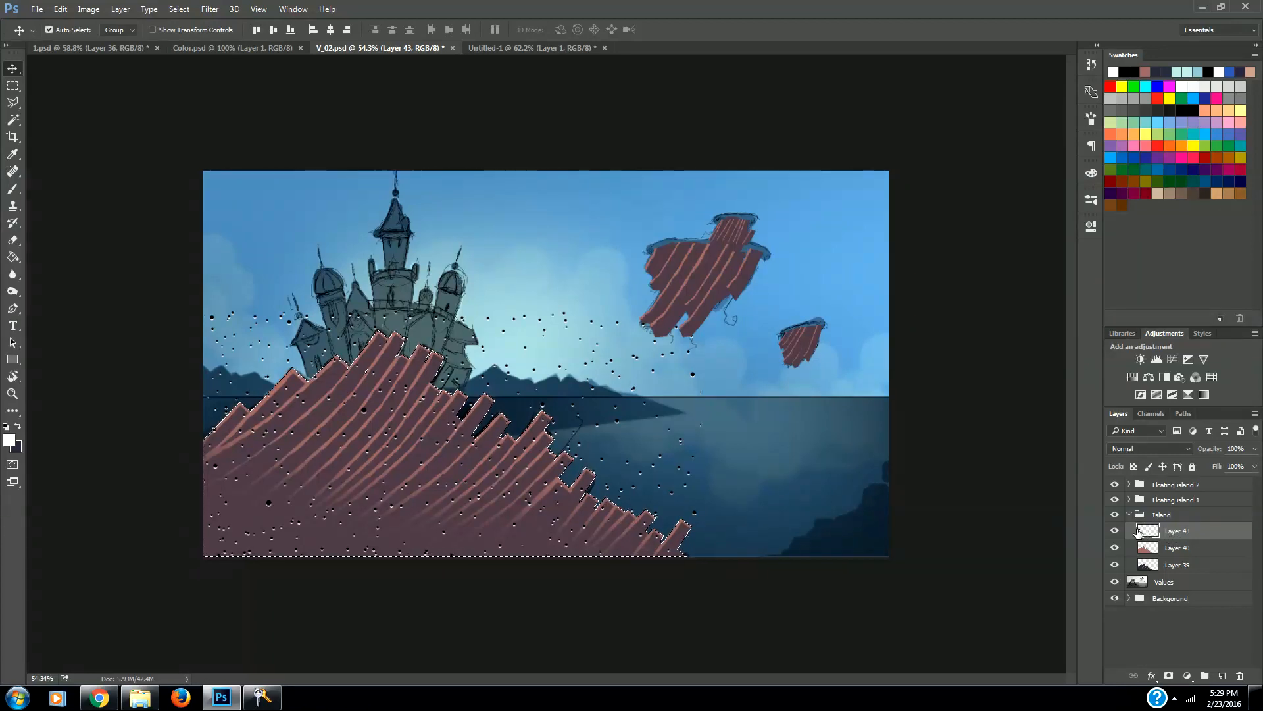
{"action": "left_click", "coordinate": [1139, 532], "text": "ctrl"}
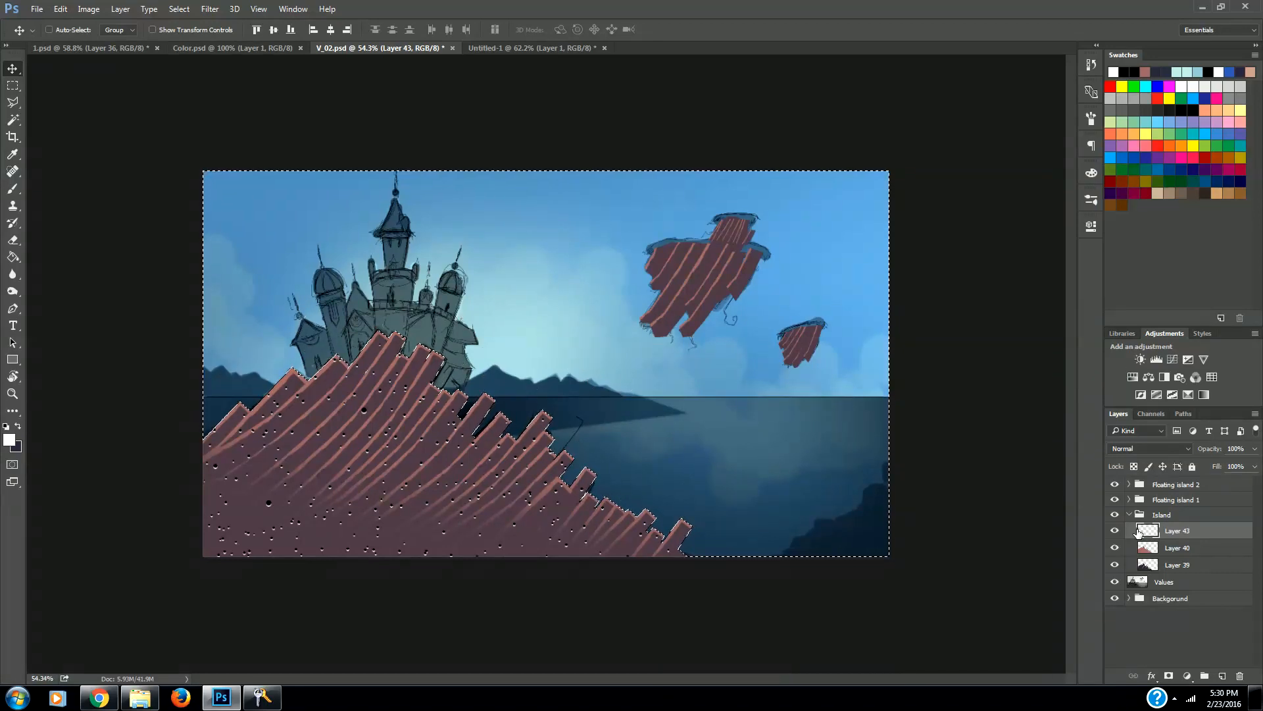
Set the dots layer, Layer 43, to Overlay blending at 25% opacity and deselect.
{"action": "left_click", "coordinate": [1150, 447]}
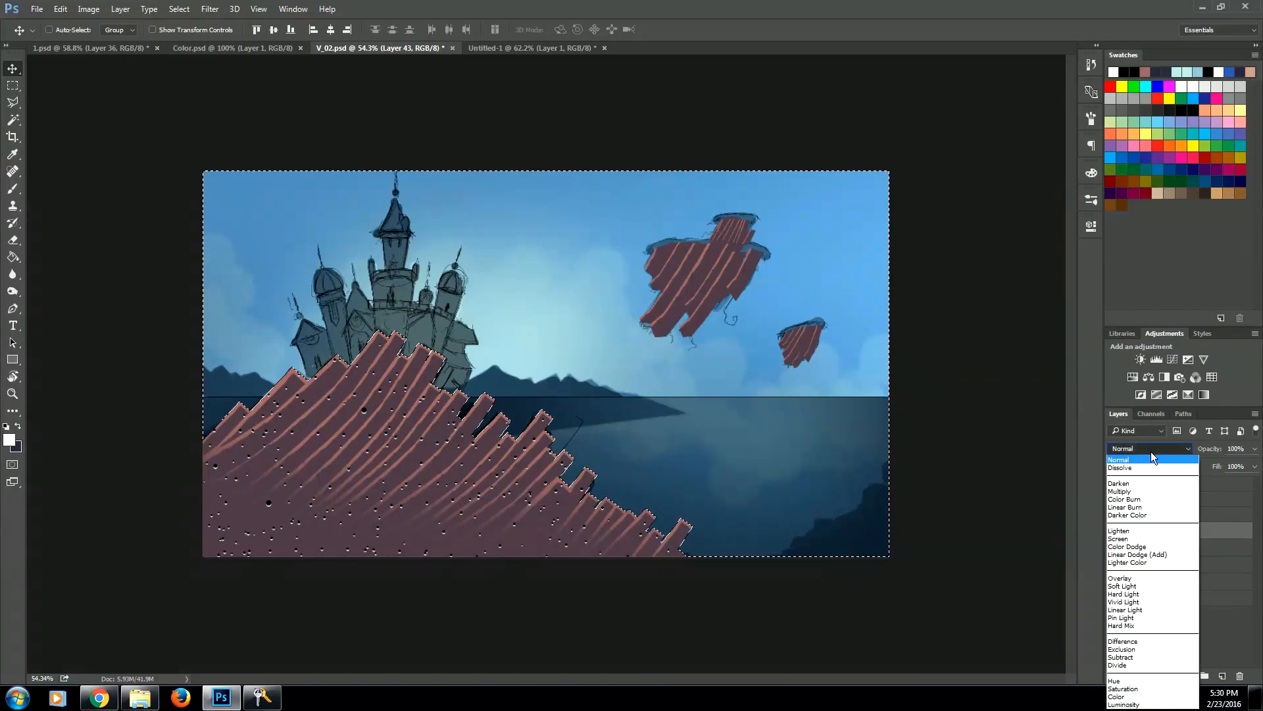
{"action": "left_click", "coordinate": [1150, 578]}
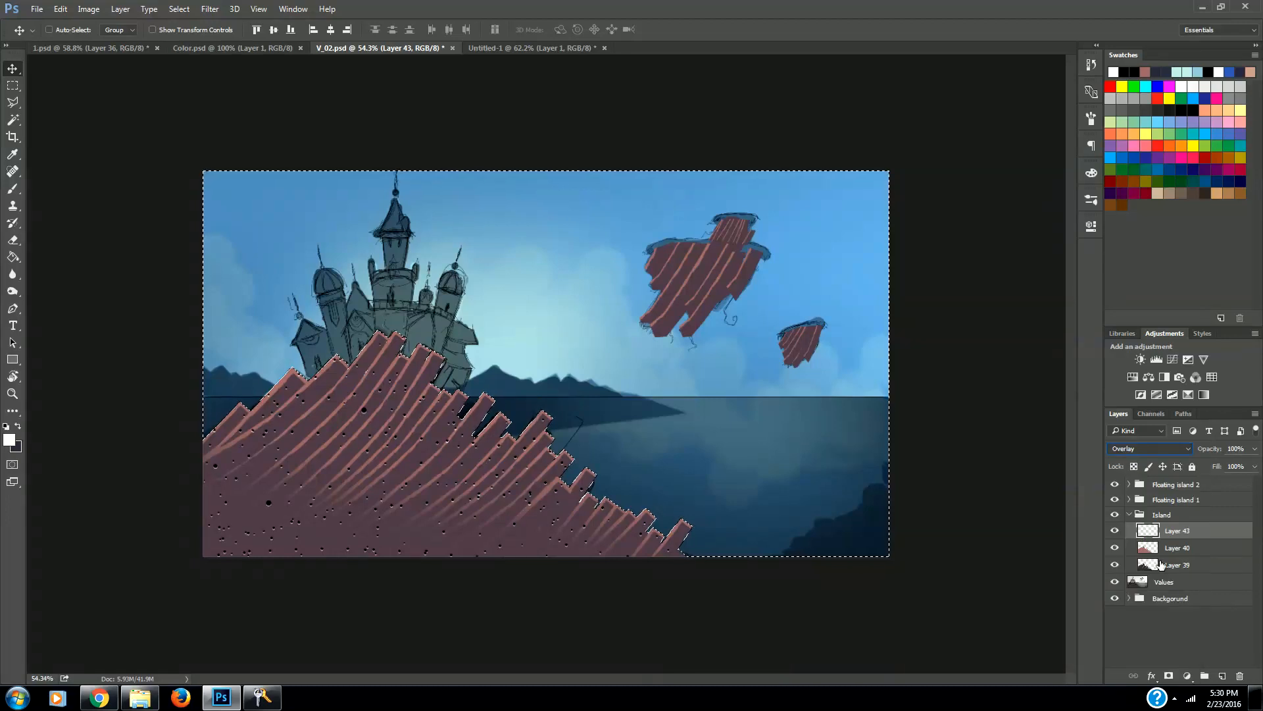
{"action": "left_click", "coordinate": [1255, 448]}
{"action": "left_click_drag", "start_coordinate": [1253, 466], "coordinate": [1245, 469]}
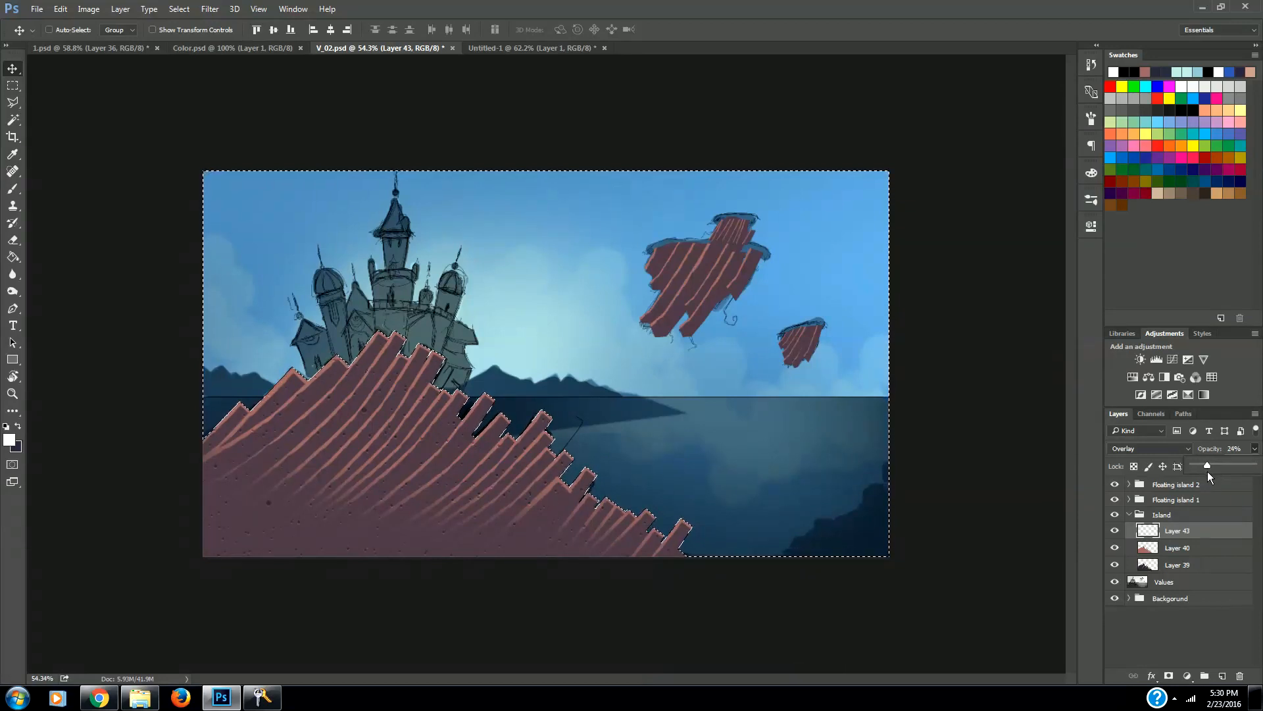
{"action": "left_click_drag", "start_coordinate": [1208, 472], "coordinate": [1209, 480]}
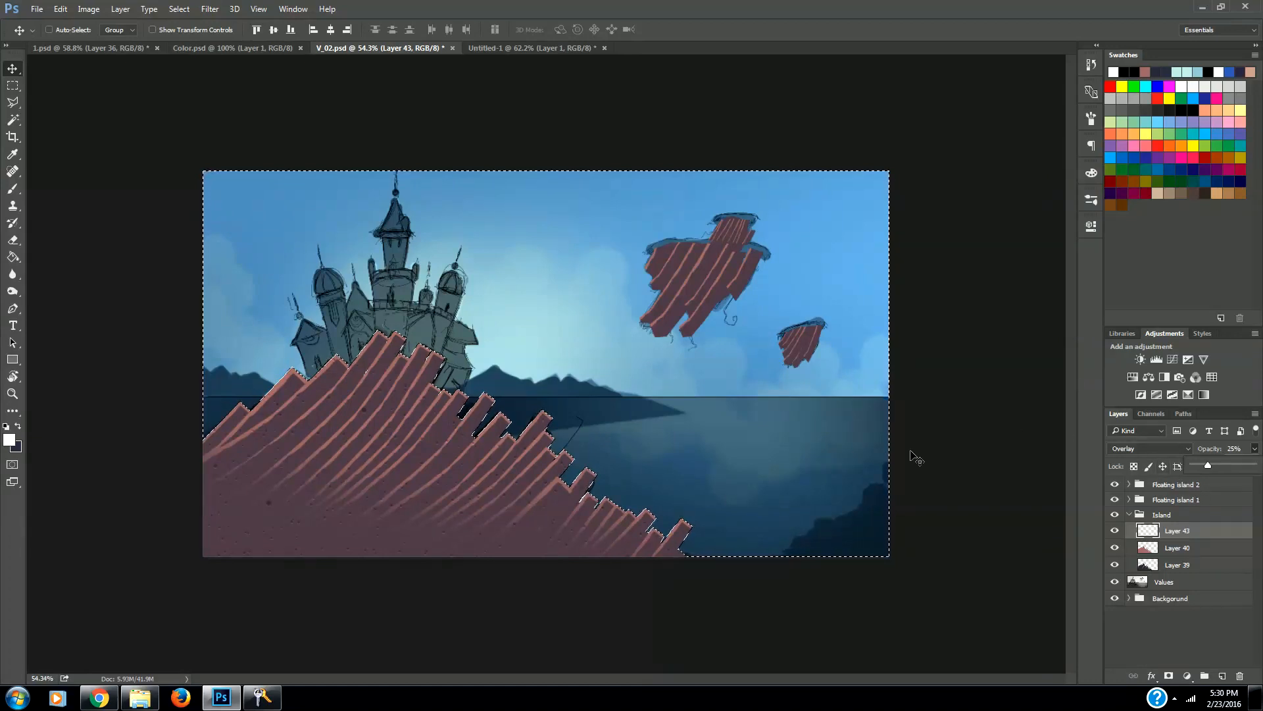
{"action": "key", "text": "ctrl+d"}
{"action": "key", "text": "m"}
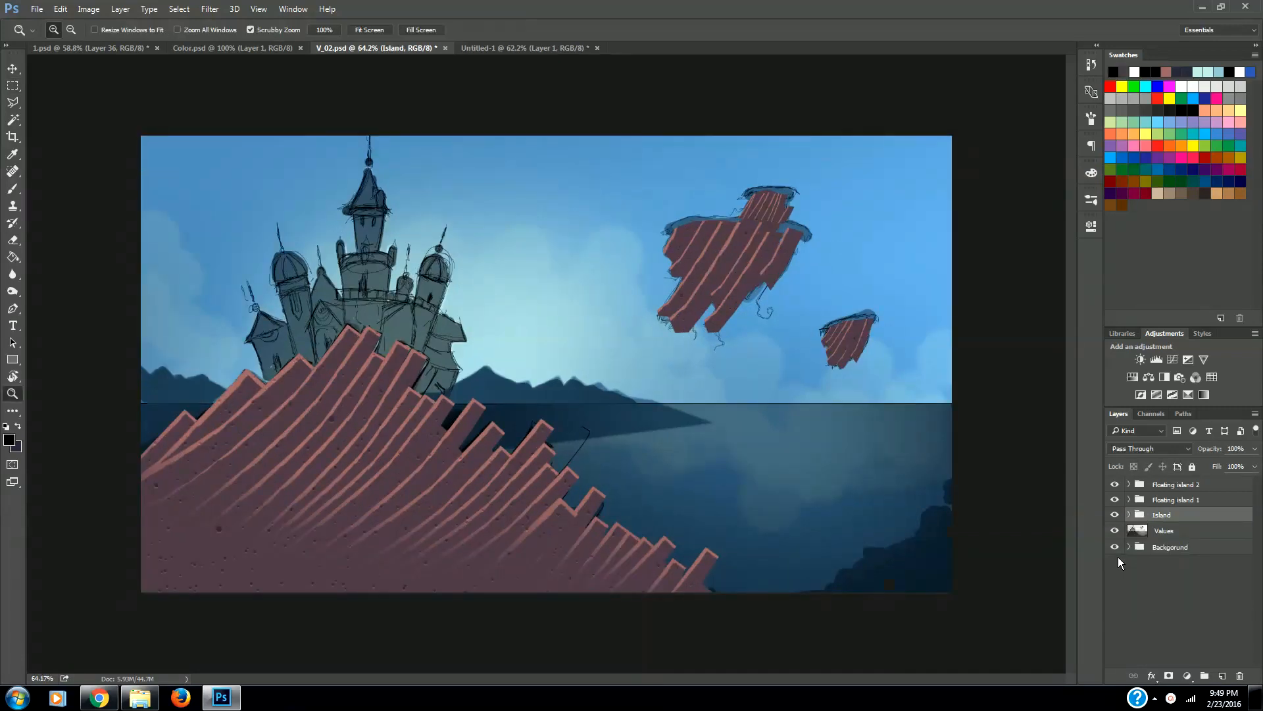
Rename the Island group's layers: Layer 39 as Base, Layer 40 as Pink coat, and Layer 43 as Texture.
{"action": "left_click", "coordinate": [1129, 516]}
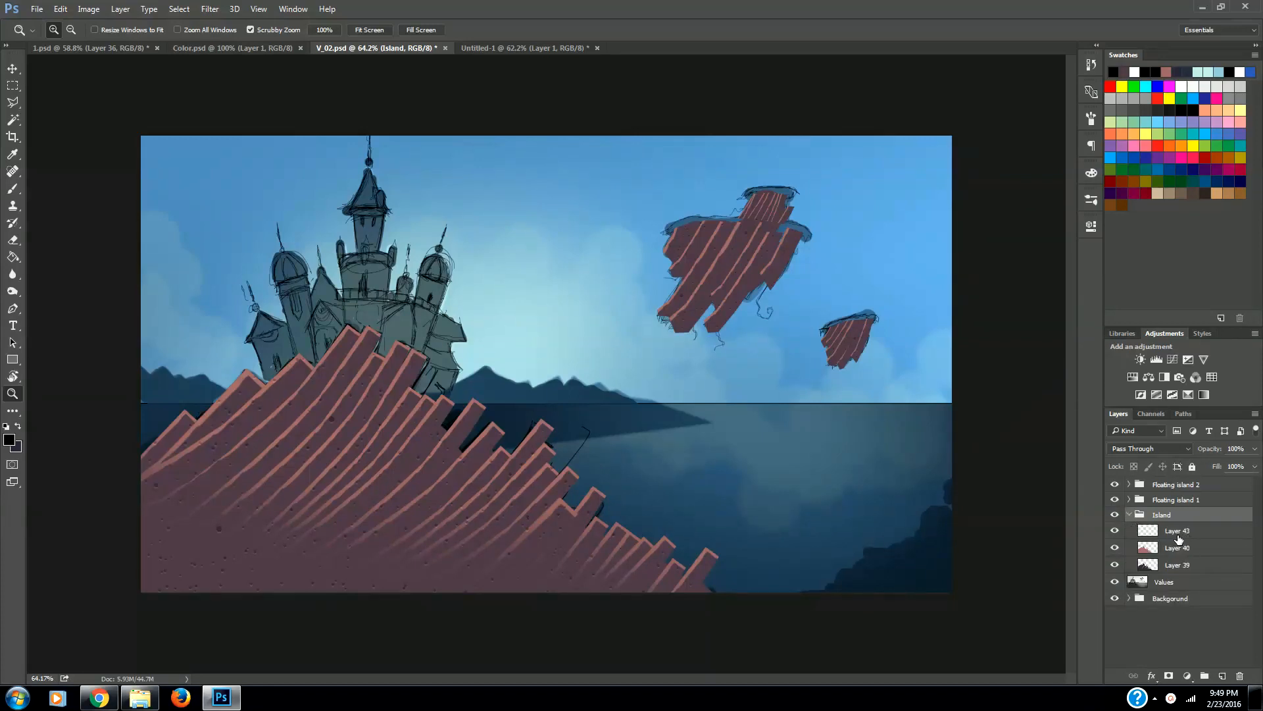
{"action": "double_click", "coordinate": [1178, 565]}
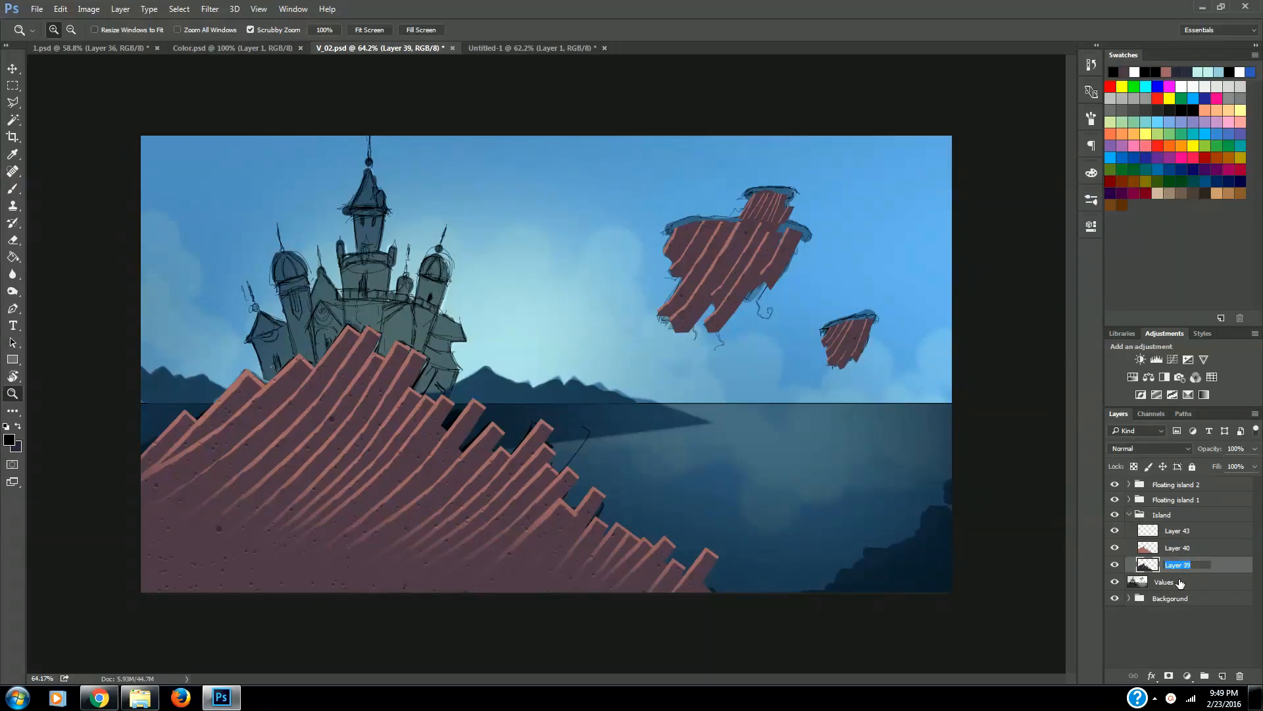
{"action": "type", "text": "Base"}
{"action": "double_click", "coordinate": [1179, 548]}
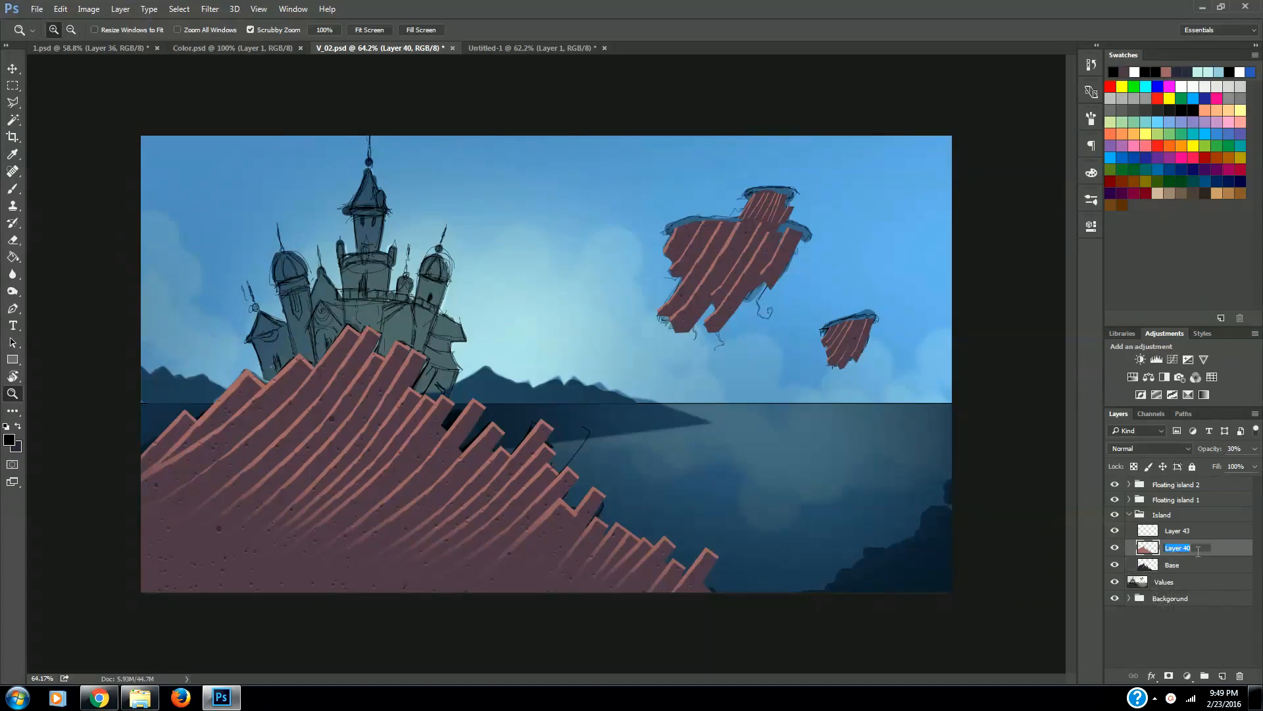
{"action": "type", "text": "Pink coat"}
{"action": "double_click", "coordinate": [1175, 531]}
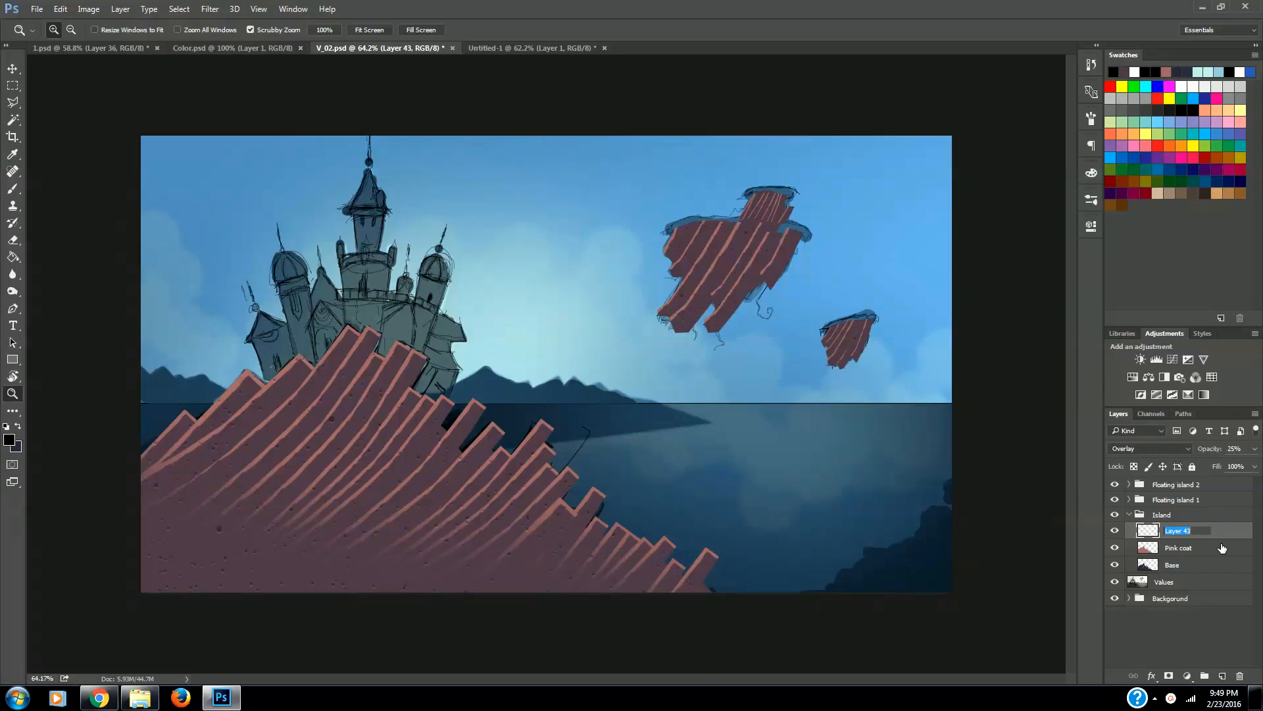
{"action": "type", "text": "Te"}
{"action": "type", "text": "xture"}
{"action": "key", "text": "Return"}
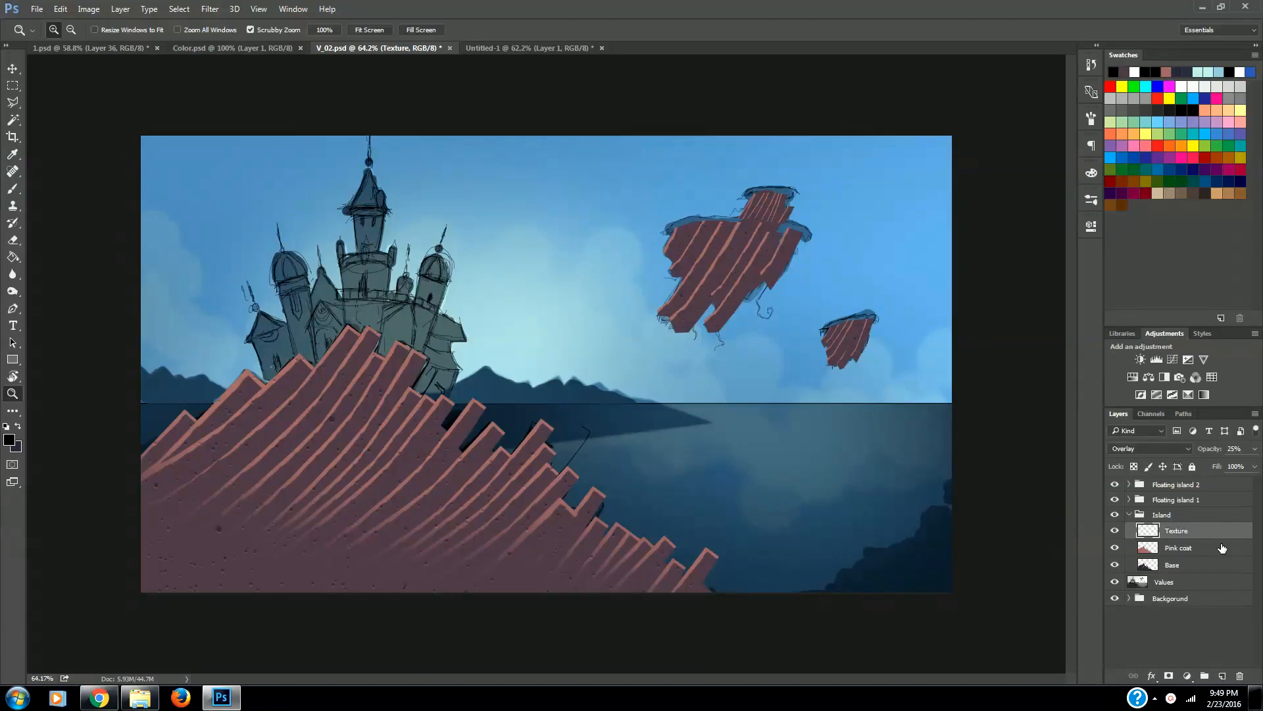
Collapse the Island, Floating island 1 and Floating island 2 groups in the layer stack.
{"action": "left_click", "coordinate": [1129, 515]}
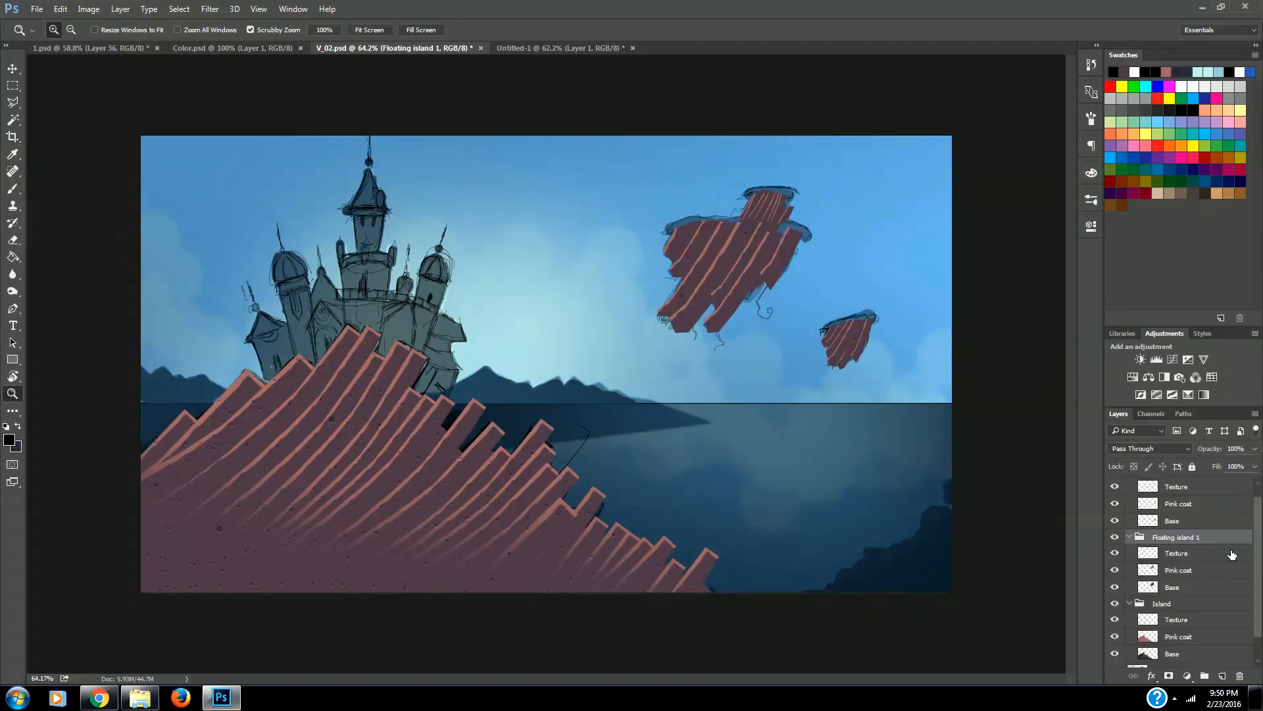
{"action": "left_click", "coordinate": [1131, 500], "text": "ctrl"}
{"action": "left_click", "coordinate": [1129, 604]}
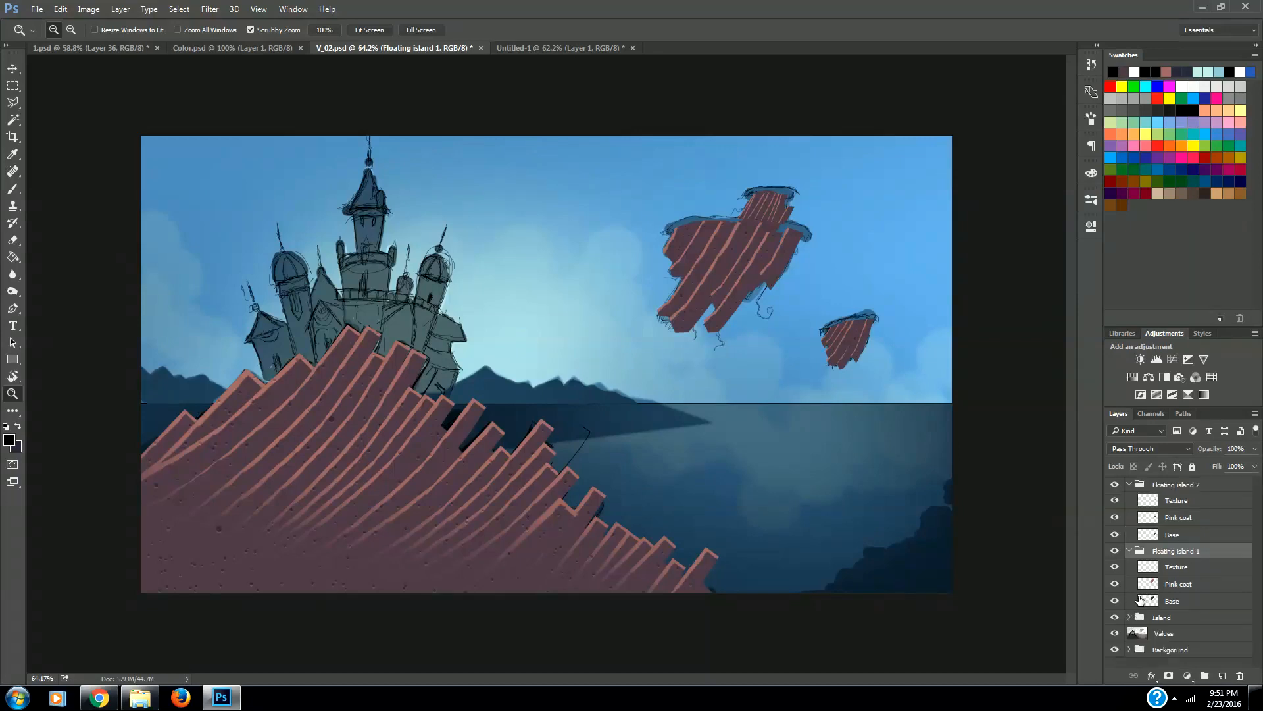
{"action": "left_click", "coordinate": [1130, 551]}
{"action": "left_click", "coordinate": [1129, 485]}
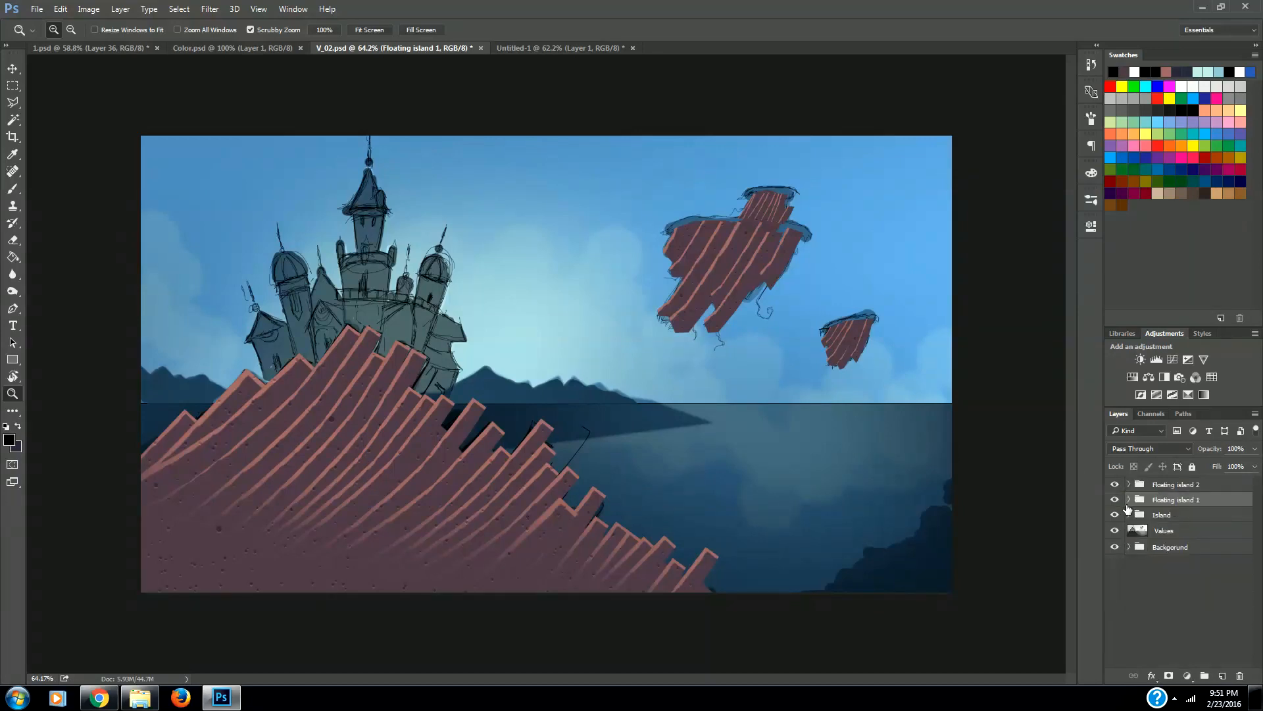
Load the Island group's Pink coat outline as a selection and add a new layer above Texture.
{"action": "left_click", "coordinate": [1129, 516]}
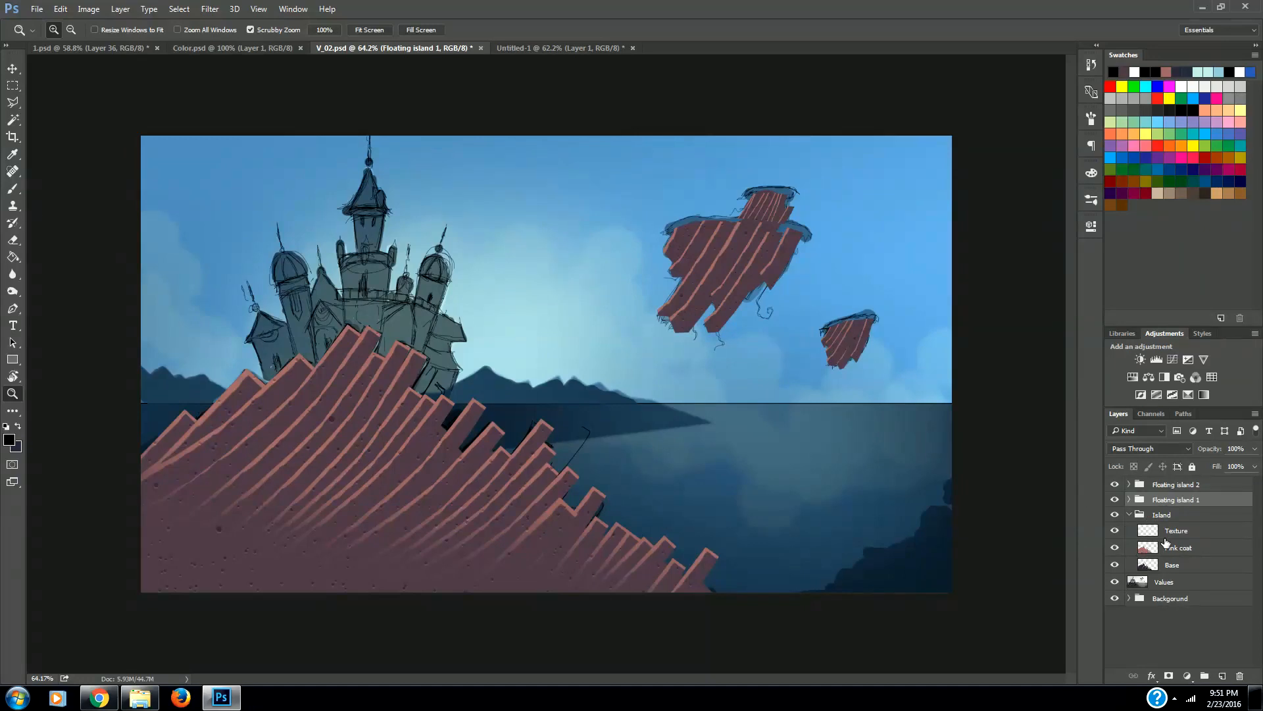
{"action": "left_click", "coordinate": [1153, 549], "text": "ctrl"}
{"action": "left_click", "coordinate": [1191, 530]}
{"action": "left_click", "coordinate": [1224, 677]}
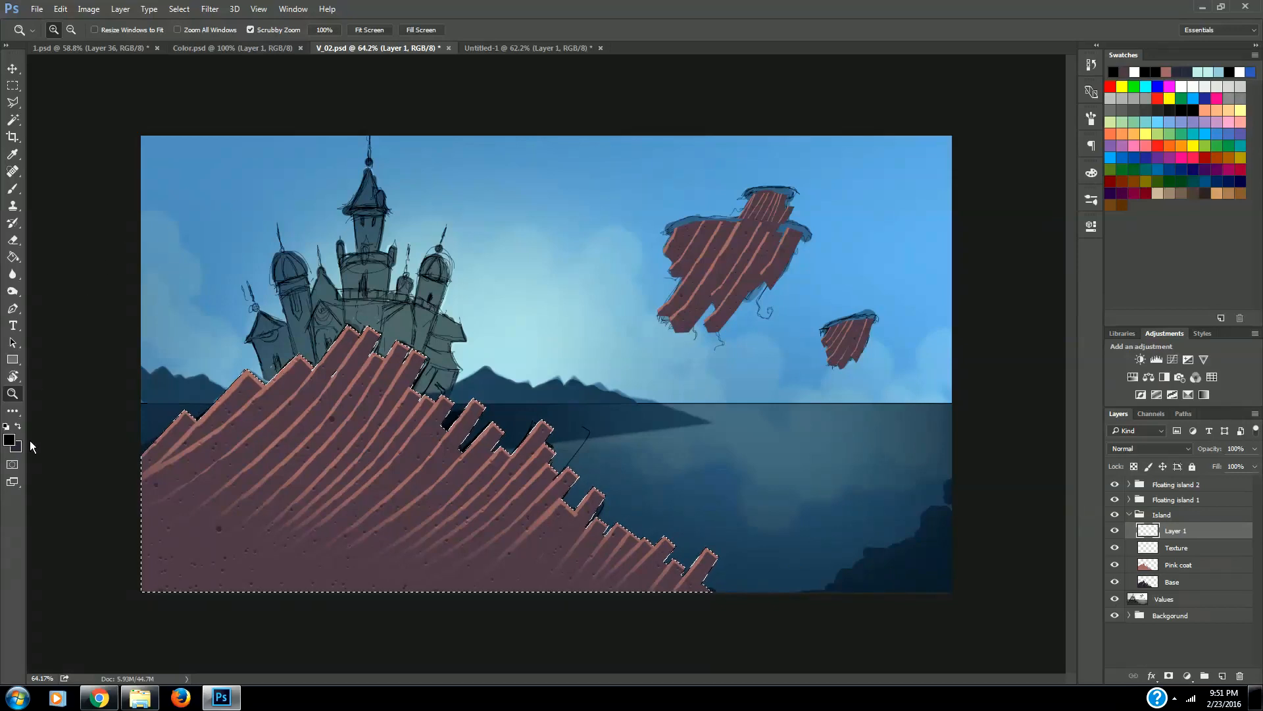
Paint black shadows with an enlarged brush at 50% opacity over the castle rock's outer left slabs.
{"action": "key", "text": "b"}
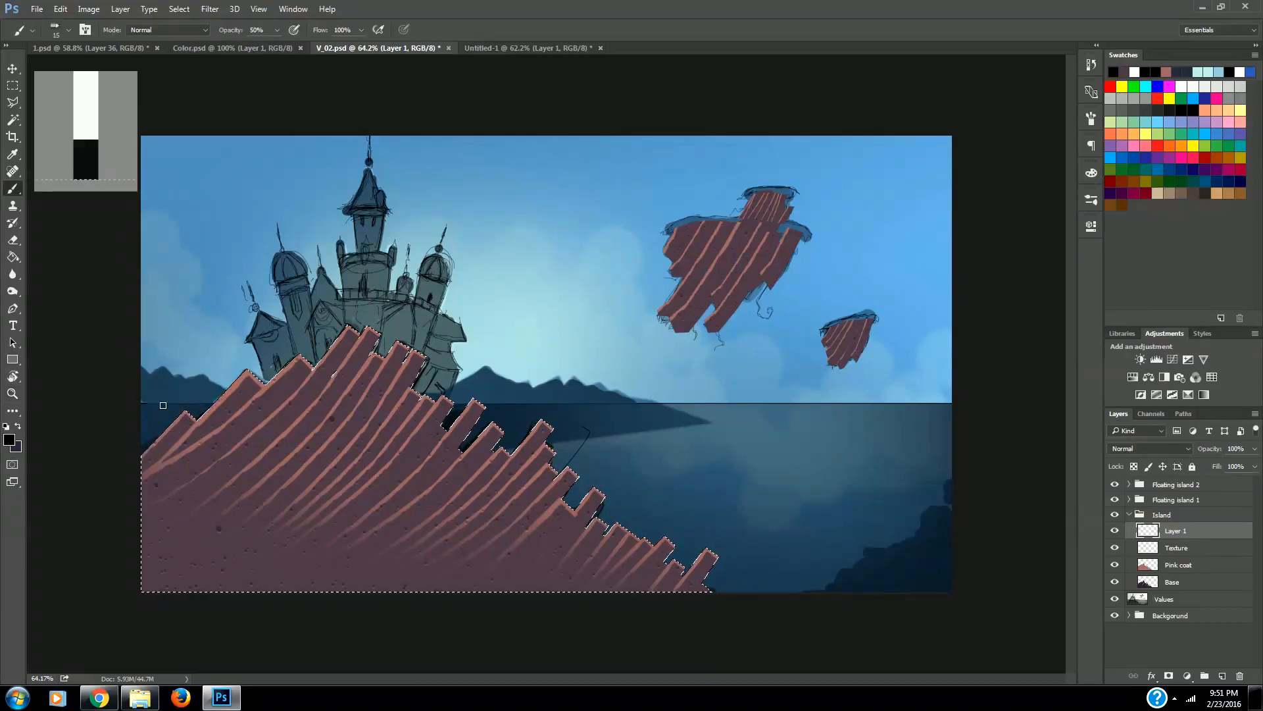
{"action": "key", "text": "bracketright"}
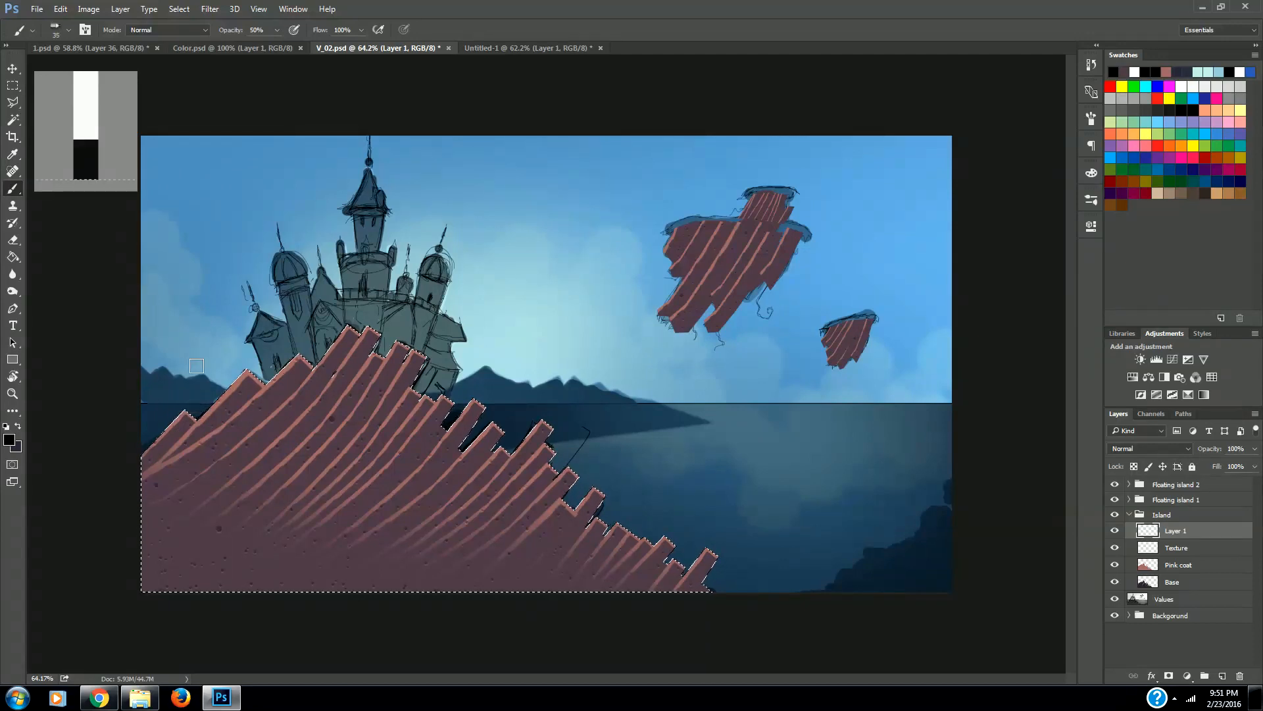
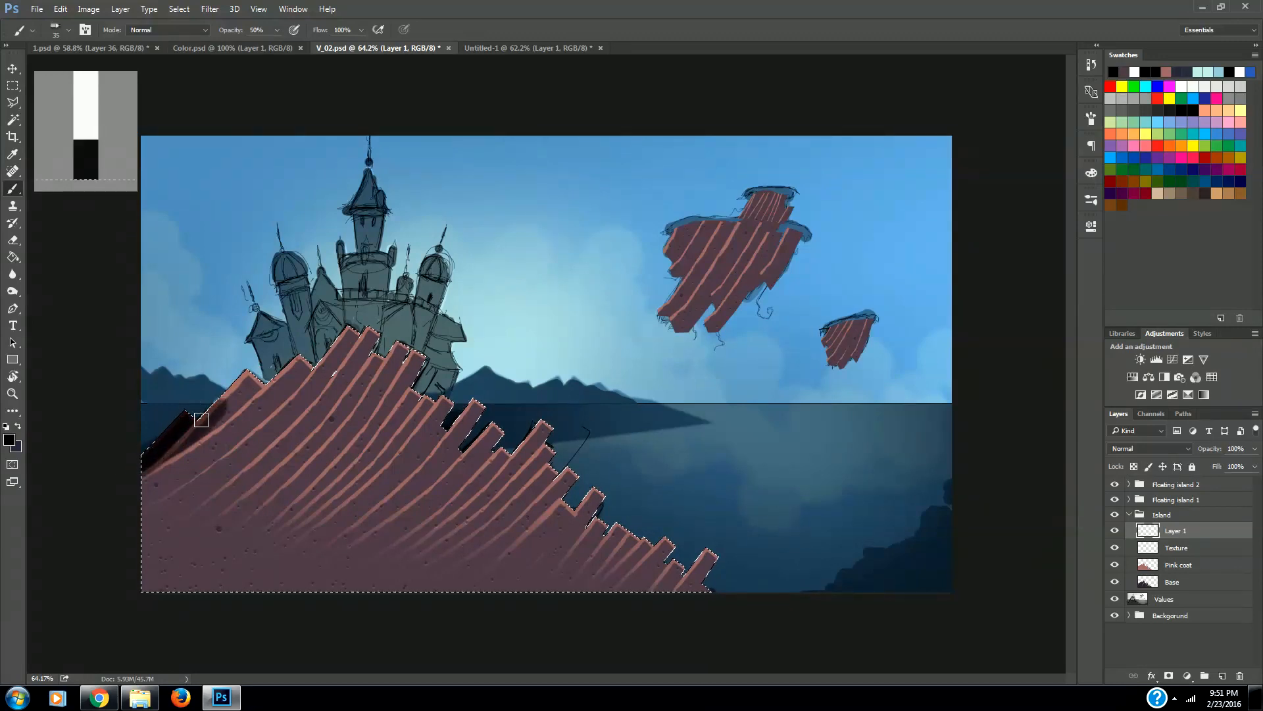
{"action": "left_click_drag", "start_coordinate": [201, 419], "coordinate": [254, 384]}
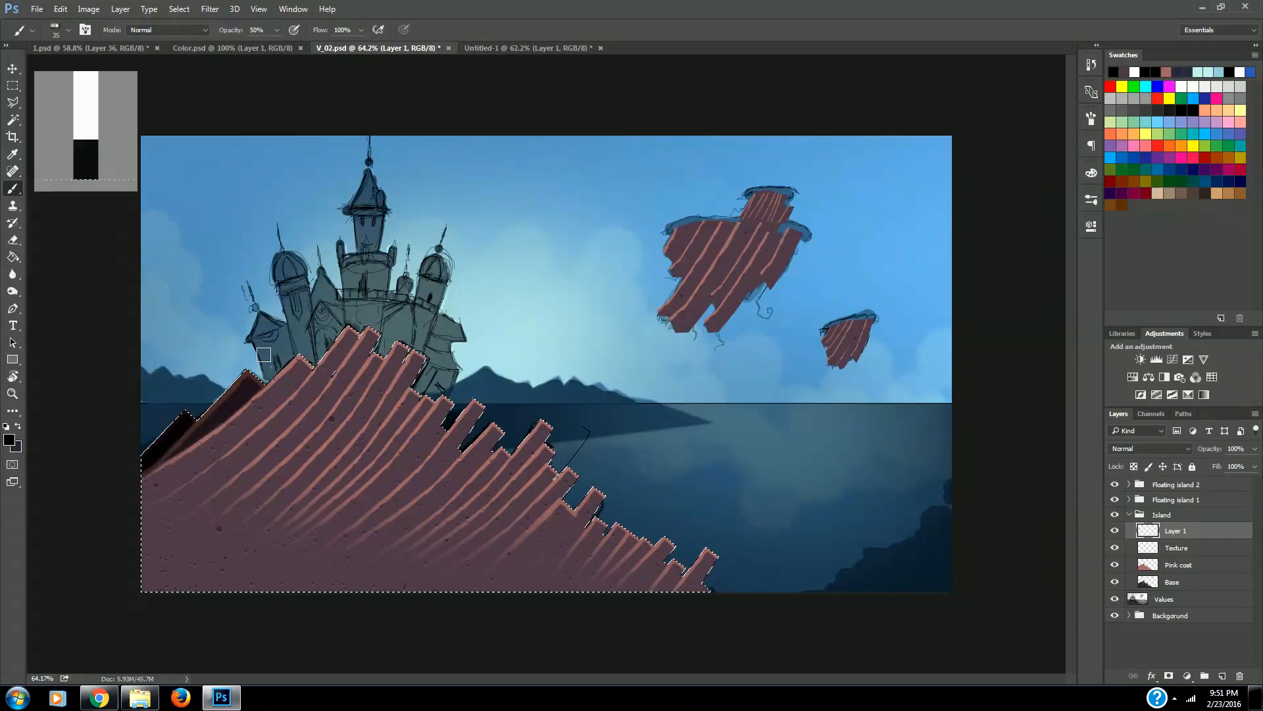
{"action": "left_click_drag", "start_coordinate": [257, 374], "coordinate": [142, 475]}
{"action": "mouse_move", "coordinate": [253, 388]}
{"action": "left_mouse_down"}
{"action": "mouse_move", "coordinate": [137, 487]}
{"action": "mouse_move", "coordinate": [210, 443]}
{"action": "mouse_move", "coordinate": [153, 490]}
{"action": "mouse_move", "coordinate": [191, 471]}
{"action": "mouse_move", "coordinate": [266, 385]}
{"action": "mouse_move", "coordinate": [248, 388]}
{"action": "mouse_move", "coordinate": [305, 362]}
{"action": "mouse_move", "coordinate": [227, 438]}
{"action": "mouse_move", "coordinate": [293, 377]}
{"action": "left_mouse_up"}
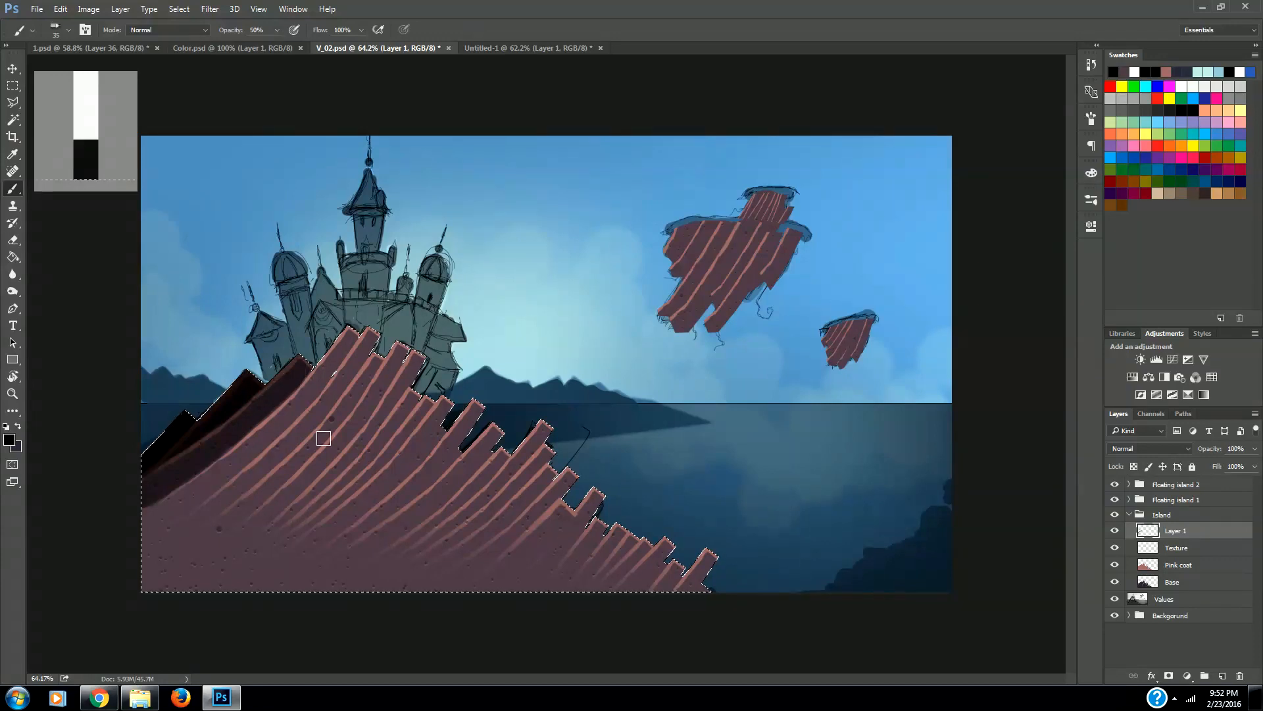
Paint black shadows over the slabs at the castle rock's lower right end.
{"action": "mouse_move", "coordinate": [711, 584]}
{"action": "left_mouse_down"}
{"action": "mouse_move", "coordinate": [725, 557]}
{"action": "mouse_move", "coordinate": [690, 593]}
{"action": "mouse_move", "coordinate": [722, 550]}
{"action": "mouse_move", "coordinate": [695, 576]}
{"action": "mouse_move", "coordinate": [719, 547]}
{"action": "mouse_move", "coordinate": [668, 607]}
{"action": "mouse_move", "coordinate": [740, 577]}
{"action": "mouse_move", "coordinate": [711, 599]}
{"action": "mouse_move", "coordinate": [723, 557]}
{"action": "mouse_move", "coordinate": [666, 605]}
{"action": "mouse_move", "coordinate": [688, 566]}
{"action": "mouse_move", "coordinate": [659, 599]}
{"action": "left_mouse_up"}
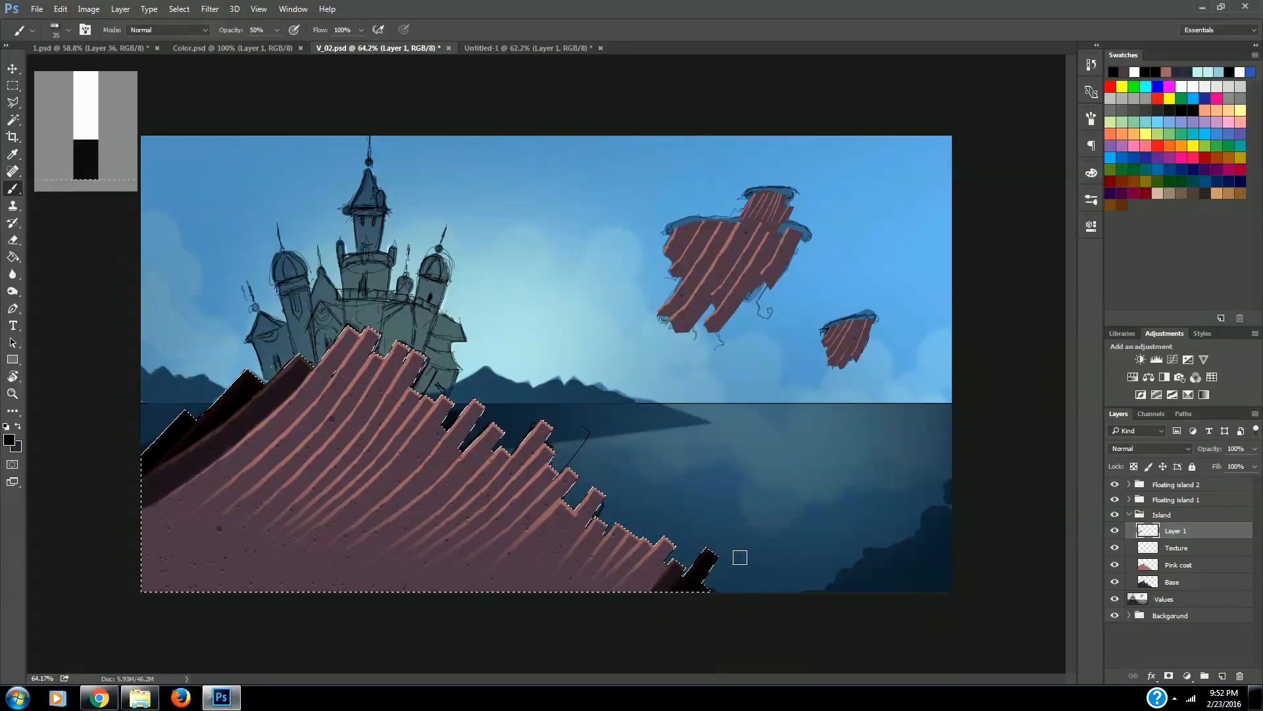
{"action": "left_click_drag", "start_coordinate": [739, 558], "coordinate": [668, 612]}
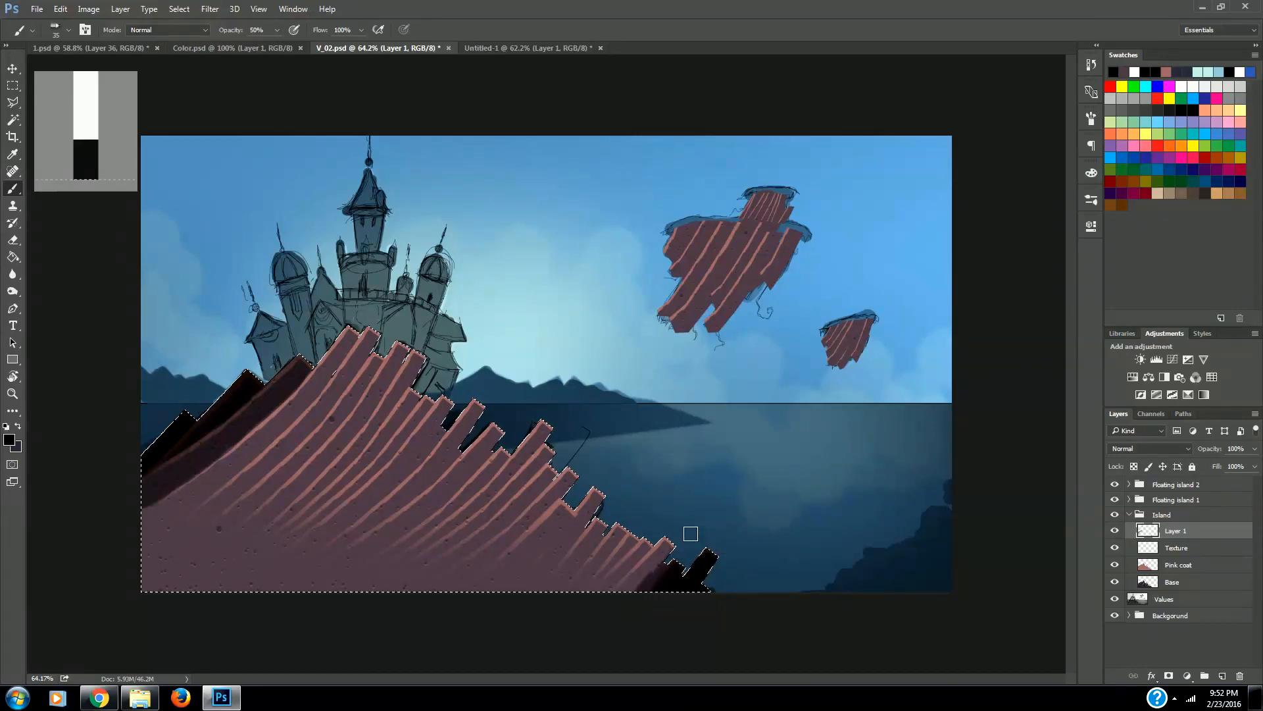
{"action": "left_click_drag", "start_coordinate": [681, 540], "coordinate": [642, 594]}
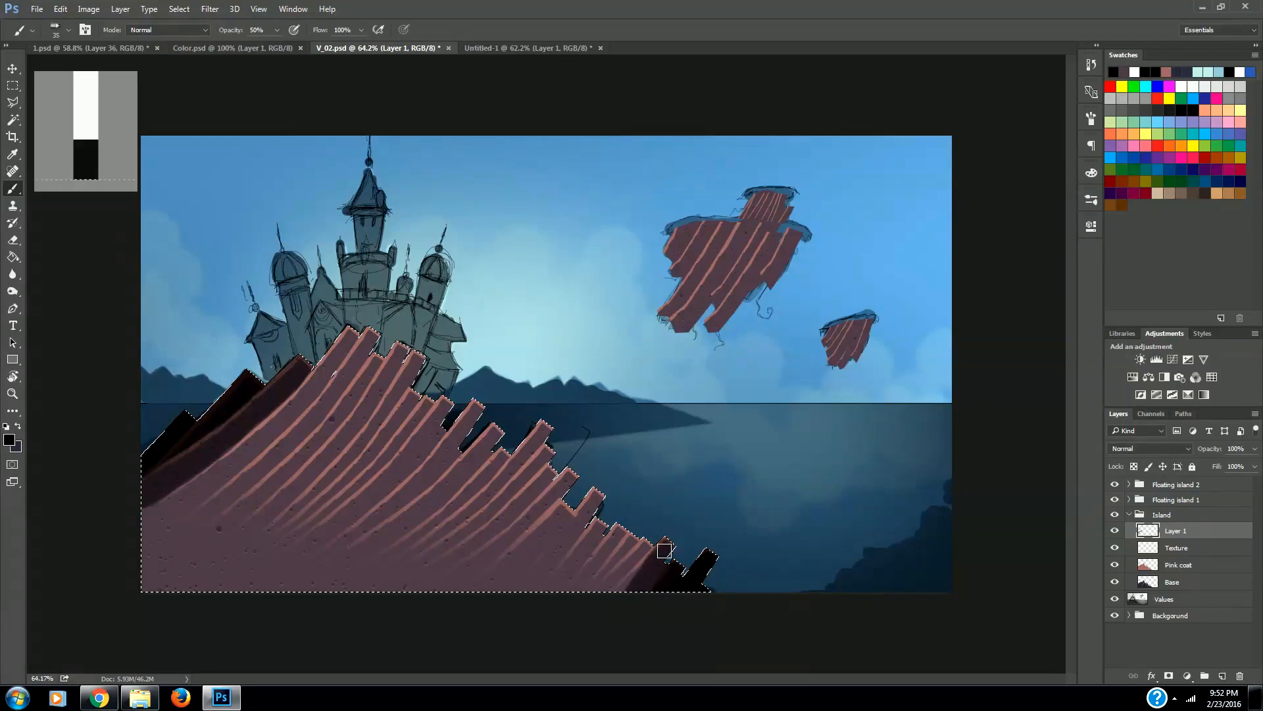
{"action": "left_click_drag", "start_coordinate": [638, 578], "coordinate": [620, 599]}
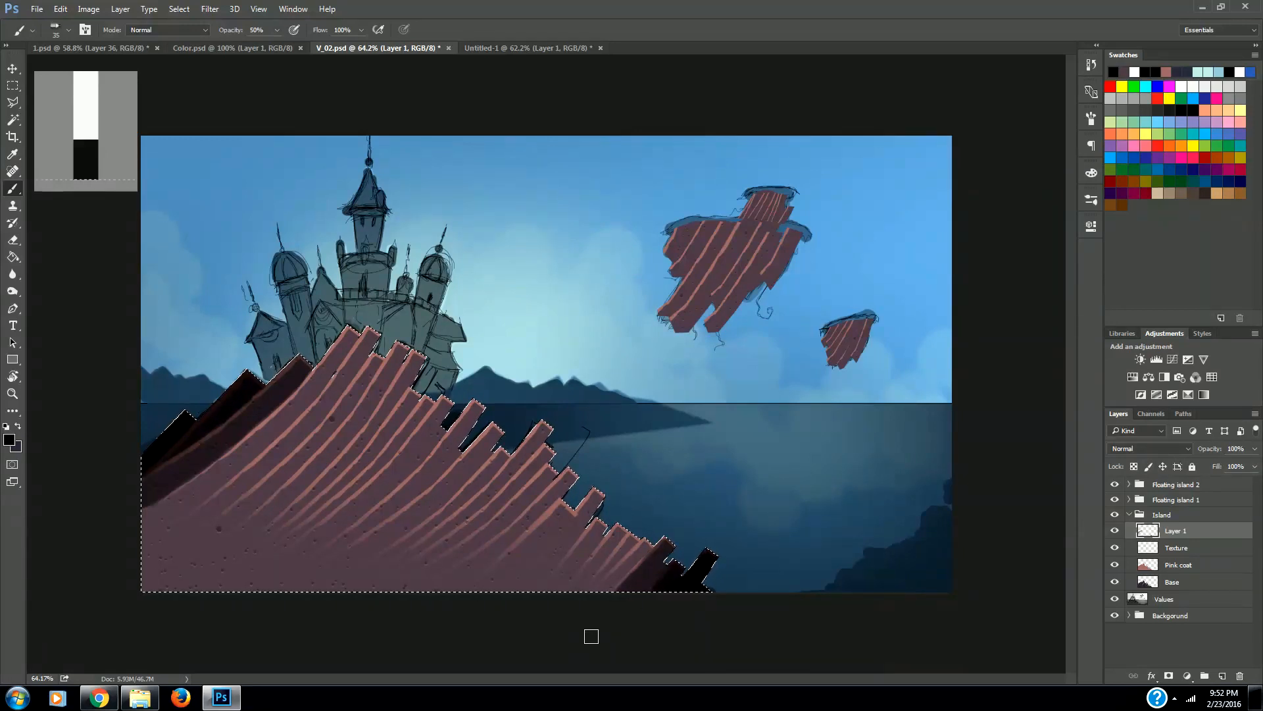
Lower the castle rock's shadow layer, Layer 1, to 40% opacity and deselect.
{"action": "left_click", "coordinate": [1254, 465]}
{"action": "left_click_drag", "start_coordinate": [1254, 468], "coordinate": [1215, 472]}
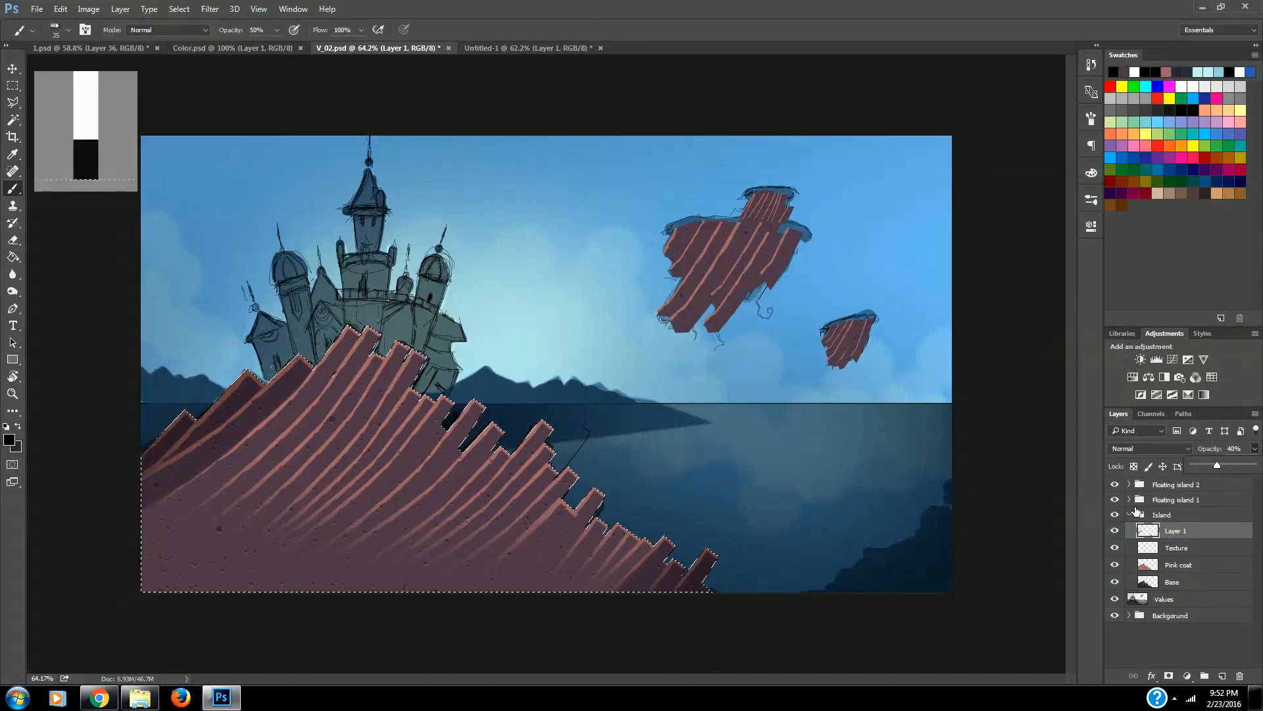
{"action": "key", "text": "m"}
{"action": "key", "text": "ctrl+d"}
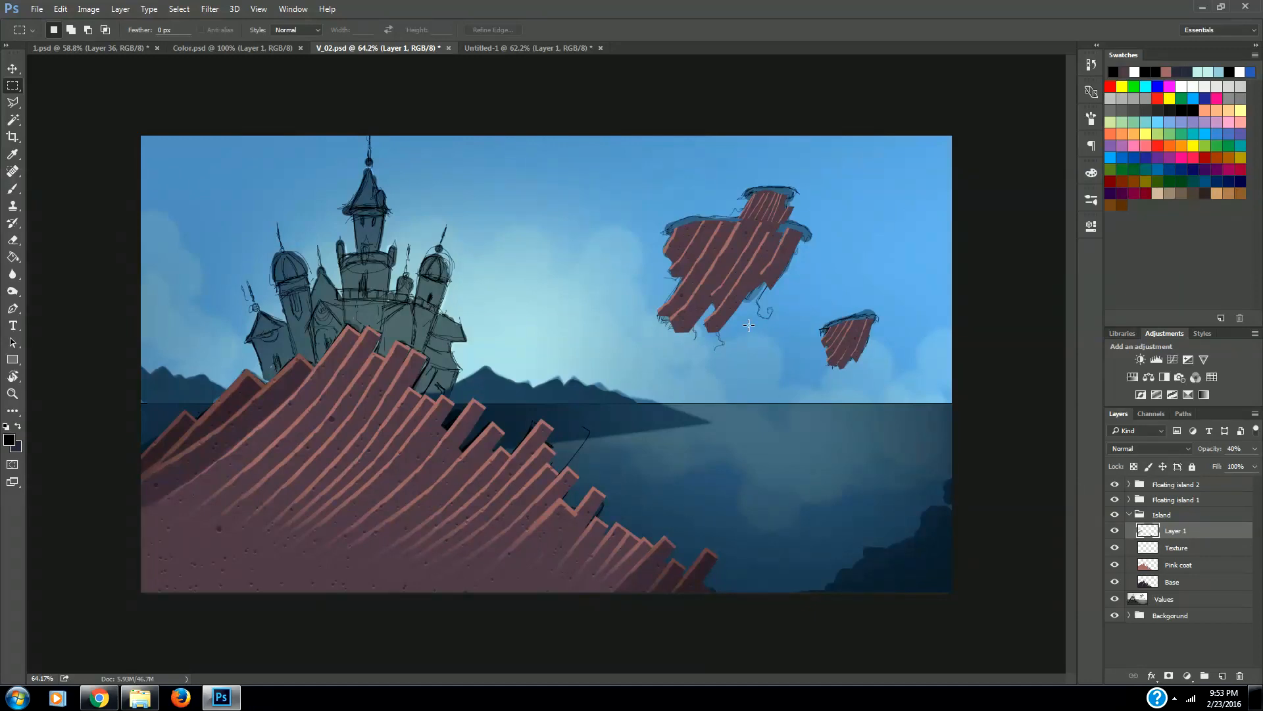
Collapse the Island group and add a new layer above Texture in the Floating island 1 group.
{"action": "key", "text": "b"}
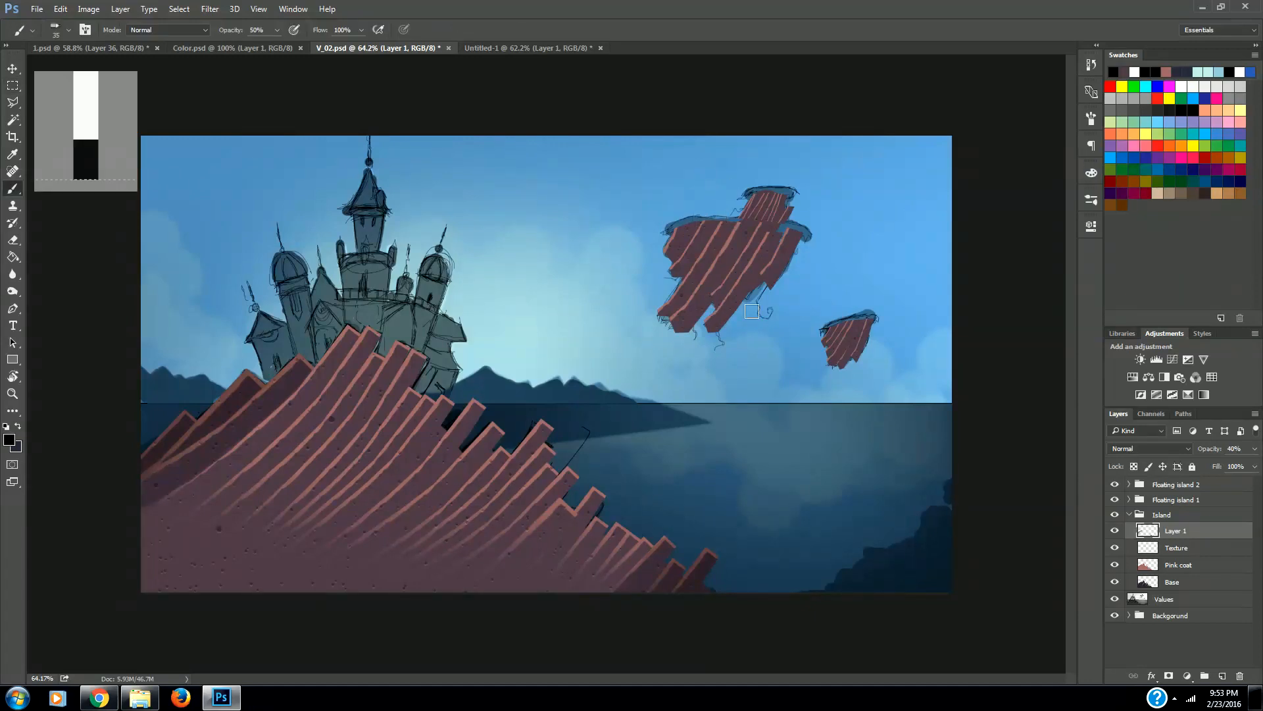
{"action": "left_click", "coordinate": [1129, 514]}
{"action": "left_click", "coordinate": [1129, 485]}
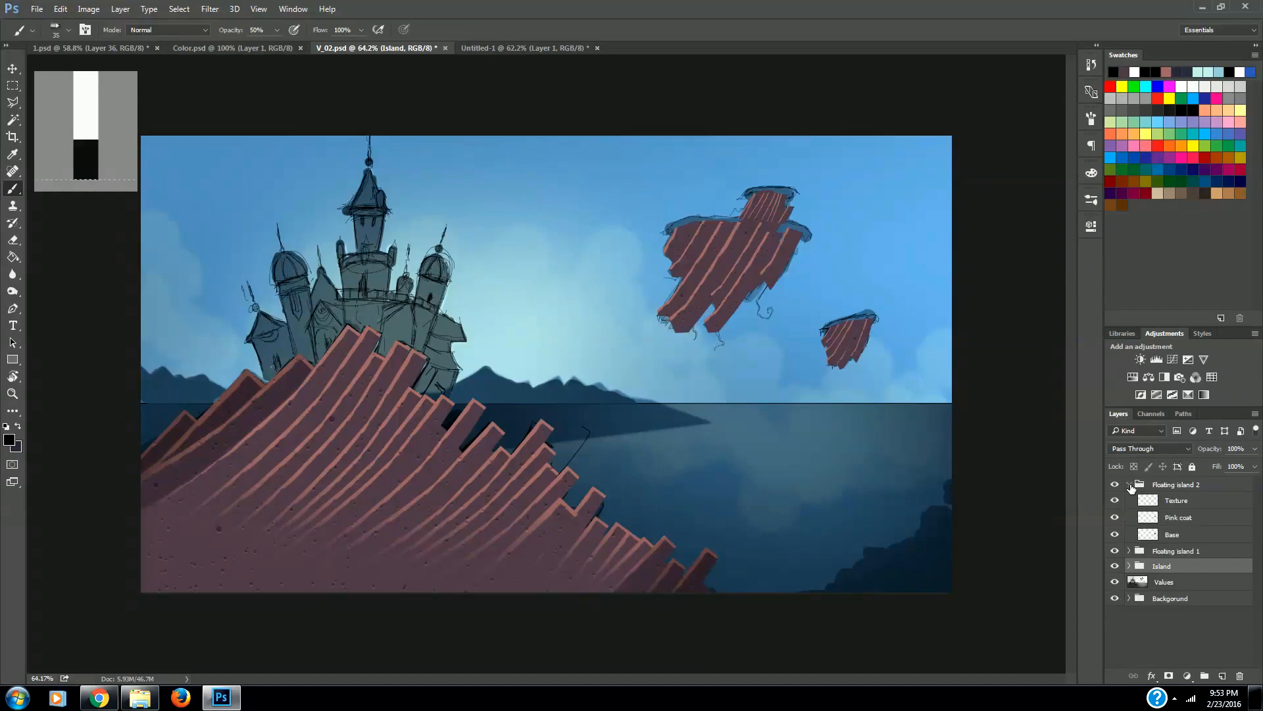
{"action": "left_click", "coordinate": [1130, 485]}
{"action": "left_click", "coordinate": [1129, 500]}
{"action": "left_click", "coordinate": [1176, 515]}
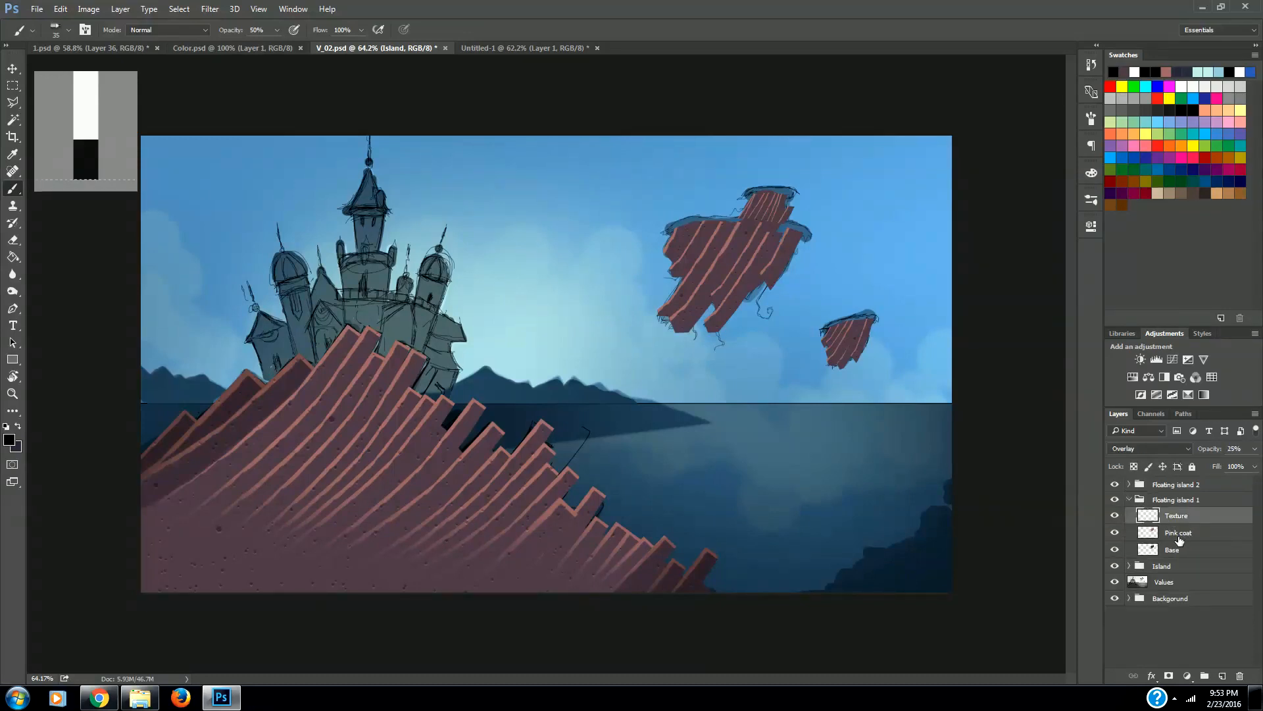
{"action": "left_click", "coordinate": [1223, 678]}
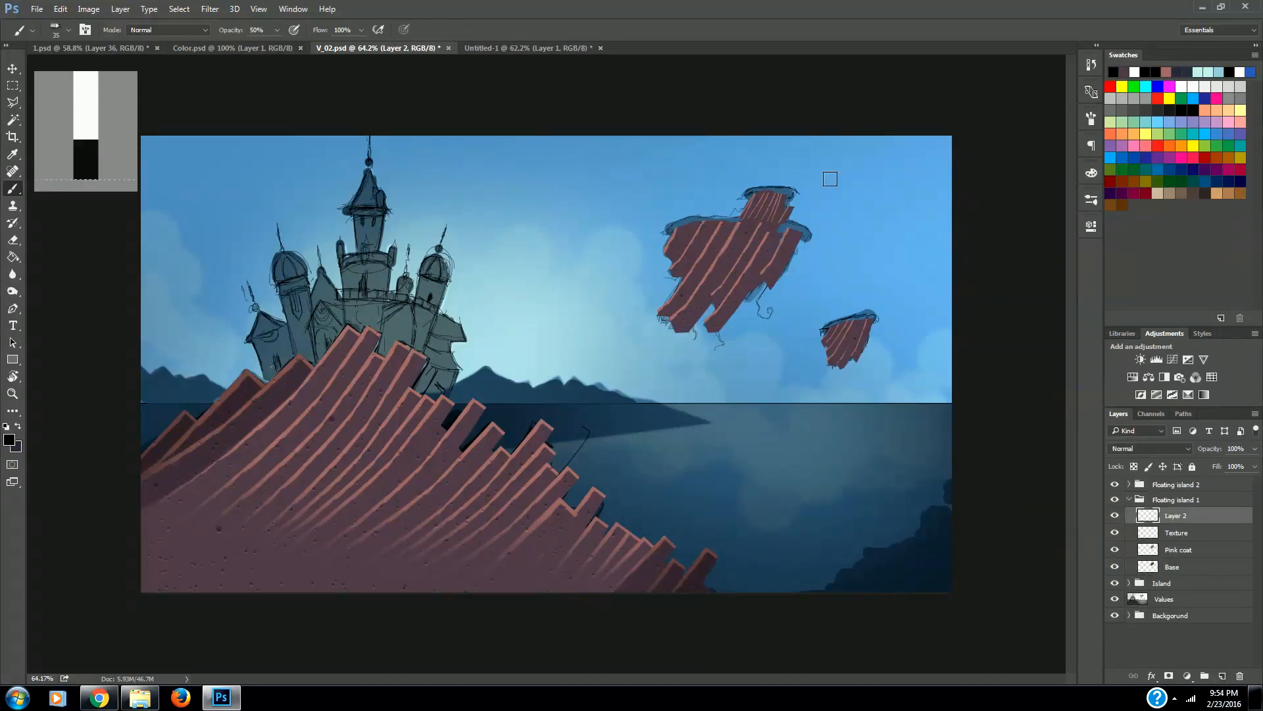
Load the Floating island 1 Pink coat outline as a selection and paint black shadows along the rock's left and right sides.
{"action": "left_click_drag", "start_coordinate": [683, 223], "coordinate": [669, 256]}
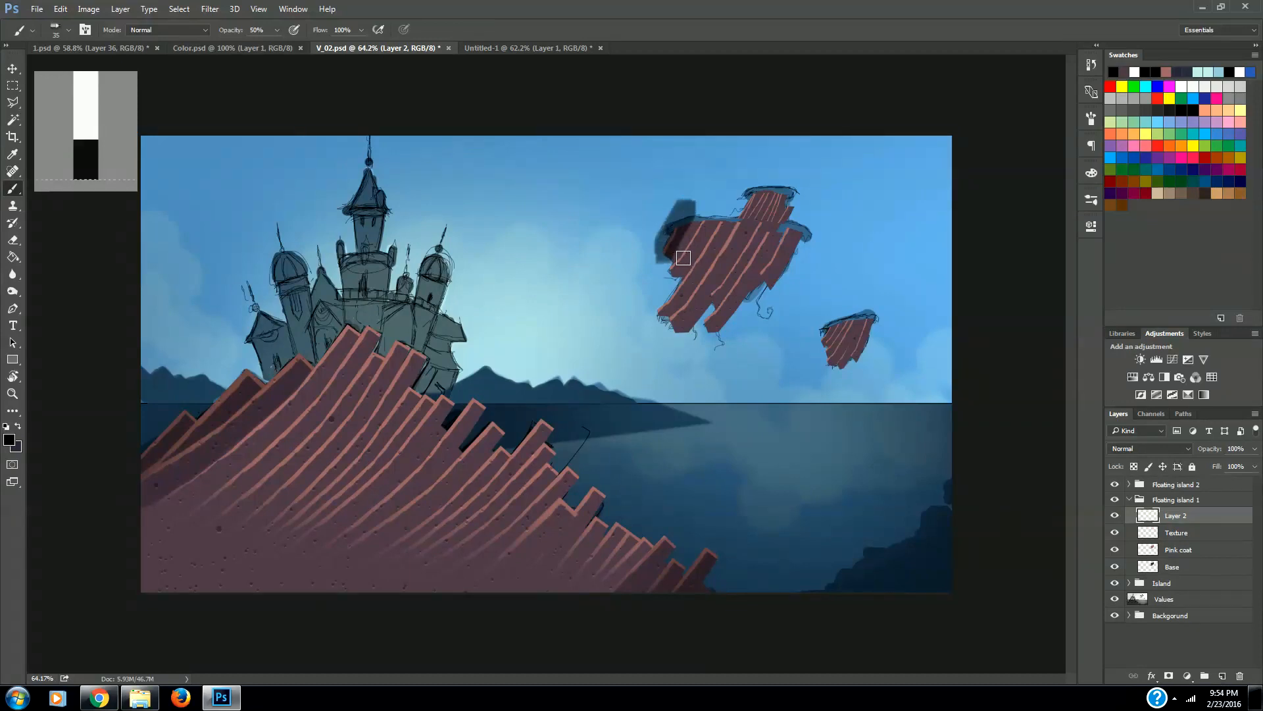
{"action": "key", "text": "ctrl+z"}
{"action": "left_click", "coordinate": [1148, 550], "text": "ctrl"}
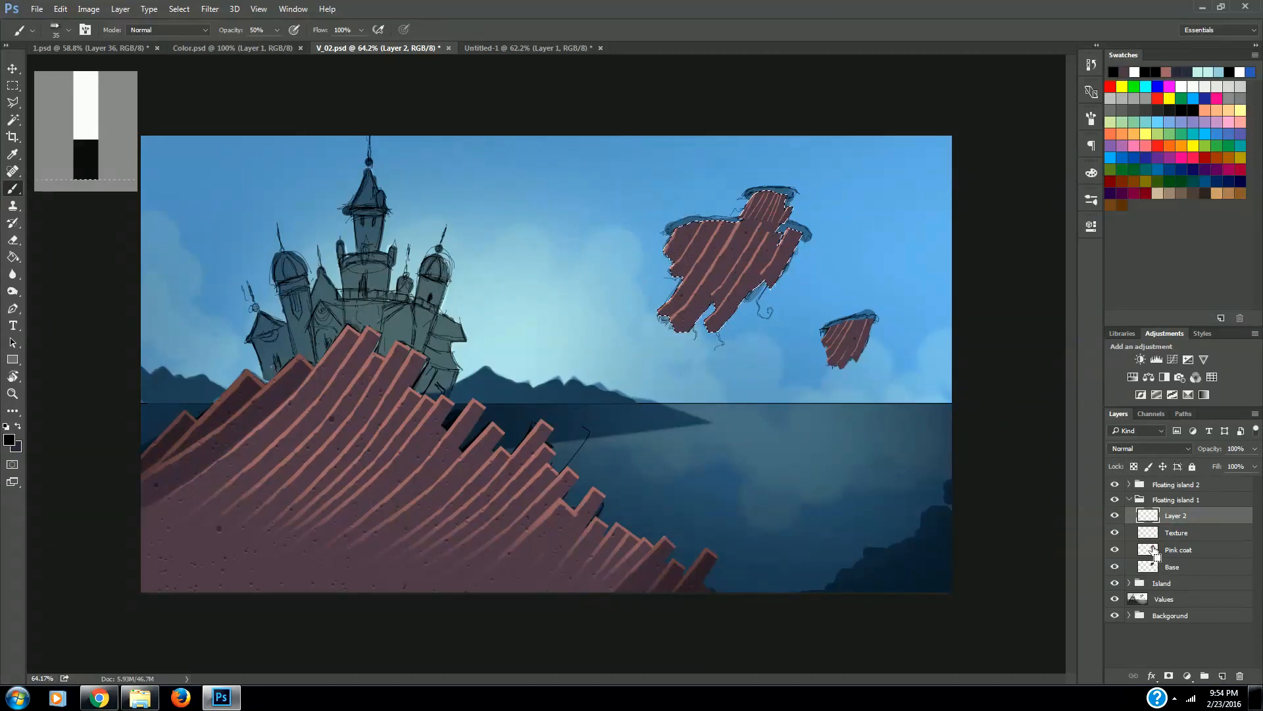
{"action": "mouse_move", "coordinate": [687, 223]}
{"action": "left_mouse_down"}
{"action": "mouse_move", "coordinate": [660, 282]}
{"action": "mouse_move", "coordinate": [683, 232]}
{"action": "mouse_move", "coordinate": [673, 242]}
{"action": "mouse_move", "coordinate": [668, 280]}
{"action": "mouse_move", "coordinate": [715, 218]}
{"action": "mouse_move", "coordinate": [668, 285]}
{"action": "mouse_move", "coordinate": [714, 223]}
{"action": "left_mouse_up"}
{"action": "mouse_move", "coordinate": [797, 242]}
{"action": "left_mouse_down"}
{"action": "mouse_move", "coordinate": [760, 296]}
{"action": "mouse_move", "coordinate": [808, 238]}
{"action": "mouse_move", "coordinate": [768, 290]}
{"action": "mouse_move", "coordinate": [791, 232]}
{"action": "mouse_move", "coordinate": [761, 293]}
{"action": "mouse_move", "coordinate": [786, 235]}
{"action": "mouse_move", "coordinate": [751, 300]}
{"action": "mouse_move", "coordinate": [768, 252]}
{"action": "left_mouse_up"}
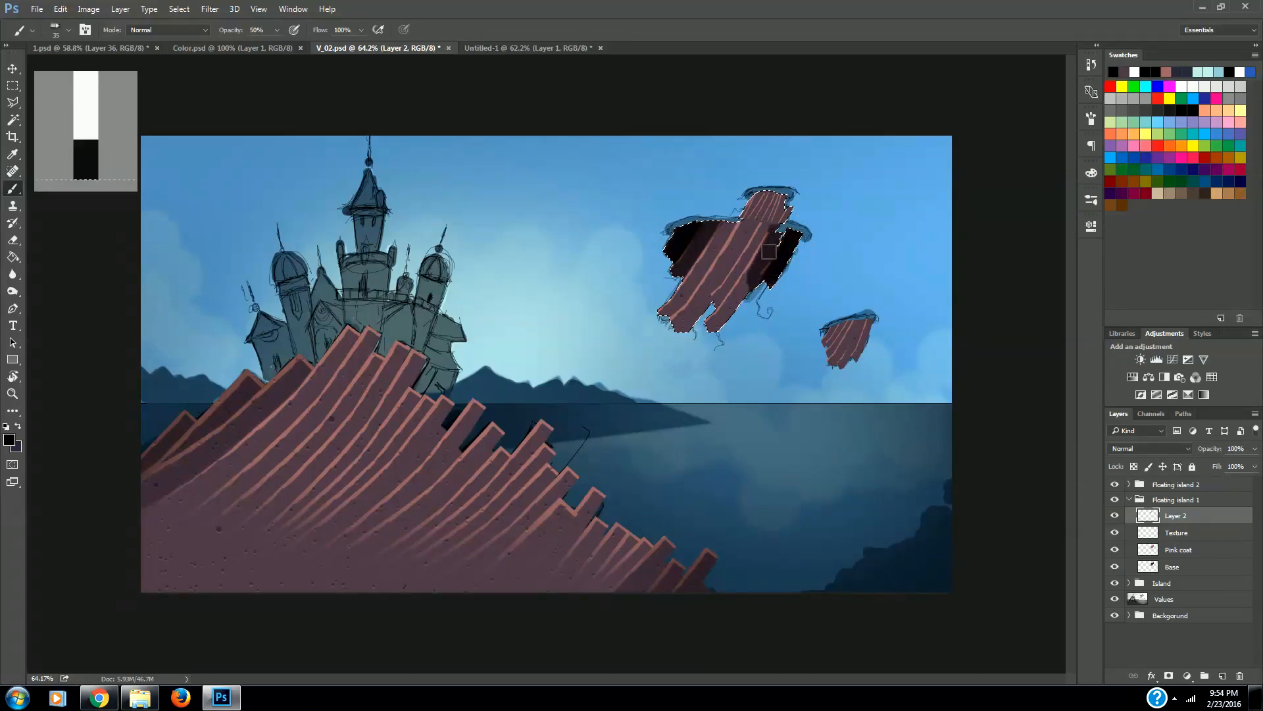
{"action": "mouse_move", "coordinate": [732, 313]}
{"action": "left_mouse_down"}
{"action": "mouse_move", "coordinate": [706, 337]}
{"action": "mouse_move", "coordinate": [752, 285]}
{"action": "left_mouse_up"}
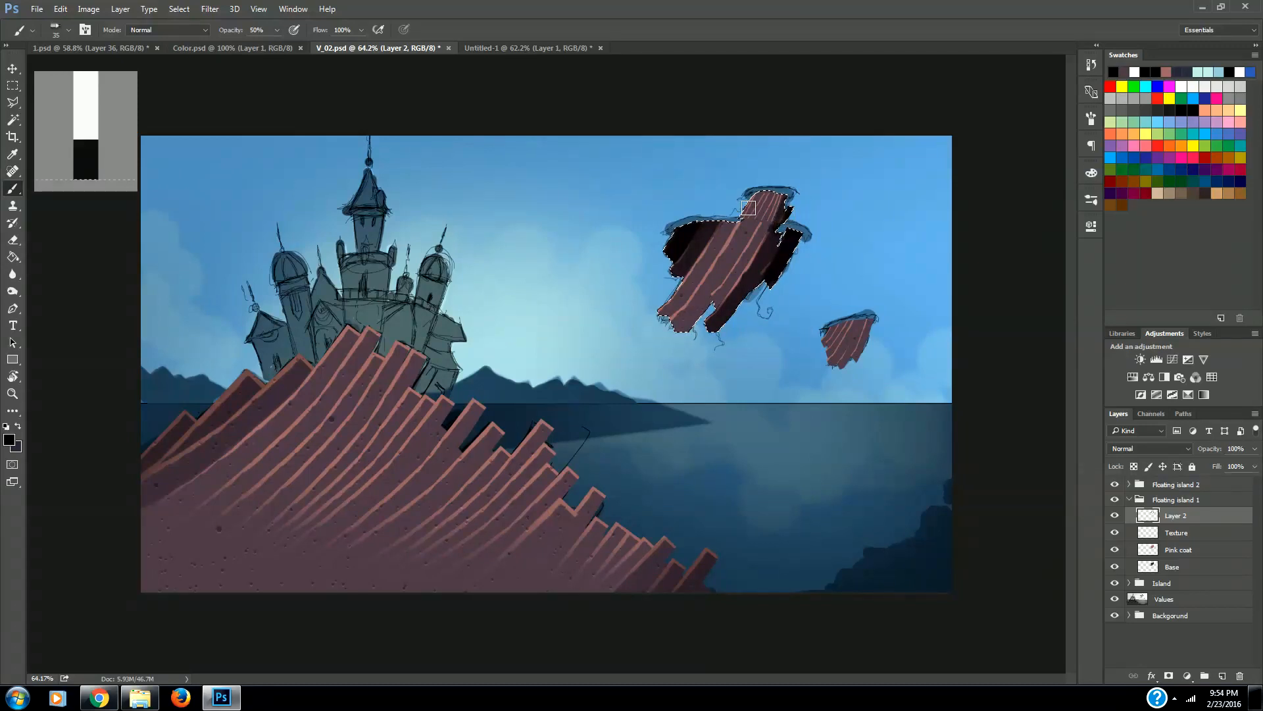
Set the large floating island's shadow layer, Layer 2, to 33% opacity and shade the rock beneath its upper ledges.
{"action": "left_click", "coordinate": [1255, 466]}
{"action": "left_click_drag", "start_coordinate": [1255, 466], "coordinate": [1238, 466]}
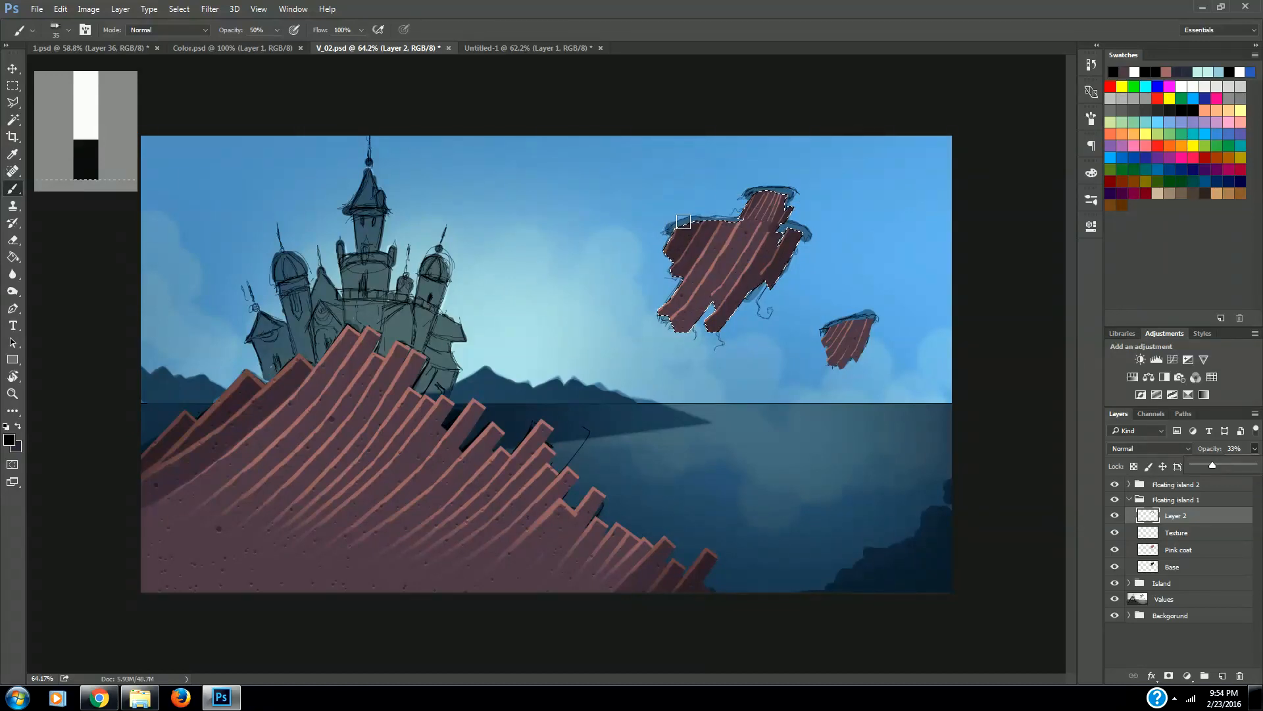
{"action": "left_click", "coordinate": [667, 229]}
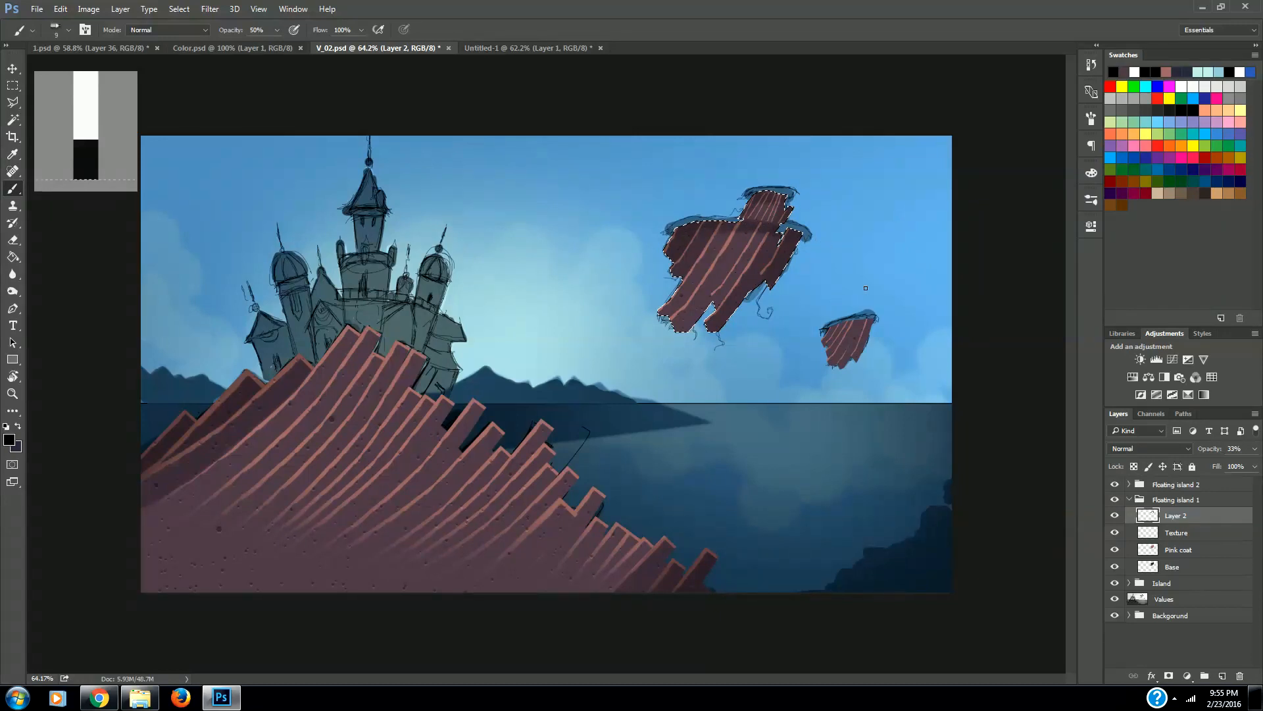
Add a layer above Texture in Floating island 2 and paint black shadows on the small rock's sides within its Pink coat outline.
{"action": "left_click", "coordinate": [1130, 499]}
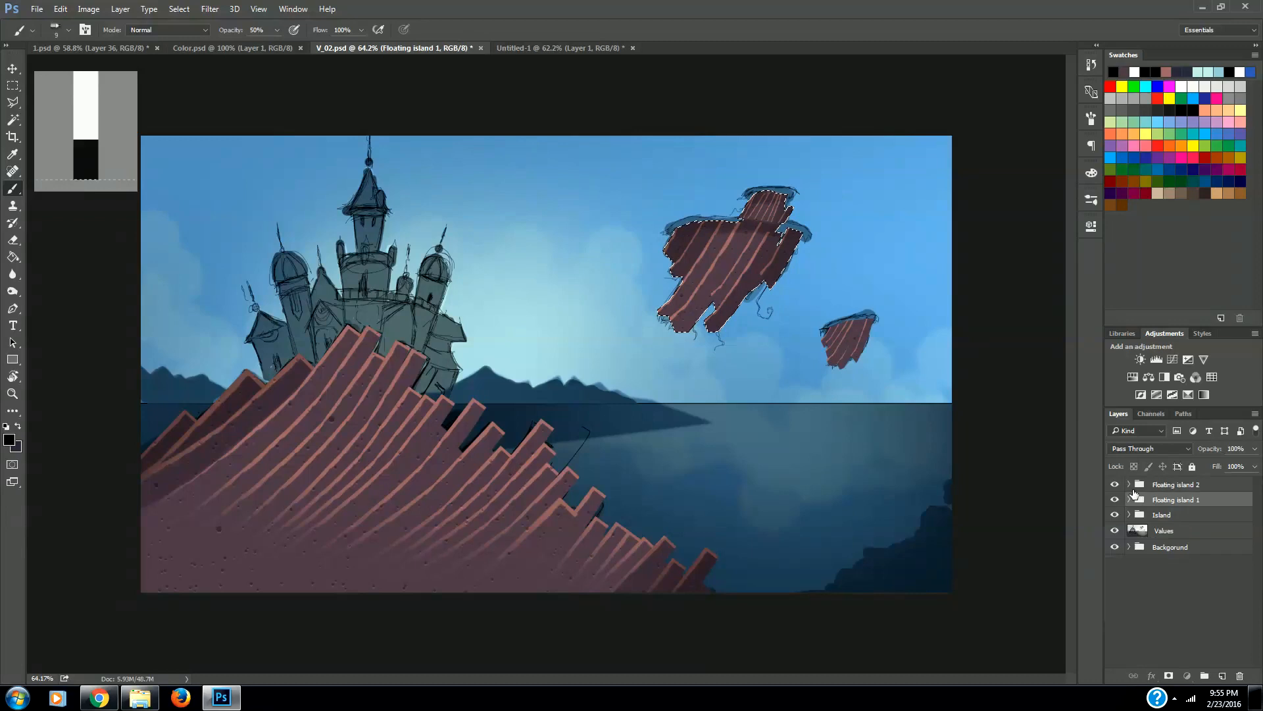
{"action": "left_click", "coordinate": [1130, 485]}
{"action": "left_click", "coordinate": [1176, 502]}
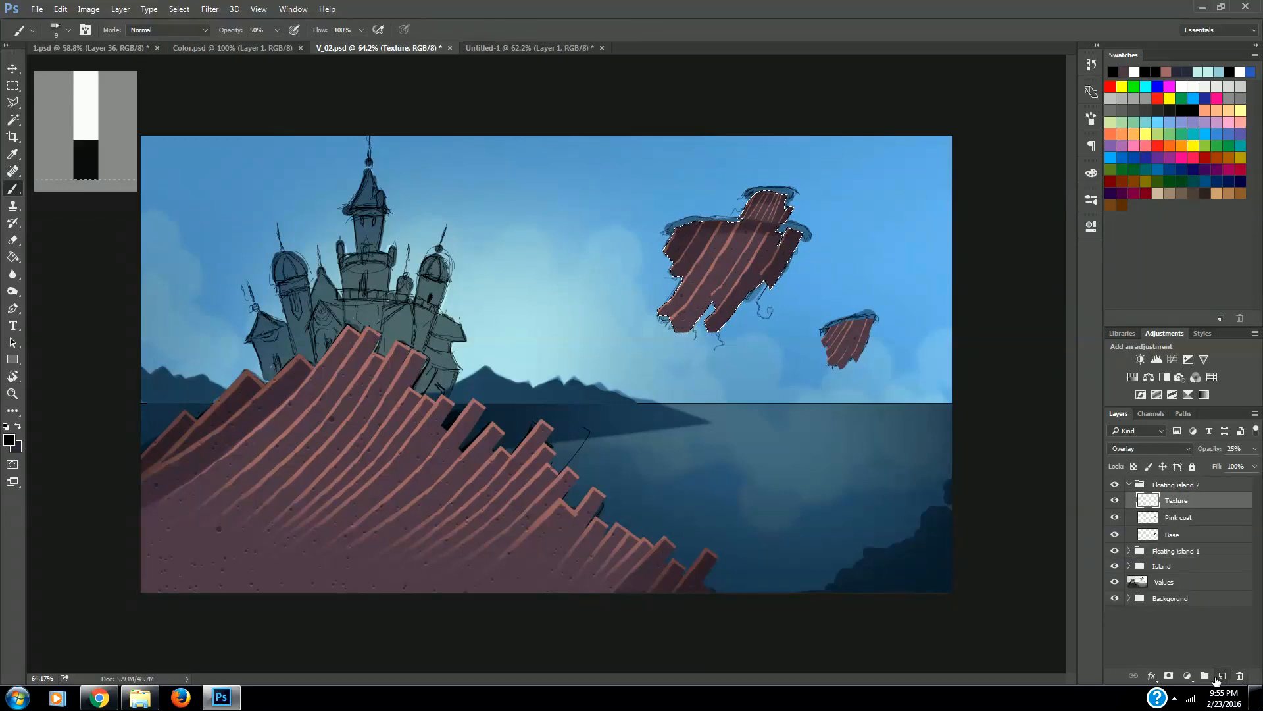
{"action": "left_click", "coordinate": [1221, 677]}
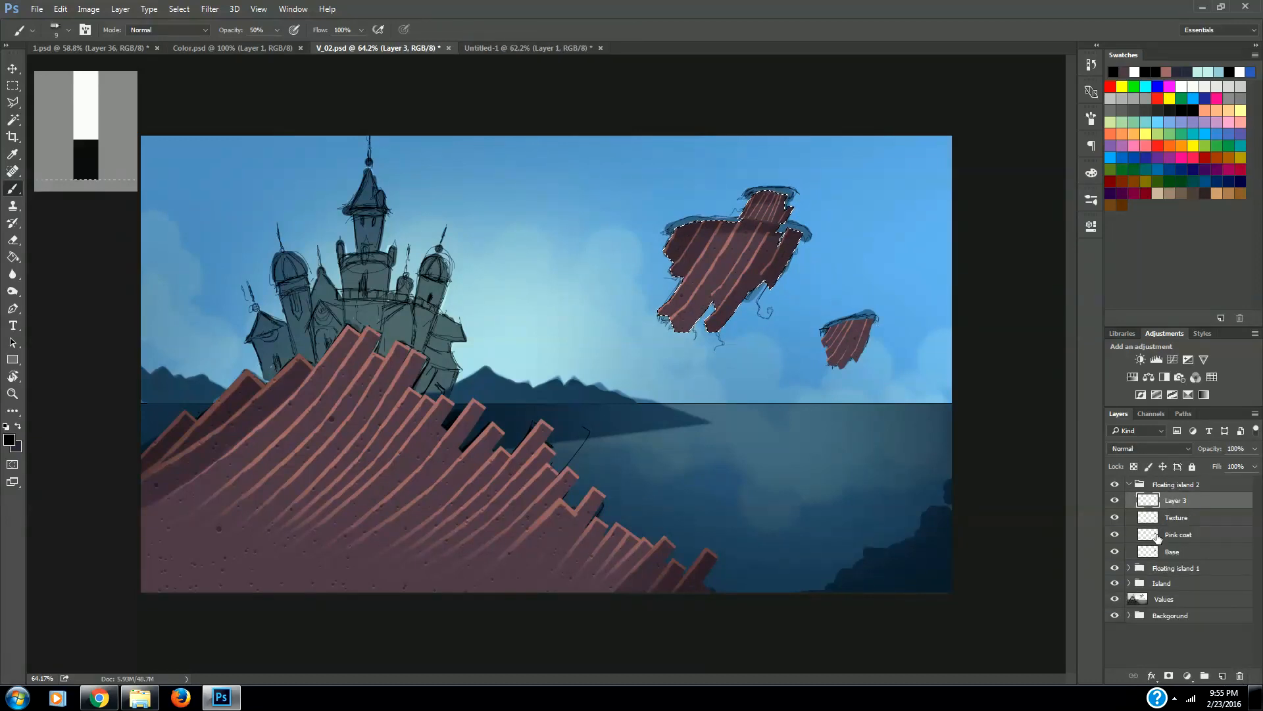
{"action": "left_click", "coordinate": [1151, 534], "text": "ctrl"}
{"action": "mouse_move", "coordinate": [830, 333]}
{"action": "left_mouse_down"}
{"action": "mouse_move", "coordinate": [850, 313]}
{"action": "mouse_move", "coordinate": [823, 350]}
{"action": "mouse_move", "coordinate": [838, 317]}
{"action": "mouse_move", "coordinate": [873, 339]}
{"action": "mouse_move", "coordinate": [879, 309]}
{"action": "mouse_move", "coordinate": [853, 370]}
{"action": "mouse_move", "coordinate": [872, 313]}
{"action": "mouse_move", "coordinate": [857, 355]}
{"action": "left_mouse_up"}
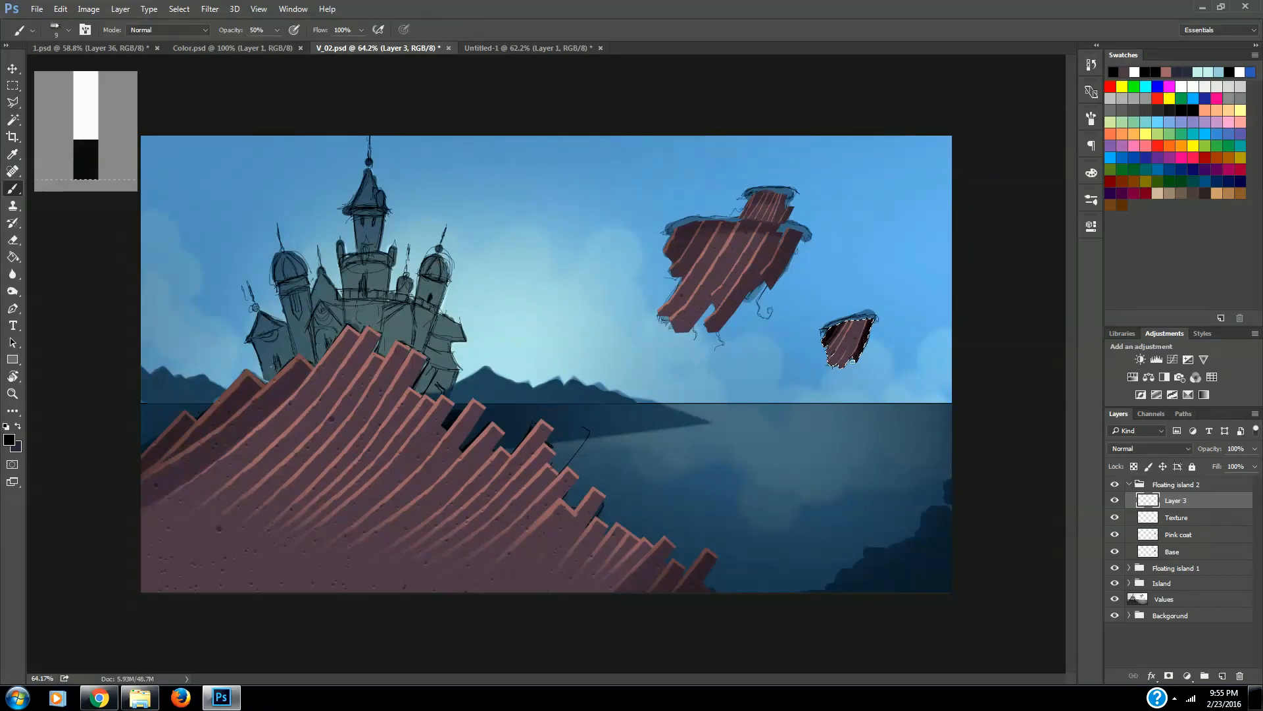
Finish the black side shadows on the small floating rock, set Layer 3 to 39% opacity and deselect.
{"action": "left_click_drag", "start_coordinate": [850, 357], "coordinate": [867, 322]}
{"action": "left_click", "coordinate": [1255, 450]}
{"action": "left_click_drag", "start_coordinate": [1214, 466], "coordinate": [1217, 468]}
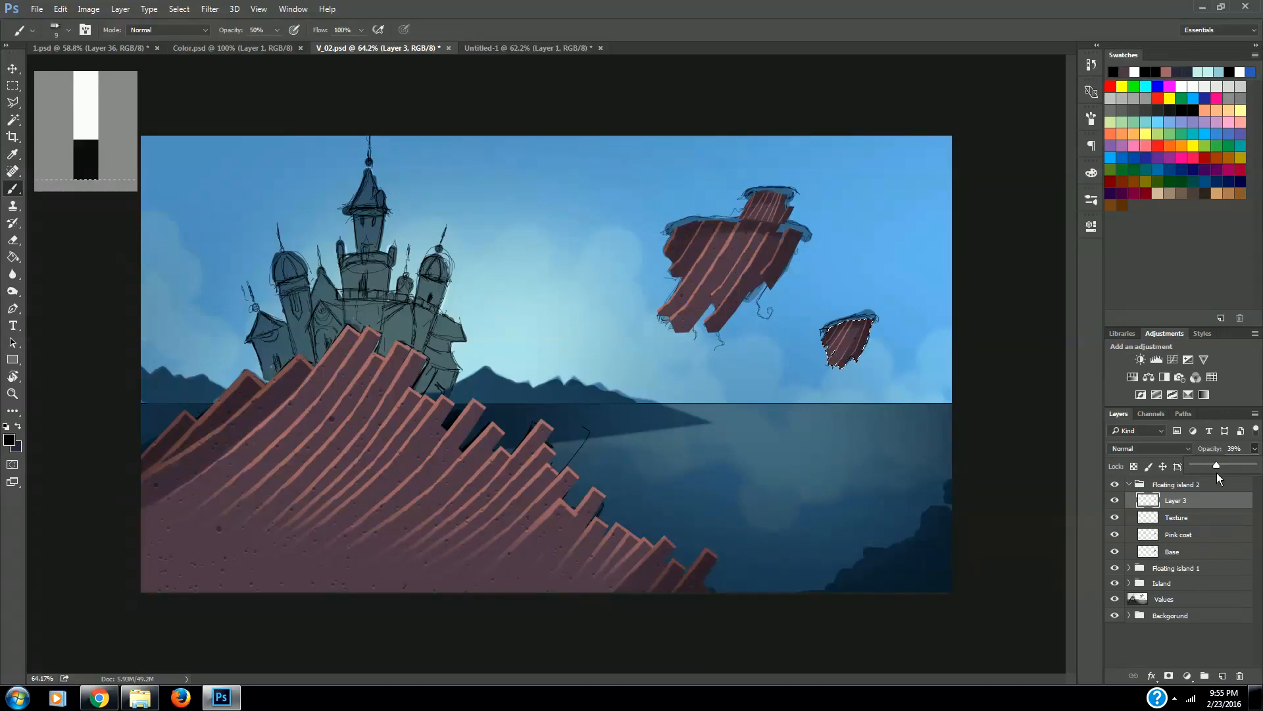
{"action": "left_click", "coordinate": [1257, 453]}
{"action": "key", "text": "ctrl+d"}
{"action": "key", "text": "m"}
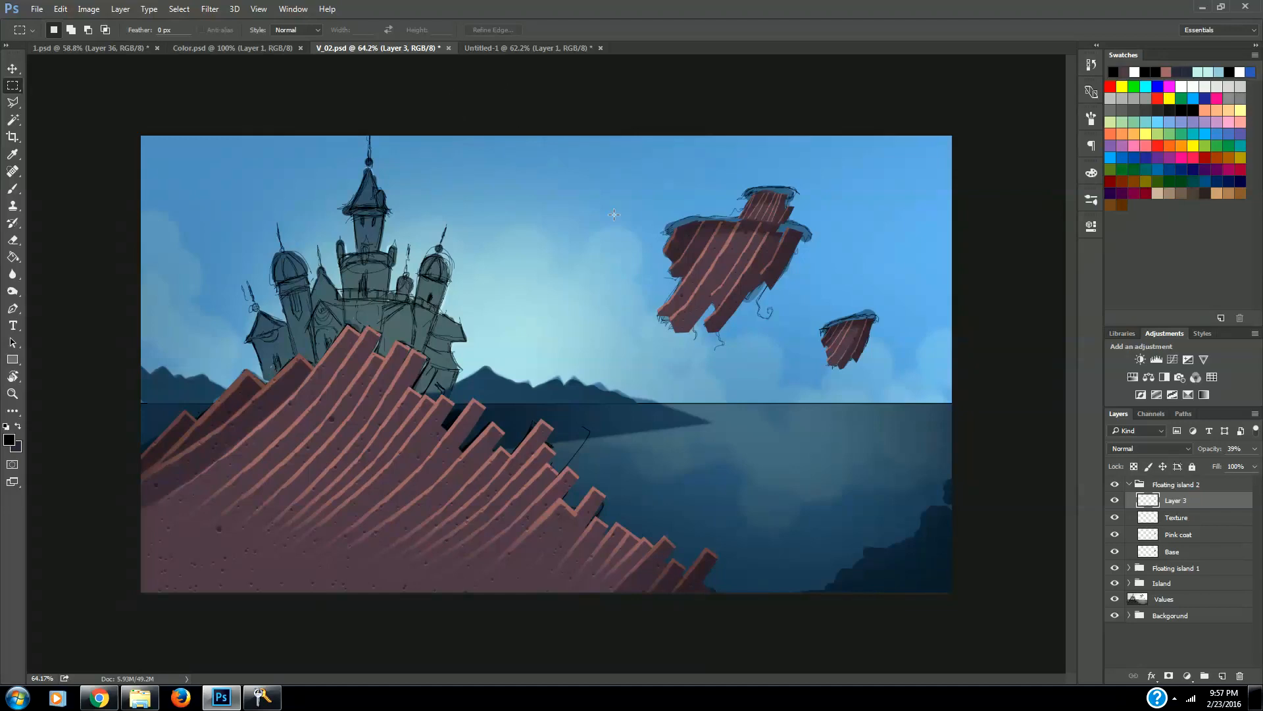
Add a layer above Layer 3, paint darker edge shadows within the small rock's Pink coat outline and lower the layer's opacity.
{"action": "left_click", "coordinate": [1222, 676]}
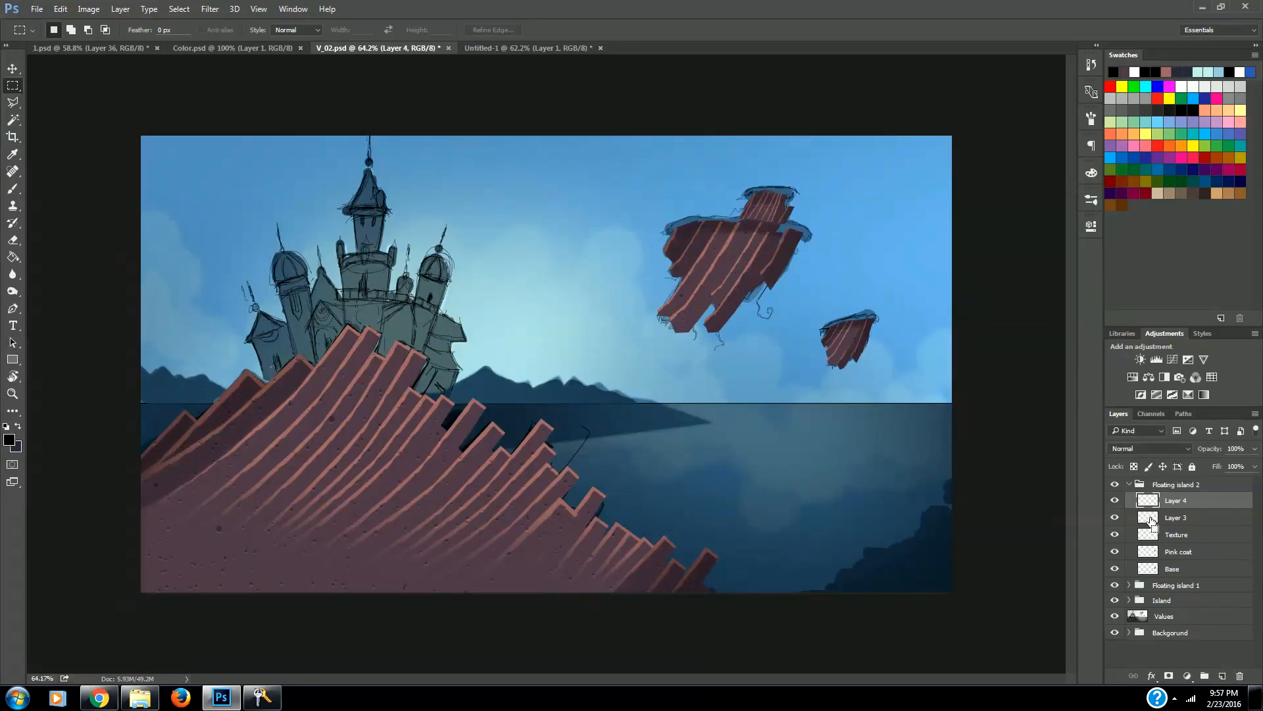
{"action": "left_click", "coordinate": [1155, 553], "text": "ctrl"}
{"action": "key", "text": "b"}
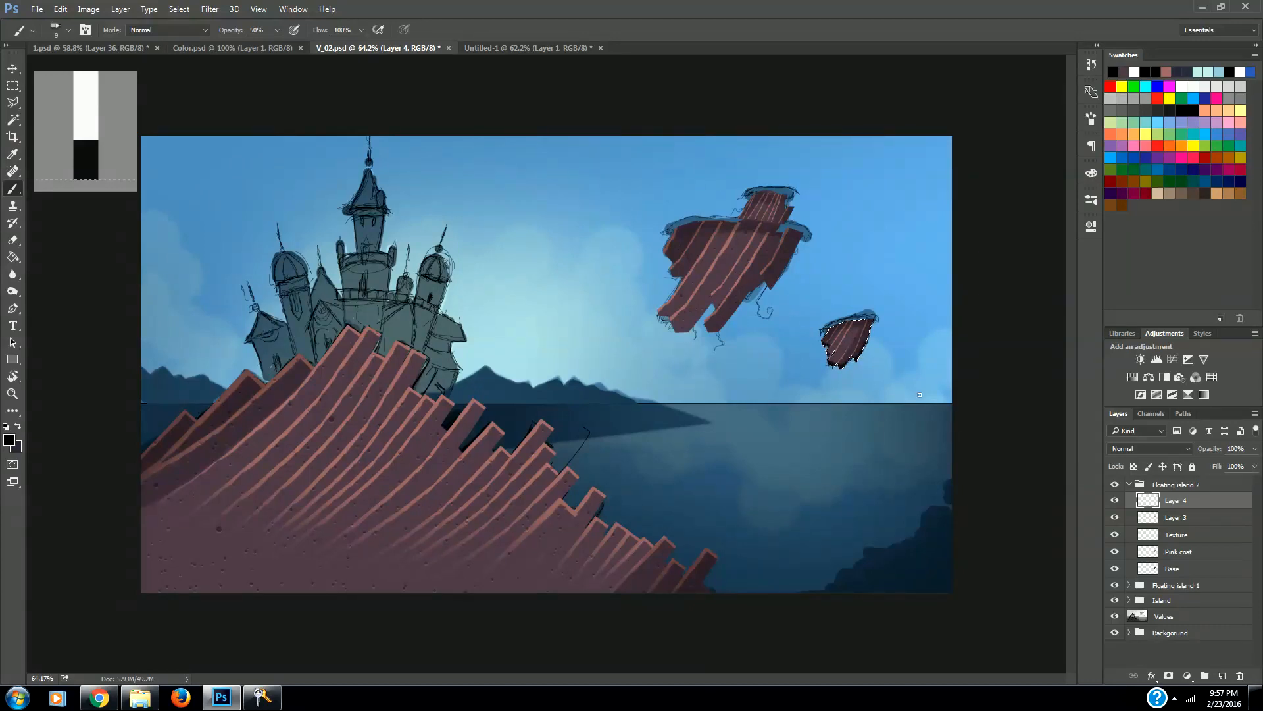
{"action": "key", "text": "m"}
{"action": "left_click", "coordinate": [902, 373]}
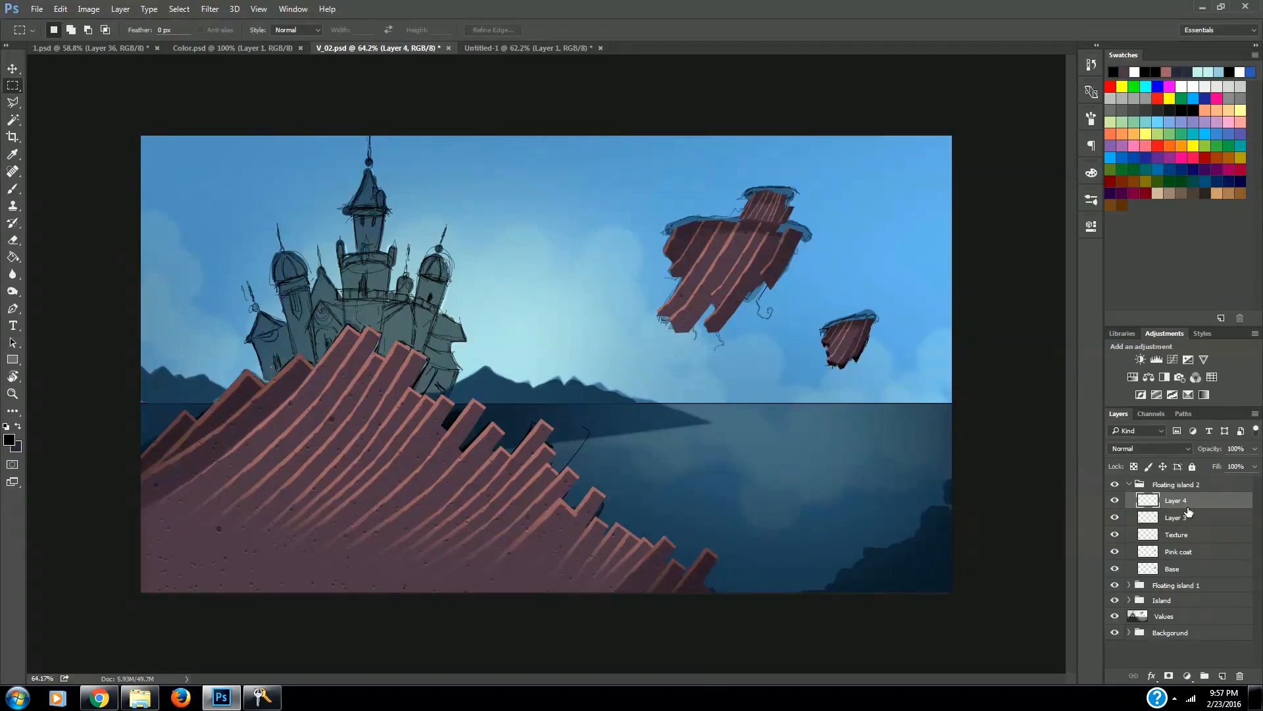
{"action": "left_click", "coordinate": [1254, 449]}
{"action": "left_click_drag", "start_coordinate": [1253, 466], "coordinate": [1233, 467]}
Load the Floating island 1 Pink coat outline as a selection and add a new layer above Layer 2 for brushwork.
{"action": "left_click", "coordinate": [1129, 485]}
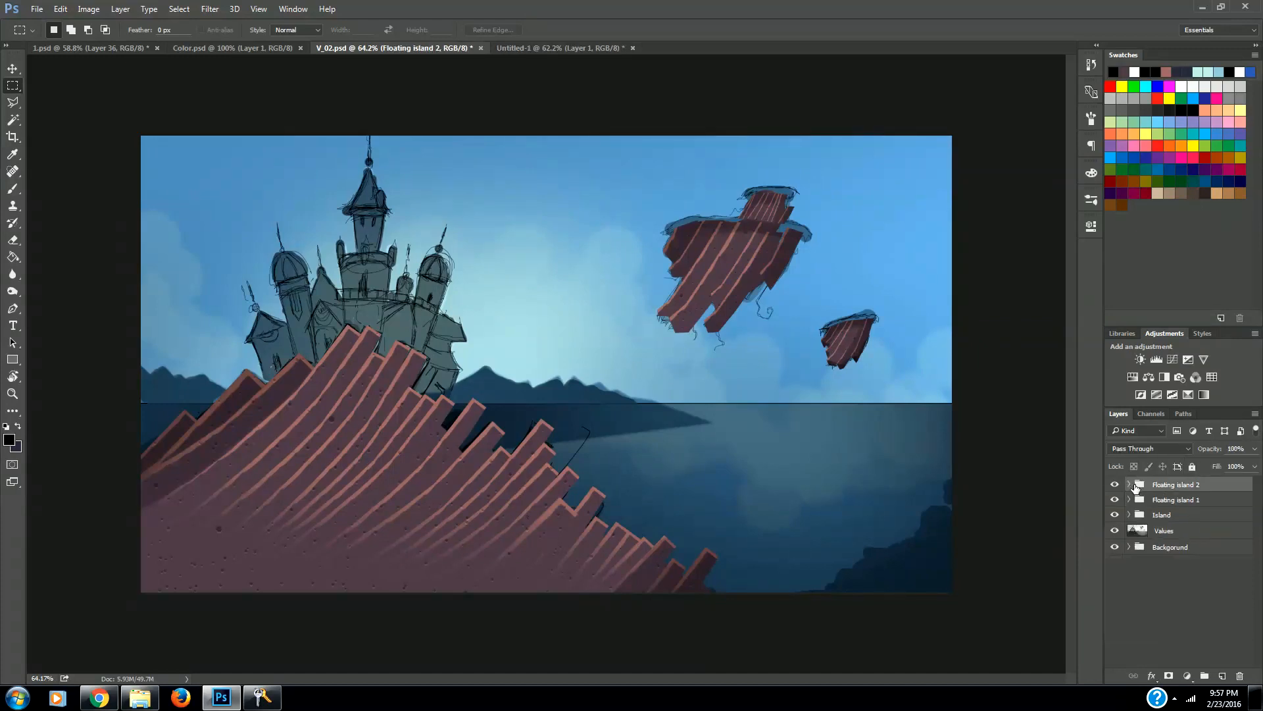
{"action": "left_click", "coordinate": [1129, 499]}
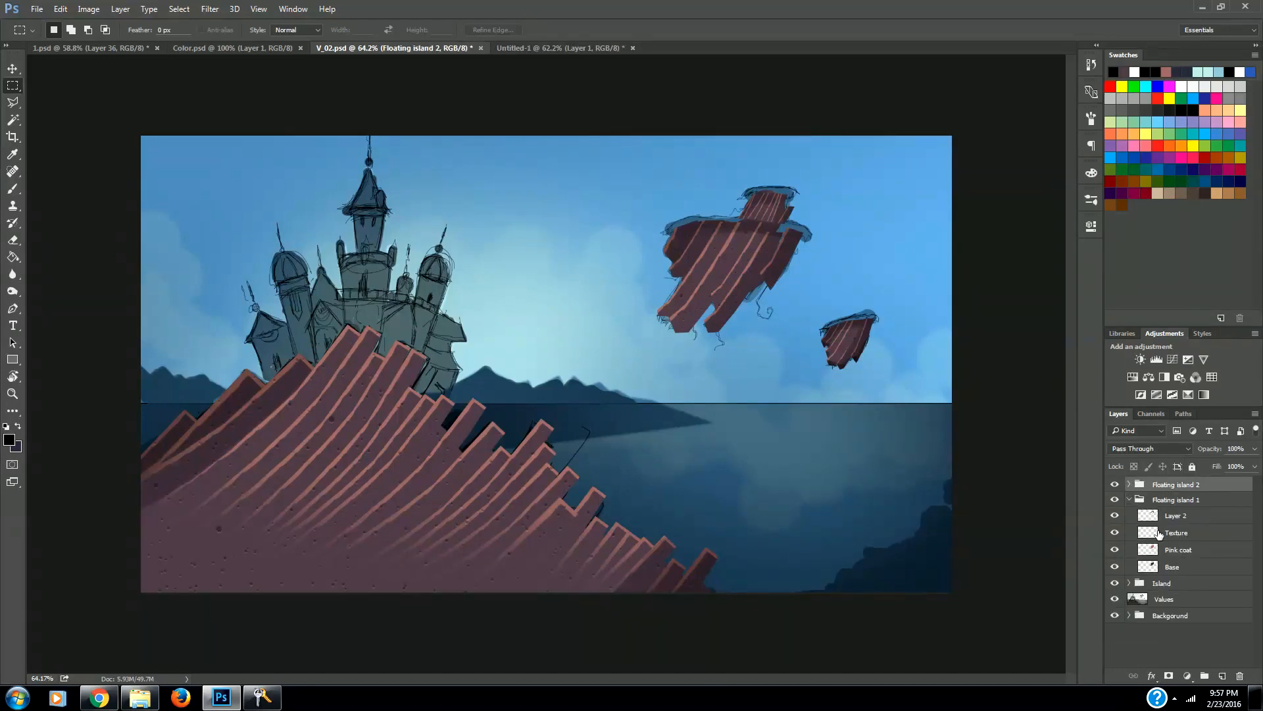
{"action": "left_click", "coordinate": [1156, 549], "text": "ctrl"}
{"action": "left_click", "coordinate": [1172, 517]}
{"action": "left_click", "coordinate": [1223, 676]}
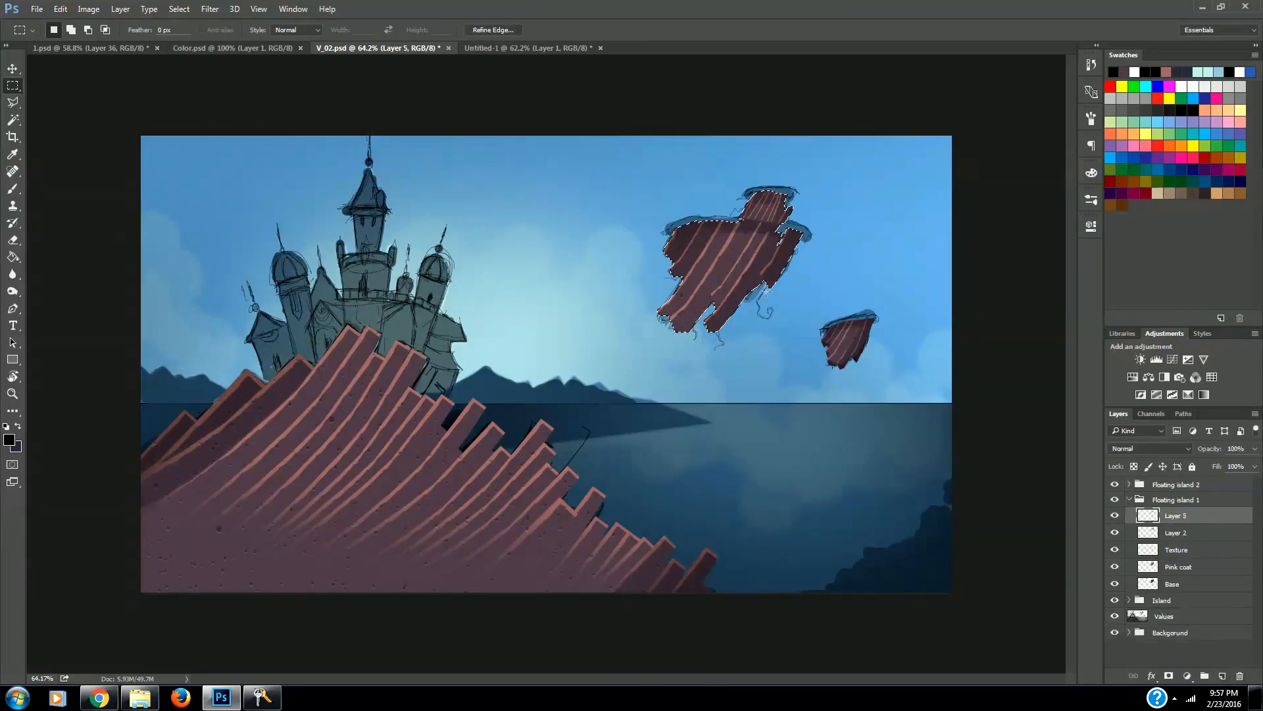
{"action": "key", "text": "b"}
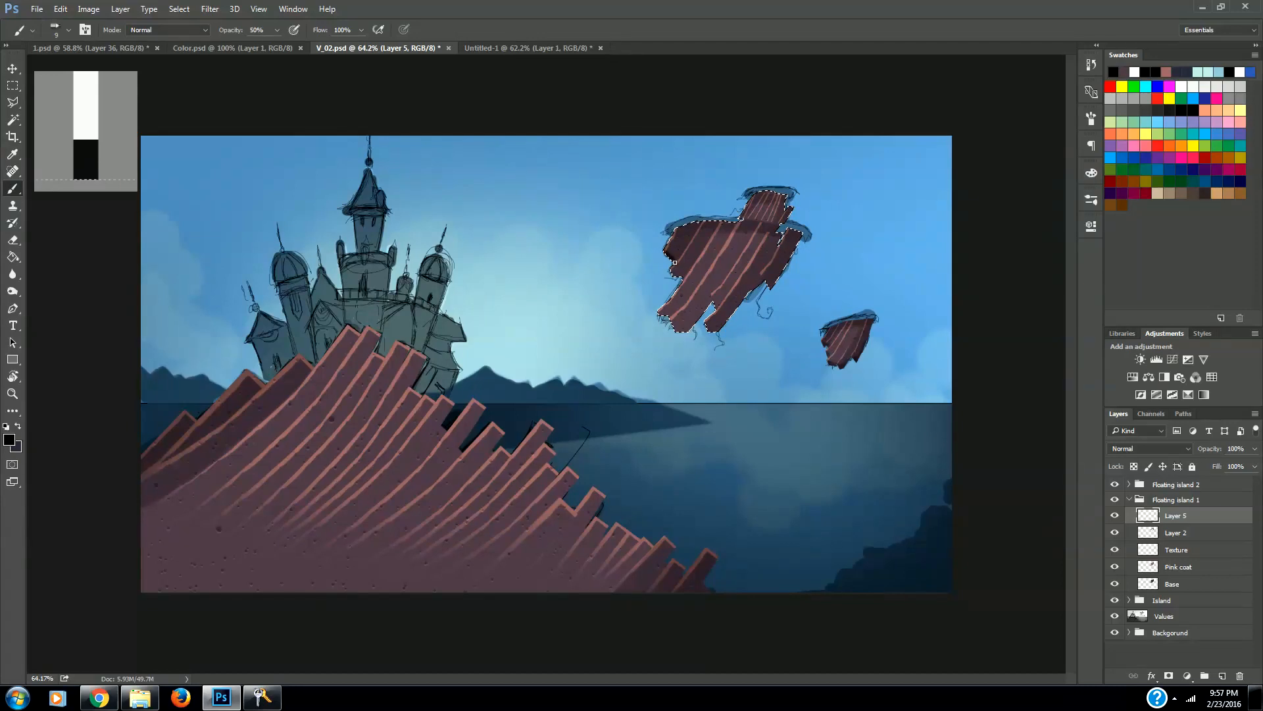
Paint black shadows along the large floating rock's jagged left, lower and right edges, deselect, and set Layer 5 to 50% opacity.
{"action": "left_click_drag", "start_coordinate": [675, 262], "coordinate": [670, 269]}
{"action": "mouse_move", "coordinate": [662, 315]}
{"action": "left_mouse_down"}
{"action": "mouse_move", "coordinate": [678, 336]}
{"action": "mouse_move", "coordinate": [667, 319]}
{"action": "mouse_move", "coordinate": [689, 335]}
{"action": "mouse_move", "coordinate": [665, 318]}
{"action": "mouse_move", "coordinate": [693, 335]}
{"action": "mouse_move", "coordinate": [726, 330]}
{"action": "mouse_move", "coordinate": [686, 332]}
{"action": "left_mouse_up"}
{"action": "left_click_drag", "start_coordinate": [719, 332], "coordinate": [701, 323]}
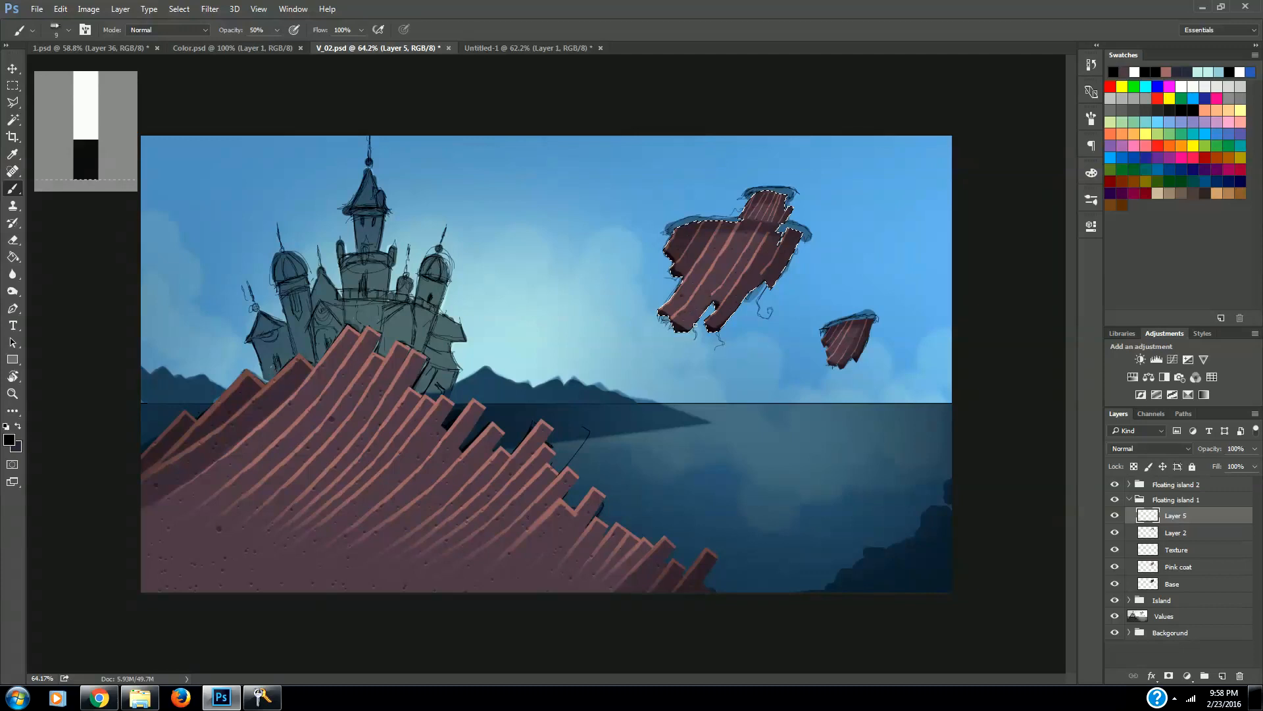
{"action": "left_click_drag", "start_coordinate": [706, 310], "coordinate": [686, 333]}
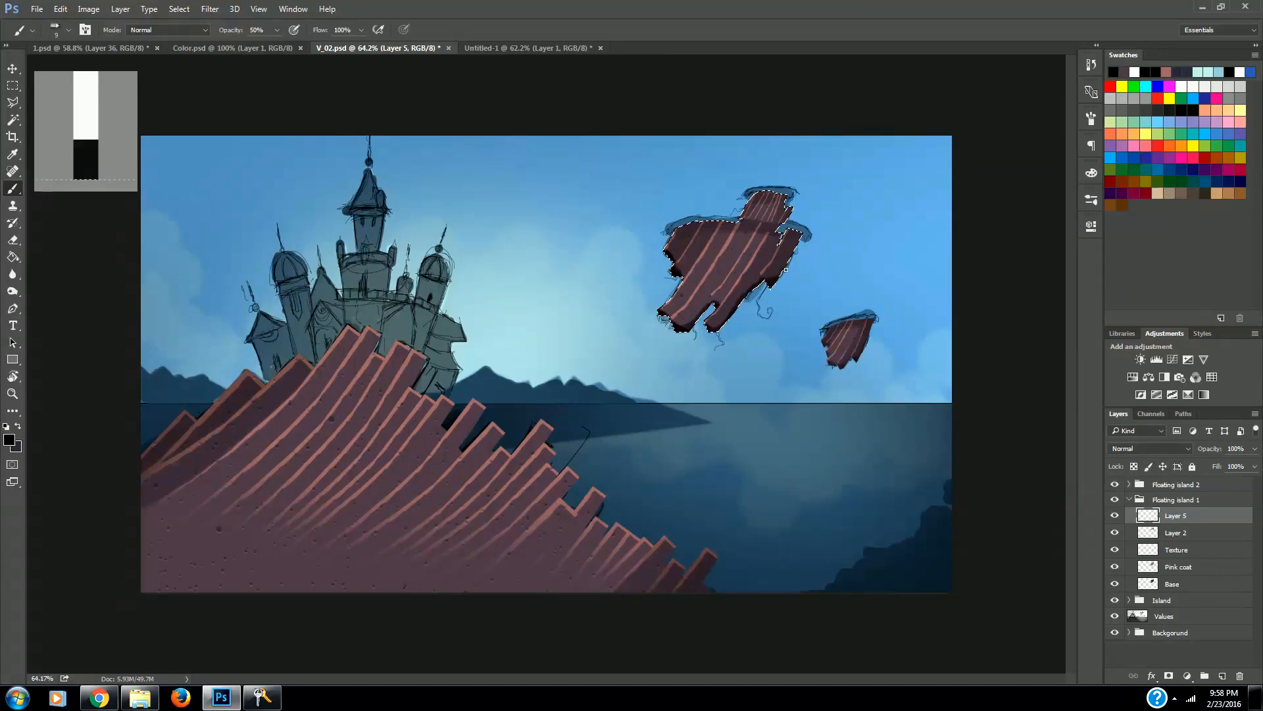
{"action": "left_click_drag", "start_coordinate": [773, 282], "coordinate": [756, 288]}
{"action": "key", "text": "m"}
{"action": "key", "text": "ctrl+d"}
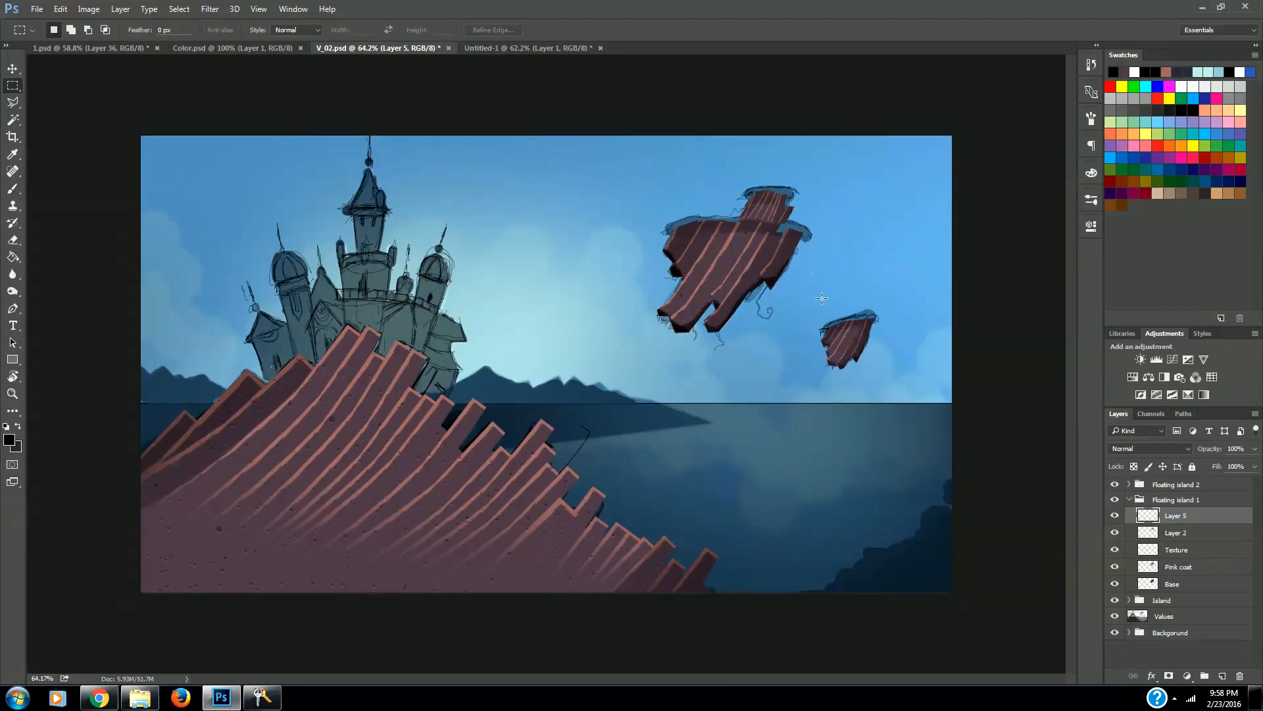
{"action": "left_click", "coordinate": [1255, 448]}
{"action": "left_click_drag", "start_coordinate": [1254, 465], "coordinate": [1213, 465]}
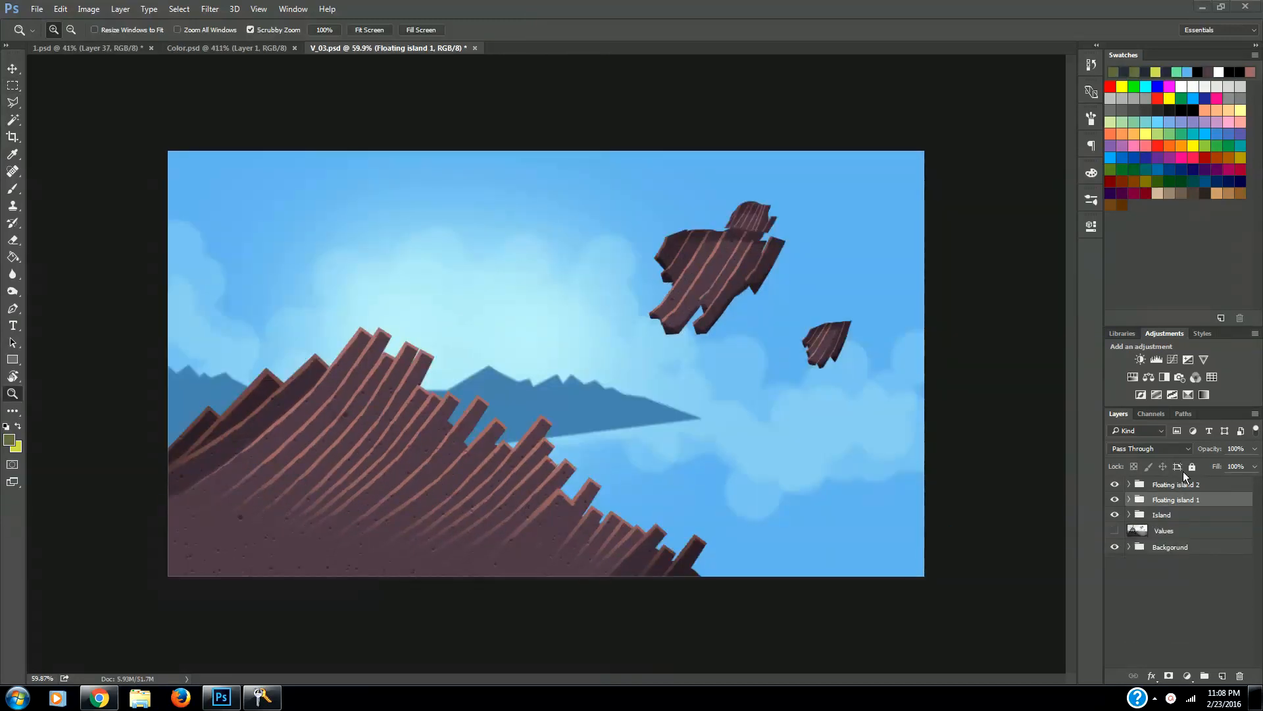
Merge Layer 3 and Layer 4 of the Floating island 2 group into one layer.
{"action": "left_click", "coordinate": [1129, 485]}
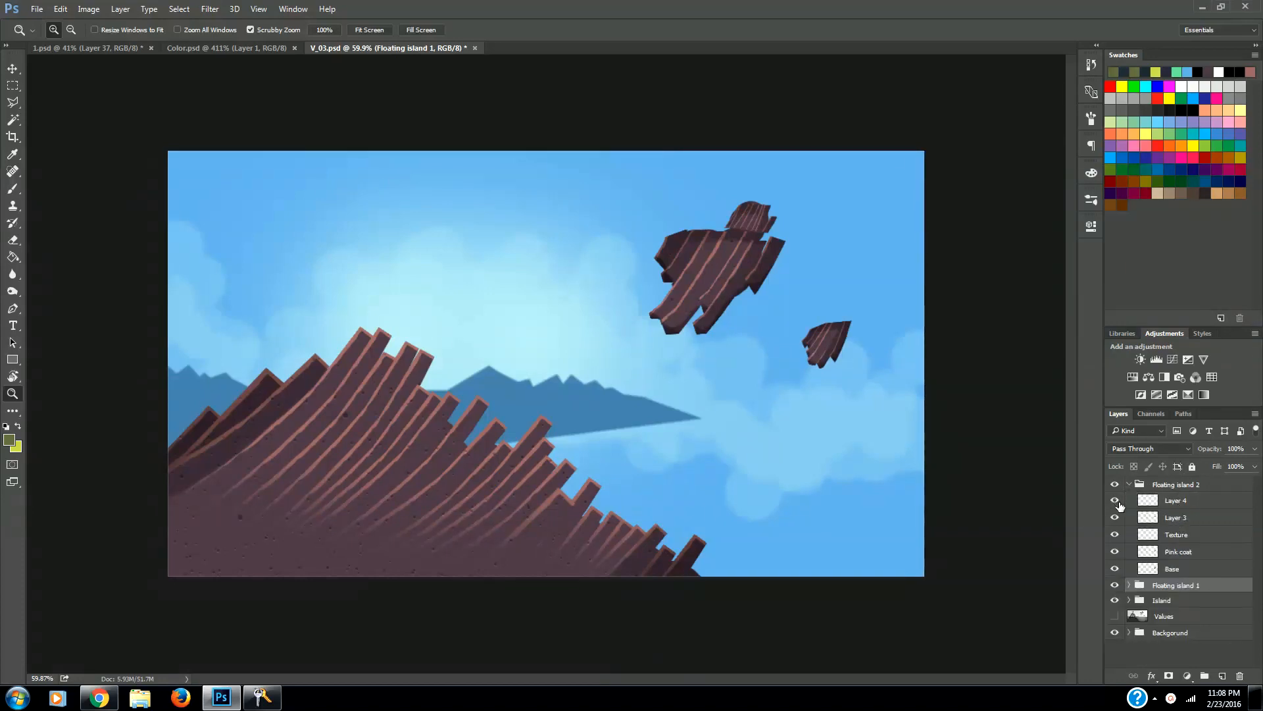
{"action": "left_click", "coordinate": [1117, 519]}
{"action": "left_click", "coordinate": [1117, 518]}
{"action": "left_click", "coordinate": [1168, 522]}
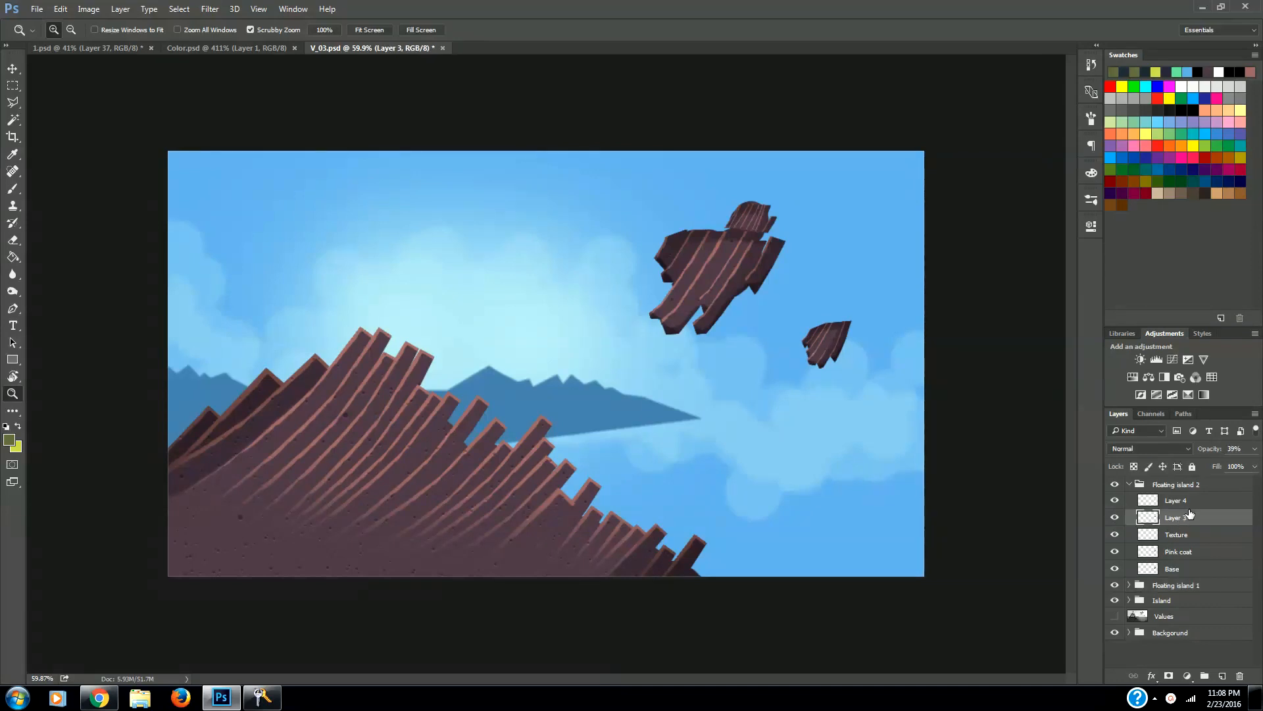
{"action": "left_click", "coordinate": [1177, 502], "text": "ctrl"}
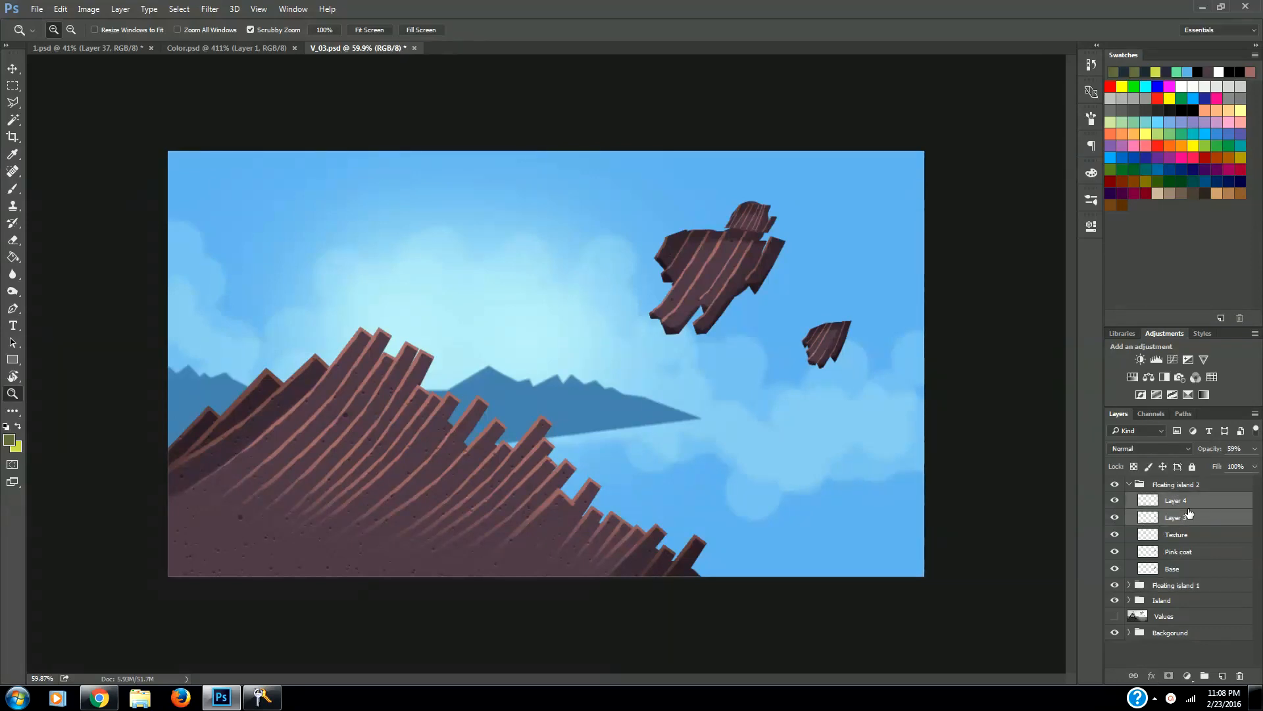
{"action": "right_click", "coordinate": [1193, 531]}
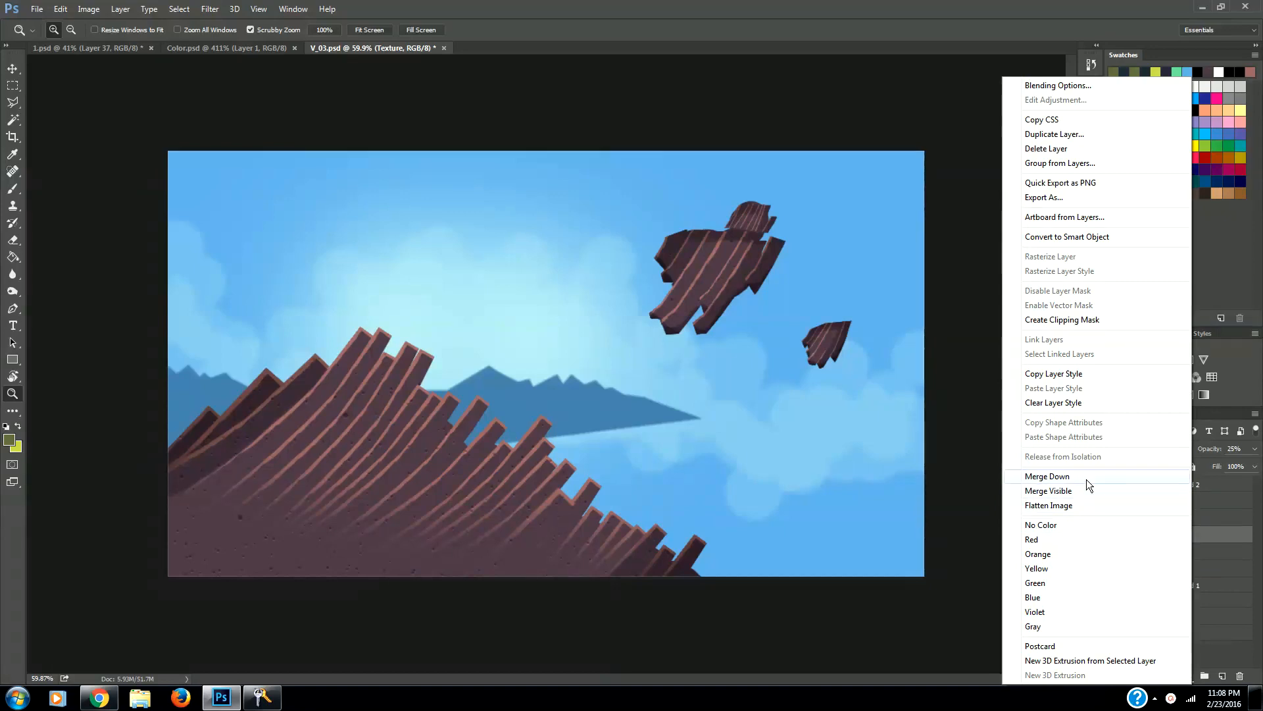
{"action": "left_click", "coordinate": [1193, 519]}
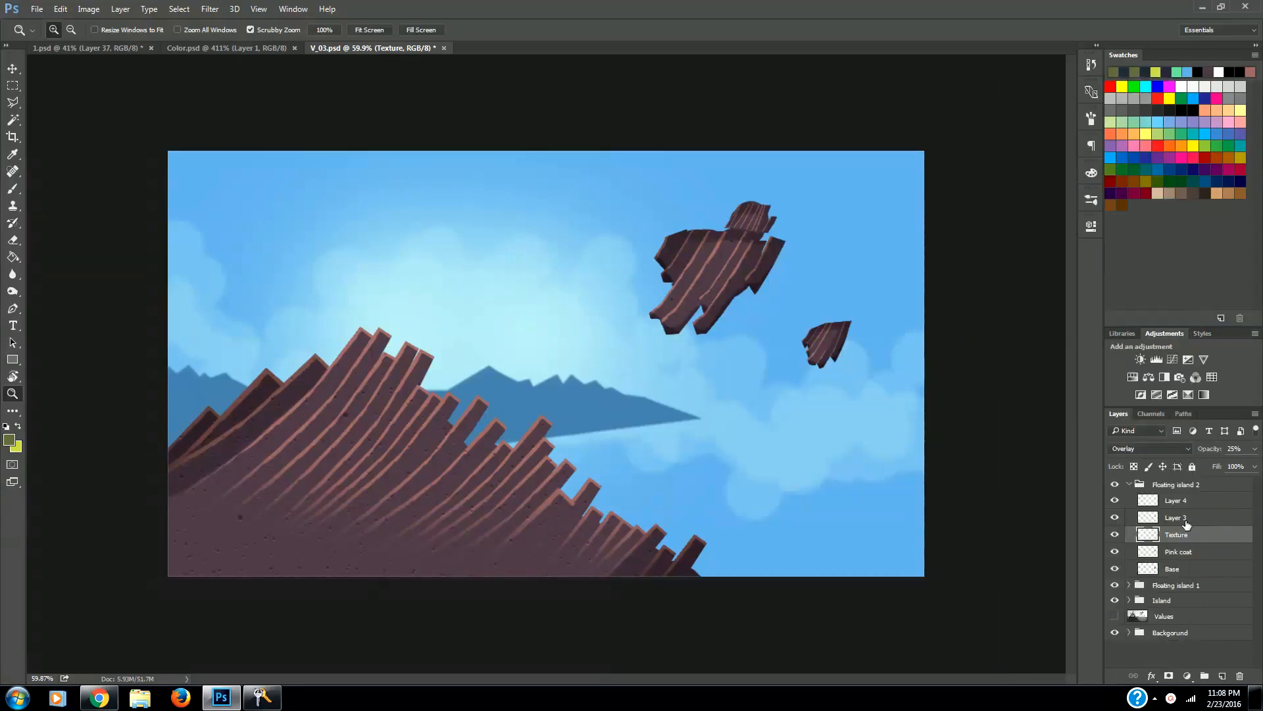
{"action": "left_click", "coordinate": [1187, 523]}
{"action": "left_click", "coordinate": [1178, 502], "text": "ctrl"}
{"action": "right_click", "coordinate": [1176, 517]}
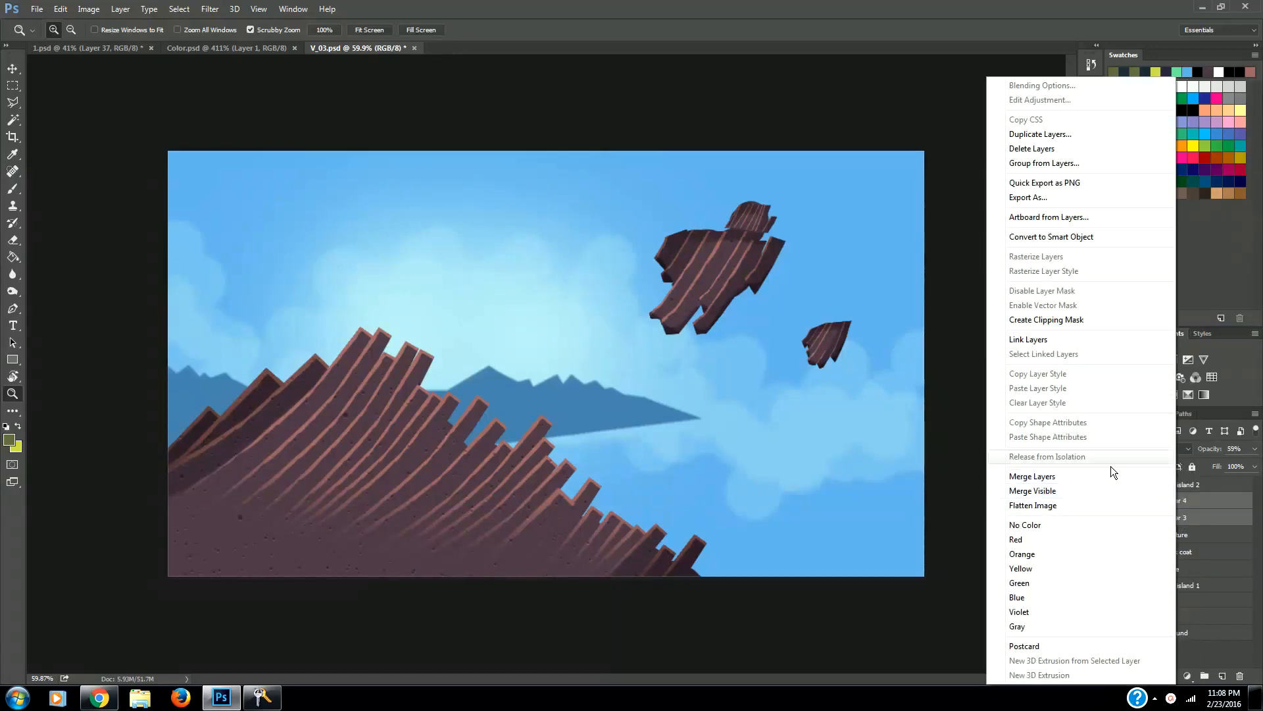
{"action": "left_click", "coordinate": [1047, 476]}
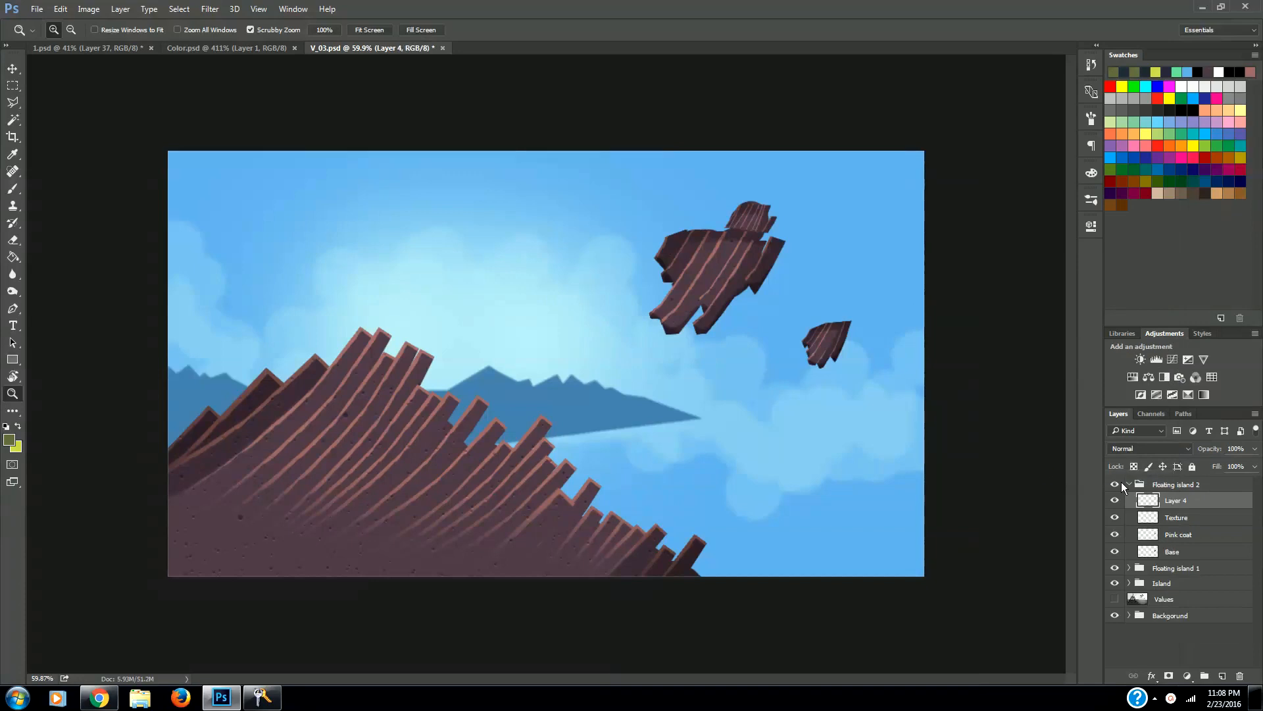
Rename the merged layer in Floating island 2 as Shadows and collapse the group.
{"action": "double_click", "coordinate": [1177, 500]}
{"action": "type", "text": "Shadows"}
{"action": "key", "text": "Return"}
{"action": "left_click", "coordinate": [1129, 484]}
Merge Layer 5 and Layer 2 of the Floating island 1 group into one layer.
{"action": "left_click", "coordinate": [1129, 499]}
{"action": "left_click", "coordinate": [1175, 519]}
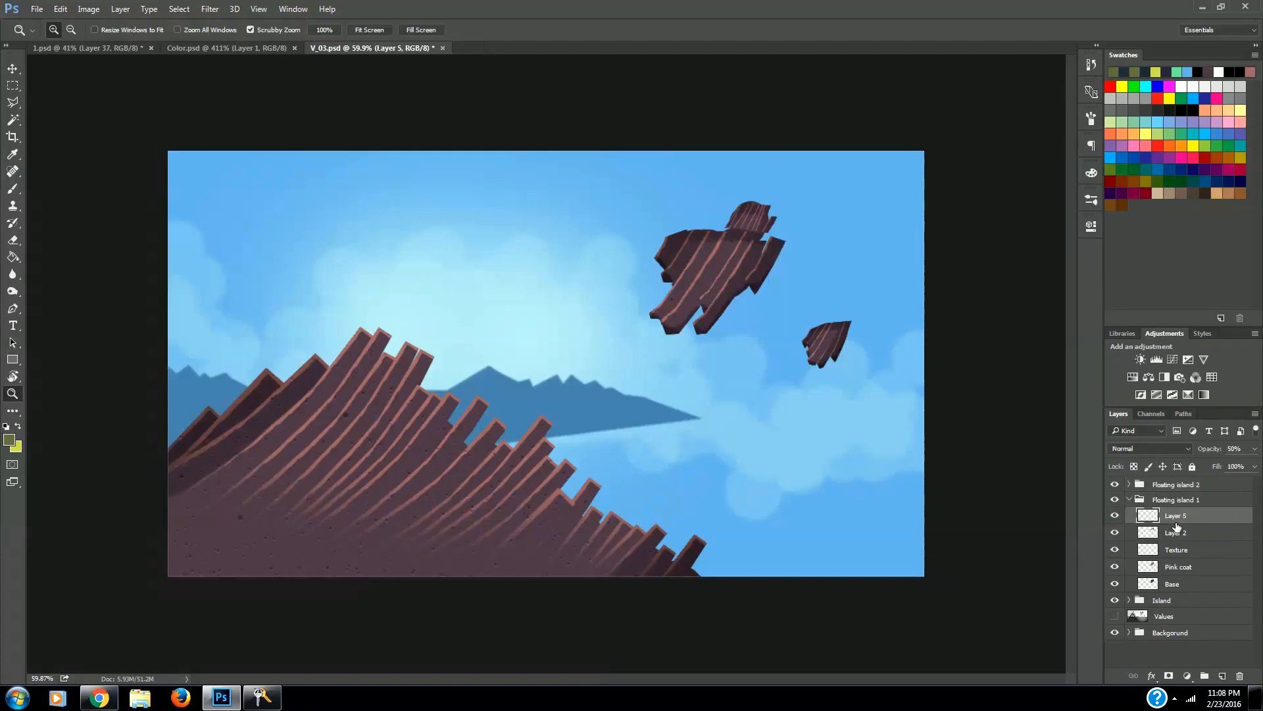
{"action": "left_click", "coordinate": [1177, 535], "text": "shift"}
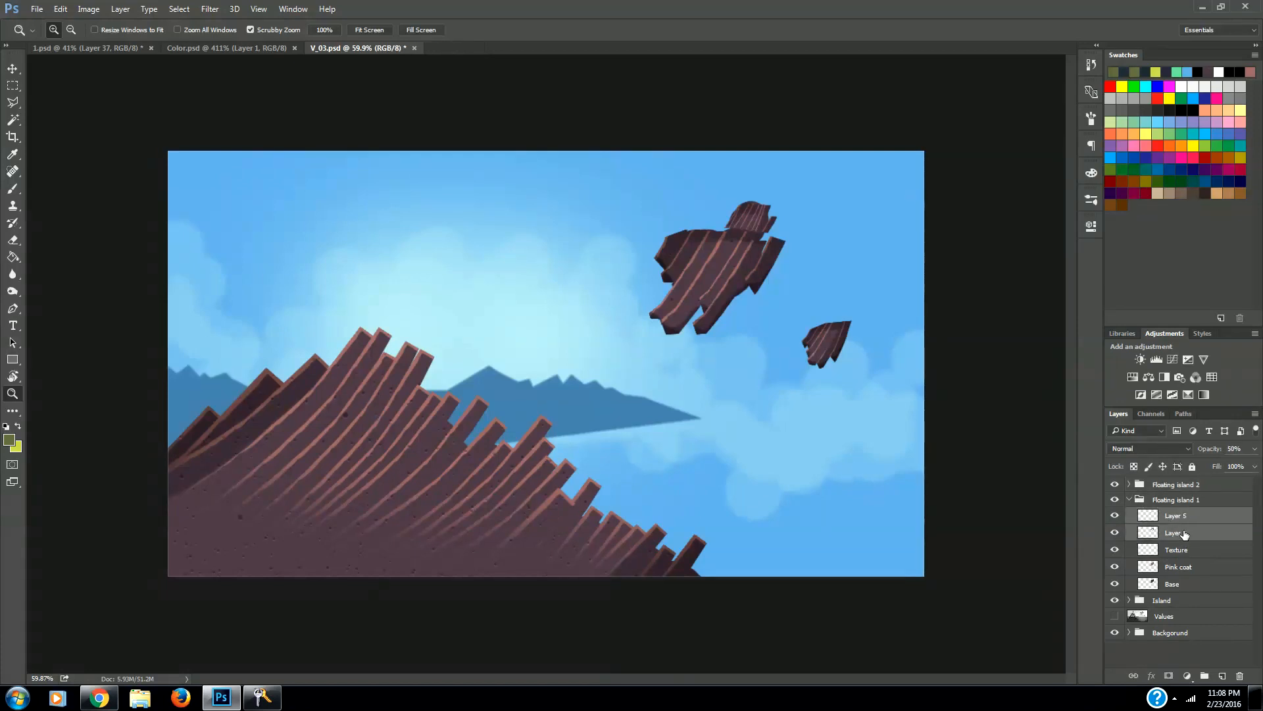
{"action": "right_click", "coordinate": [1183, 535]}
{"action": "left_click", "coordinate": [1041, 476]}
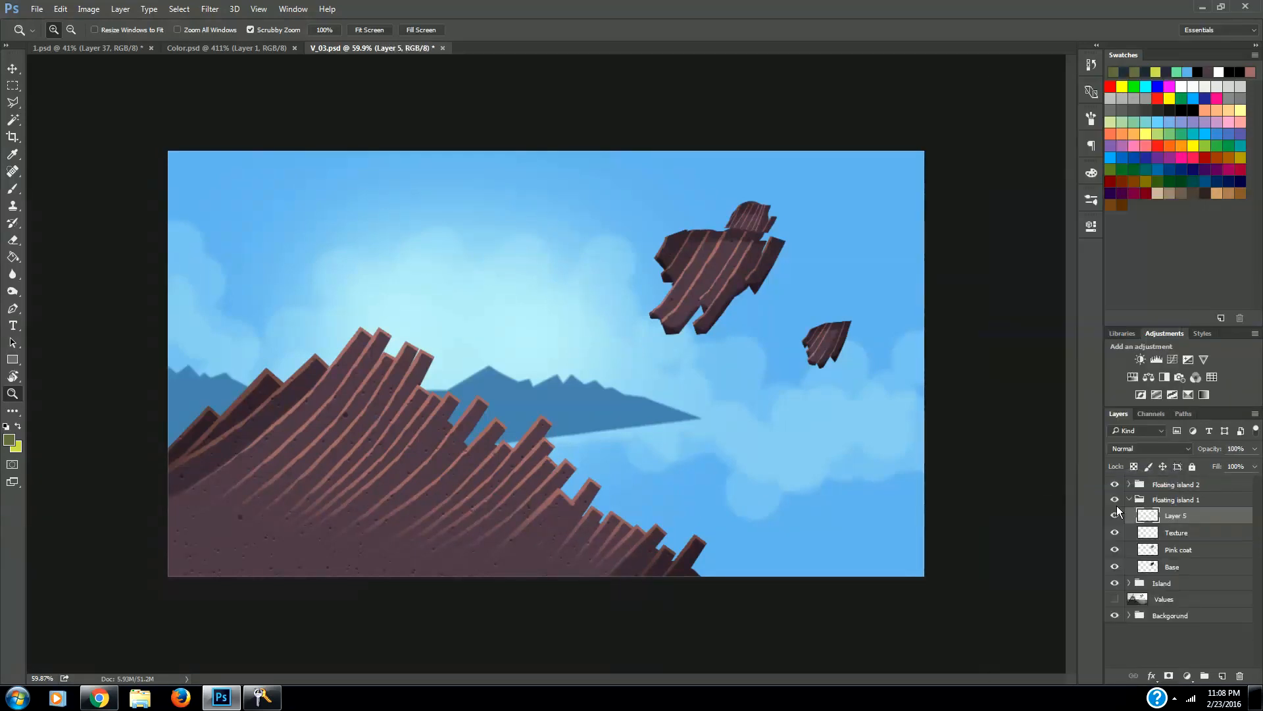
Rename the merged layer in Floating island 1 as Shadows and collapse the group.
{"action": "double_click", "coordinate": [1175, 517]}
{"action": "type", "text": "Shadows"}
{"action": "key", "text": "Return"}
{"action": "left_click", "coordinate": [1129, 499]}
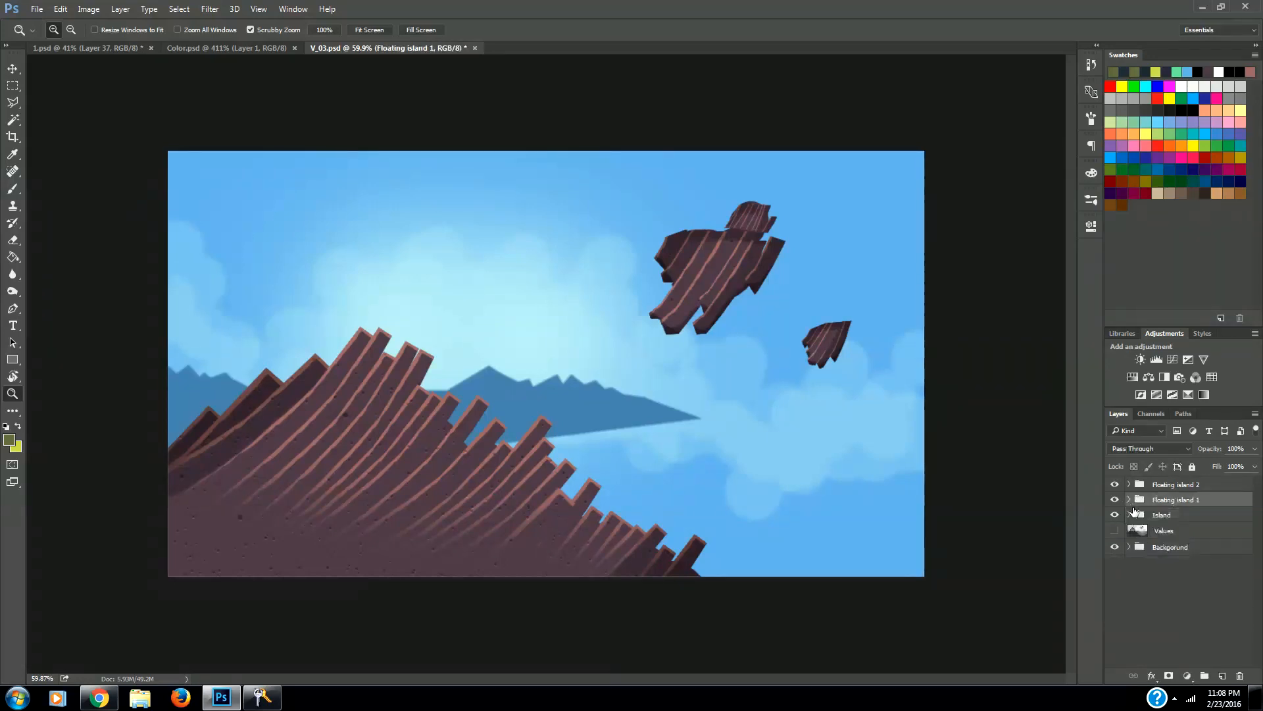
Rename Layer 1 in the Island group as Shadows.
{"action": "left_click", "coordinate": [1129, 515]}
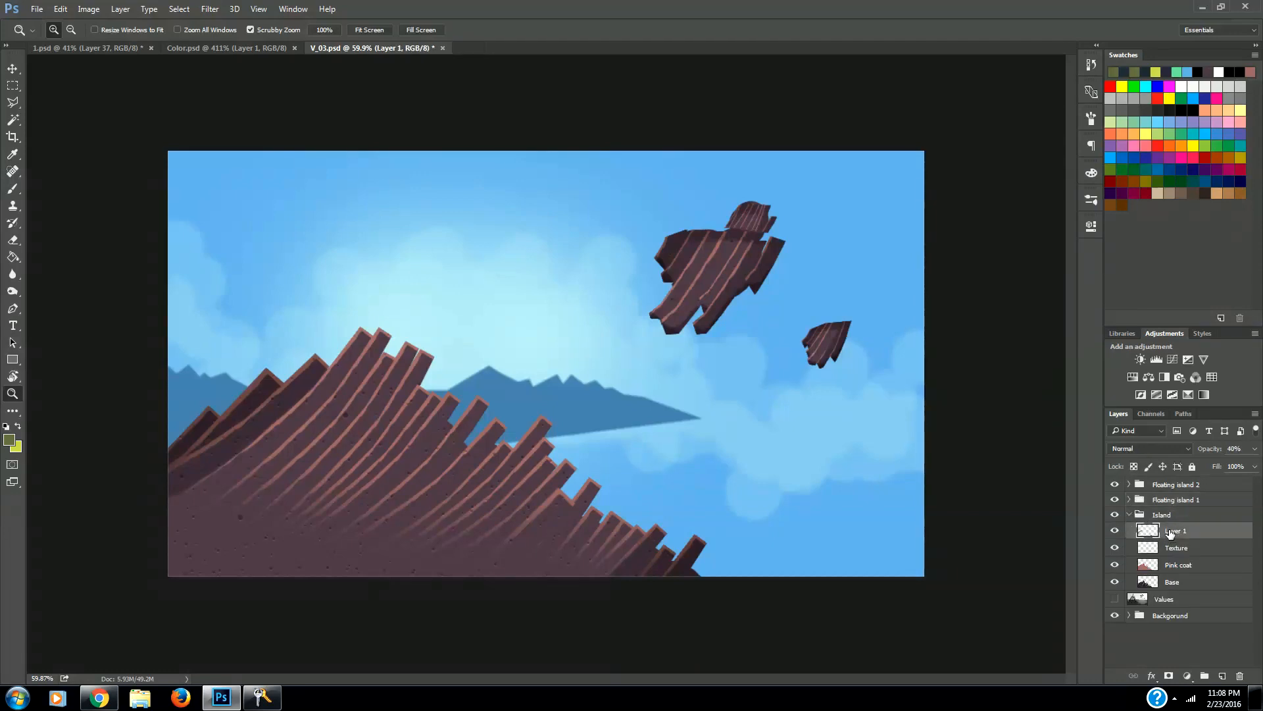
{"action": "double_click", "coordinate": [1175, 530]}
{"action": "type", "text": "Shadows"}
{"action": "key", "text": "Return"}
Add a Levels adjustment masked to the Island group's Shadows outline and set its blue channel midtones to 1.34.
{"action": "left_click", "coordinate": [1145, 530], "text": "ctrl"}
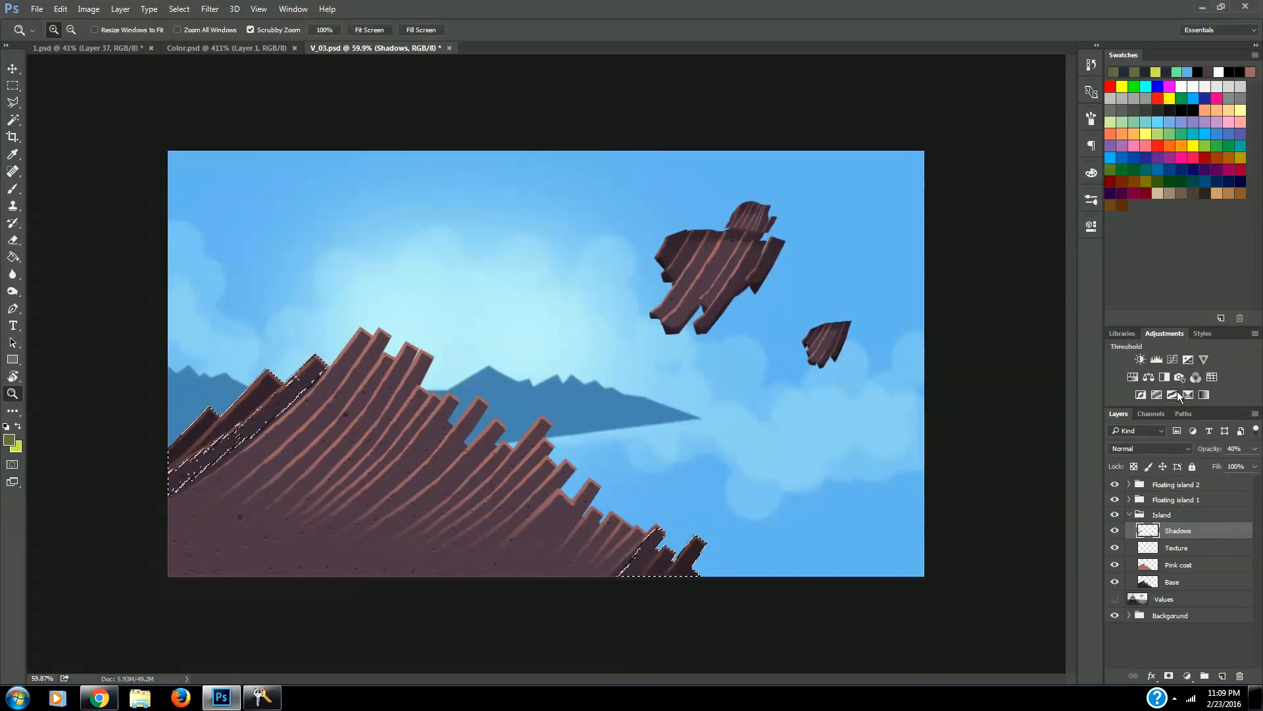
{"action": "left_click", "coordinate": [1156, 358]}
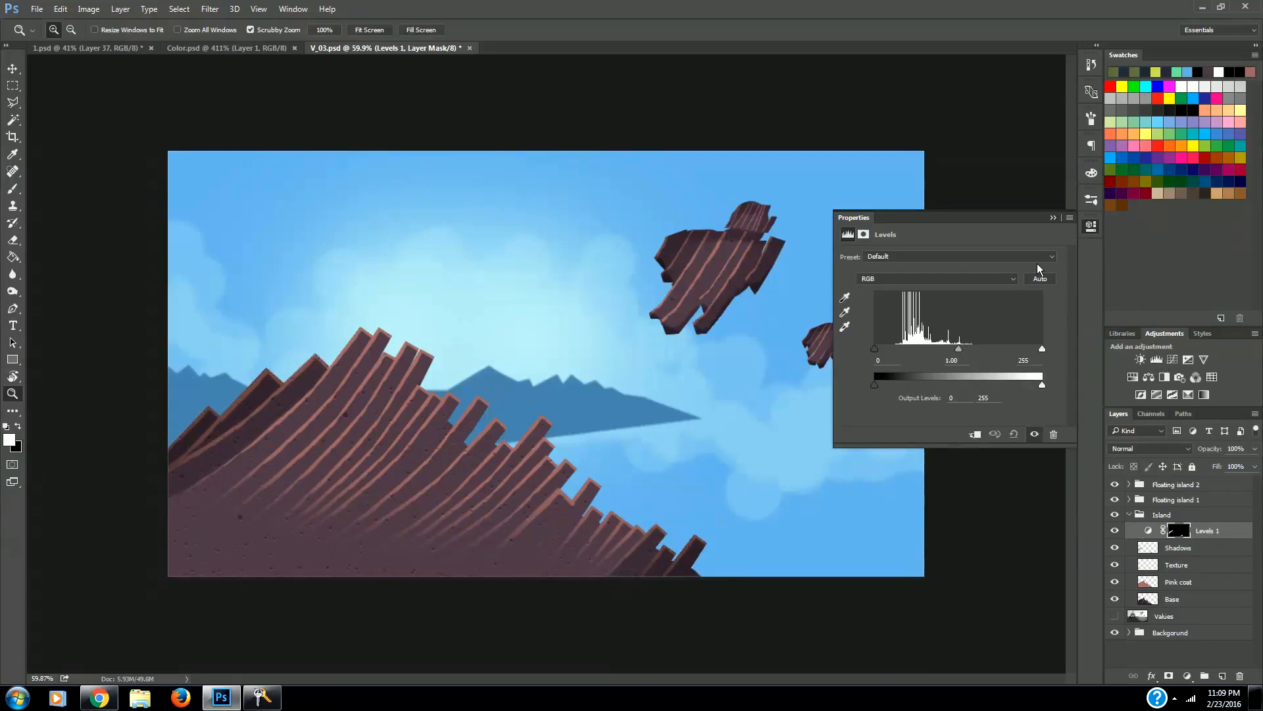
{"action": "left_click", "coordinate": [947, 282]}
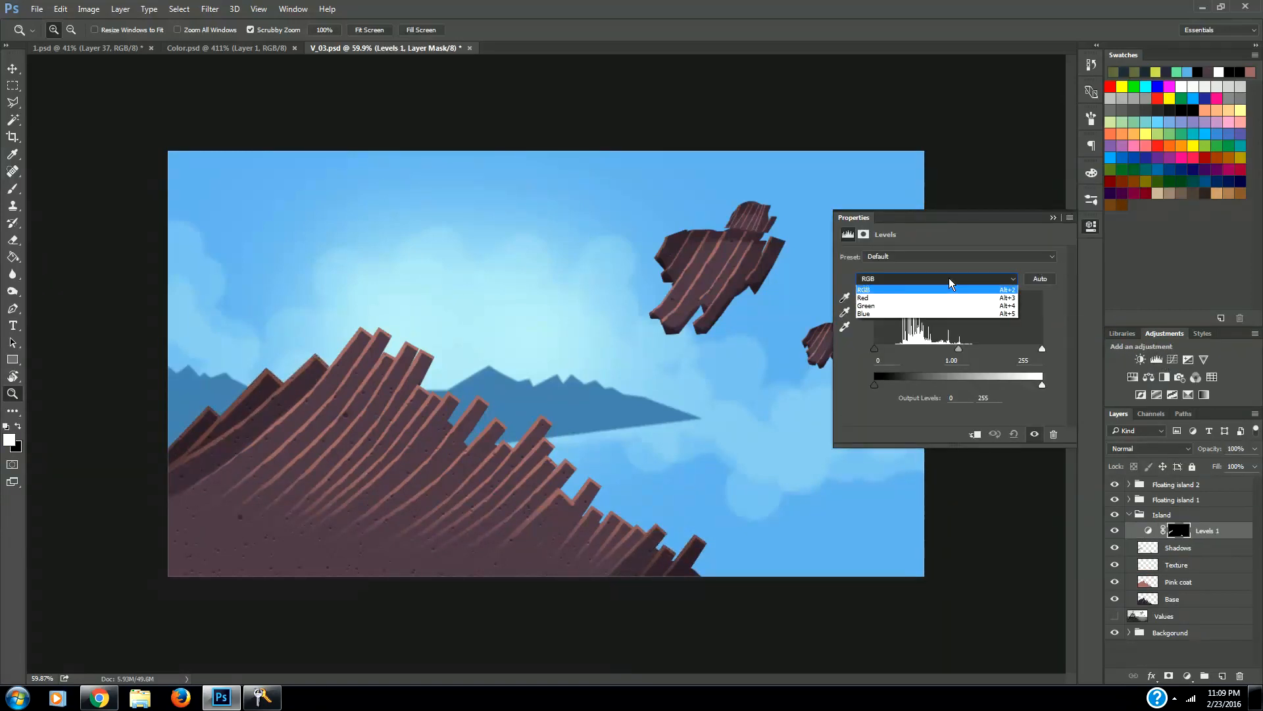
{"action": "left_click", "coordinate": [948, 314]}
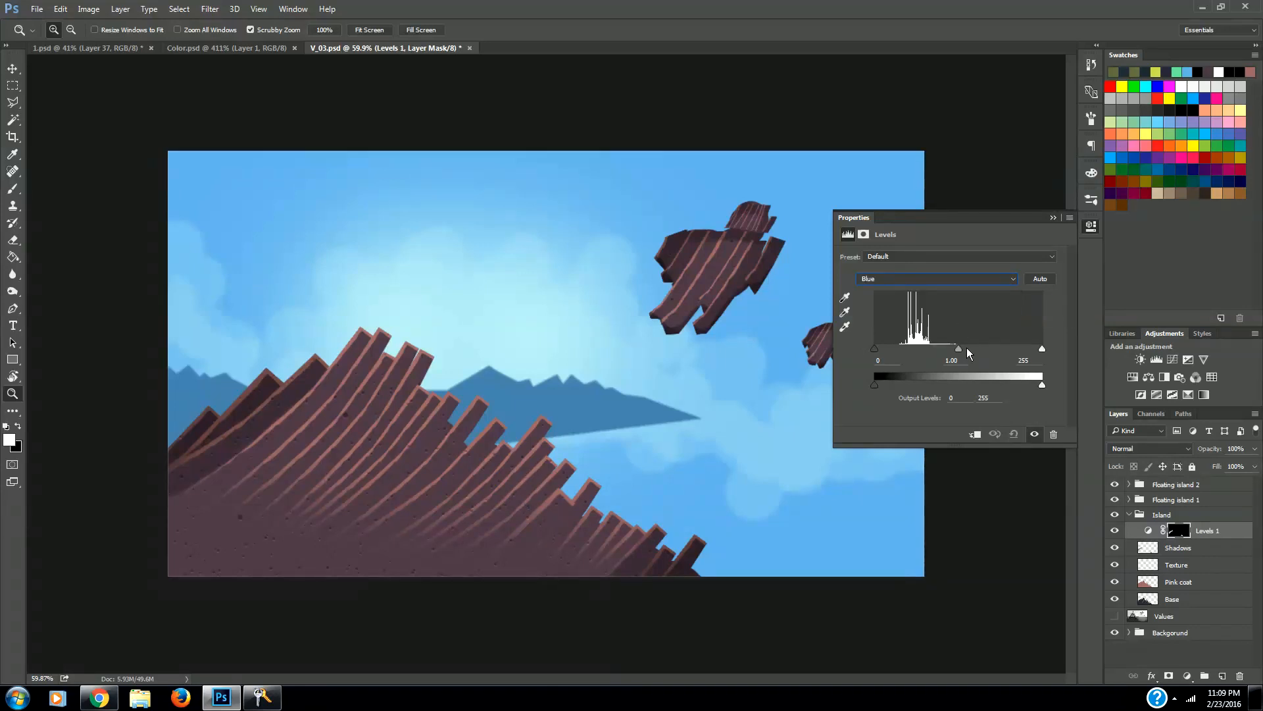
{"action": "mouse_move", "coordinate": [959, 352]}
{"action": "left_mouse_down"}
{"action": "mouse_move", "coordinate": [934, 346]}
{"action": "mouse_move", "coordinate": [969, 353]}
{"action": "mouse_move", "coordinate": [943, 350]}
{"action": "left_mouse_up"}
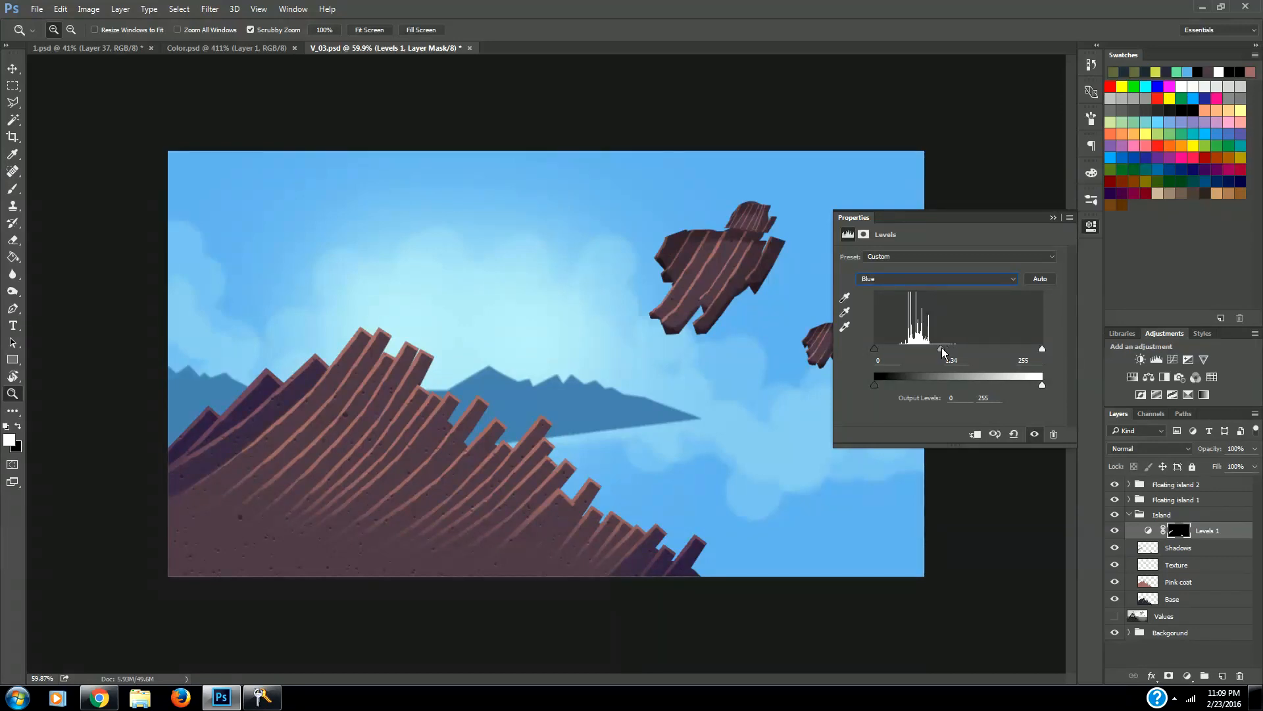
Darken the red channel midtones in the Island shadows' Levels adjustment and close its properties.
{"action": "left_click", "coordinate": [996, 279]}
{"action": "left_click", "coordinate": [987, 304]}
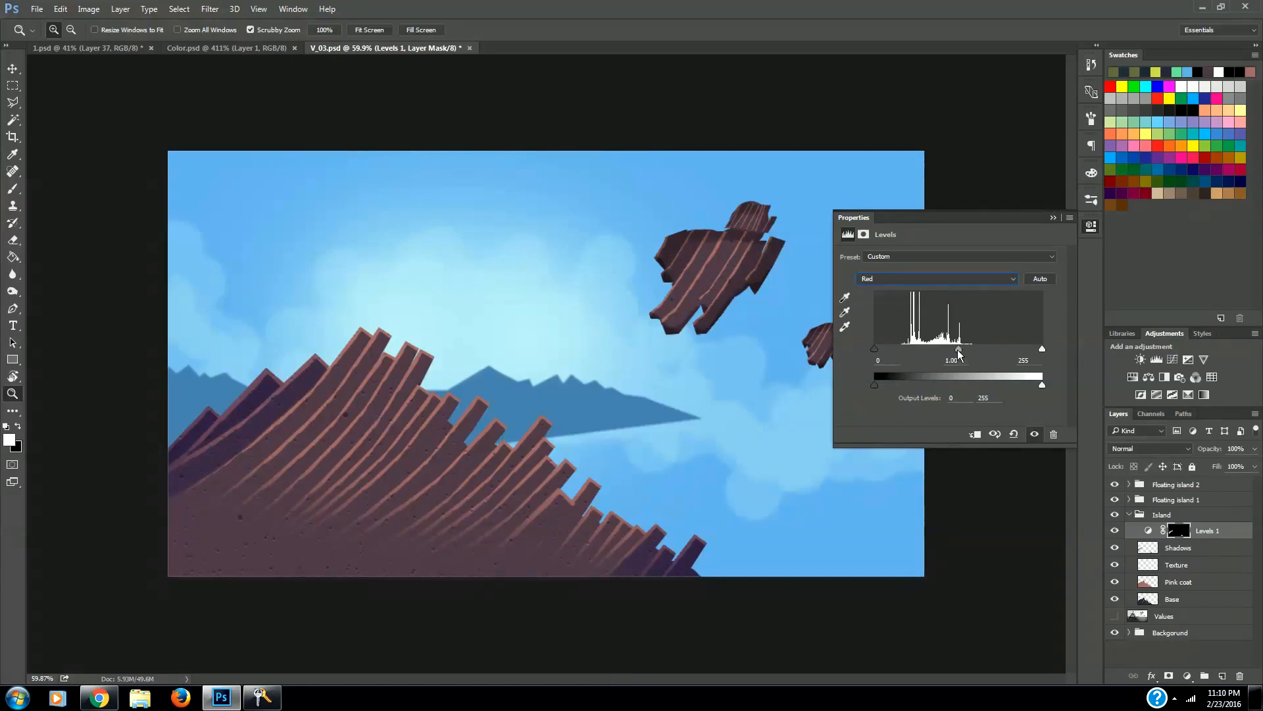
{"action": "left_click_drag", "start_coordinate": [958, 349], "coordinate": [967, 352]}
{"action": "left_click", "coordinate": [1090, 227]}
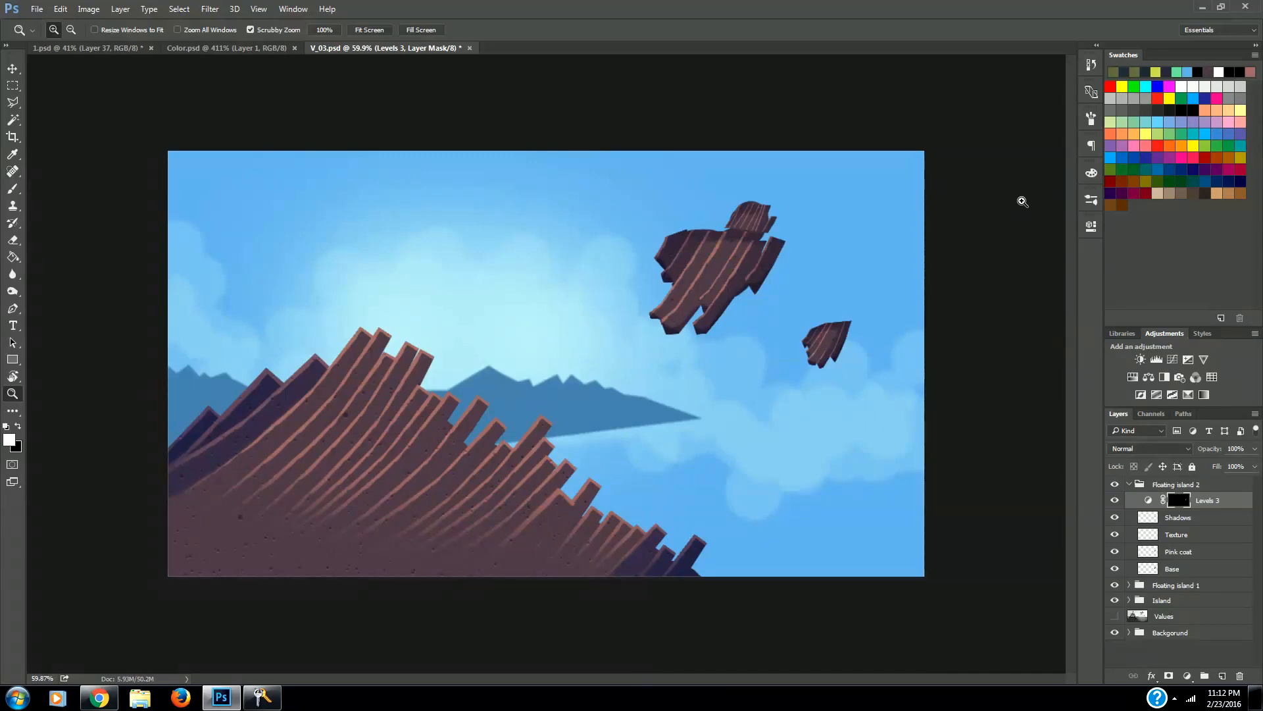
Collapse the Floating island 2 group and add a new layer above Levels 2 in Floating island 1.
{"action": "left_click", "coordinate": [1129, 485]}
{"action": "left_click", "coordinate": [1129, 500]}
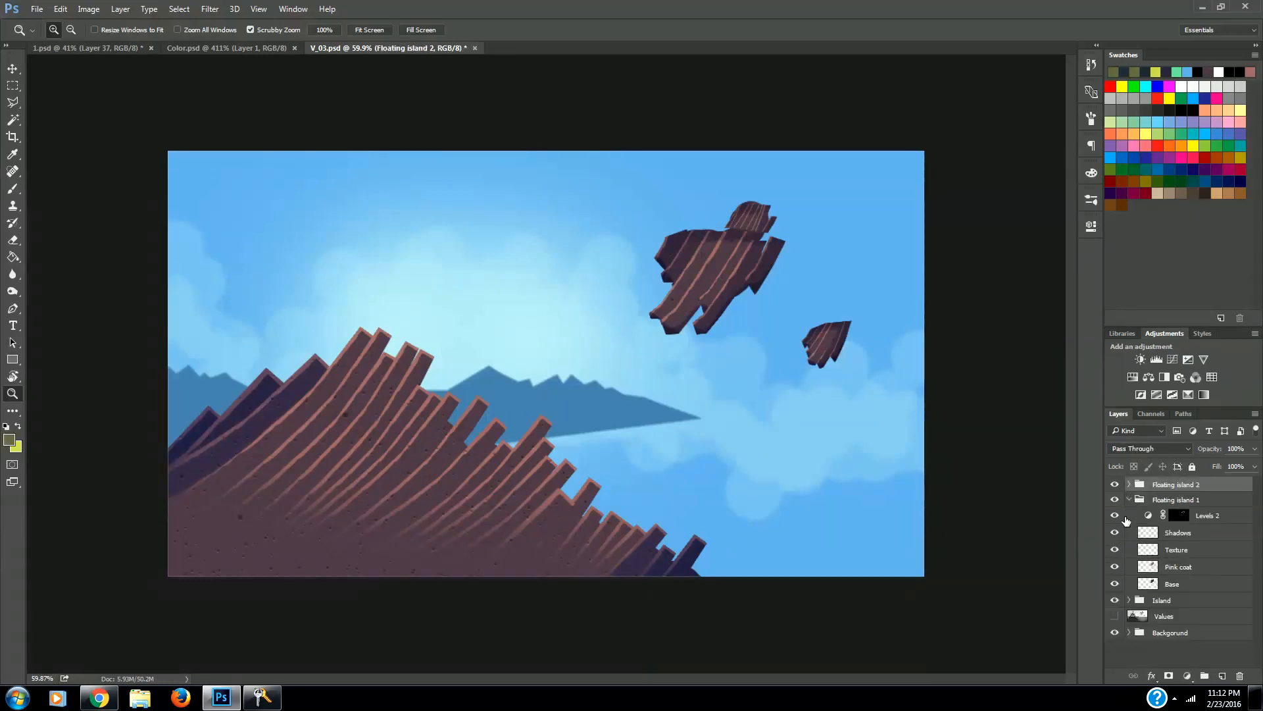
{"action": "left_click", "coordinate": [1203, 516]}
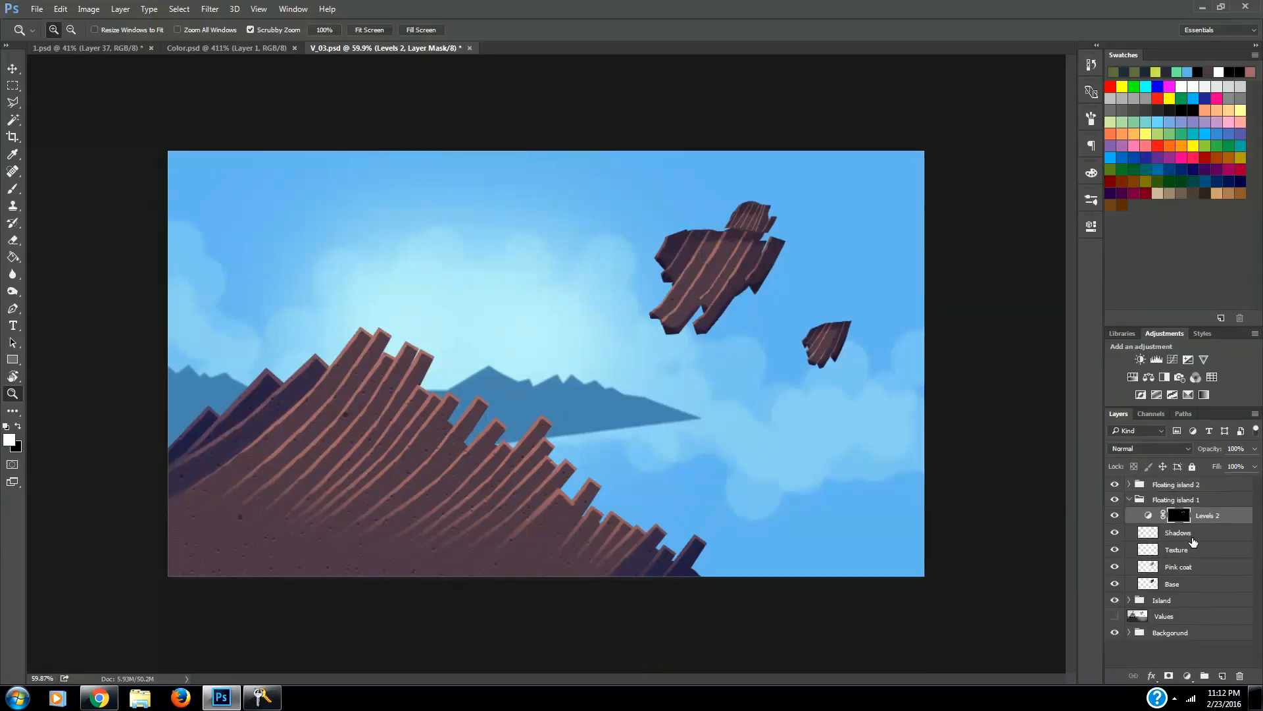
{"action": "left_click", "coordinate": [1223, 677]}
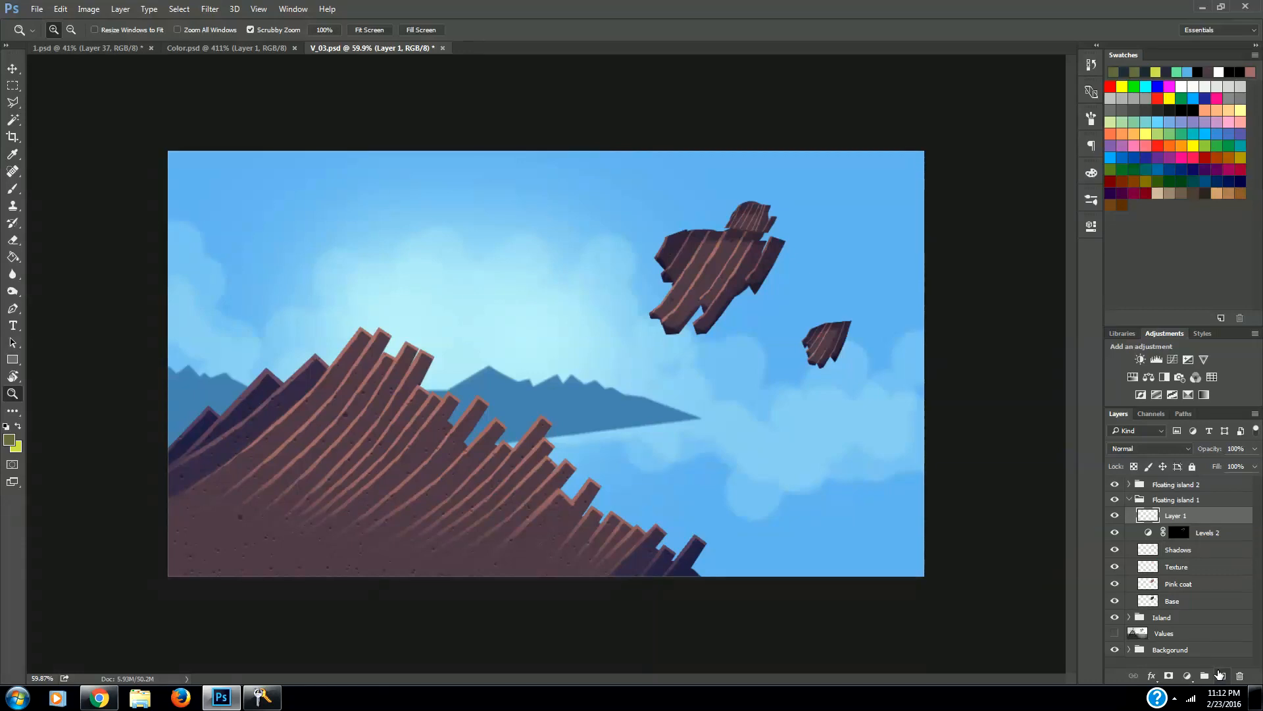
Paint a dark teal #1f363e grass base over the main ledge and upper cap of the large floating rock with a 25 px brush.
{"action": "key", "text": "i"}
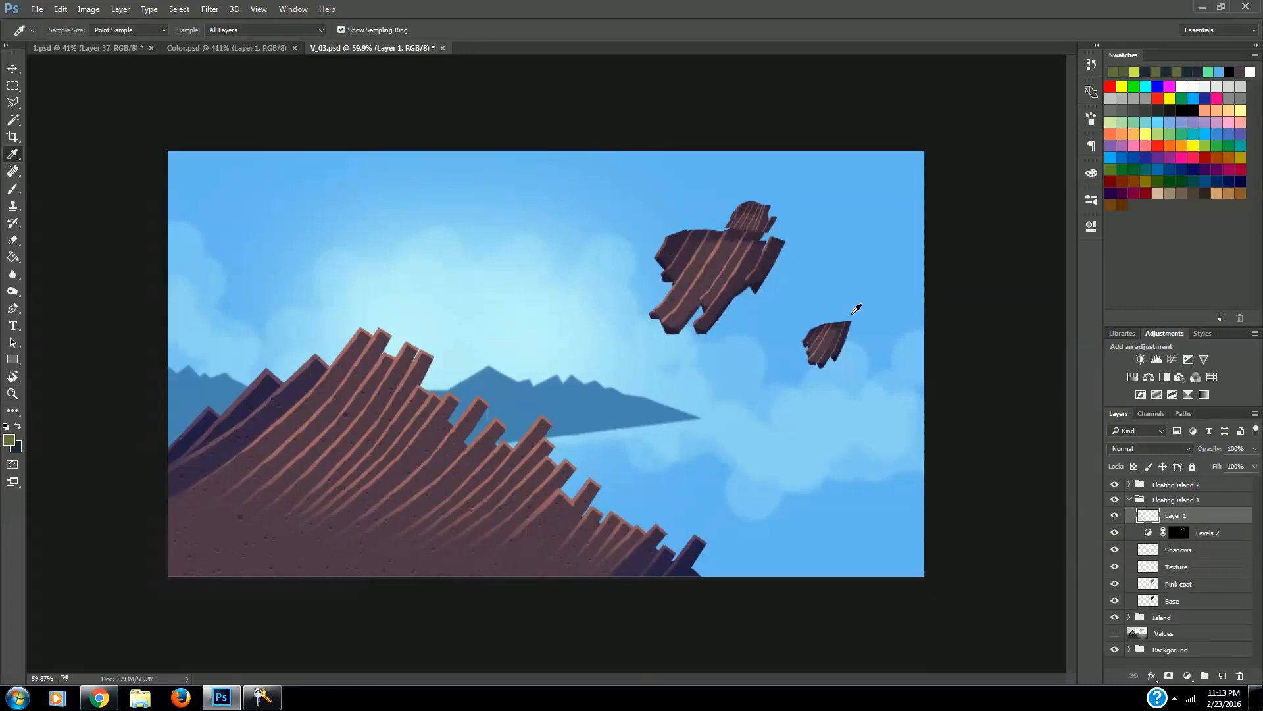
{"action": "key", "text": "b"}
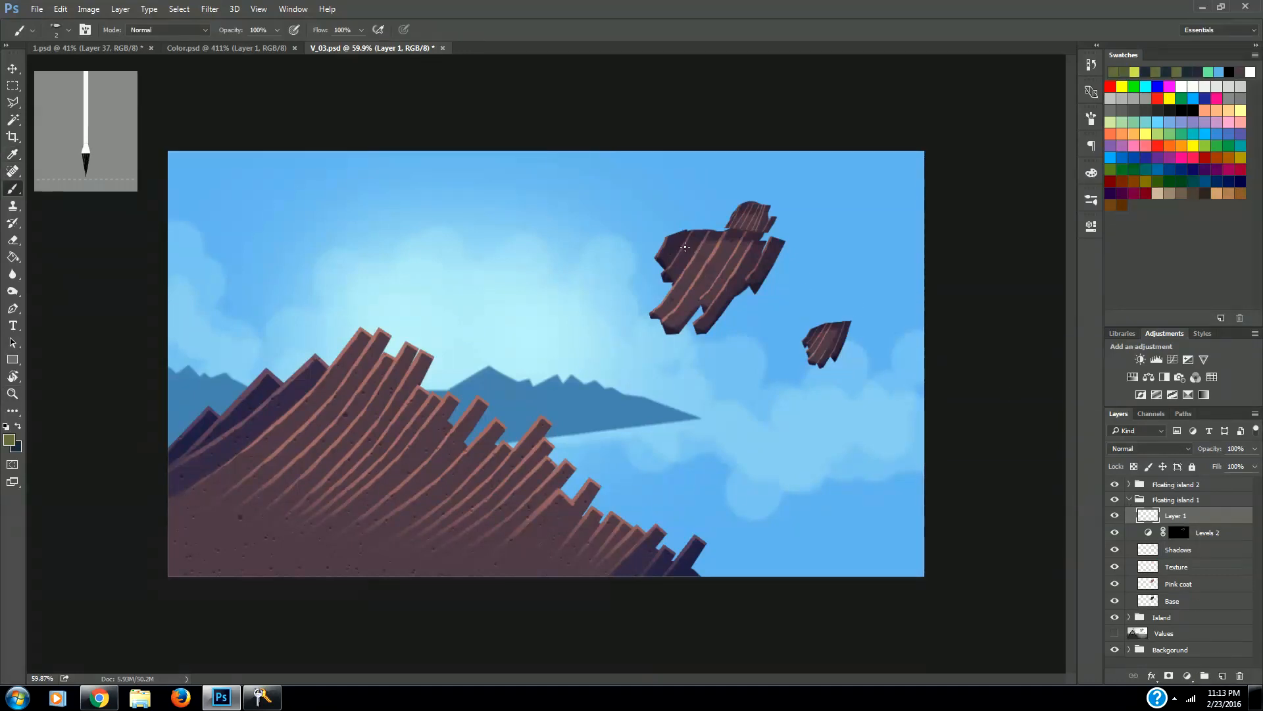
{"action": "key", "text": "bracketright"}
{"action": "key", "text": "bracketright"}
{"action": "key", "text": "bracketright"}
{"action": "key", "text": "bracketright"}
{"action": "key", "text": "bracketright"}
{"action": "key", "text": "bracketright"}
{"action": "key", "text": "bracketright"}
{"action": "key", "text": "bracketright"}
{"action": "key", "text": "bracketright"}
{"action": "key", "text": "bracketright"}
{"action": "key", "text": "bracketright"}
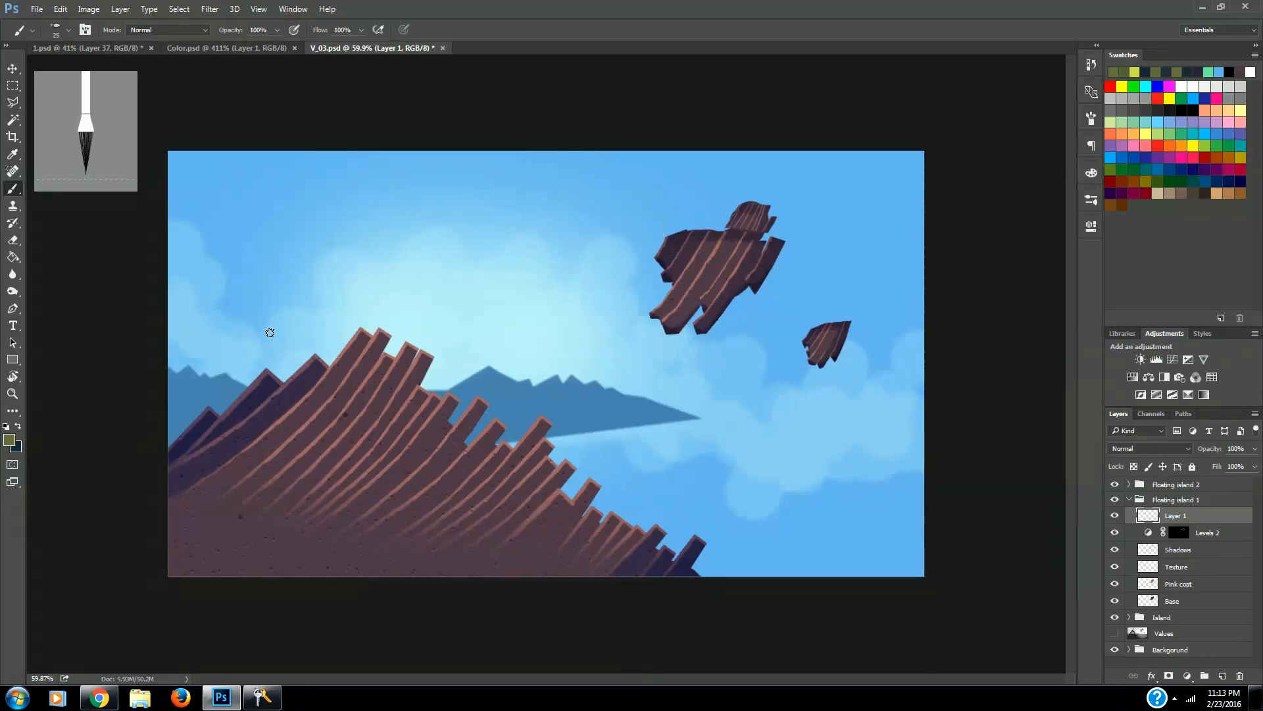
{"action": "left_click", "coordinate": [17, 427]}
{"action": "left_click", "coordinate": [9, 439]}
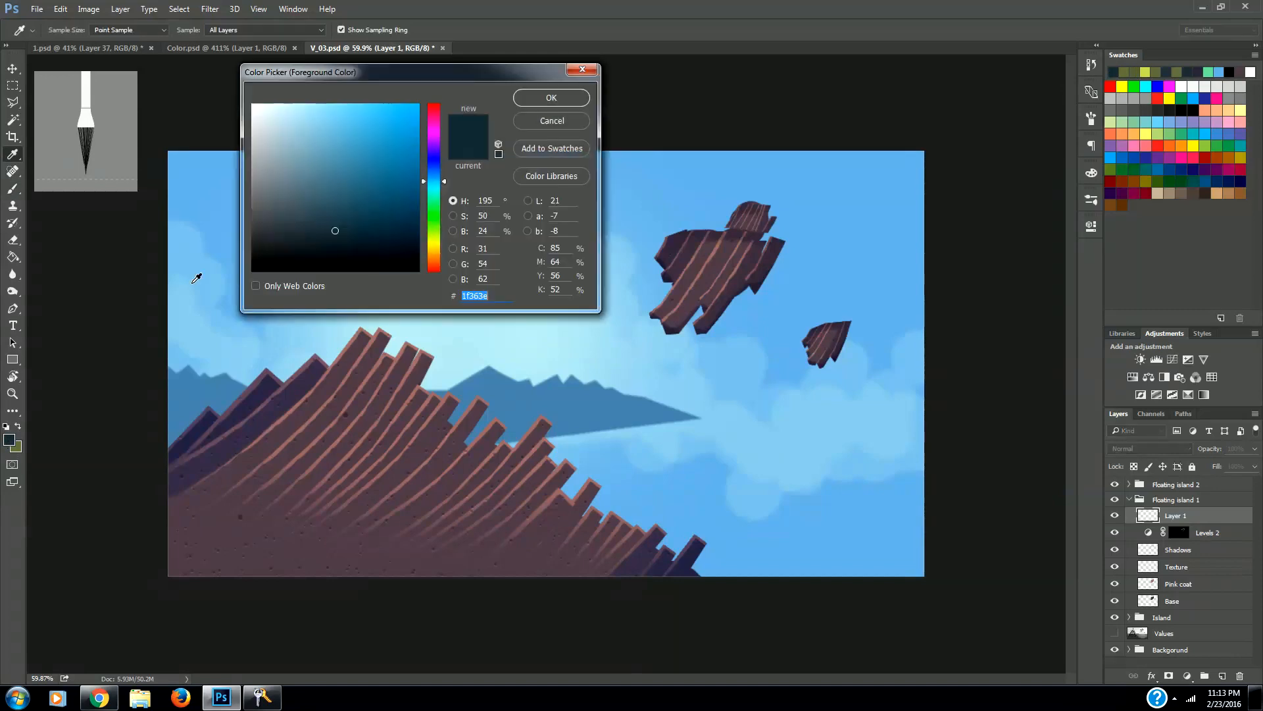
{"action": "left_click", "coordinate": [552, 98]}
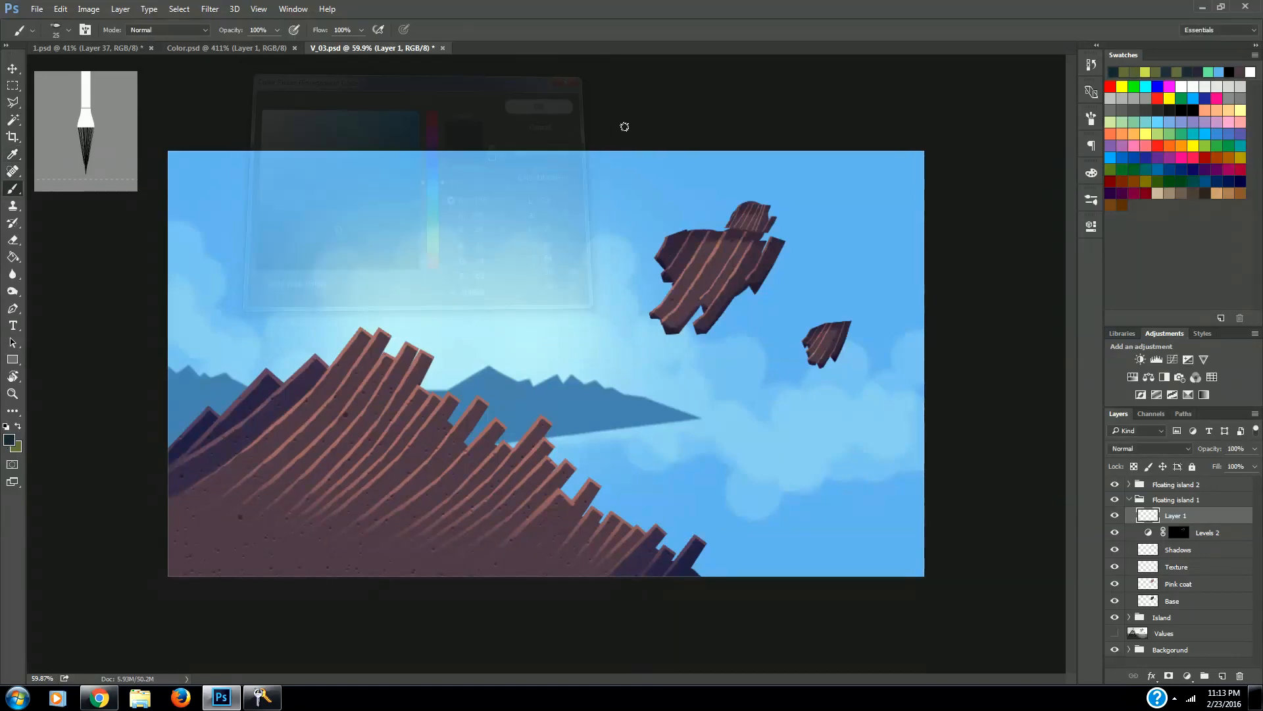
{"action": "mouse_move", "coordinate": [667, 234]}
{"action": "left_mouse_down"}
{"action": "mouse_move", "coordinate": [766, 228]}
{"action": "mouse_move", "coordinate": [751, 233]}
{"action": "mouse_move", "coordinate": [775, 237]}
{"action": "mouse_move", "coordinate": [758, 236]}
{"action": "mouse_move", "coordinate": [764, 253]}
{"action": "mouse_move", "coordinate": [790, 244]}
{"action": "left_mouse_up"}
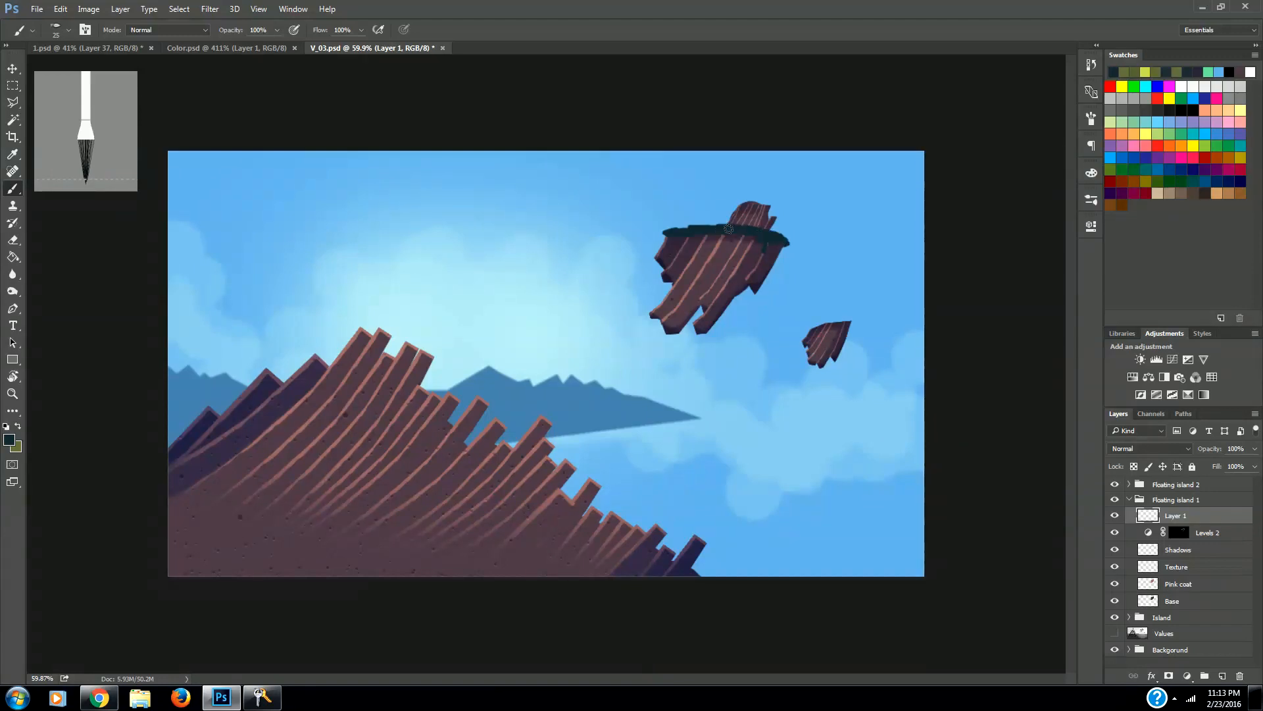
{"action": "left_click_drag", "start_coordinate": [716, 229], "coordinate": [662, 234]}
{"action": "mouse_move", "coordinate": [762, 210]}
{"action": "left_mouse_down"}
{"action": "mouse_move", "coordinate": [738, 202]}
{"action": "mouse_move", "coordinate": [775, 206]}
{"action": "mouse_move", "coordinate": [733, 206]}
{"action": "mouse_move", "coordinate": [762, 200]}
{"action": "mouse_move", "coordinate": [741, 201]}
{"action": "mouse_move", "coordinate": [771, 204]}
{"action": "left_mouse_up"}
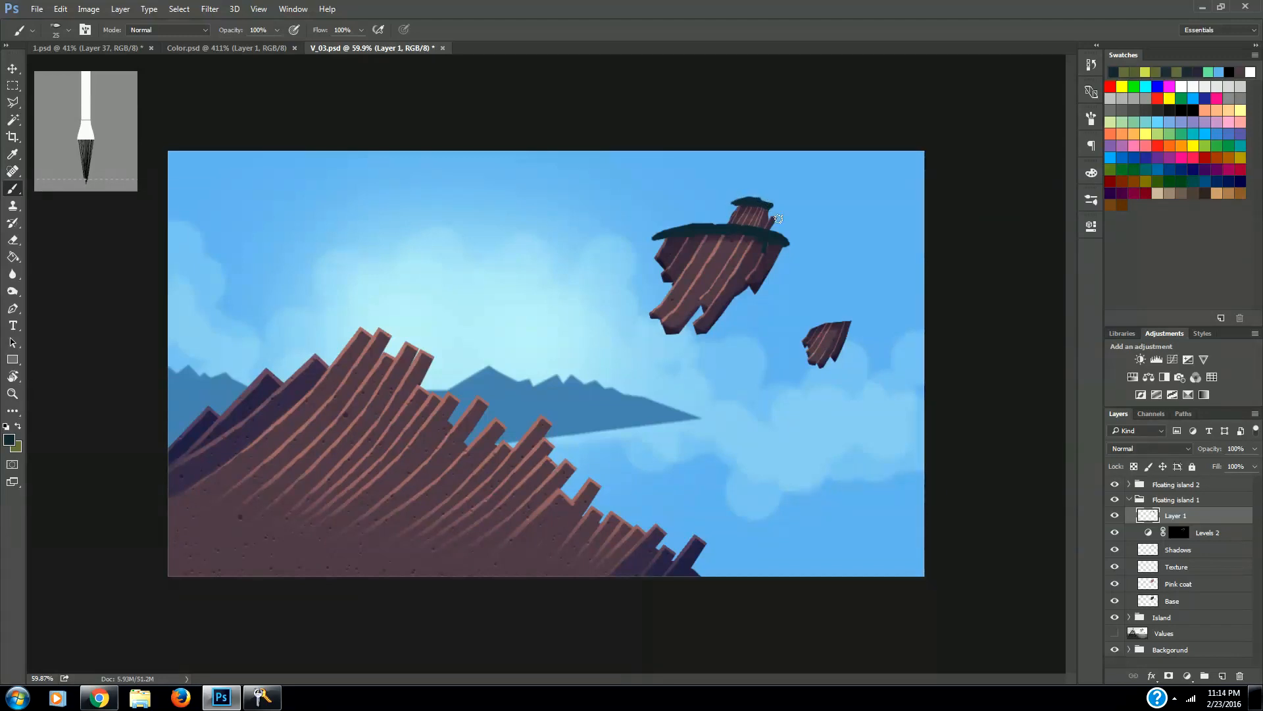
Paint short olive #687442 grass blades with a 4 px brush along the lower edge of the main ledge's dark base.
{"action": "left_click", "coordinate": [18, 449]}
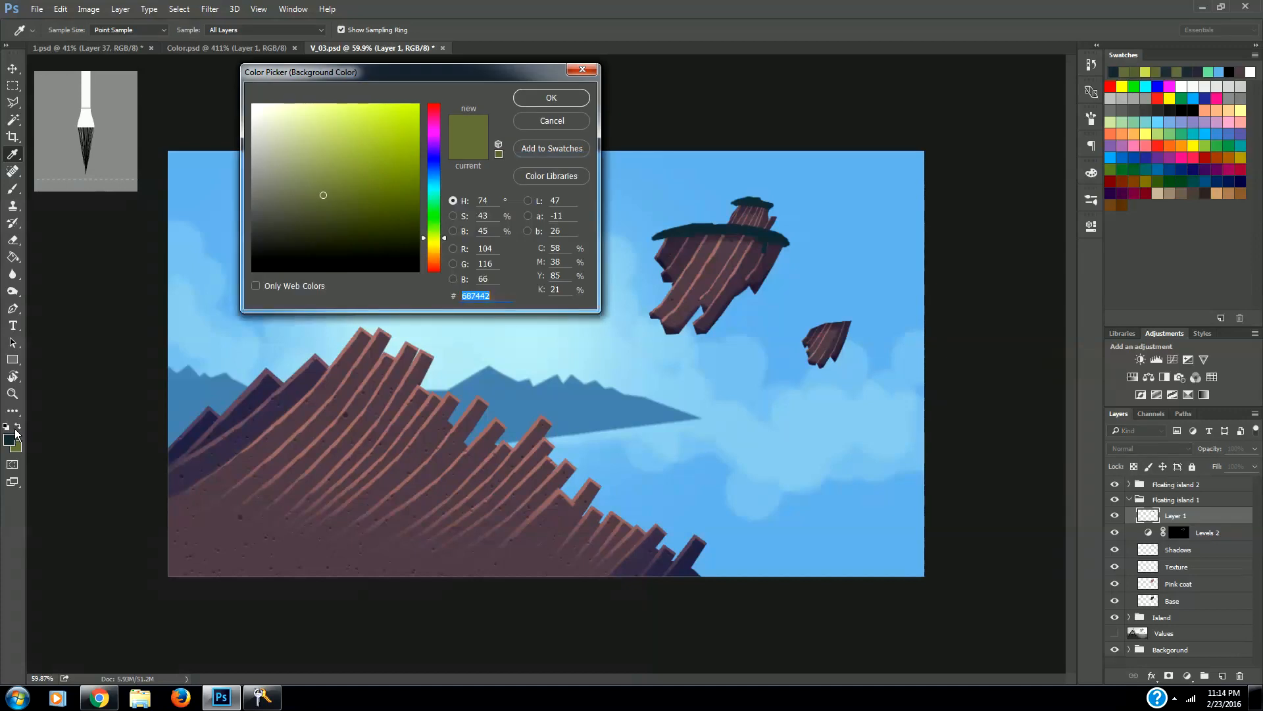
{"action": "left_click", "coordinate": [543, 99]}
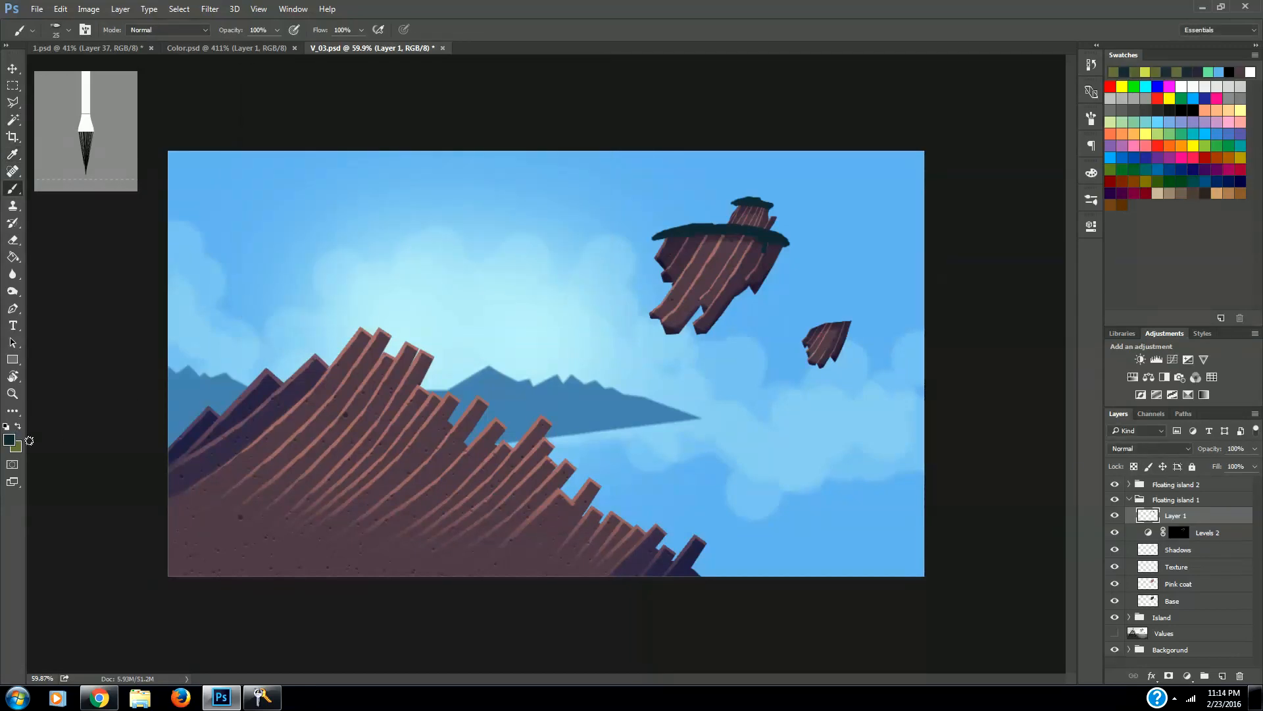
{"action": "left_click", "coordinate": [18, 427]}
{"action": "key", "text": "bracketleft"}
{"action": "key", "text": "bracketleft"}
{"action": "key", "text": "bracketleft"}
{"action": "key", "text": "bracketleft"}
{"action": "key", "text": "bracketleft"}
{"action": "key", "text": "bracketleft"}
{"action": "key", "text": "bracketleft"}
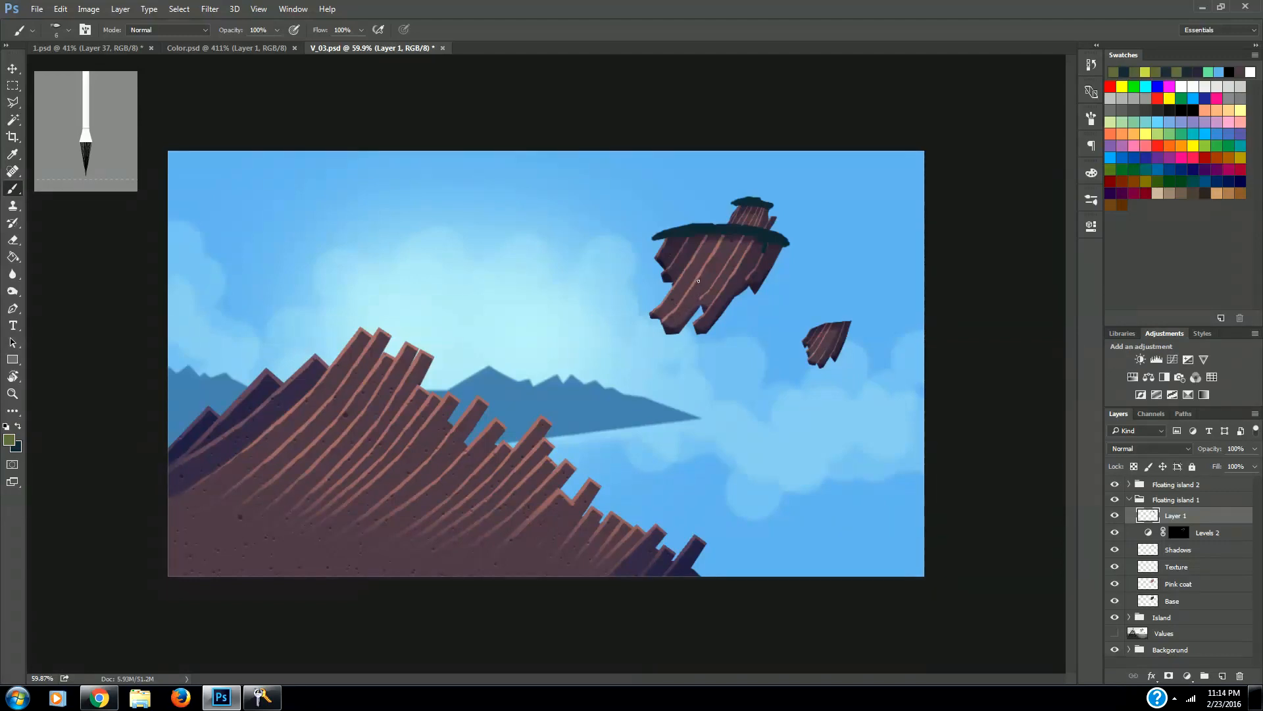
{"action": "key", "text": "bracketleft"}
{"action": "key", "text": "bracketleft"}
{"action": "key", "text": "z"}
{"action": "left_click_drag", "start_coordinate": [672, 233], "coordinate": [741, 226]}
{"action": "key", "text": "b"}
{"action": "key", "text": "space"}
{"action": "left_click_drag", "start_coordinate": [863, 293], "coordinate": [708, 383]}
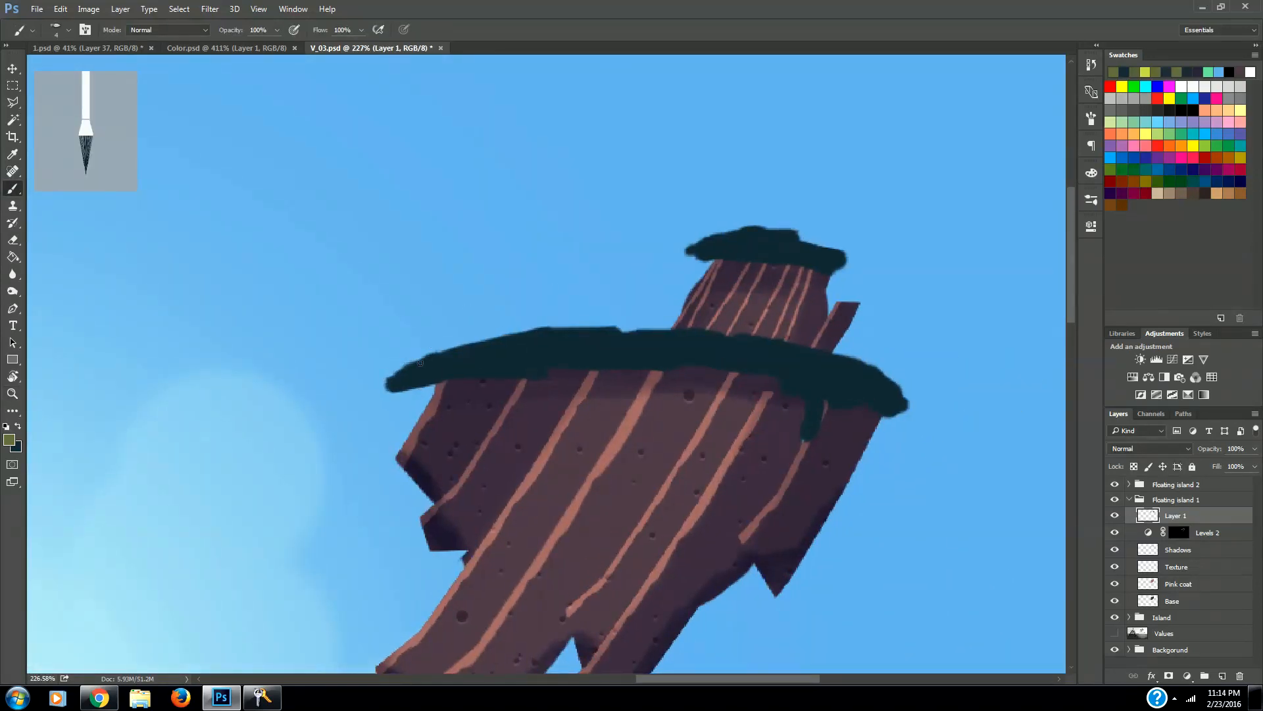
{"action": "mouse_move", "coordinate": [395, 375]}
{"action": "left_mouse_down"}
{"action": "mouse_move", "coordinate": [373, 394]}
{"action": "mouse_move", "coordinate": [388, 408]}
{"action": "mouse_move", "coordinate": [464, 389]}
{"action": "left_mouse_up"}
{"action": "mouse_move", "coordinate": [480, 363]}
{"action": "left_mouse_down"}
{"action": "mouse_move", "coordinate": [475, 392]}
{"action": "mouse_move", "coordinate": [486, 393]}
{"action": "left_mouse_up"}
{"action": "left_click_drag", "start_coordinate": [500, 365], "coordinate": [502, 395]}
{"action": "mouse_move", "coordinate": [515, 362]}
{"action": "left_mouse_down"}
{"action": "mouse_move", "coordinate": [511, 395]}
{"action": "mouse_move", "coordinate": [541, 387]}
{"action": "left_mouse_up"}
{"action": "mouse_move", "coordinate": [421, 365]}
{"action": "left_mouse_down"}
{"action": "mouse_move", "coordinate": [393, 382]}
{"action": "mouse_move", "coordinate": [444, 365]}
{"action": "mouse_move", "coordinate": [419, 384]}
{"action": "left_mouse_up"}
{"action": "mouse_move", "coordinate": [449, 359]}
{"action": "left_mouse_down"}
{"action": "mouse_move", "coordinate": [438, 387]}
{"action": "mouse_move", "coordinate": [450, 402]}
{"action": "mouse_move", "coordinate": [476, 372]}
{"action": "left_mouse_up"}
{"action": "left_click_drag", "start_coordinate": [501, 350], "coordinate": [500, 386]}
{"action": "mouse_move", "coordinate": [534, 346]}
{"action": "left_mouse_down"}
{"action": "mouse_move", "coordinate": [525, 369]}
{"action": "mouse_move", "coordinate": [548, 381]}
{"action": "left_mouse_up"}
{"action": "mouse_move", "coordinate": [563, 350]}
{"action": "left_mouse_down"}
{"action": "mouse_move", "coordinate": [558, 381]}
{"action": "mouse_move", "coordinate": [570, 384]}
{"action": "left_mouse_up"}
{"action": "mouse_move", "coordinate": [589, 349]}
{"action": "left_mouse_down"}
{"action": "mouse_move", "coordinate": [583, 382]}
{"action": "mouse_move", "coordinate": [593, 378]}
{"action": "left_mouse_up"}
{"action": "mouse_move", "coordinate": [609, 349]}
{"action": "left_mouse_down"}
{"action": "mouse_move", "coordinate": [604, 381]}
{"action": "mouse_move", "coordinate": [626, 377]}
{"action": "left_mouse_up"}
{"action": "mouse_move", "coordinate": [640, 348]}
{"action": "left_mouse_down"}
{"action": "mouse_move", "coordinate": [636, 378]}
{"action": "mouse_move", "coordinate": [652, 375]}
{"action": "left_mouse_up"}
{"action": "left_click_drag", "start_coordinate": [666, 350], "coordinate": [662, 375]}
{"action": "mouse_move", "coordinate": [675, 352]}
{"action": "left_mouse_down"}
{"action": "mouse_move", "coordinate": [671, 382]}
{"action": "mouse_move", "coordinate": [691, 381]}
{"action": "left_mouse_up"}
{"action": "left_click_drag", "start_coordinate": [706, 354], "coordinate": [710, 380]}
{"action": "left_click_drag", "start_coordinate": [724, 356], "coordinate": [720, 379]}
{"action": "mouse_move", "coordinate": [733, 359]}
{"action": "left_mouse_down"}
{"action": "mouse_move", "coordinate": [773, 356]}
{"action": "mouse_move", "coordinate": [738, 382]}
{"action": "left_mouse_up"}
{"action": "left_click_drag", "start_coordinate": [751, 365], "coordinate": [755, 388]}
{"action": "left_click_drag", "start_coordinate": [768, 365], "coordinate": [772, 397]}
{"action": "left_click_drag", "start_coordinate": [786, 374], "coordinate": [784, 404]}
{"action": "mouse_move", "coordinate": [796, 379]}
{"action": "left_mouse_down"}
{"action": "mouse_move", "coordinate": [830, 424]}
{"action": "mouse_move", "coordinate": [803, 425]}
{"action": "mouse_move", "coordinate": [817, 441]}
{"action": "mouse_move", "coordinate": [822, 416]}
{"action": "left_mouse_up"}
{"action": "left_click_drag", "start_coordinate": [826, 391], "coordinate": [834, 413]}
{"action": "mouse_move", "coordinate": [838, 394]}
{"action": "left_mouse_down"}
{"action": "mouse_move", "coordinate": [848, 419]}
{"action": "mouse_move", "coordinate": [858, 412]}
{"action": "left_mouse_up"}
{"action": "left_click_drag", "start_coordinate": [856, 395], "coordinate": [877, 421]}
{"action": "left_click_drag", "start_coordinate": [875, 398], "coordinate": [887, 416]}
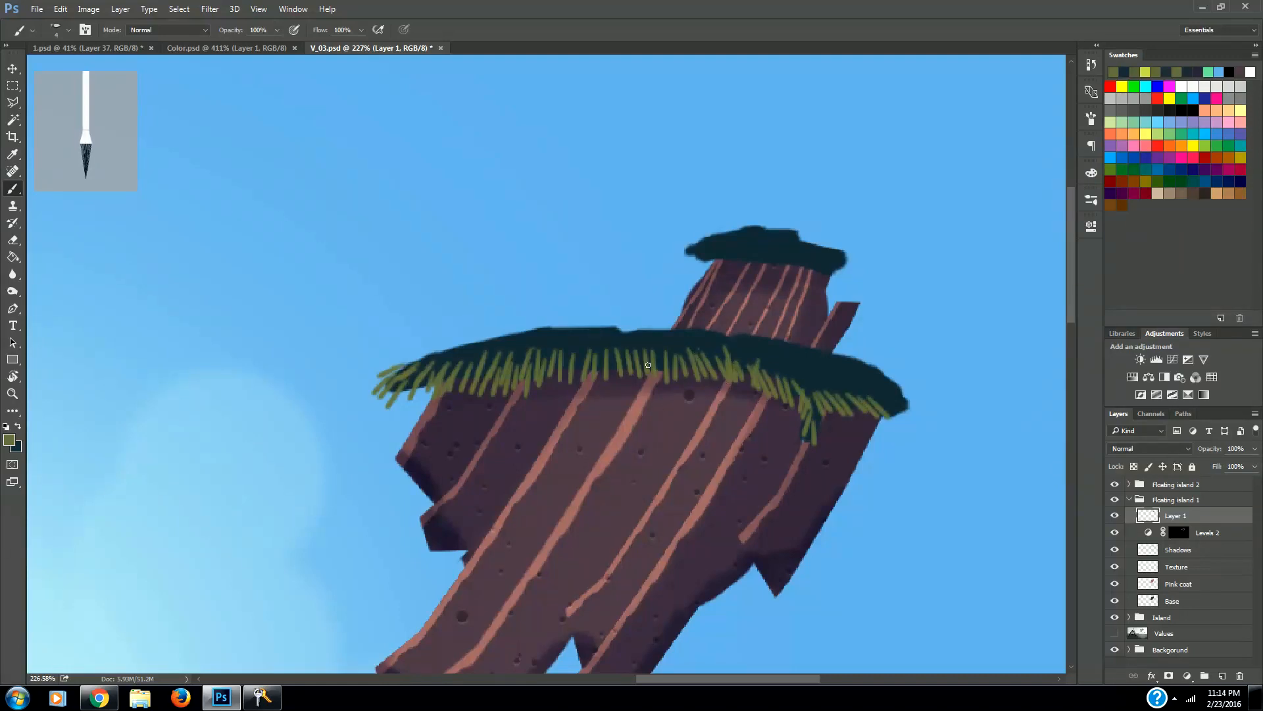
Thicken the main ledge's olive fringe with overlapping blades, extending it past both ends and over the dark drip.
{"action": "left_click_drag", "start_coordinate": [698, 348], "coordinate": [699, 368]}
{"action": "mouse_move", "coordinate": [663, 344]}
{"action": "left_mouse_down"}
{"action": "mouse_move", "coordinate": [647, 388]}
{"action": "mouse_move", "coordinate": [646, 361]}
{"action": "left_mouse_up"}
{"action": "left_click_drag", "start_coordinate": [646, 359], "coordinate": [643, 379]}
{"action": "mouse_move", "coordinate": [571, 349]}
{"action": "left_mouse_down"}
{"action": "mouse_move", "coordinate": [603, 394]}
{"action": "mouse_move", "coordinate": [558, 343]}
{"action": "mouse_move", "coordinate": [583, 391]}
{"action": "mouse_move", "coordinate": [602, 372]}
{"action": "left_mouse_up"}
{"action": "left_click_drag", "start_coordinate": [693, 350], "coordinate": [684, 379]}
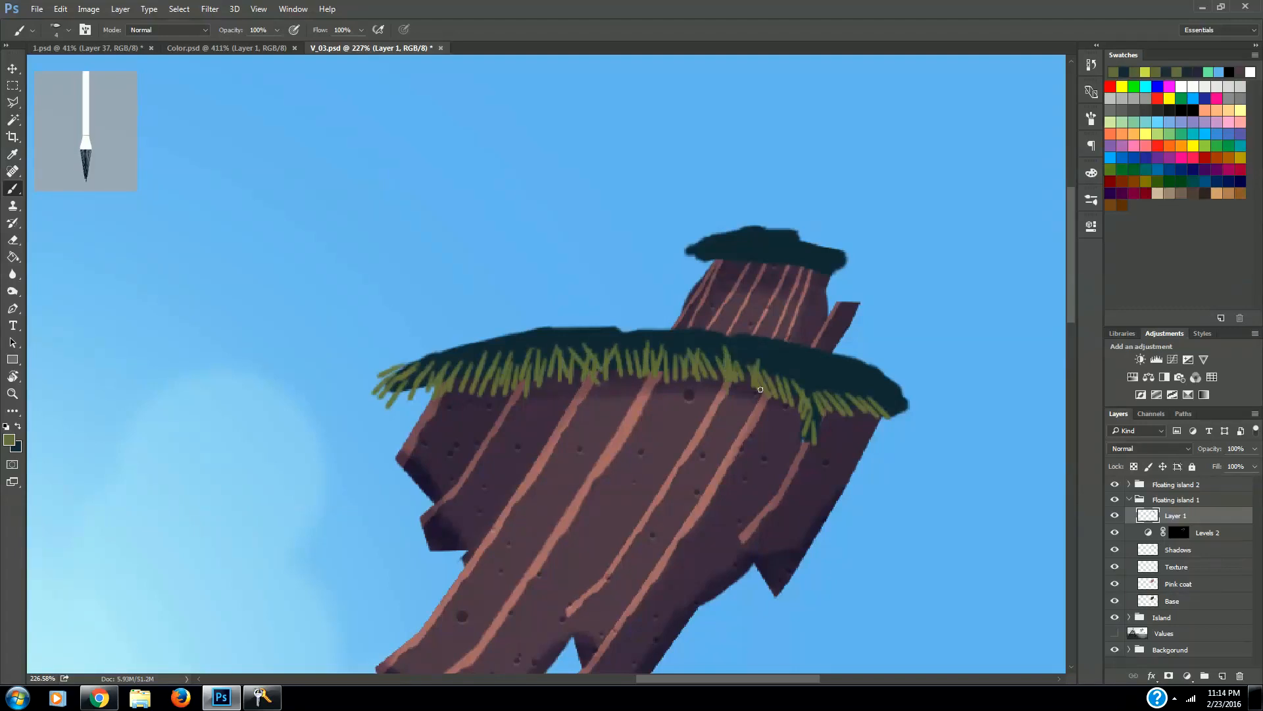
{"action": "mouse_move", "coordinate": [783, 377]}
{"action": "left_mouse_down"}
{"action": "mouse_move", "coordinate": [789, 415]}
{"action": "mouse_move", "coordinate": [882, 421]}
{"action": "left_mouse_up"}
{"action": "mouse_move", "coordinate": [878, 393]}
{"action": "left_mouse_down"}
{"action": "mouse_move", "coordinate": [912, 417]}
{"action": "mouse_move", "coordinate": [924, 403]}
{"action": "left_mouse_up"}
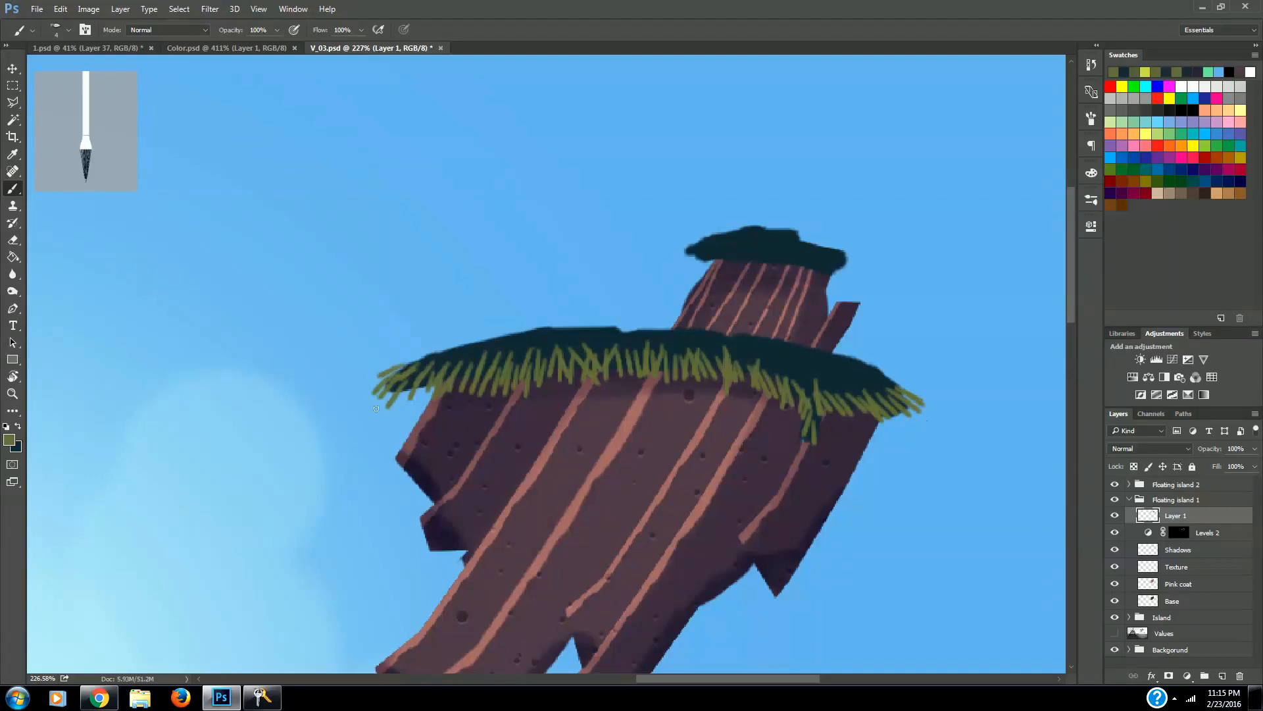
{"action": "mouse_move", "coordinate": [420, 373]}
{"action": "left_mouse_down"}
{"action": "mouse_move", "coordinate": [404, 406]}
{"action": "mouse_move", "coordinate": [416, 416]}
{"action": "left_mouse_up"}
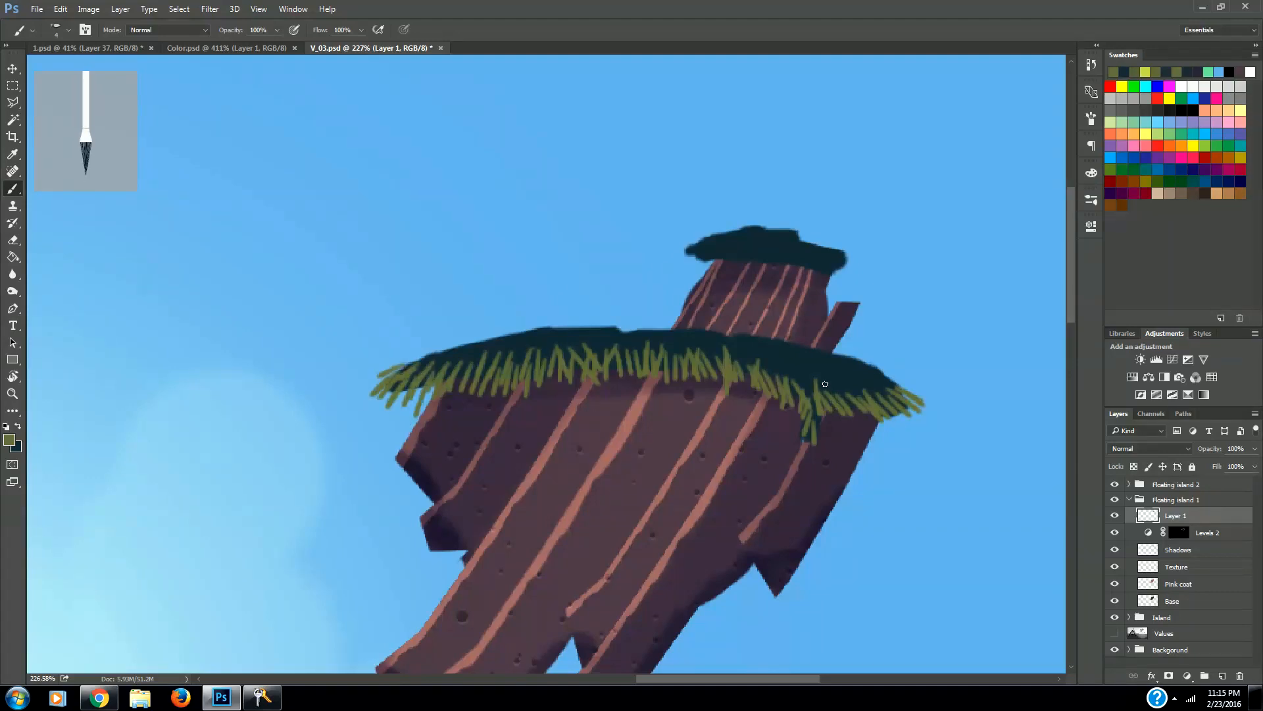
{"action": "mouse_move", "coordinate": [798, 374]}
{"action": "left_mouse_down"}
{"action": "mouse_move", "coordinate": [821, 442]}
{"action": "mouse_move", "coordinate": [802, 451]}
{"action": "left_mouse_up"}
{"action": "left_click_drag", "start_coordinate": [851, 395], "coordinate": [864, 439]}
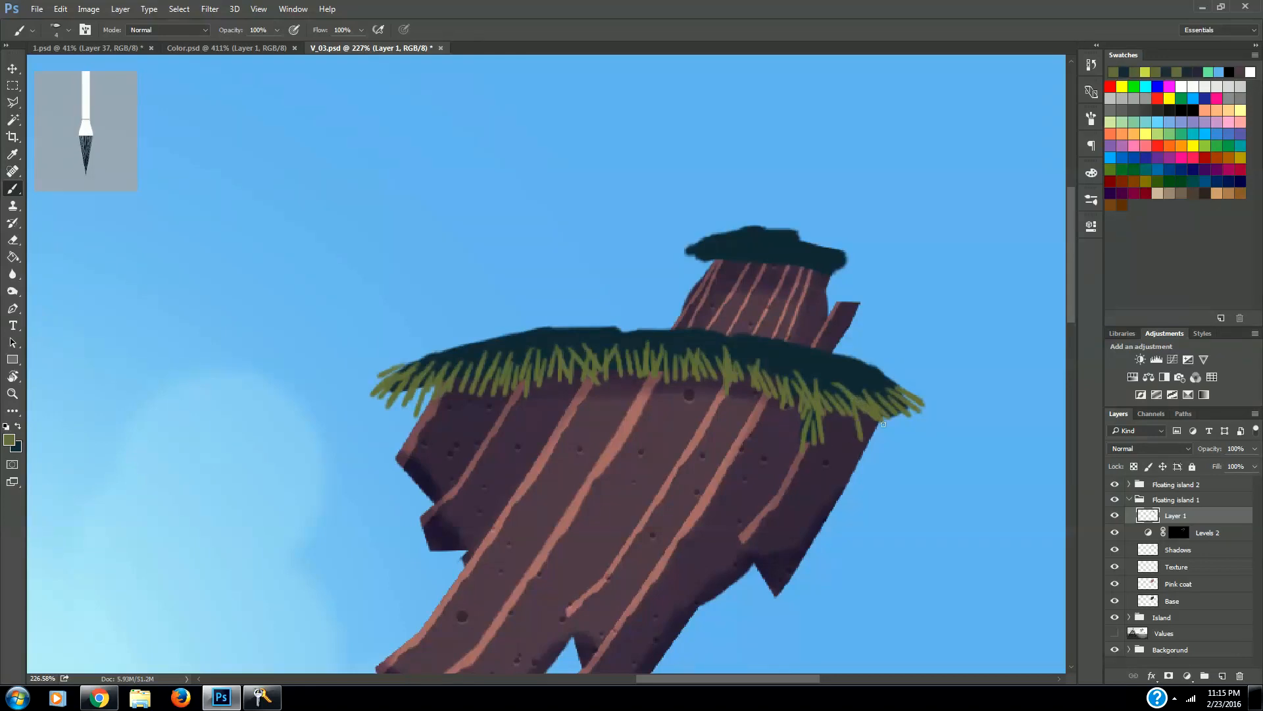
Add a second, higher row of olive grass blades across the main ledge's dark base.
{"action": "mouse_move", "coordinate": [910, 381]}
{"action": "left_mouse_down"}
{"action": "mouse_move", "coordinate": [872, 370]}
{"action": "mouse_move", "coordinate": [896, 374]}
{"action": "mouse_move", "coordinate": [894, 397]}
{"action": "left_mouse_up"}
{"action": "mouse_move", "coordinate": [421, 356]}
{"action": "left_mouse_down"}
{"action": "mouse_move", "coordinate": [402, 353]}
{"action": "mouse_move", "coordinate": [412, 380]}
{"action": "left_mouse_up"}
{"action": "left_click_drag", "start_coordinate": [470, 351], "coordinate": [450, 370]}
{"action": "mouse_move", "coordinate": [513, 344]}
{"action": "left_mouse_down"}
{"action": "mouse_move", "coordinate": [499, 370]}
{"action": "mouse_move", "coordinate": [557, 360]}
{"action": "left_mouse_up"}
{"action": "mouse_move", "coordinate": [619, 336]}
{"action": "left_mouse_down"}
{"action": "mouse_move", "coordinate": [614, 367]}
{"action": "mouse_move", "coordinate": [683, 362]}
{"action": "left_mouse_up"}
{"action": "mouse_move", "coordinate": [718, 342]}
{"action": "left_mouse_down"}
{"action": "mouse_move", "coordinate": [697, 365]}
{"action": "mouse_move", "coordinate": [767, 375]}
{"action": "left_mouse_up"}
{"action": "mouse_move", "coordinate": [790, 357]}
{"action": "left_mouse_down"}
{"action": "mouse_move", "coordinate": [828, 394]}
{"action": "mouse_move", "coordinate": [880, 388]}
{"action": "left_mouse_up"}
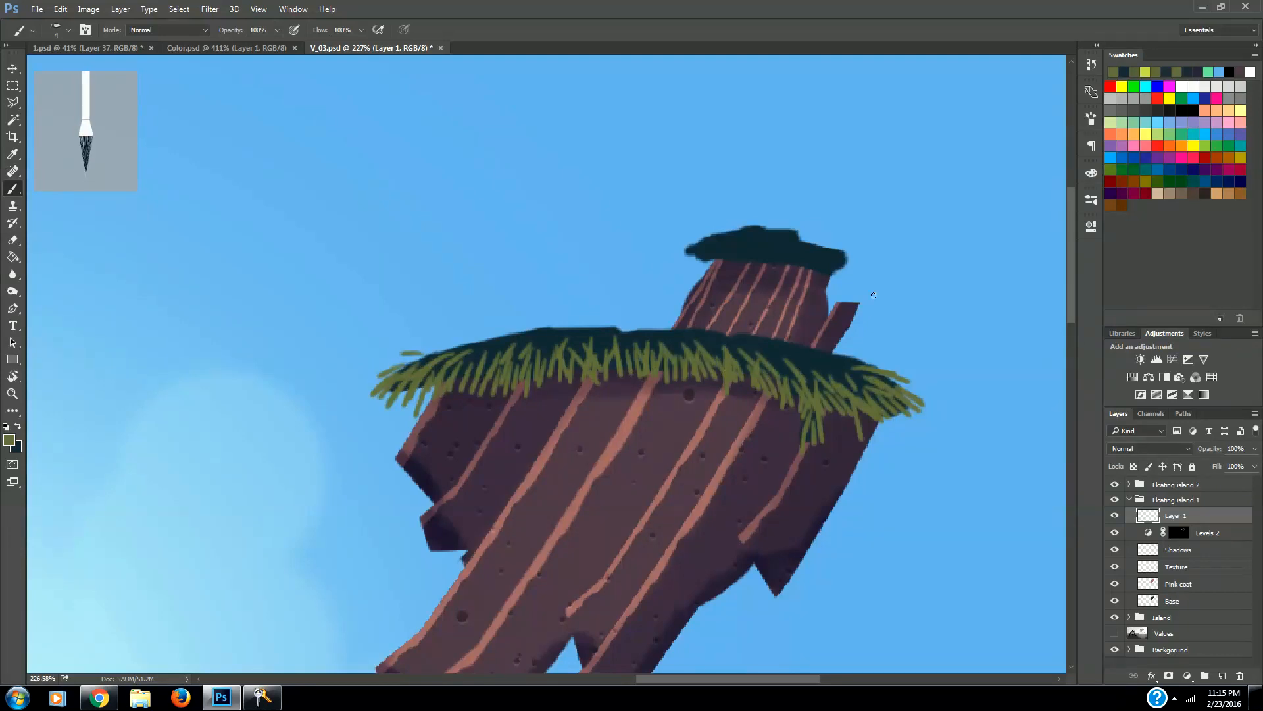
Paint overlapping olive grass blades around the lower edge of the floating rock's small upper cap.
{"action": "mouse_move", "coordinate": [699, 248]}
{"action": "left_mouse_down"}
{"action": "mouse_move", "coordinate": [666, 268]}
{"action": "mouse_move", "coordinate": [780, 279]}
{"action": "left_mouse_up"}
{"action": "left_click_drag", "start_coordinate": [790, 256], "coordinate": [804, 284]}
{"action": "mouse_move", "coordinate": [816, 257]}
{"action": "left_mouse_down"}
{"action": "mouse_move", "coordinate": [828, 280]}
{"action": "mouse_move", "coordinate": [872, 277]}
{"action": "left_mouse_up"}
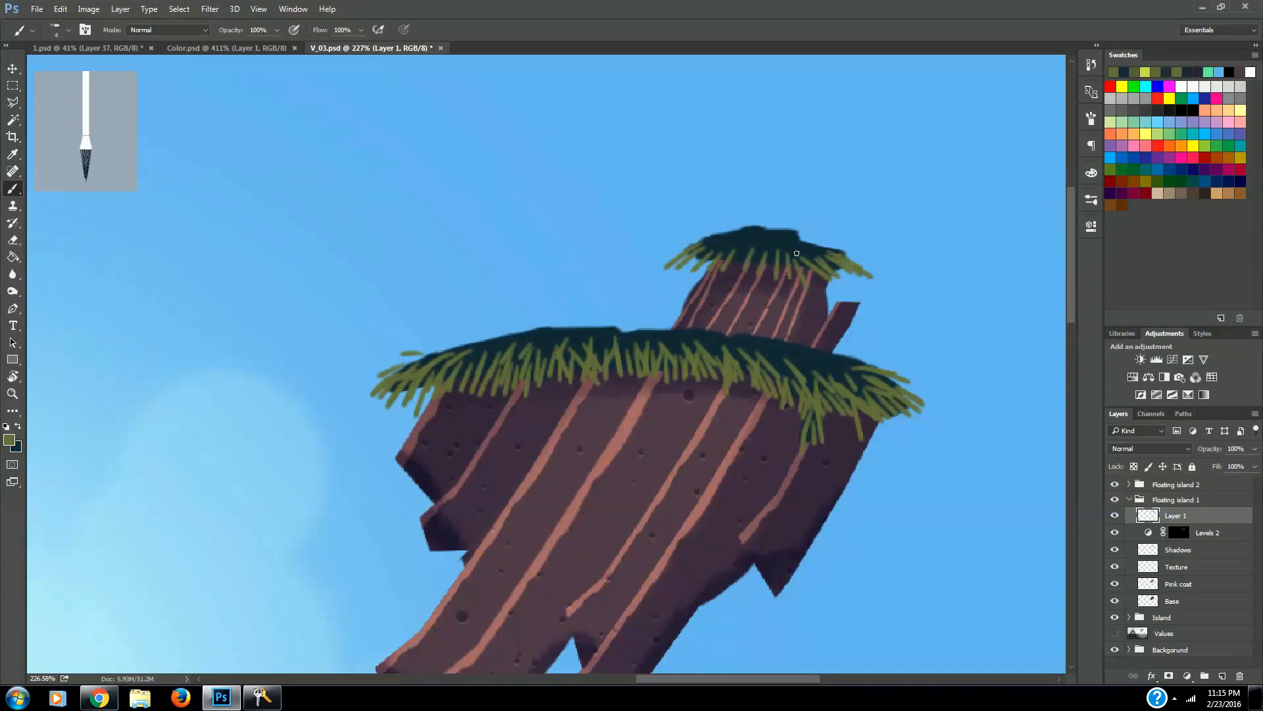
{"action": "left_click_drag", "start_coordinate": [783, 238], "coordinate": [779, 282]}
{"action": "left_click_drag", "start_coordinate": [722, 242], "coordinate": [688, 254]}
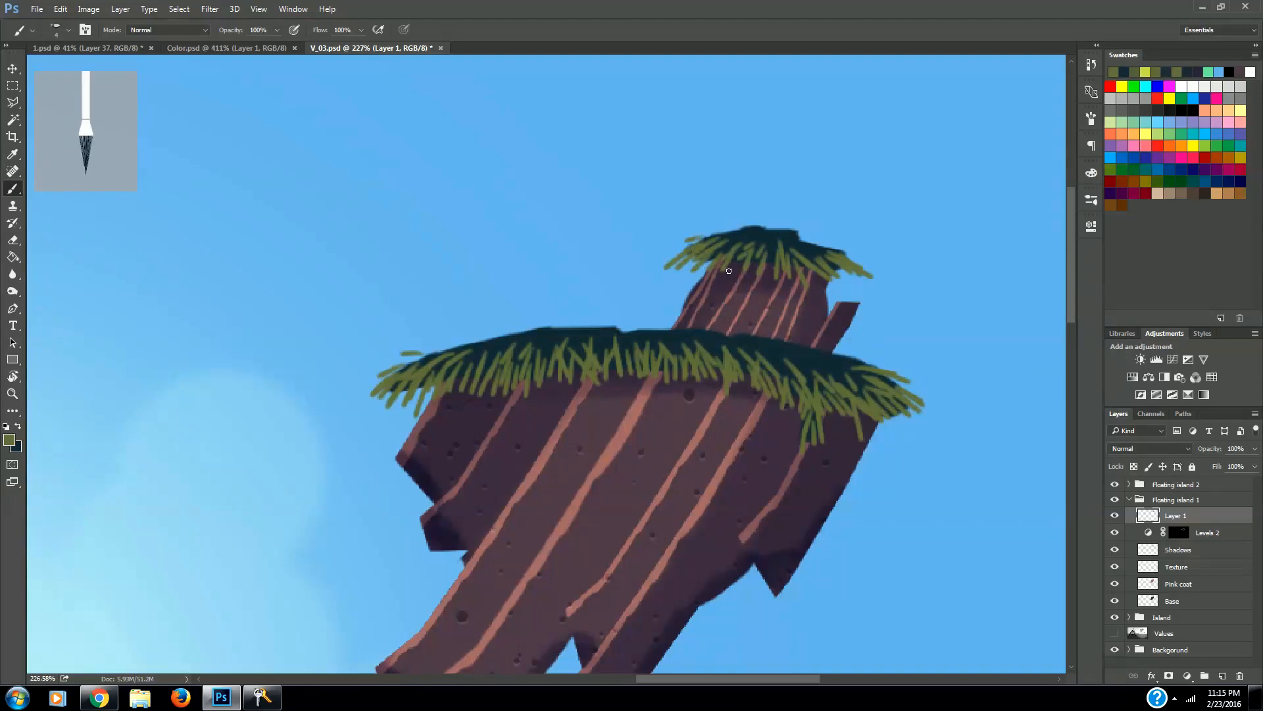
{"action": "mouse_move", "coordinate": [767, 239]}
{"action": "left_mouse_down"}
{"action": "mouse_move", "coordinate": [759, 252]}
{"action": "mouse_move", "coordinate": [821, 268]}
{"action": "left_mouse_up"}
Add longer hanging olive blades to the grass fringes of the main ledge and the upper cap.
{"action": "mouse_move", "coordinate": [617, 355]}
{"action": "left_mouse_down"}
{"action": "mouse_move", "coordinate": [624, 389]}
{"action": "mouse_move", "coordinate": [558, 412]}
{"action": "mouse_move", "coordinate": [643, 391]}
{"action": "left_mouse_up"}
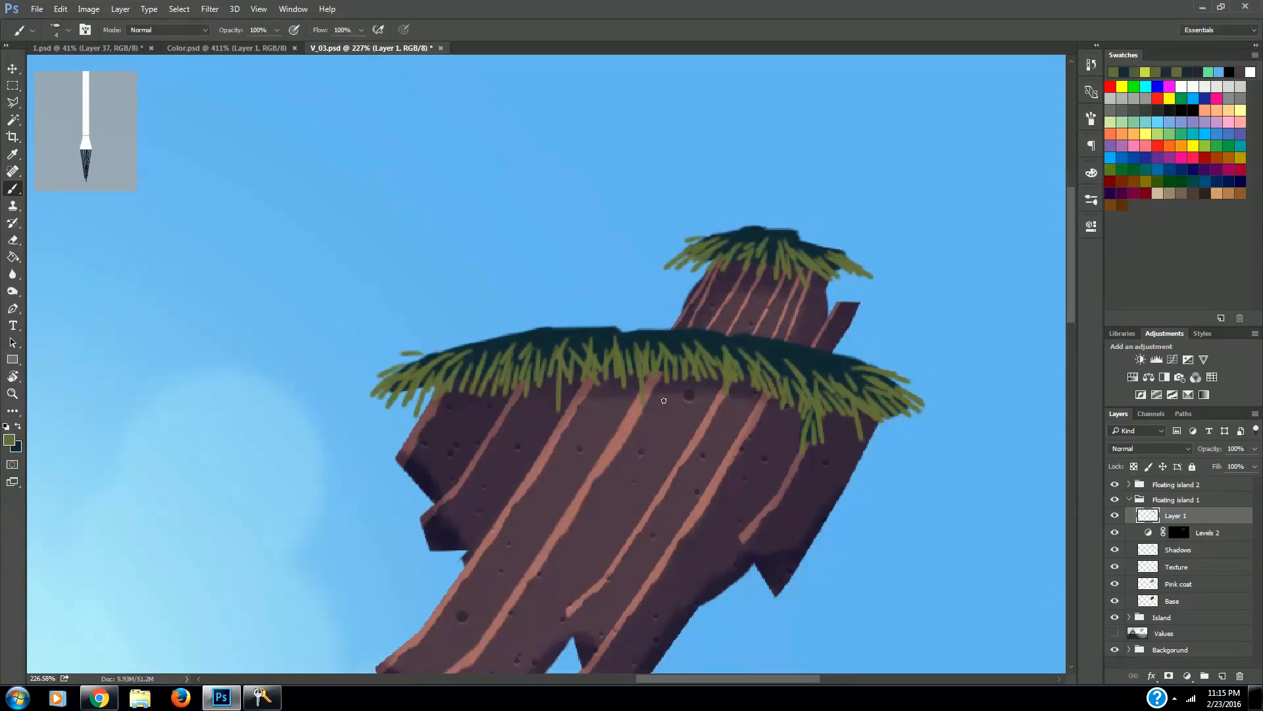
{"action": "left_click_drag", "start_coordinate": [671, 342], "coordinate": [684, 403]}
{"action": "left_click_drag", "start_coordinate": [755, 385], "coordinate": [762, 445]}
{"action": "mouse_move", "coordinate": [823, 402]}
{"action": "left_mouse_down"}
{"action": "mouse_move", "coordinate": [840, 449]}
{"action": "mouse_move", "coordinate": [918, 453]}
{"action": "left_mouse_up"}
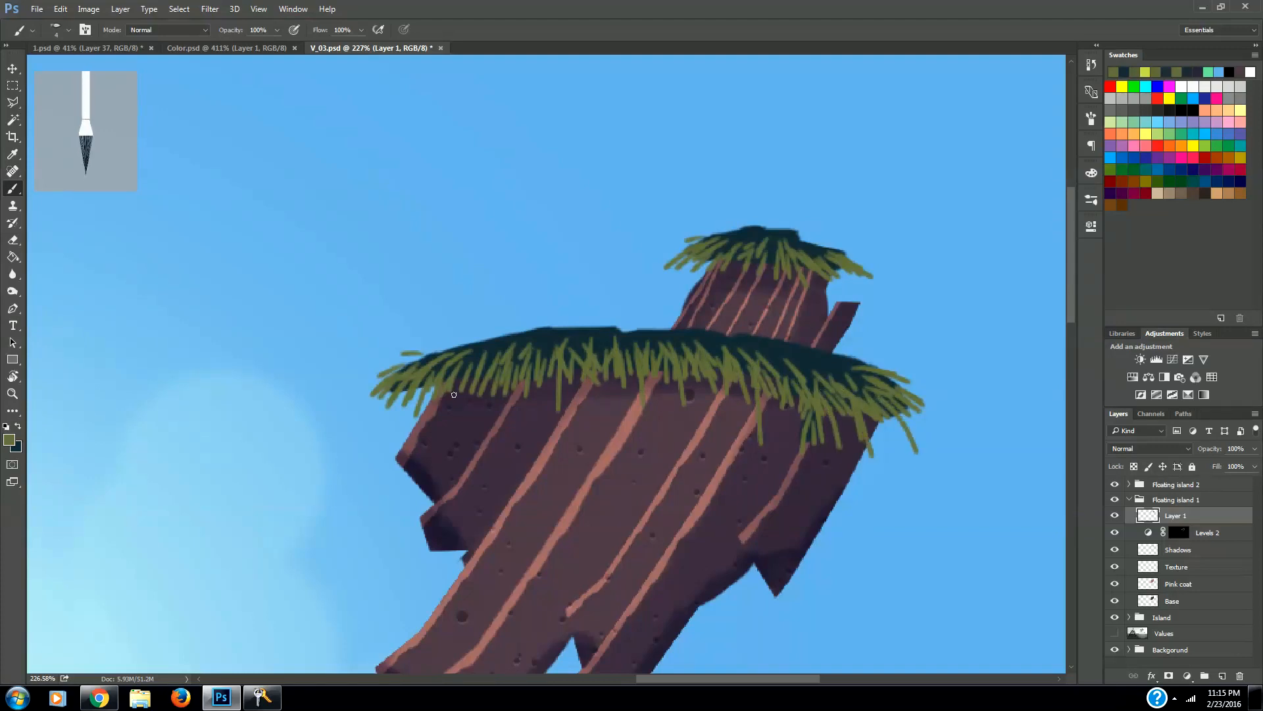
{"action": "mouse_move", "coordinate": [424, 383]}
{"action": "left_mouse_down"}
{"action": "mouse_move", "coordinate": [385, 434]}
{"action": "mouse_move", "coordinate": [366, 425]}
{"action": "left_mouse_up"}
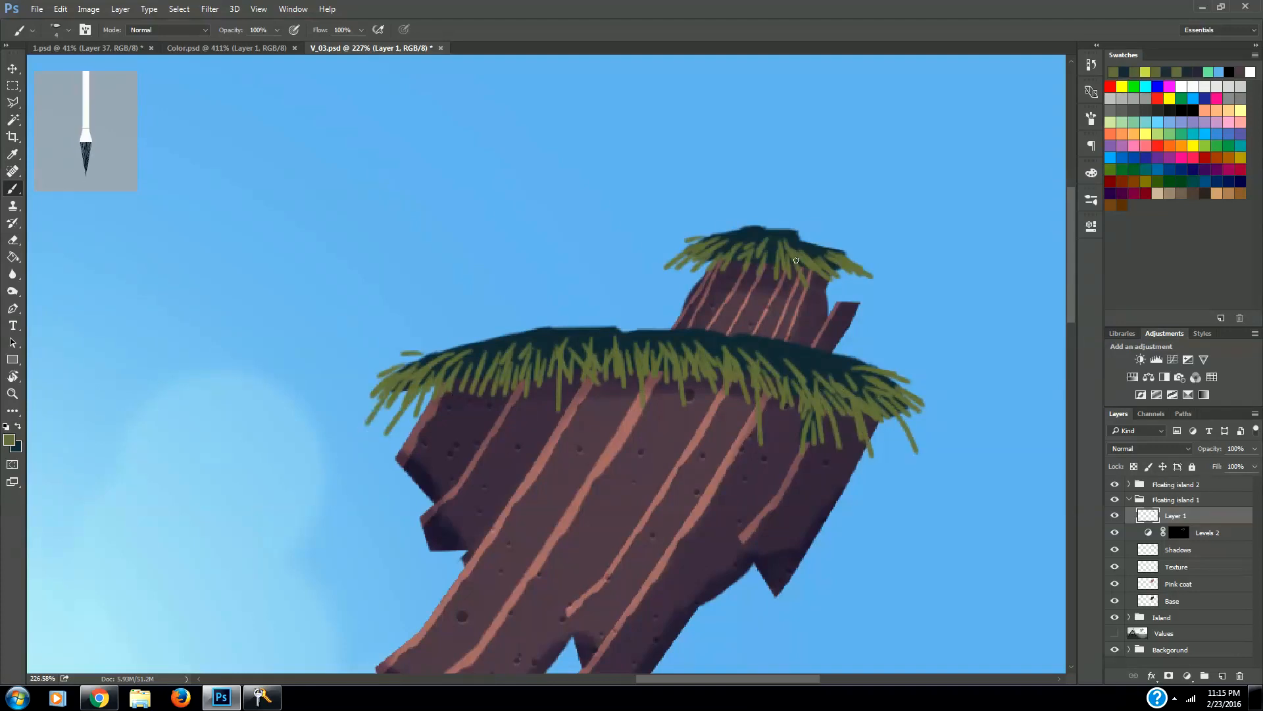
{"action": "left_click_drag", "start_coordinate": [682, 267], "coordinate": [667, 287]}
{"action": "left_click_drag", "start_coordinate": [738, 249], "coordinate": [723, 280]}
{"action": "mouse_move", "coordinate": [786, 257]}
{"action": "left_mouse_down"}
{"action": "mouse_move", "coordinate": [785, 292]}
{"action": "mouse_move", "coordinate": [823, 284]}
{"action": "left_mouse_up"}
{"action": "left_click_drag", "start_coordinate": [833, 265], "coordinate": [850, 287]}
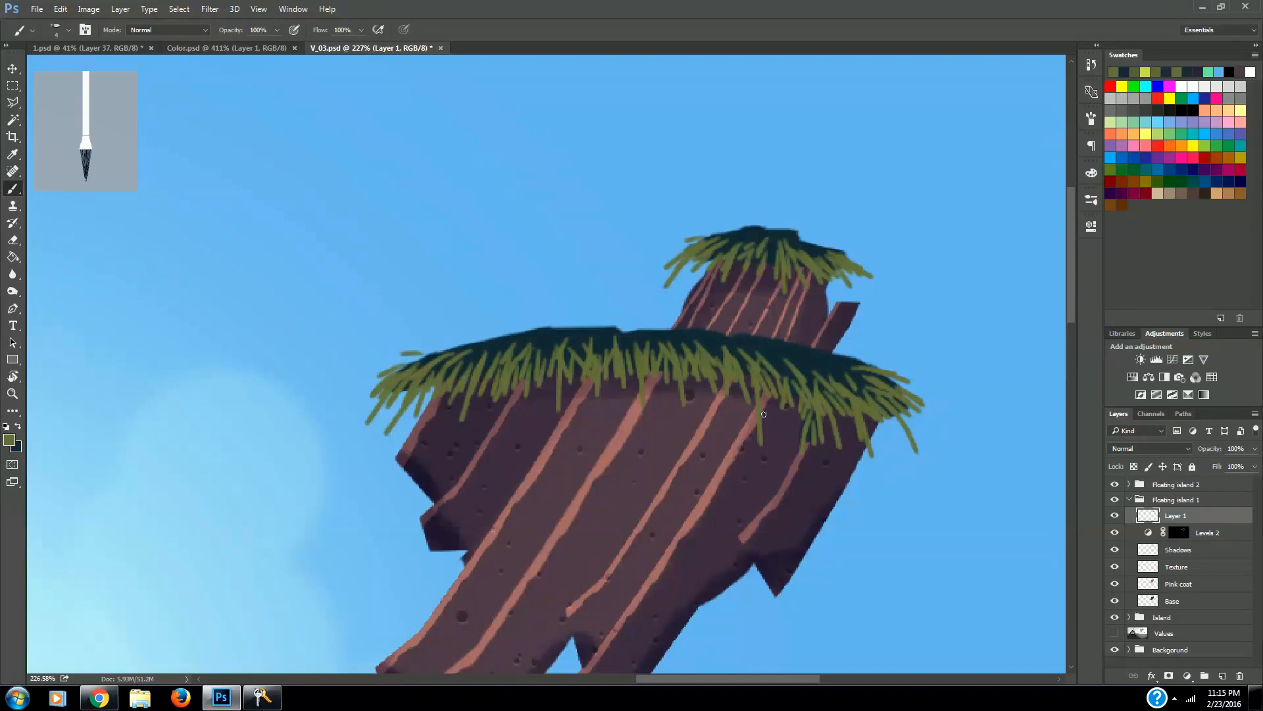
Paint light yellow-green #a9a863 highlight blades over the top of the main ledge's grass.
{"action": "left_click", "coordinate": [16, 442]}
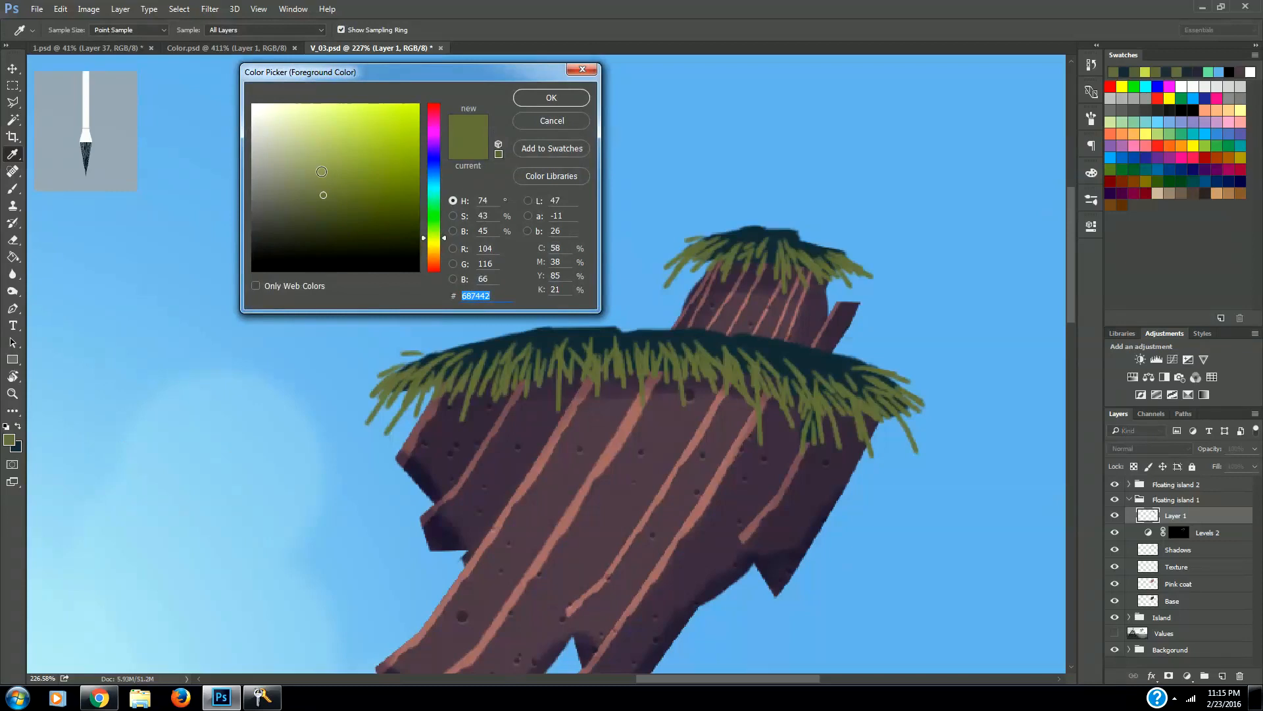
{"action": "left_click", "coordinate": [324, 167]}
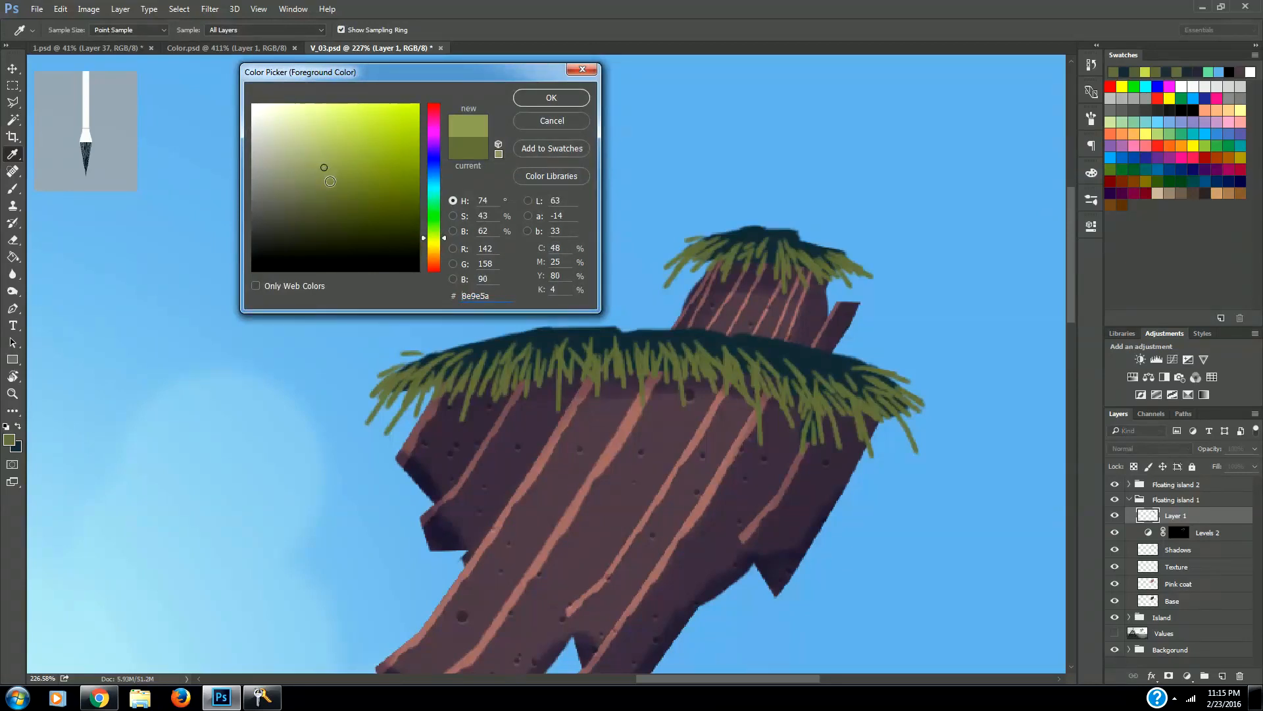
{"action": "left_click", "coordinate": [320, 159]}
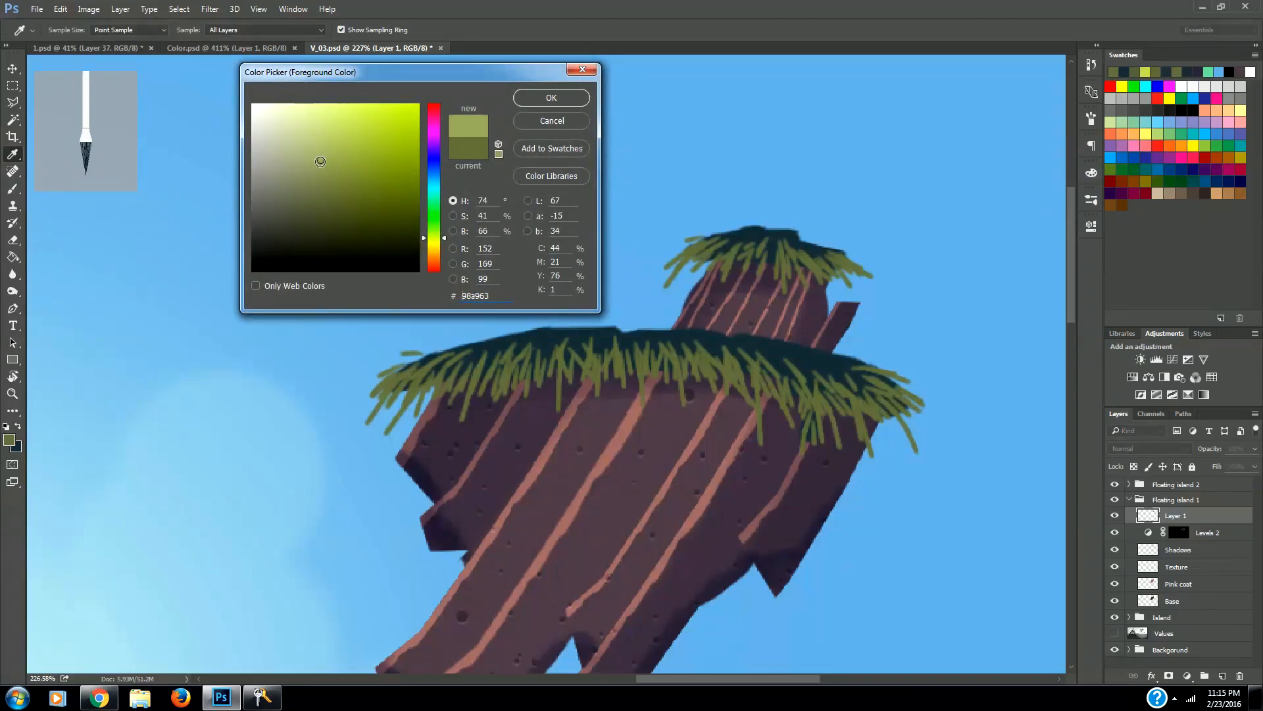
{"action": "left_click_drag", "start_coordinate": [437, 240], "coordinate": [439, 244]}
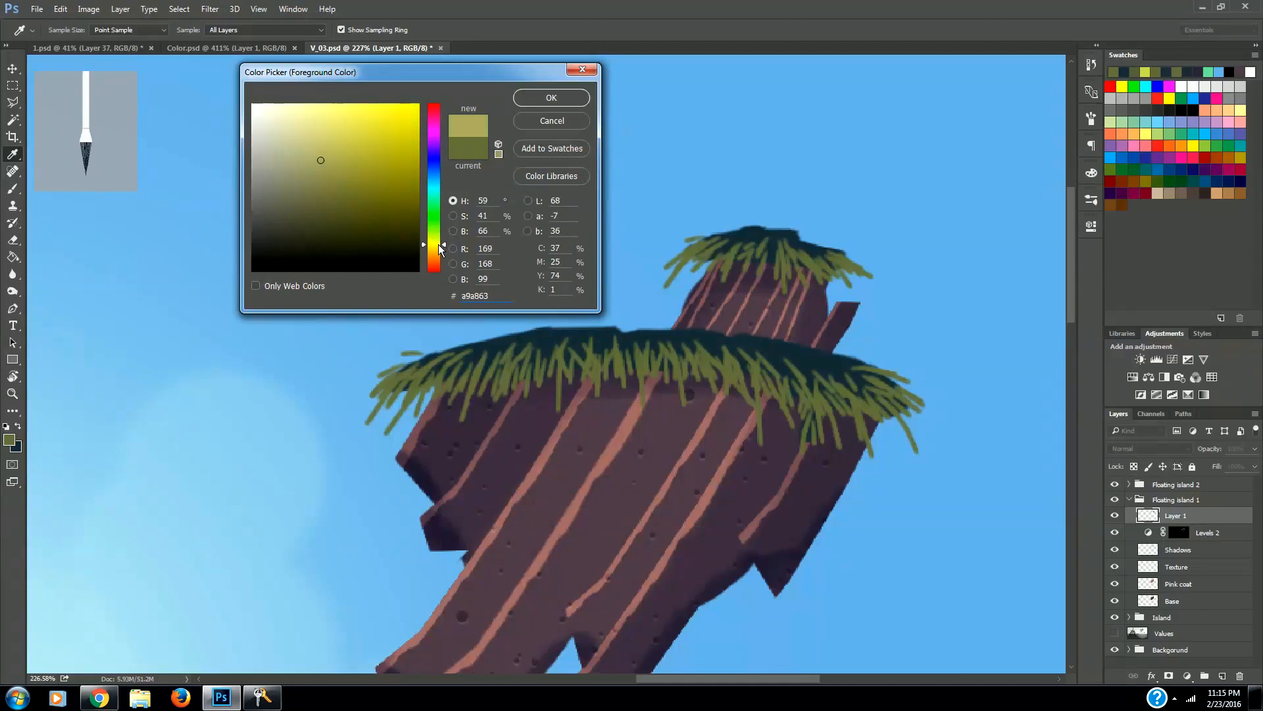
{"action": "left_click", "coordinate": [532, 97]}
{"action": "mouse_move", "coordinate": [425, 362]}
{"action": "left_mouse_down"}
{"action": "mouse_move", "coordinate": [383, 385]}
{"action": "mouse_move", "coordinate": [411, 380]}
{"action": "mouse_move", "coordinate": [428, 356]}
{"action": "mouse_move", "coordinate": [392, 358]}
{"action": "mouse_move", "coordinate": [396, 370]}
{"action": "mouse_move", "coordinate": [452, 356]}
{"action": "mouse_move", "coordinate": [433, 356]}
{"action": "mouse_move", "coordinate": [435, 384]}
{"action": "left_mouse_up"}
{"action": "mouse_move", "coordinate": [484, 348]}
{"action": "left_mouse_down"}
{"action": "mouse_move", "coordinate": [471, 380]}
{"action": "mouse_move", "coordinate": [518, 345]}
{"action": "mouse_move", "coordinate": [440, 348]}
{"action": "mouse_move", "coordinate": [479, 342]}
{"action": "left_mouse_up"}
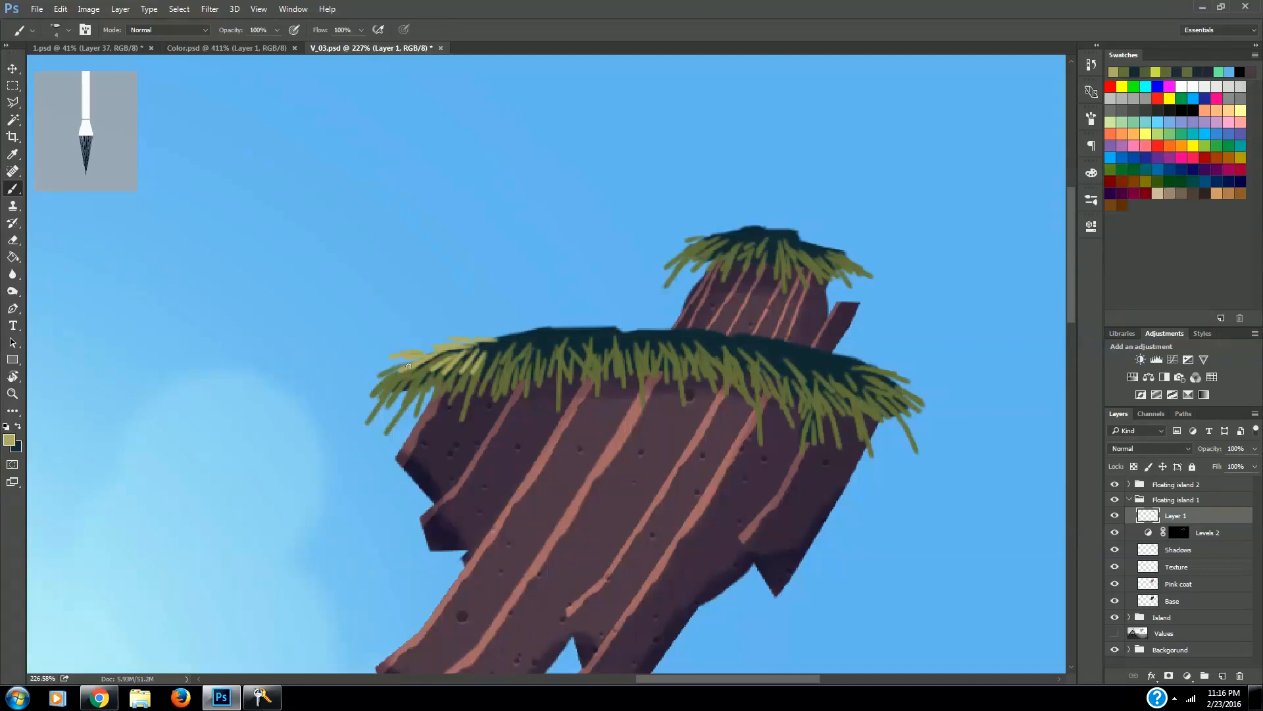
{"action": "mouse_move", "coordinate": [402, 365]}
{"action": "left_mouse_down"}
{"action": "mouse_move", "coordinate": [388, 397]}
{"action": "mouse_move", "coordinate": [437, 362]}
{"action": "mouse_move", "coordinate": [404, 397]}
{"action": "left_mouse_up"}
{"action": "left_click_drag", "start_coordinate": [495, 342], "coordinate": [477, 370]}
{"action": "mouse_move", "coordinate": [508, 346]}
{"action": "left_mouse_down"}
{"action": "mouse_move", "coordinate": [494, 381]}
{"action": "mouse_move", "coordinate": [455, 352]}
{"action": "left_mouse_up"}
{"action": "mouse_move", "coordinate": [519, 335]}
{"action": "left_mouse_down"}
{"action": "mouse_move", "coordinate": [477, 348]}
{"action": "mouse_move", "coordinate": [517, 360]}
{"action": "mouse_move", "coordinate": [526, 378]}
{"action": "left_mouse_up"}
{"action": "left_click_drag", "start_coordinate": [571, 332], "coordinate": [548, 364]}
{"action": "mouse_move", "coordinate": [591, 335]}
{"action": "left_mouse_down"}
{"action": "mouse_move", "coordinate": [562, 367]}
{"action": "mouse_move", "coordinate": [585, 364]}
{"action": "left_mouse_up"}
{"action": "mouse_move", "coordinate": [607, 337]}
{"action": "left_mouse_down"}
{"action": "mouse_move", "coordinate": [599, 360]}
{"action": "mouse_move", "coordinate": [547, 349]}
{"action": "mouse_move", "coordinate": [536, 377]}
{"action": "left_mouse_up"}
{"action": "mouse_move", "coordinate": [543, 339]}
{"action": "left_mouse_down"}
{"action": "mouse_move", "coordinate": [497, 355]}
{"action": "mouse_move", "coordinate": [543, 332]}
{"action": "mouse_move", "coordinate": [494, 340]}
{"action": "mouse_move", "coordinate": [533, 338]}
{"action": "left_mouse_up"}
{"action": "left_click_drag", "start_coordinate": [526, 327], "coordinate": [566, 336]}
{"action": "mouse_move", "coordinate": [550, 324]}
{"action": "left_mouse_down"}
{"action": "mouse_move", "coordinate": [605, 340]}
{"action": "mouse_move", "coordinate": [550, 374]}
{"action": "mouse_move", "coordinate": [572, 337]}
{"action": "mouse_move", "coordinate": [597, 345]}
{"action": "mouse_move", "coordinate": [603, 371]}
{"action": "mouse_move", "coordinate": [613, 339]}
{"action": "mouse_move", "coordinate": [687, 365]}
{"action": "mouse_move", "coordinate": [632, 343]}
{"action": "mouse_move", "coordinate": [667, 383]}
{"action": "mouse_move", "coordinate": [680, 342]}
{"action": "mouse_move", "coordinate": [700, 389]}
{"action": "mouse_move", "coordinate": [669, 346]}
{"action": "mouse_move", "coordinate": [728, 357]}
{"action": "mouse_move", "coordinate": [707, 346]}
{"action": "mouse_move", "coordinate": [748, 370]}
{"action": "mouse_move", "coordinate": [744, 354]}
{"action": "mouse_move", "coordinate": [774, 383]}
{"action": "mouse_move", "coordinate": [760, 359]}
{"action": "mouse_move", "coordinate": [782, 385]}
{"action": "mouse_move", "coordinate": [809, 379]}
{"action": "mouse_move", "coordinate": [815, 402]}
{"action": "mouse_move", "coordinate": [783, 357]}
{"action": "mouse_move", "coordinate": [832, 398]}
{"action": "mouse_move", "coordinate": [823, 362]}
{"action": "mouse_move", "coordinate": [859, 407]}
{"action": "mouse_move", "coordinate": [848, 365]}
{"action": "mouse_move", "coordinate": [873, 401]}
{"action": "mouse_move", "coordinate": [884, 384]}
{"action": "mouse_move", "coordinate": [856, 372]}
{"action": "mouse_move", "coordinate": [889, 384]}
{"action": "mouse_move", "coordinate": [849, 366]}
{"action": "mouse_move", "coordinate": [873, 360]}
{"action": "mouse_move", "coordinate": [820, 352]}
{"action": "mouse_move", "coordinate": [842, 368]}
{"action": "mouse_move", "coordinate": [814, 365]}
{"action": "mouse_move", "coordinate": [829, 378]}
{"action": "mouse_move", "coordinate": [788, 346]}
{"action": "mouse_move", "coordinate": [818, 371]}
{"action": "mouse_move", "coordinate": [774, 353]}
{"action": "mouse_move", "coordinate": [805, 380]}
{"action": "mouse_move", "coordinate": [760, 349]}
{"action": "mouse_move", "coordinate": [790, 371]}
{"action": "left_mouse_up"}
{"action": "left_click_drag", "start_coordinate": [731, 336], "coordinate": [756, 357]}
{"action": "mouse_move", "coordinate": [712, 336]}
{"action": "left_mouse_down"}
{"action": "mouse_move", "coordinate": [742, 354]}
{"action": "mouse_move", "coordinate": [631, 353]}
{"action": "mouse_move", "coordinate": [615, 365]}
{"action": "mouse_move", "coordinate": [732, 368]}
{"action": "left_mouse_up"}
{"action": "mouse_move", "coordinate": [638, 331]}
{"action": "left_mouse_down"}
{"action": "mouse_move", "coordinate": [603, 330]}
{"action": "mouse_move", "coordinate": [677, 338]}
{"action": "mouse_move", "coordinate": [633, 322]}
{"action": "mouse_move", "coordinate": [611, 324]}
{"action": "mouse_move", "coordinate": [632, 334]}
{"action": "mouse_move", "coordinate": [579, 338]}
{"action": "mouse_move", "coordinate": [597, 317]}
{"action": "mouse_move", "coordinate": [591, 332]}
{"action": "mouse_move", "coordinate": [647, 332]}
{"action": "mouse_move", "coordinate": [534, 337]}
{"action": "left_mouse_up"}
{"action": "left_click_drag", "start_coordinate": [409, 363], "coordinate": [381, 387]}
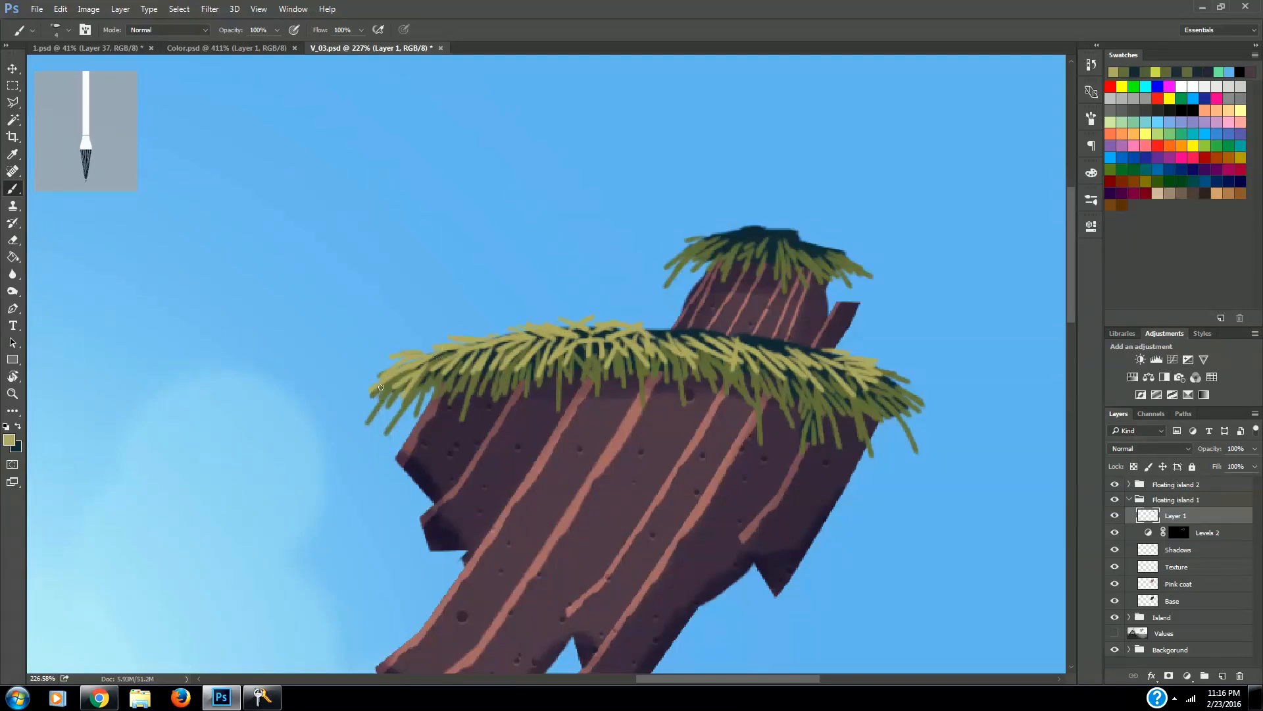
Fill the remaining dark gaps along the main ledge's back edge and far end with light yellow-green blades.
{"action": "left_click_drag", "start_coordinate": [685, 328], "coordinate": [652, 341]}
{"action": "mouse_move", "coordinate": [695, 329]}
{"action": "left_mouse_down"}
{"action": "mouse_move", "coordinate": [662, 345]}
{"action": "mouse_move", "coordinate": [725, 333]}
{"action": "left_mouse_up"}
{"action": "left_click_drag", "start_coordinate": [715, 334], "coordinate": [762, 340]}
{"action": "mouse_move", "coordinate": [741, 337]}
{"action": "left_mouse_down"}
{"action": "mouse_move", "coordinate": [805, 345]}
{"action": "mouse_move", "coordinate": [792, 353]}
{"action": "mouse_move", "coordinate": [839, 358]}
{"action": "left_mouse_up"}
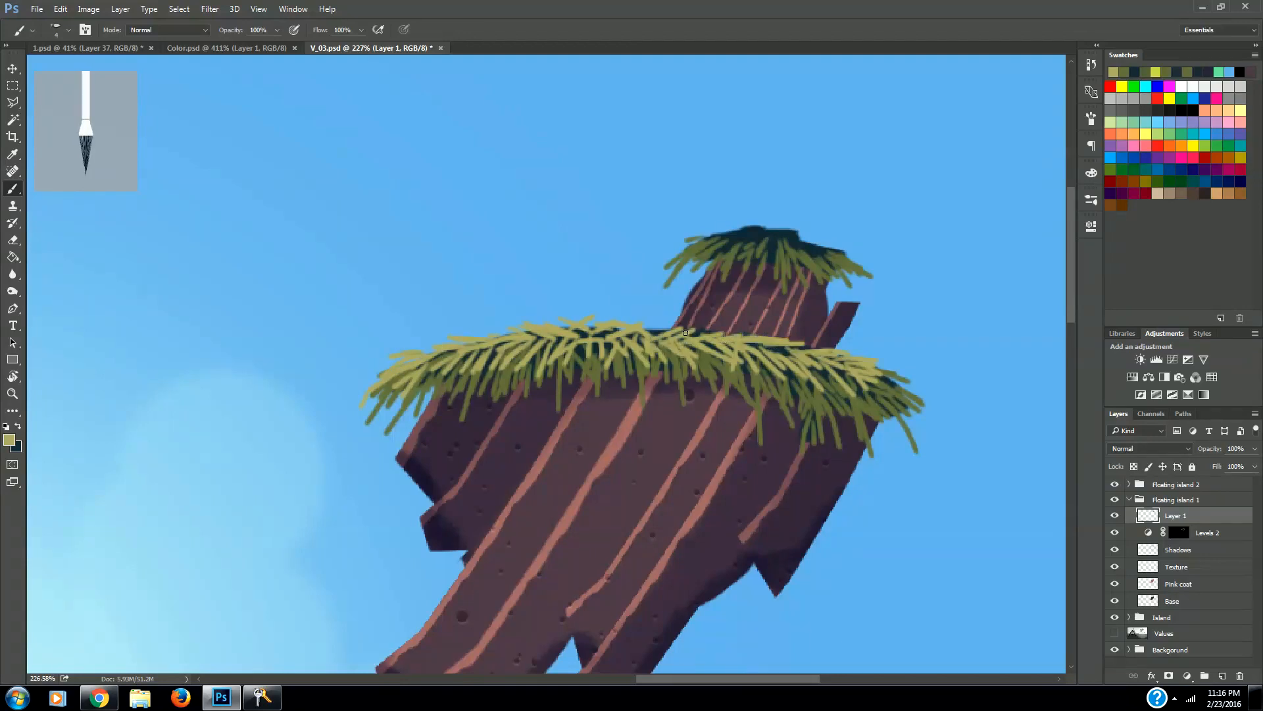
{"action": "mouse_move", "coordinate": [689, 336]}
{"action": "left_mouse_down"}
{"action": "mouse_move", "coordinate": [662, 330]}
{"action": "mouse_move", "coordinate": [680, 319]}
{"action": "mouse_move", "coordinate": [652, 328]}
{"action": "mouse_move", "coordinate": [682, 318]}
{"action": "left_mouse_up"}
{"action": "left_click_drag", "start_coordinate": [813, 345], "coordinate": [924, 402]}
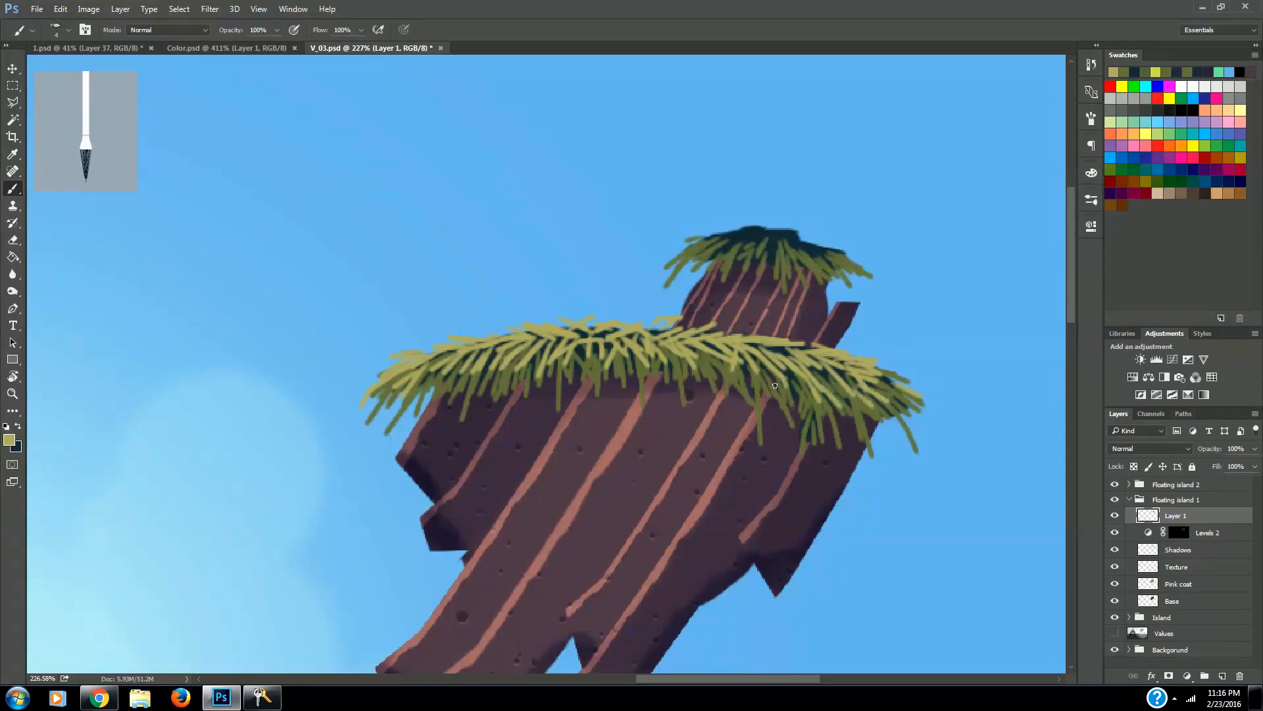
Paint light yellow-green highlight blades across the grass on the floating rock's upper cap.
{"action": "left_click_drag", "start_coordinate": [732, 234], "coordinate": [708, 239]}
{"action": "left_click_drag", "start_coordinate": [727, 236], "coordinate": [707, 247]}
{"action": "mouse_move", "coordinate": [741, 237]}
{"action": "left_mouse_down"}
{"action": "mouse_move", "coordinate": [722, 251]}
{"action": "mouse_move", "coordinate": [734, 256]}
{"action": "left_mouse_up"}
{"action": "mouse_move", "coordinate": [761, 233]}
{"action": "left_mouse_down"}
{"action": "mouse_move", "coordinate": [765, 261]}
{"action": "mouse_move", "coordinate": [845, 272]}
{"action": "mouse_move", "coordinate": [747, 223]}
{"action": "left_mouse_up"}
{"action": "mouse_move", "coordinate": [775, 230]}
{"action": "left_mouse_down"}
{"action": "mouse_move", "coordinate": [786, 237]}
{"action": "mouse_move", "coordinate": [727, 233]}
{"action": "mouse_move", "coordinate": [657, 266]}
{"action": "left_mouse_up"}
{"action": "mouse_move", "coordinate": [772, 237]}
{"action": "left_mouse_down"}
{"action": "mouse_move", "coordinate": [791, 229]}
{"action": "mouse_move", "coordinate": [852, 246]}
{"action": "mouse_move", "coordinate": [866, 275]}
{"action": "left_mouse_up"}
{"action": "mouse_move", "coordinate": [696, 252]}
{"action": "left_mouse_down"}
{"action": "mouse_move", "coordinate": [672, 271]}
{"action": "mouse_move", "coordinate": [689, 257]}
{"action": "mouse_move", "coordinate": [731, 259]}
{"action": "mouse_move", "coordinate": [722, 273]}
{"action": "left_mouse_up"}
{"action": "left_click_drag", "start_coordinate": [782, 244], "coordinate": [789, 259]}
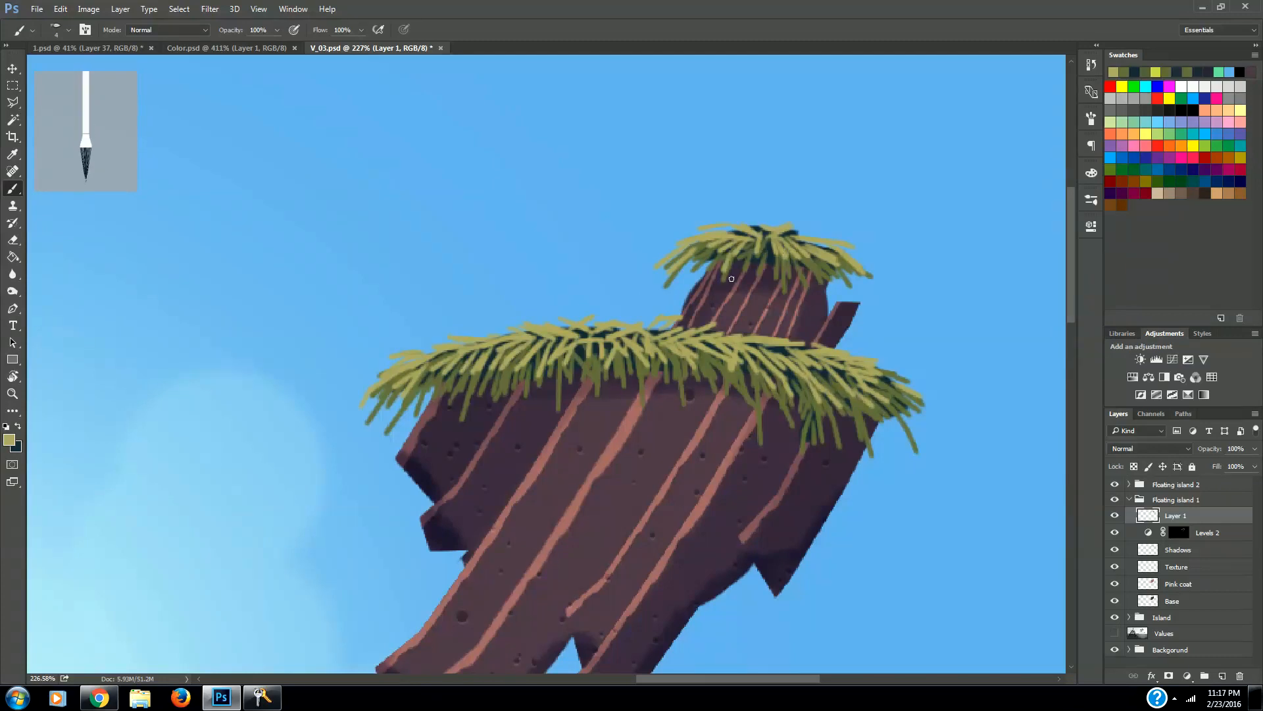
Touch up both grass patches with a few more light blades and check the whole painting.
{"action": "left_click_drag", "start_coordinate": [465, 354], "coordinate": [448, 351]}
{"action": "left_click_drag", "start_coordinate": [645, 328], "coordinate": [669, 335]}
{"action": "mouse_move", "coordinate": [671, 332]}
{"action": "left_mouse_down"}
{"action": "mouse_move", "coordinate": [715, 350]}
{"action": "mouse_move", "coordinate": [823, 349]}
{"action": "mouse_move", "coordinate": [902, 378]}
{"action": "left_mouse_up"}
{"action": "left_click_drag", "start_coordinate": [396, 377], "coordinate": [368, 427]}
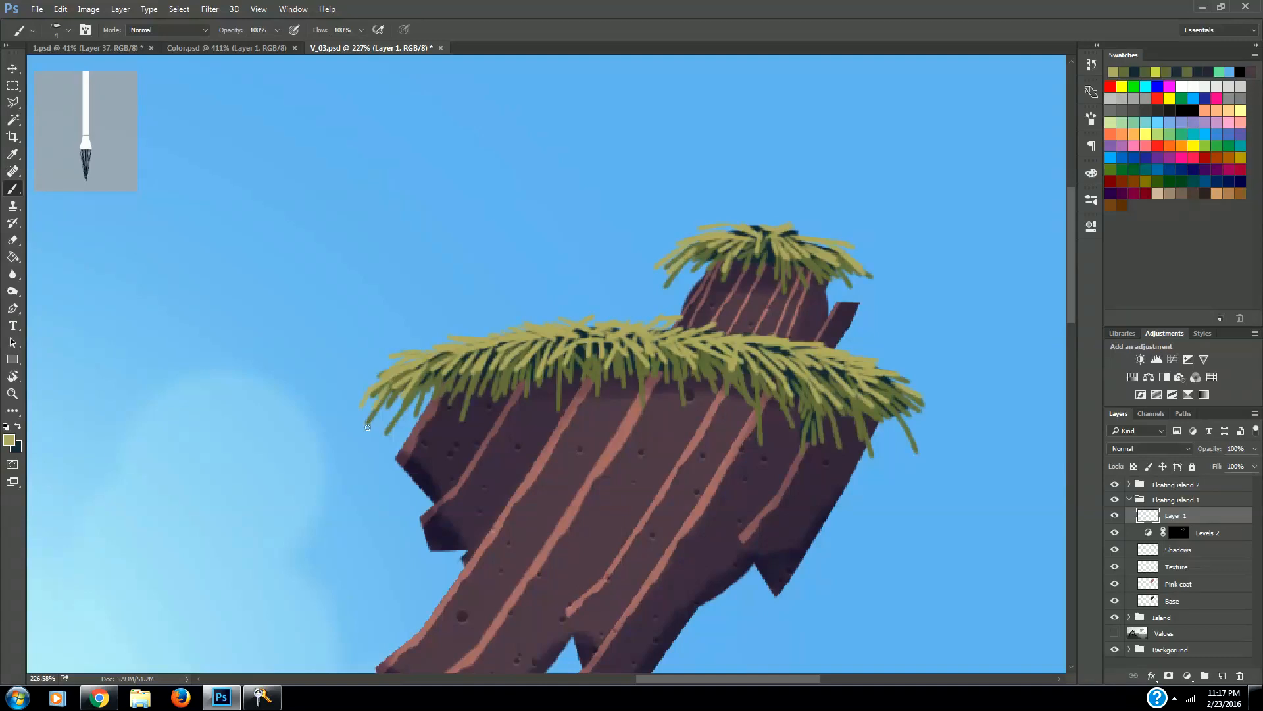
{"action": "left_click_drag", "start_coordinate": [884, 399], "coordinate": [908, 429]}
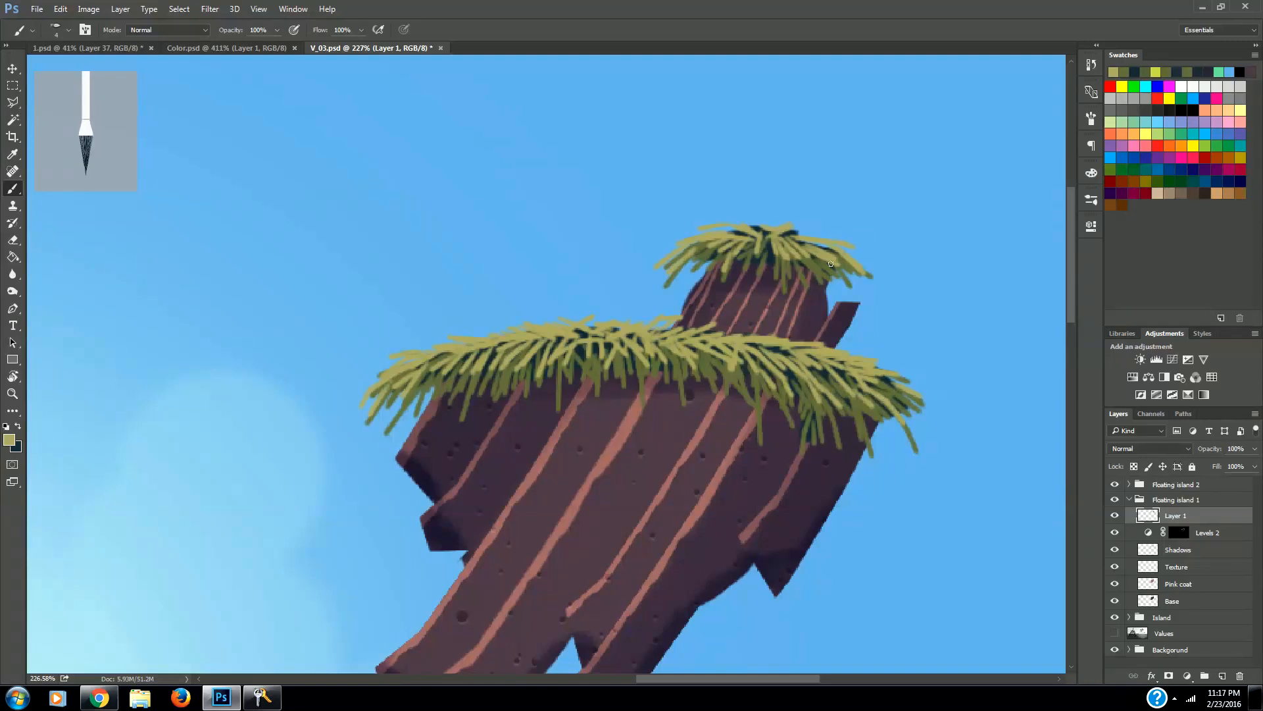
{"action": "left_click_drag", "start_coordinate": [832, 263], "coordinate": [848, 289]}
{"action": "left_click_drag", "start_coordinate": [712, 249], "coordinate": [691, 261]}
{"action": "left_click_drag", "start_coordinate": [853, 301], "coordinate": [856, 303]}
{"action": "key", "text": "z"}
{"action": "left_click_drag", "start_coordinate": [739, 386], "coordinate": [658, 398]}
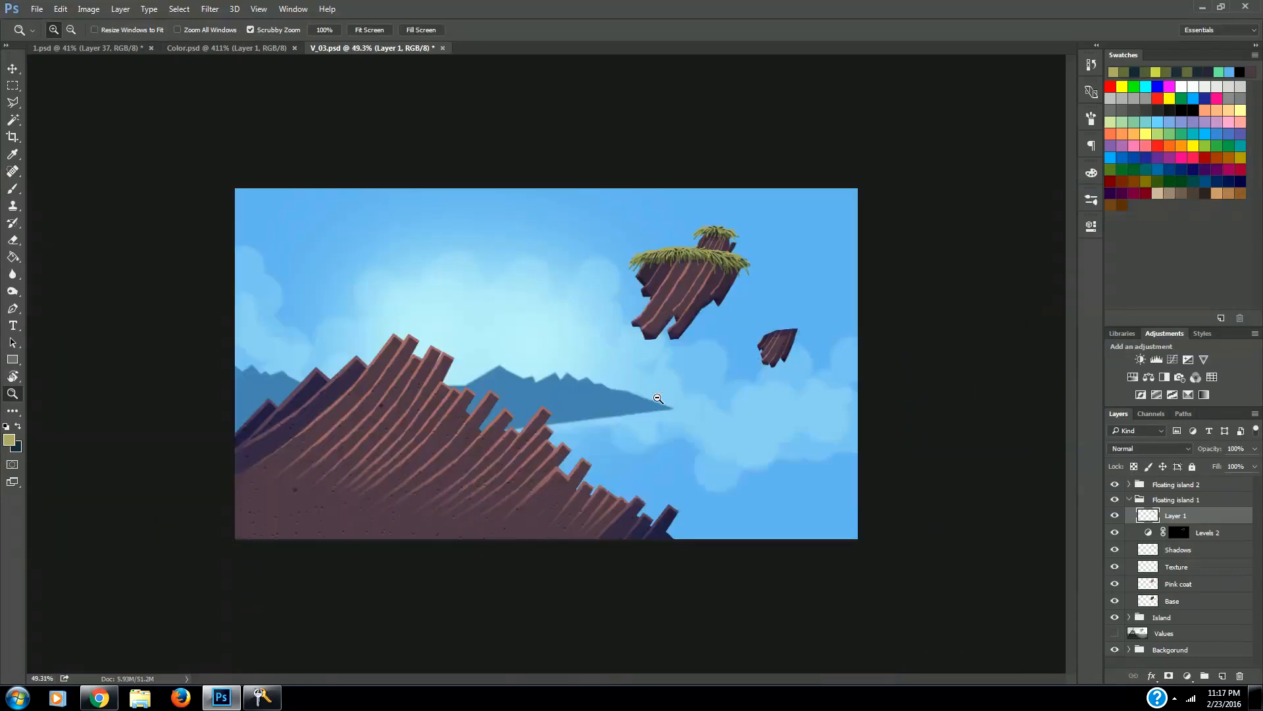